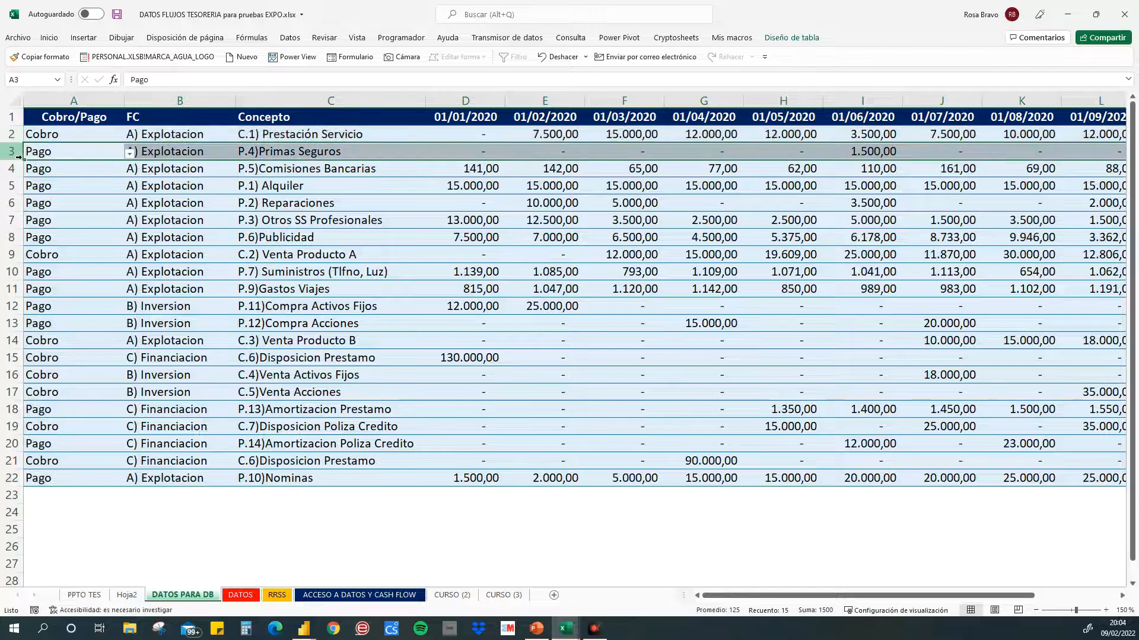
Step: Examine the Cobro/Pago and FC columns and the allowed values listed for cells A2 and B2
left_click(11, 169)
left_click(82, 102)
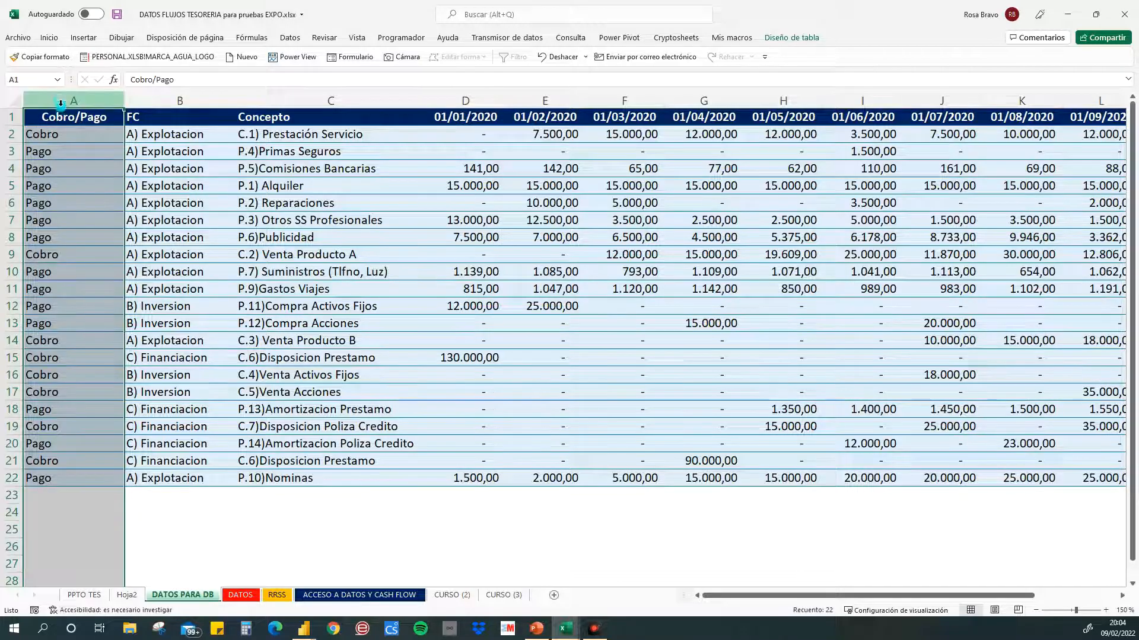
left_click(104, 140)
left_click(130, 136)
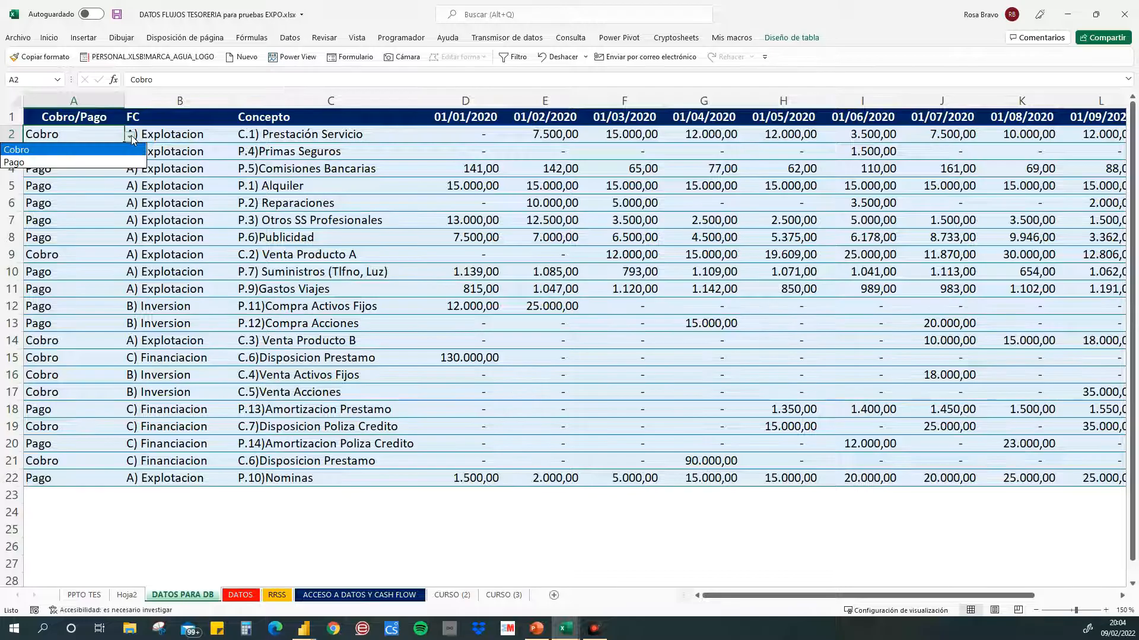
left_click(189, 101)
left_click(180, 101)
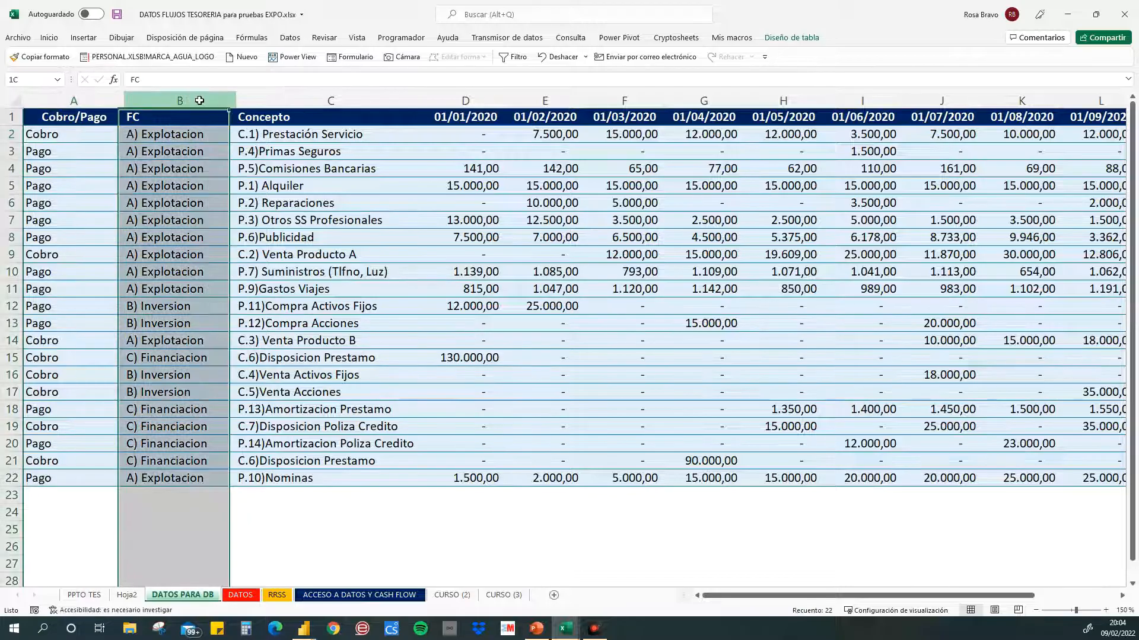
left_click(204, 136)
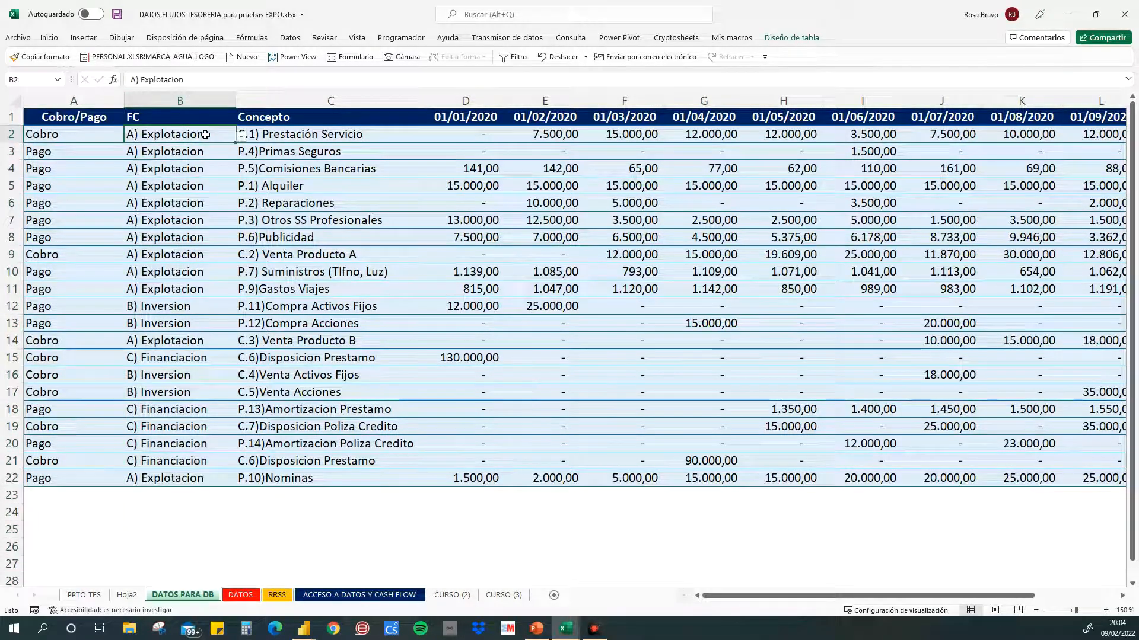
left_click(223, 116)
left_click(221, 136)
left_click(241, 135)
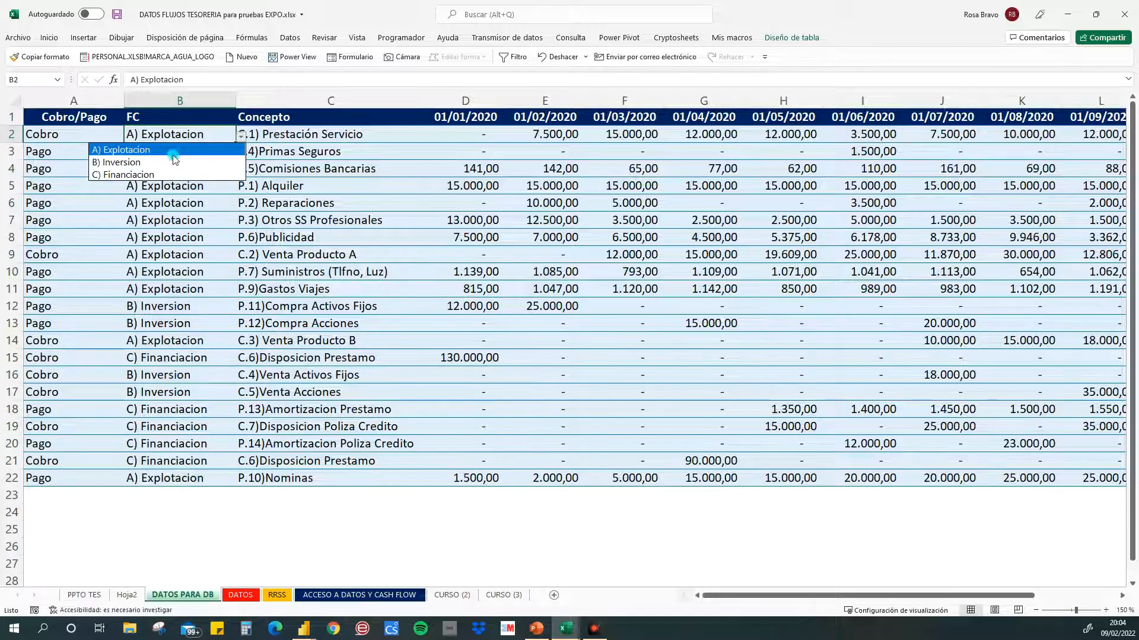
Step: Turn on filtering for the table and filter the FC column to A) Explotacion only
left_click(195, 118)
key("ctrl+shift+l")
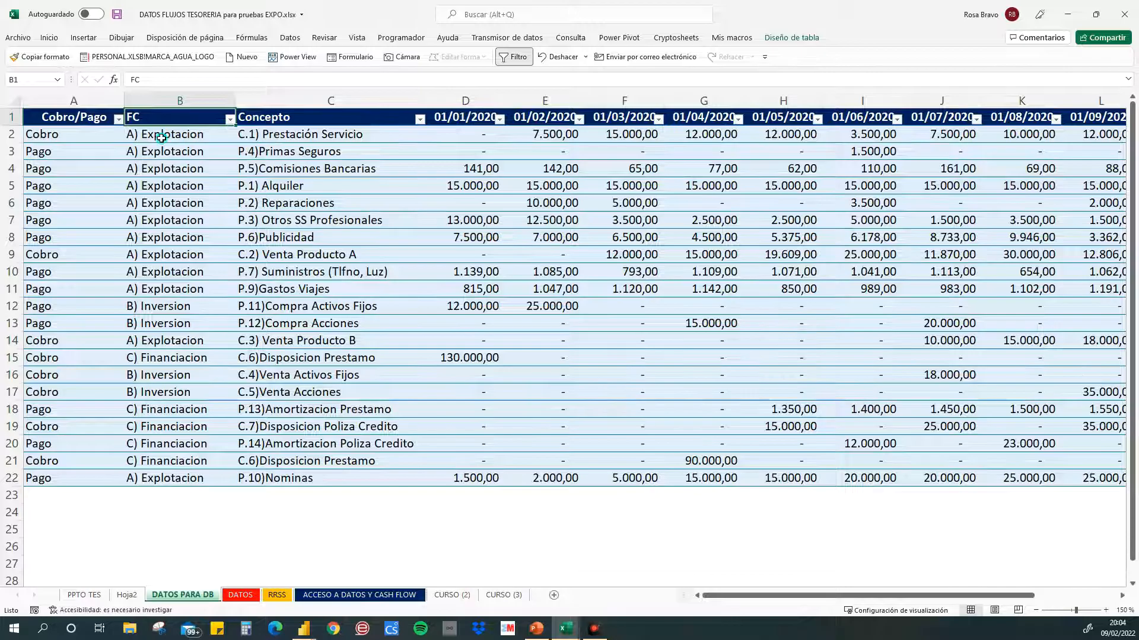
left_click(230, 120)
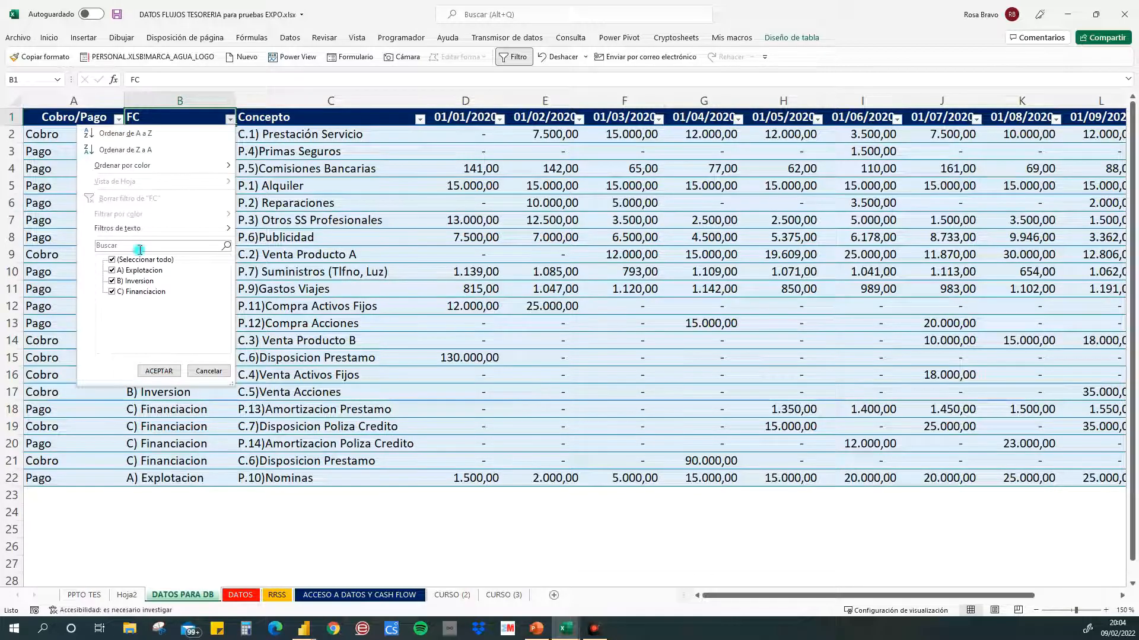
left_click(112, 281)
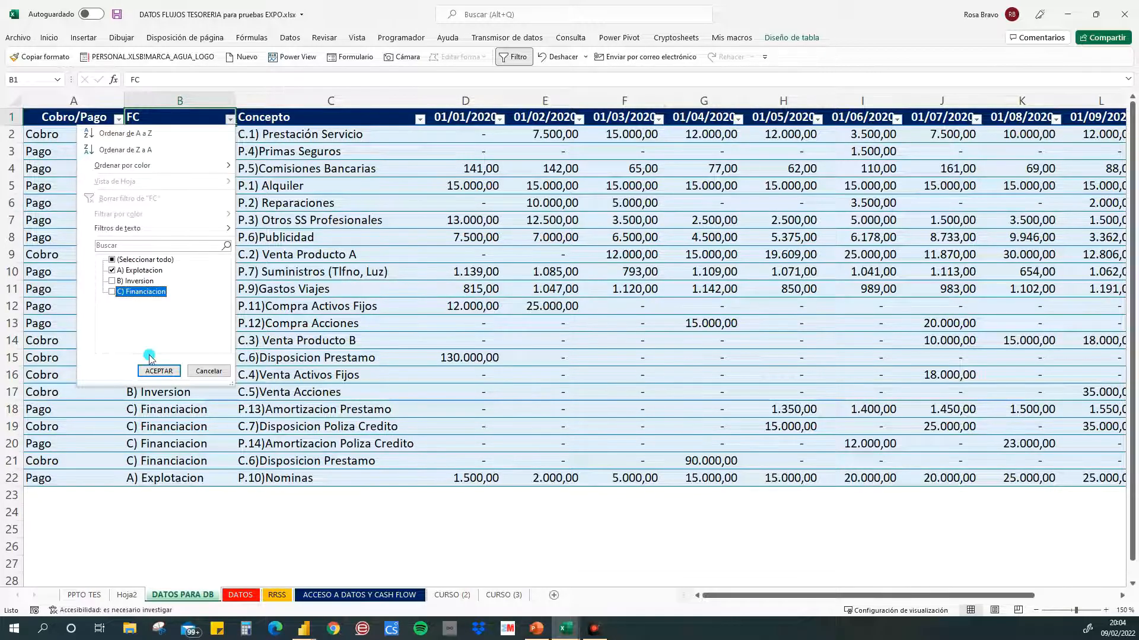
left_click(158, 371)
Step: Filter the Cobro/Pago column to show only Cobro rows
left_click(119, 120)
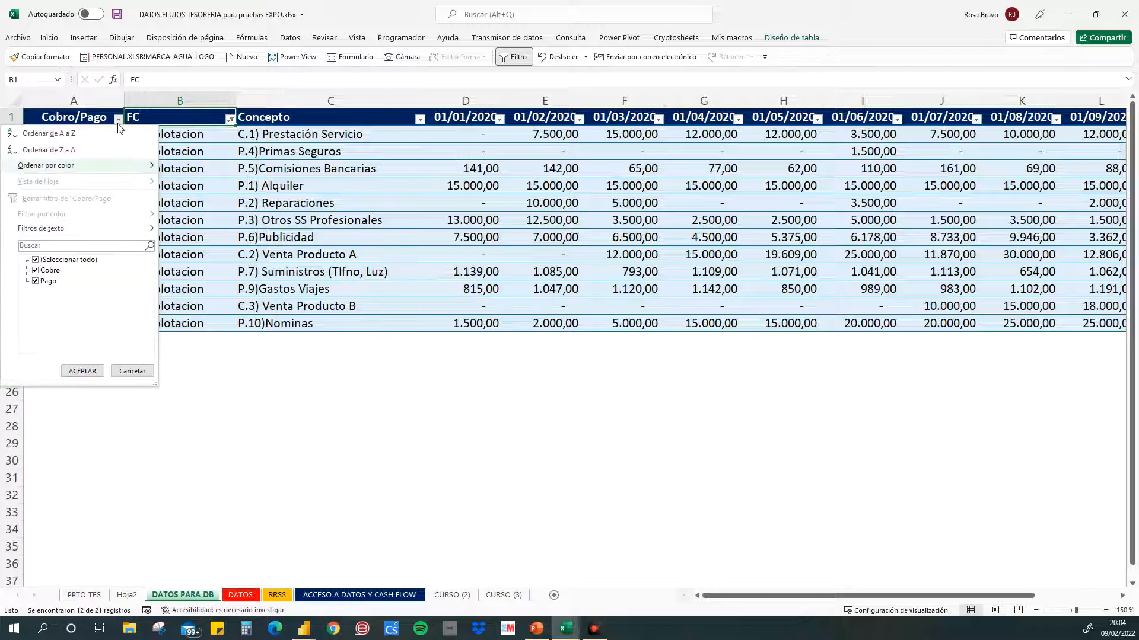
left_click(35, 281)
left_click(72, 370)
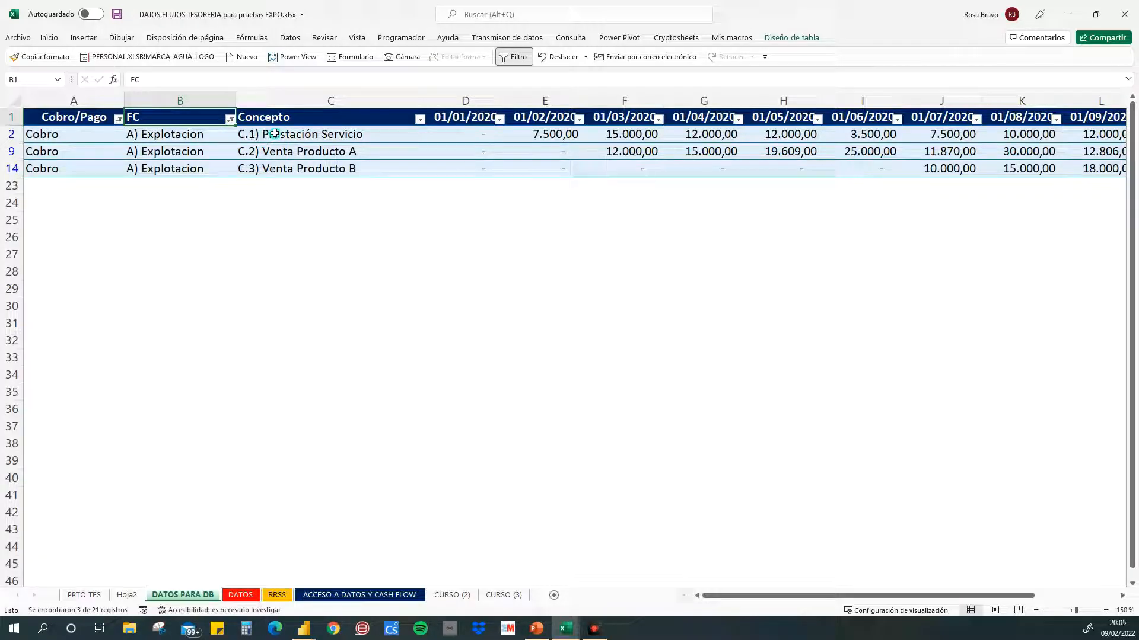
Step: Review the operating receipt concepts and the 01/03/2020 and 01/07/2020 columns for the product sales
left_click(287, 135)
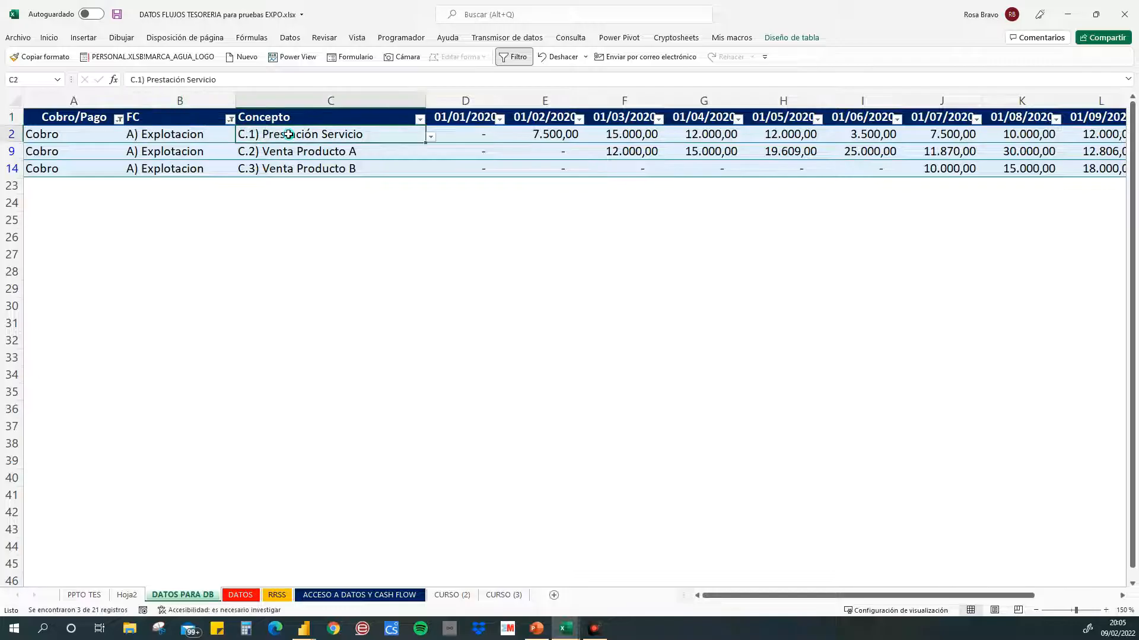
left_click(282, 152)
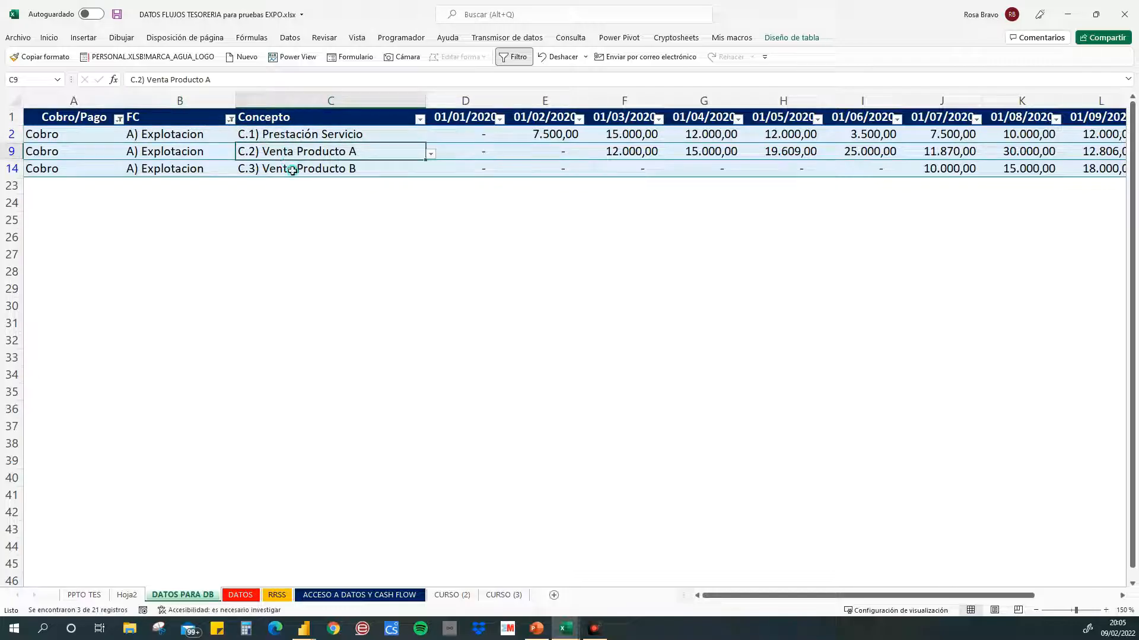
left_click(293, 170)
left_click(320, 155)
left_click(614, 101)
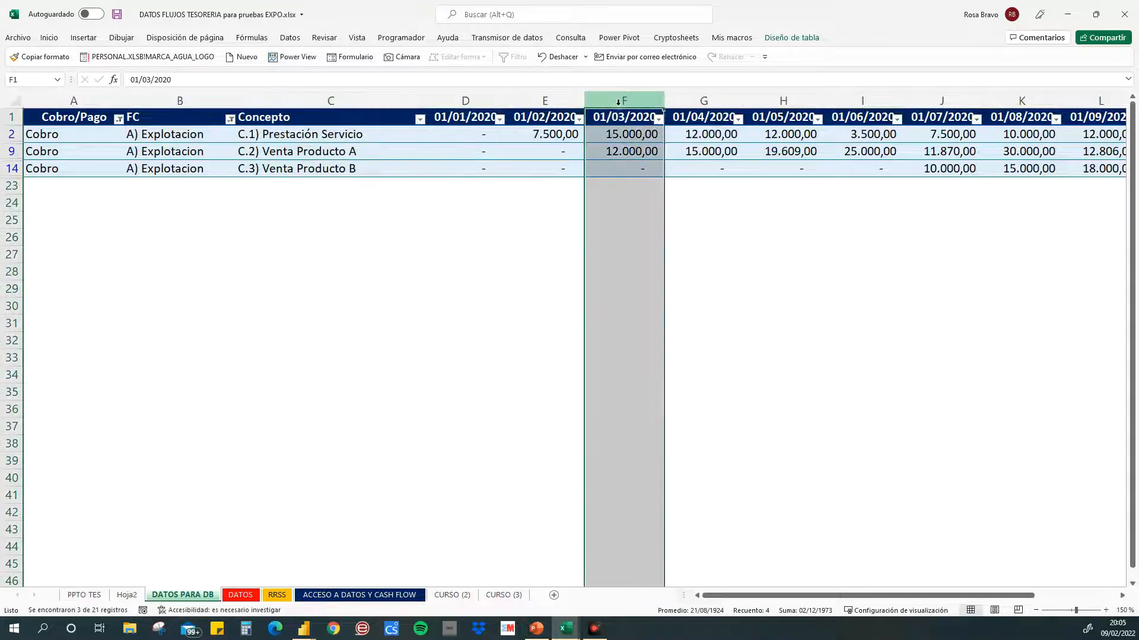
left_click(319, 173)
left_click(941, 100)
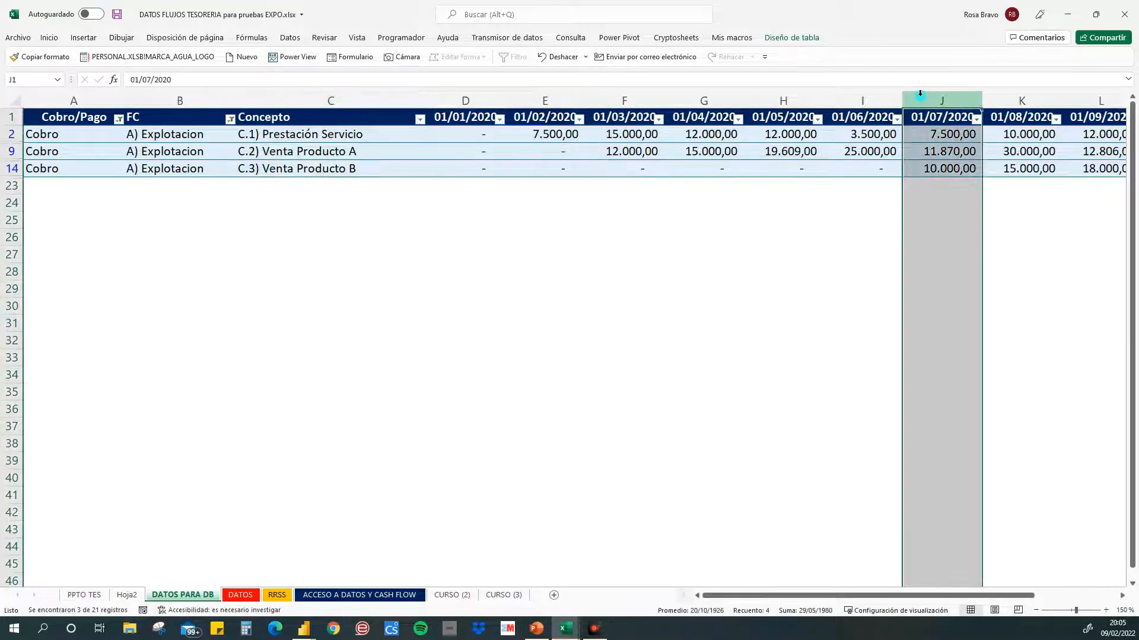
Step: Switch the Cobro/Pago filter to show only Pago rows
left_click(119, 119)
left_click(36, 279)
left_click(36, 271)
left_click(83, 372)
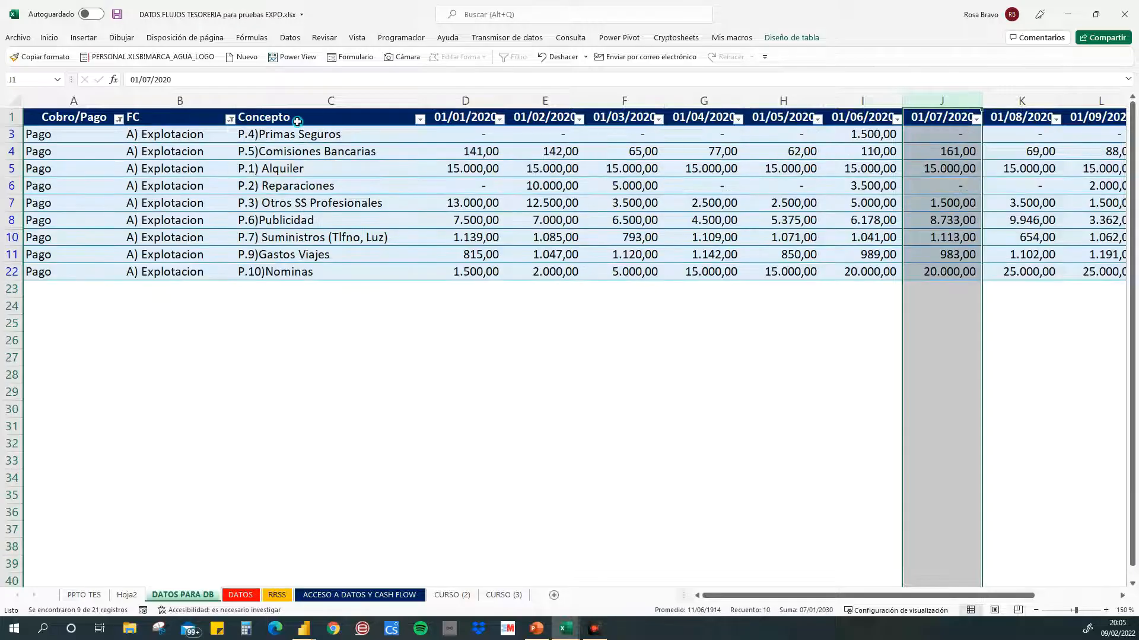
Step: Review the operating payment concepts one by one, from P.4)Primas Seguros down to P.10)Nominas
left_click_drag(292, 133, 293, 172)
left_click(290, 151)
left_click(295, 169)
left_click(308, 189)
left_click(308, 207)
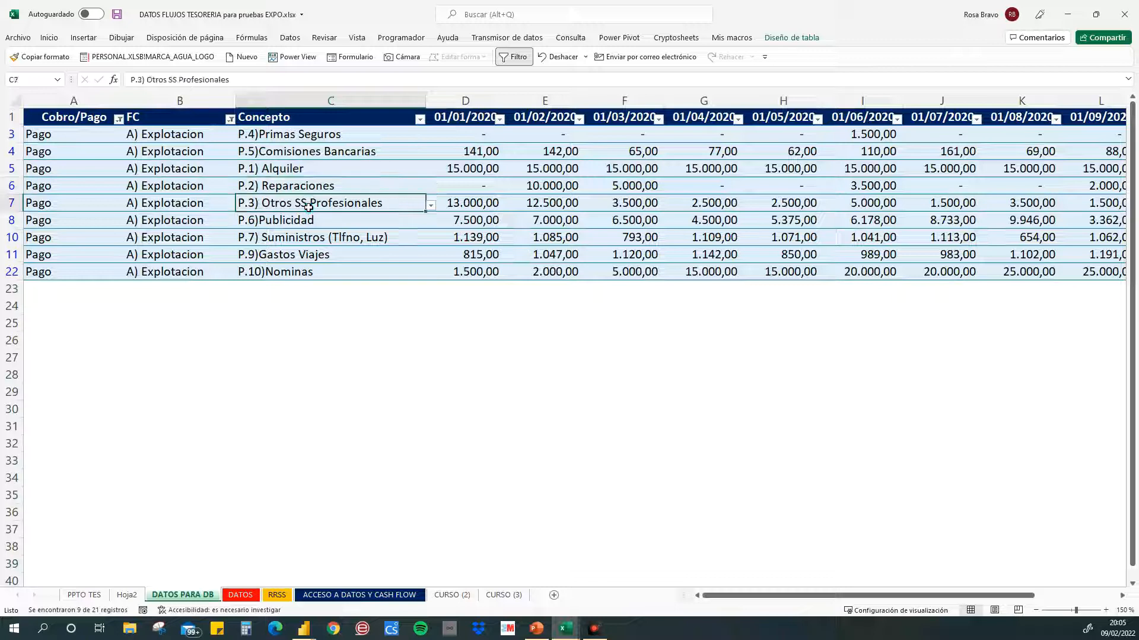
left_click(302, 223)
left_click(303, 238)
left_click(304, 255)
left_click(303, 271)
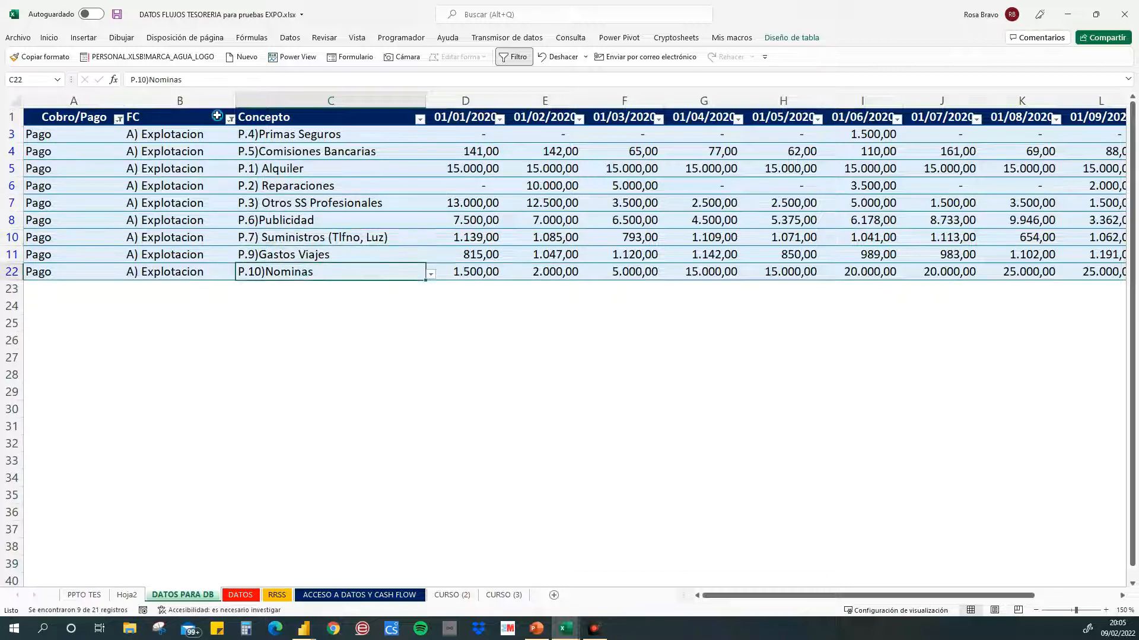
Step: Switch the FC filter to B) Inversion only and review the payment concepts for fixed assets and shares
left_click(231, 119)
left_click(111, 281)
left_click(111, 270)
left_click(157, 372)
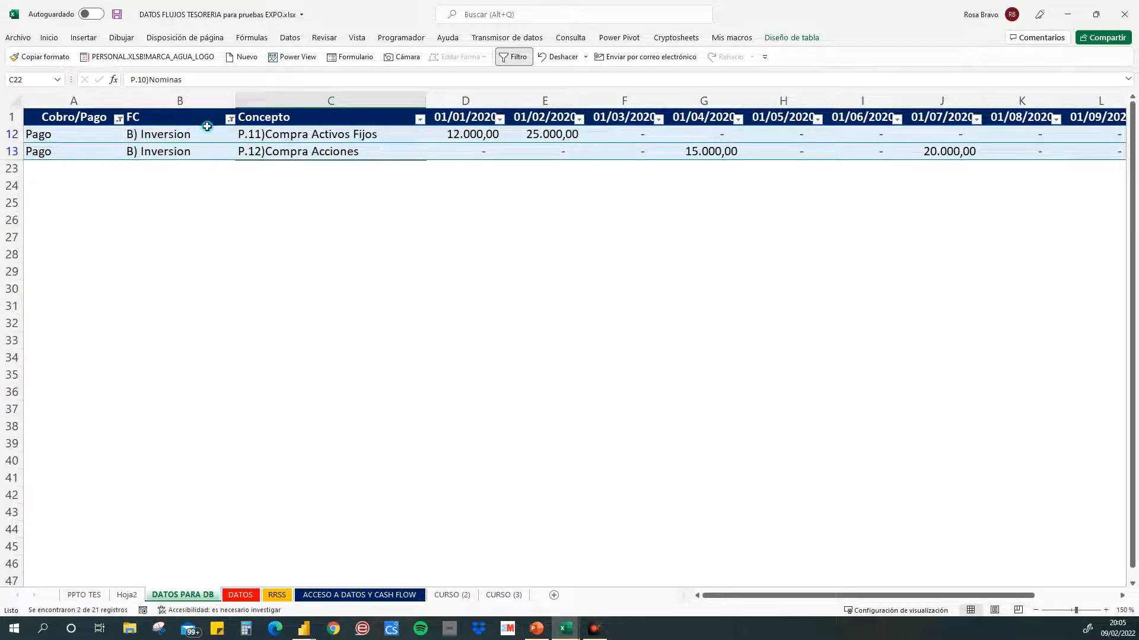
left_click(328, 135)
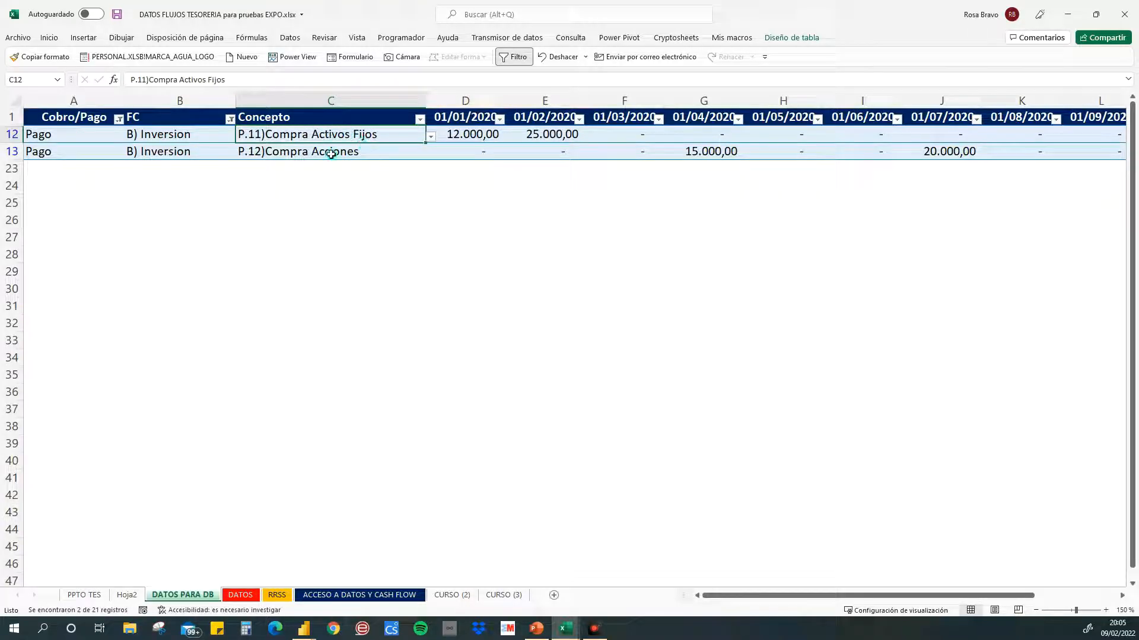
left_click(303, 152)
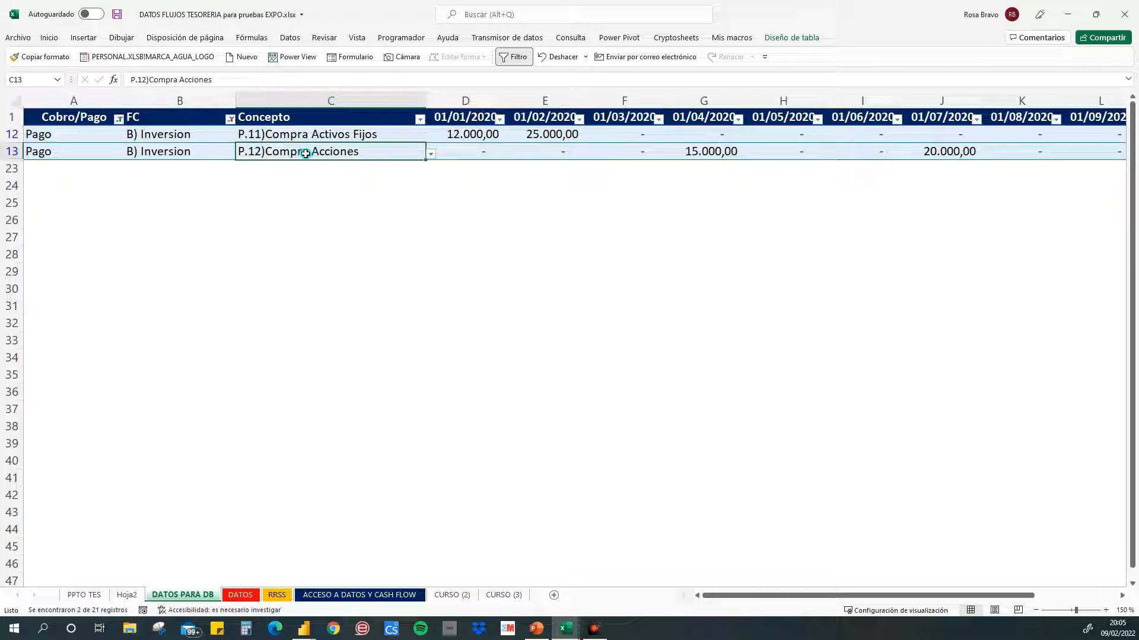
Step: Switch the Cobro/Pago filter to Cobro for the investment rows and check the 01/07/2020 and 01/09/2020 columns
left_click(119, 119)
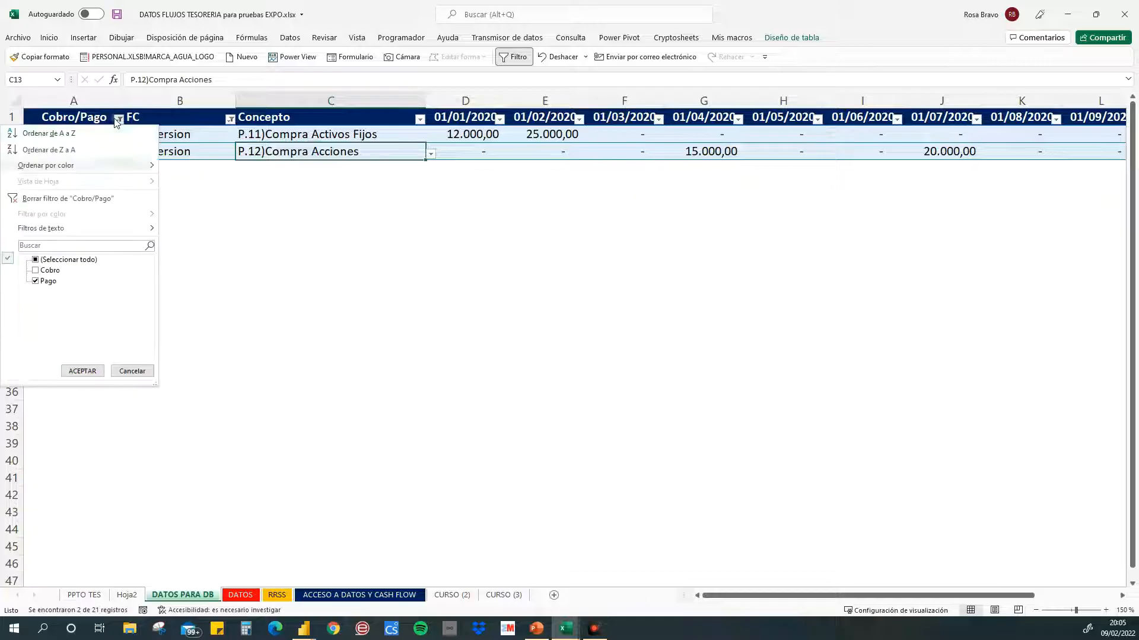
left_click(35, 271)
left_click(35, 282)
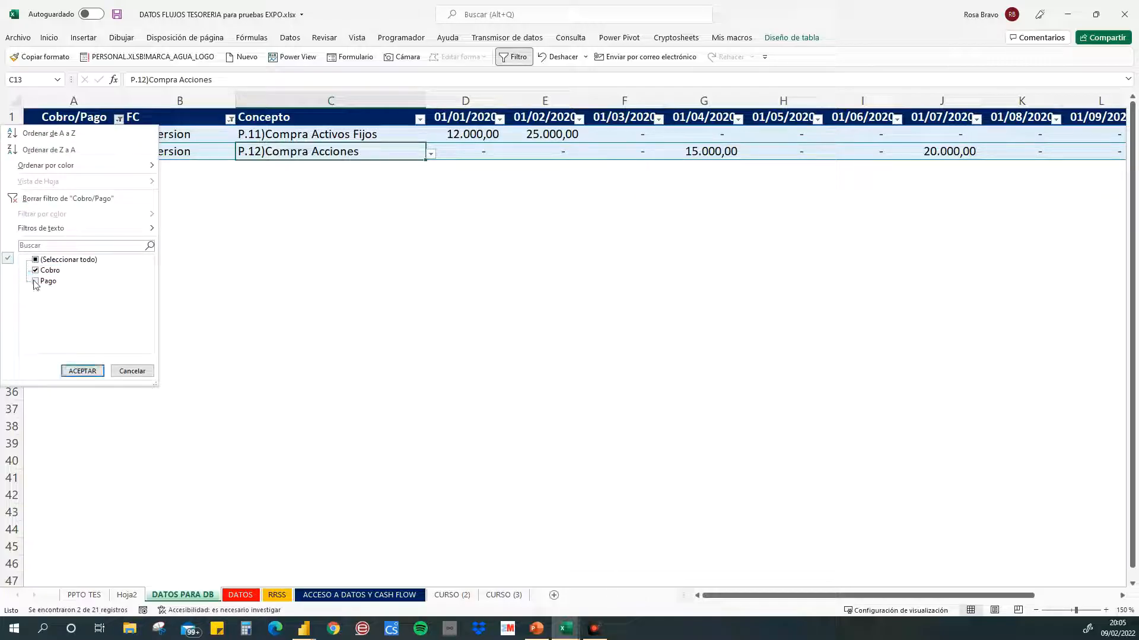
left_click(83, 371)
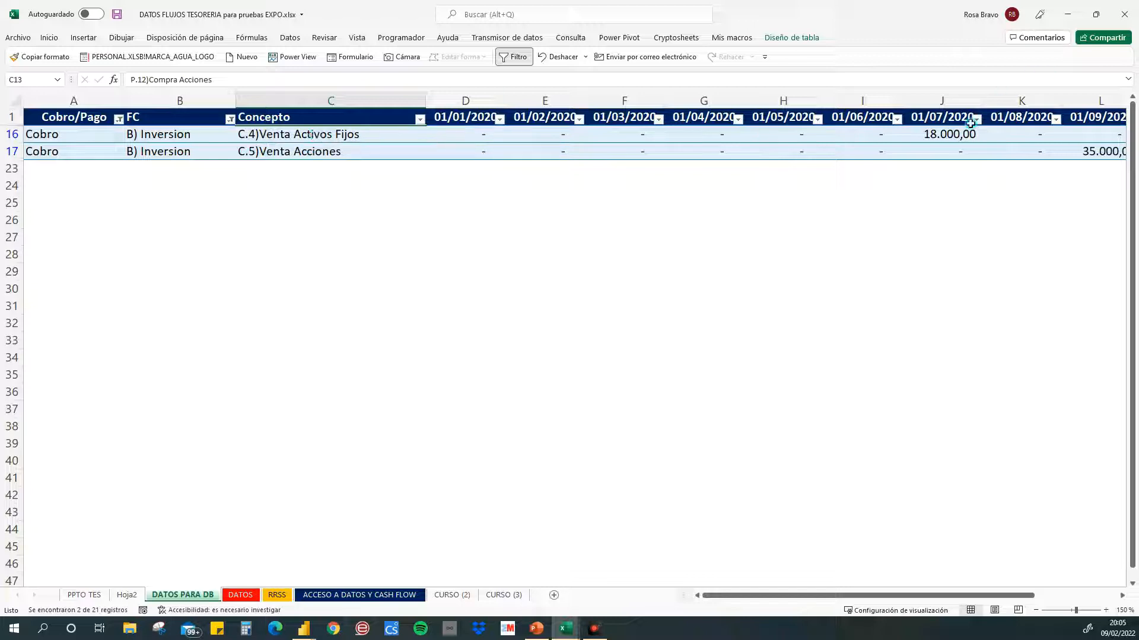
left_click(939, 112)
left_click(1079, 102)
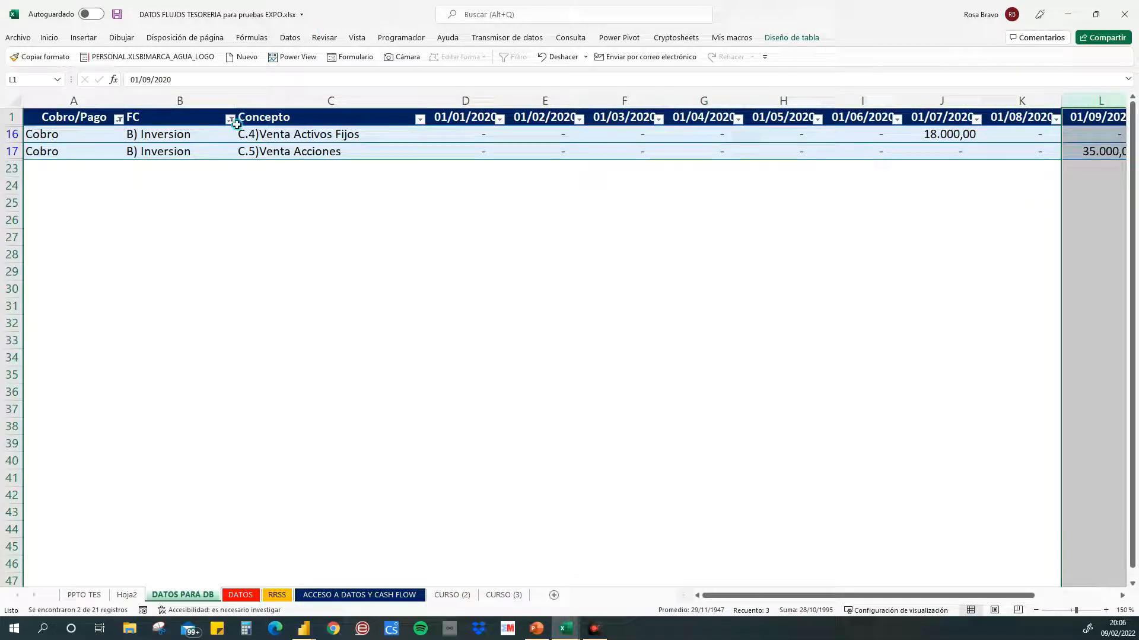
Step: Switch the FC filter to C) Financiacion only to view the financing receipts
left_click(230, 120)
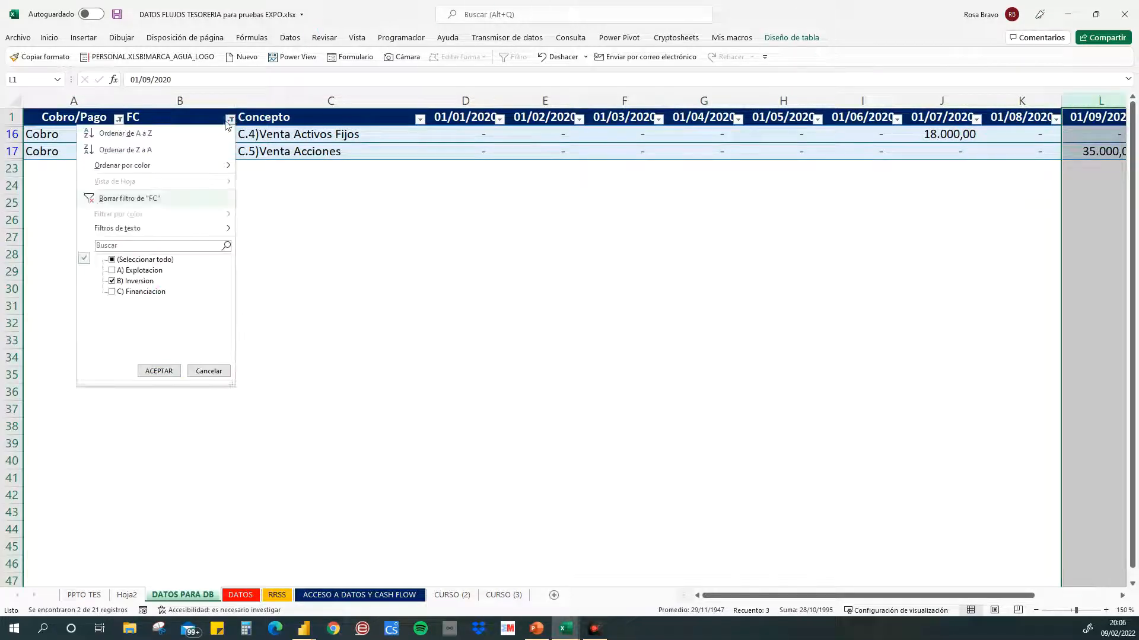
left_click(111, 292)
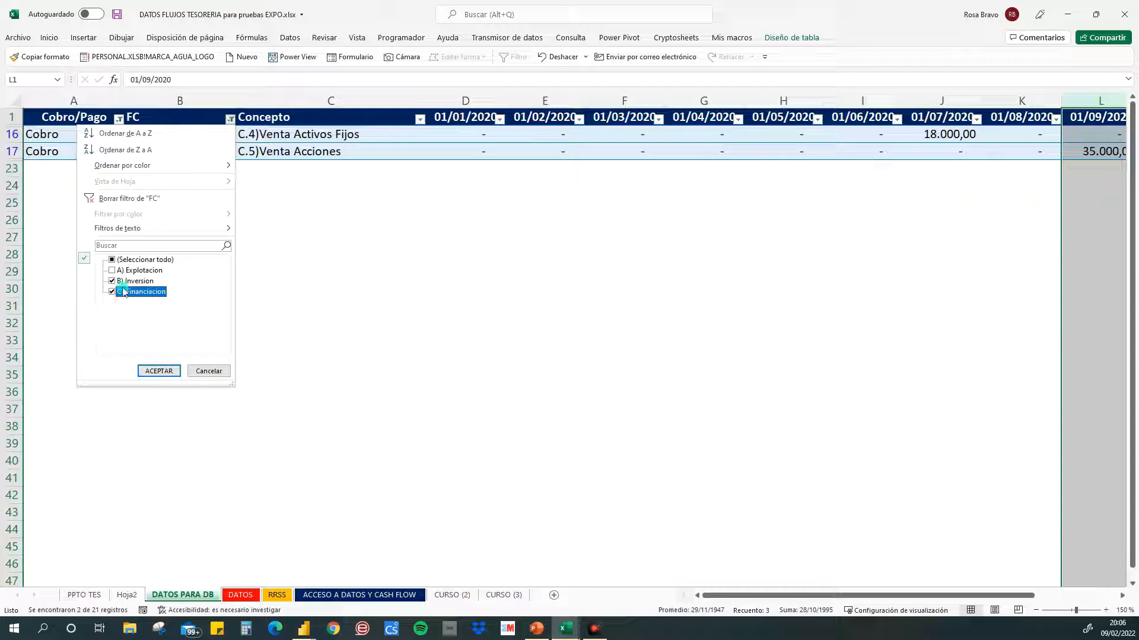
left_click(112, 281)
left_click(159, 371)
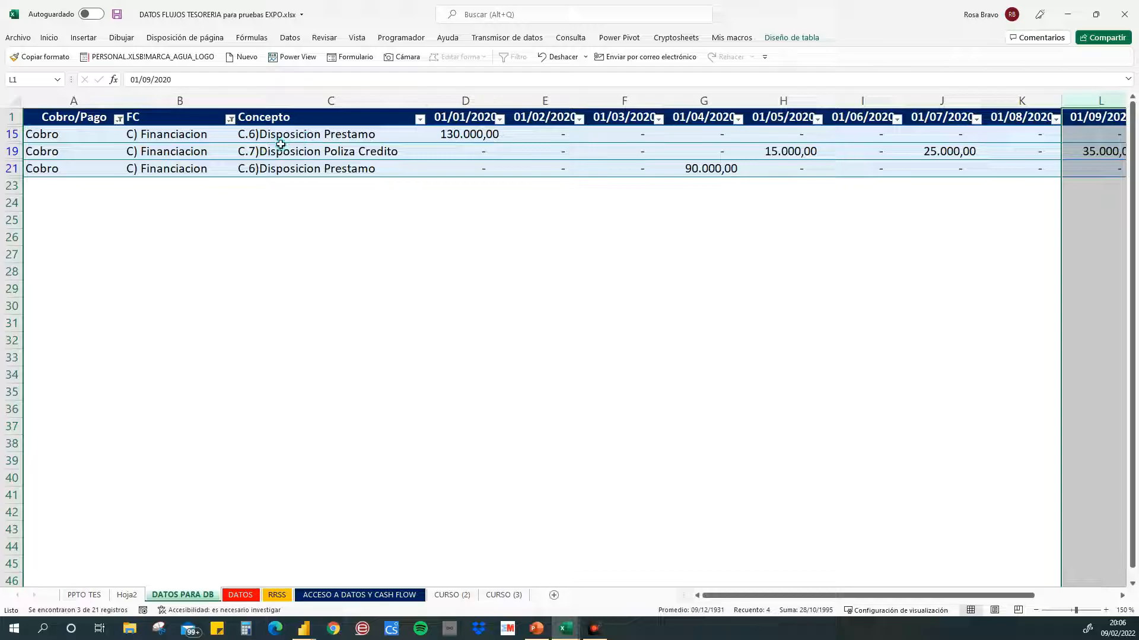
Step: Switch the Cobro/Pago filter to Pago to view the financing payments
left_click(118, 119)
left_click(36, 281)
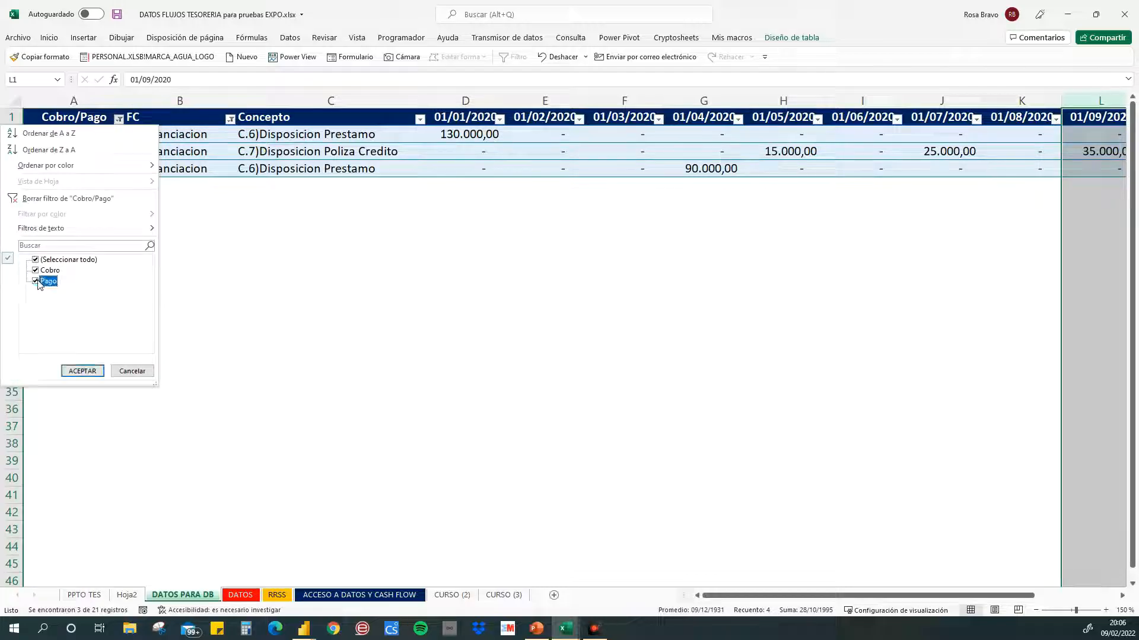
left_click(36, 270)
left_click(82, 370)
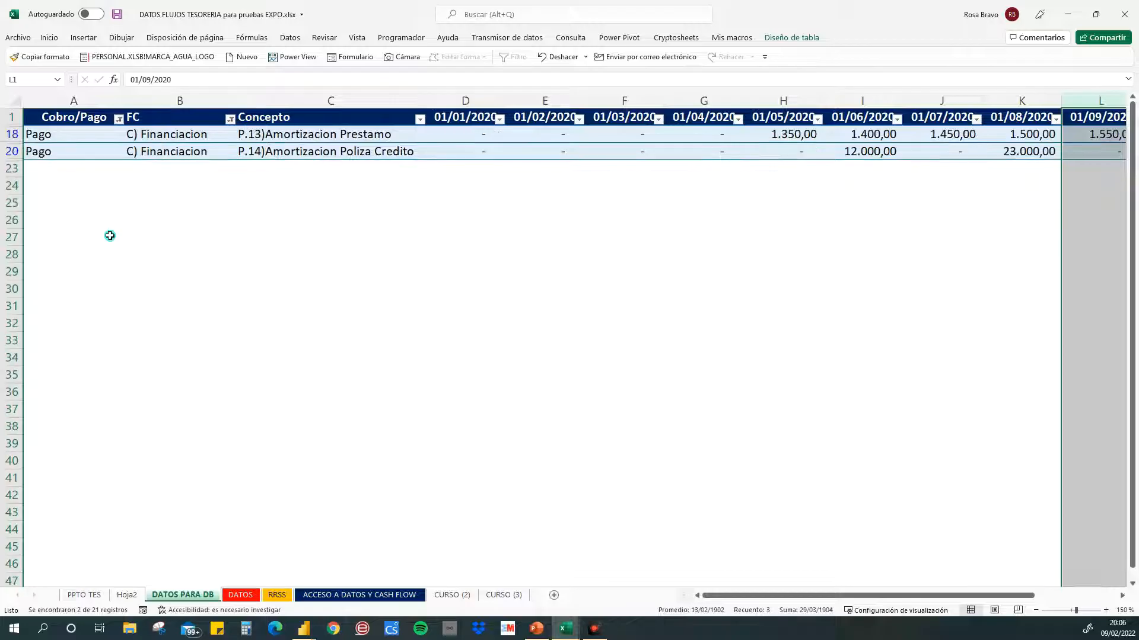
Step: Remove the filters from the table and select all the monthly columns from 01/01/2020 onward
left_click(799, 117)
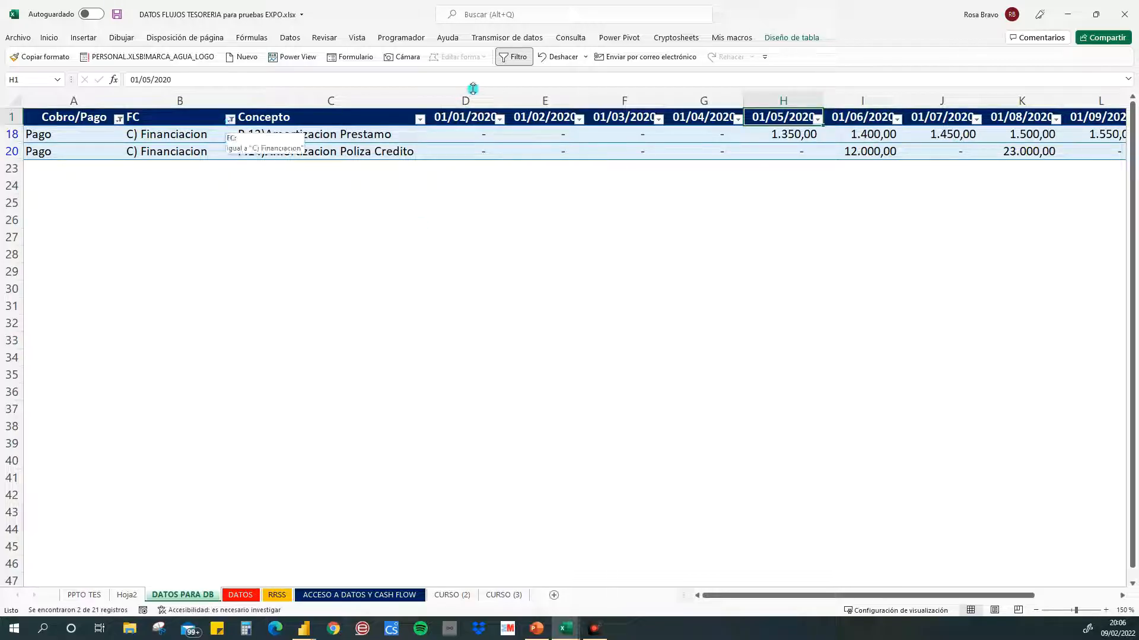
left_click(514, 55)
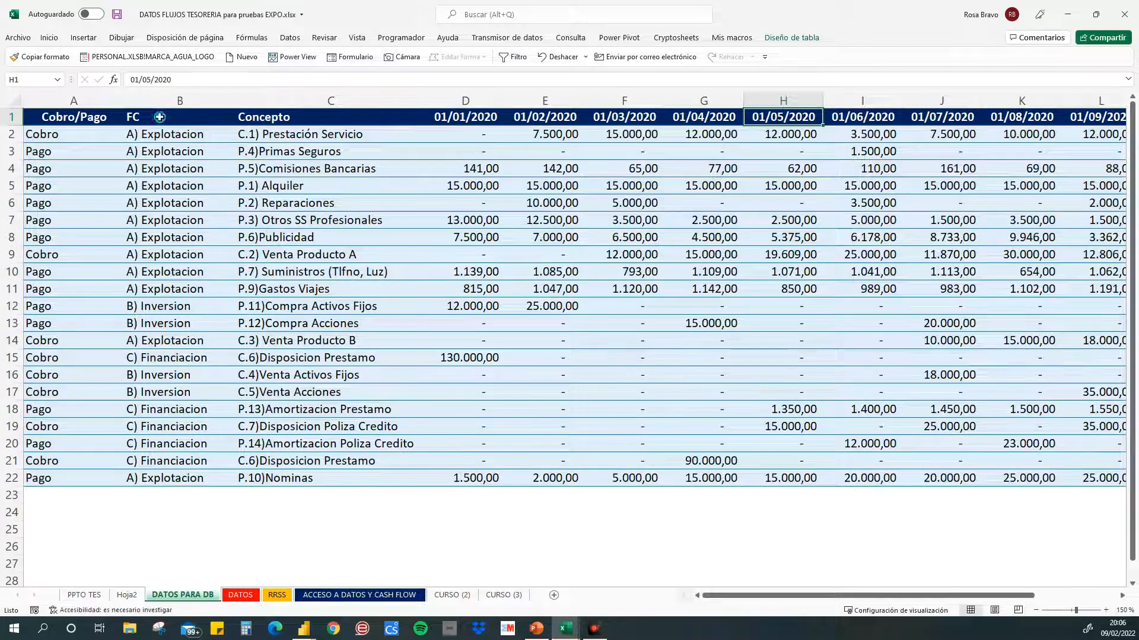
left_click(493, 102)
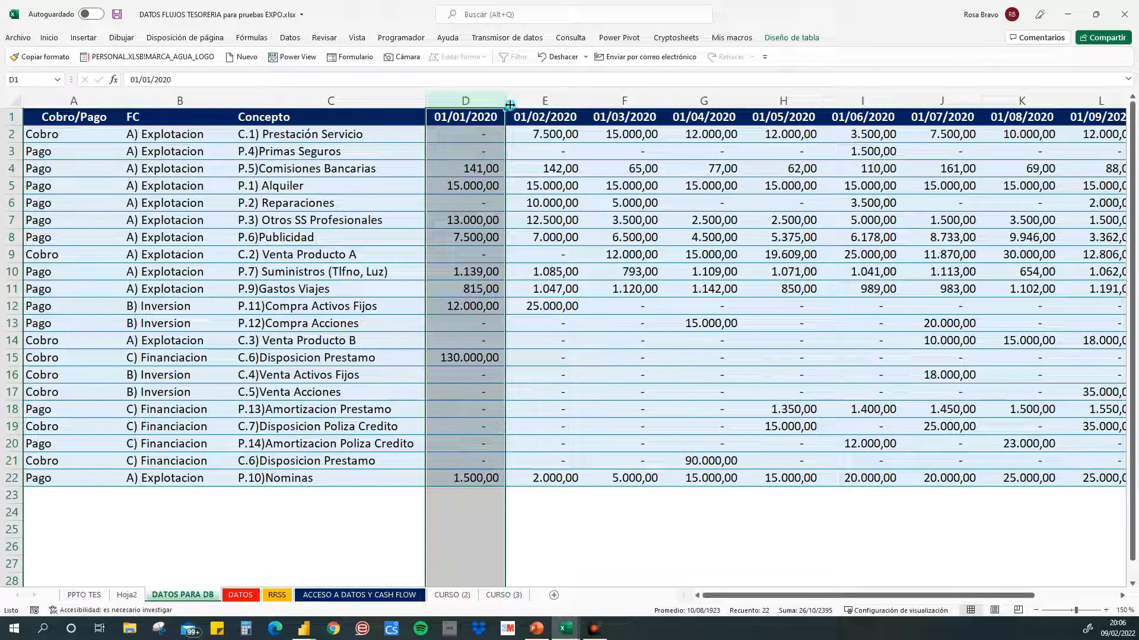
mouse_move(720, 595)
left_mouse_down()
mouse_move(797, 578)
mouse_move(819, 595)
mouse_move(735, 596)
left_mouse_up()
key("ctrl+shift+Right")
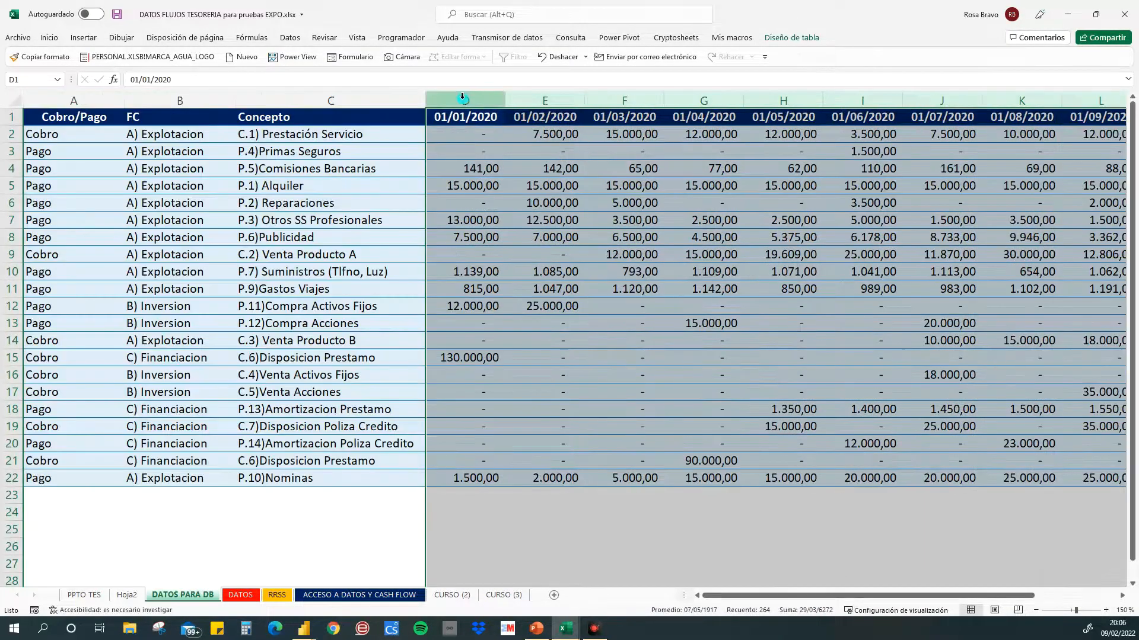
Step: Review the amounts in rows 2 to 22 for 01/01/2020, 01/02/2020 and 01/03/2020, month by month
left_click(457, 115)
left_click_drag(453, 135, 426, 467)
left_click(437, 475)
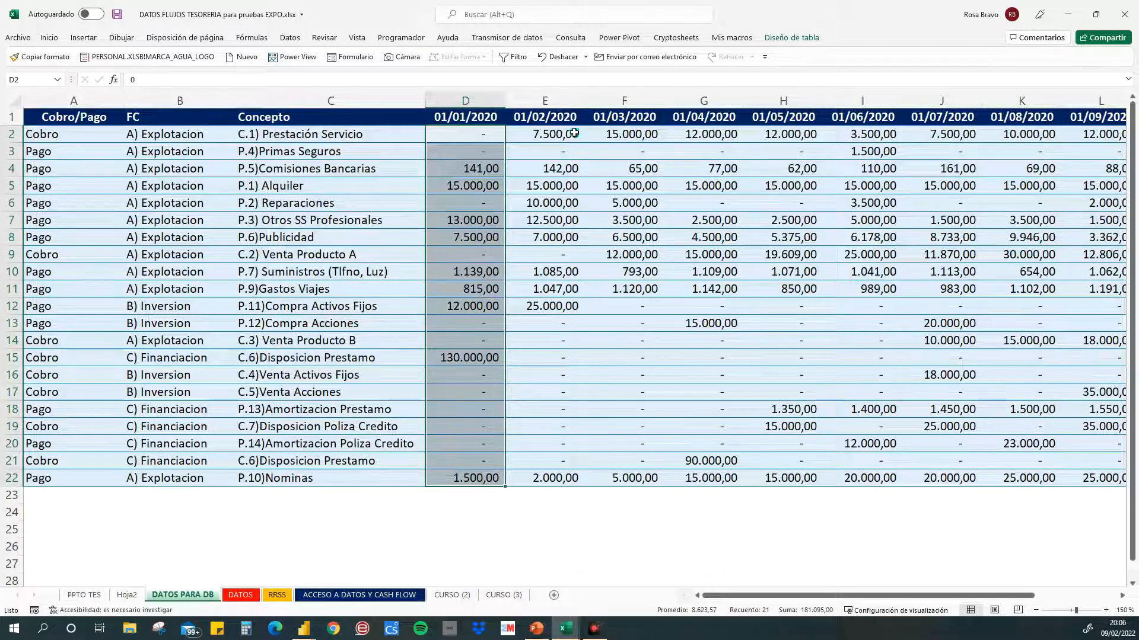
left_click(559, 119)
left_click_drag(557, 137, 540, 479)
left_click_drag(637, 134, 623, 482)
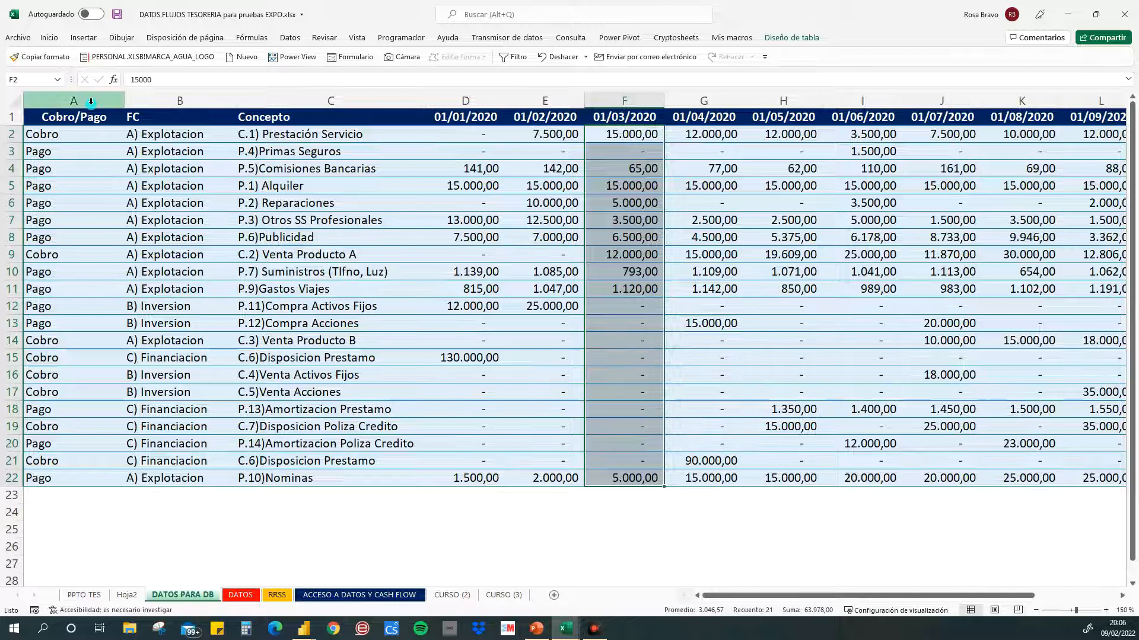
Step: Examine the layout of DATOS PARA DB: the Cobro/Pago, FC and Concepto columns, the monthly date headers and their amounts
left_click(91, 102)
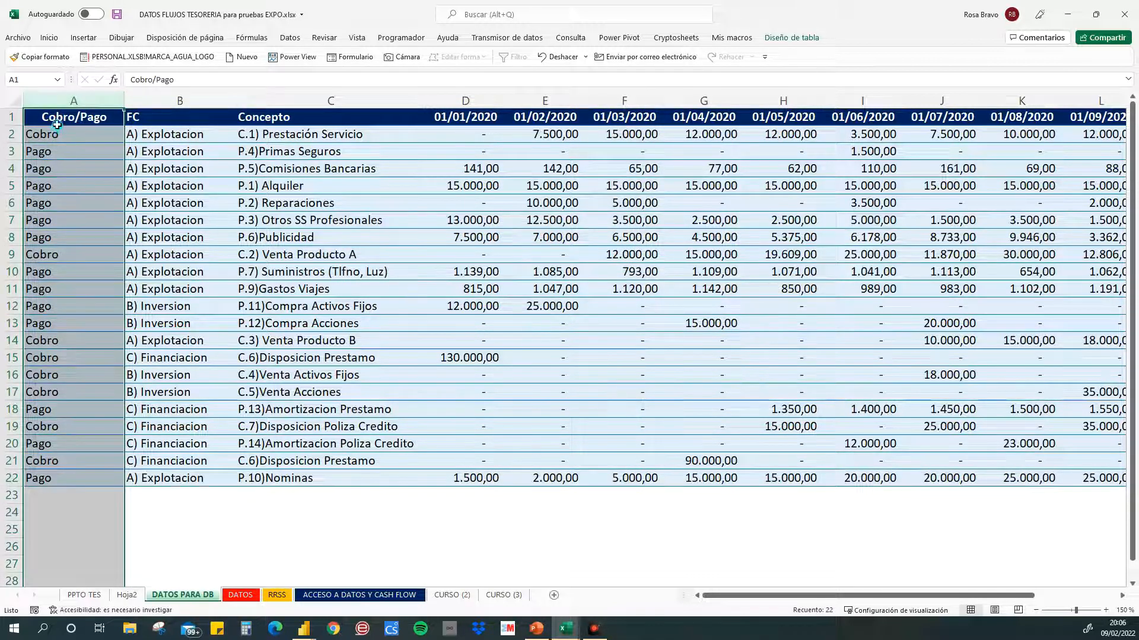
left_click(178, 100)
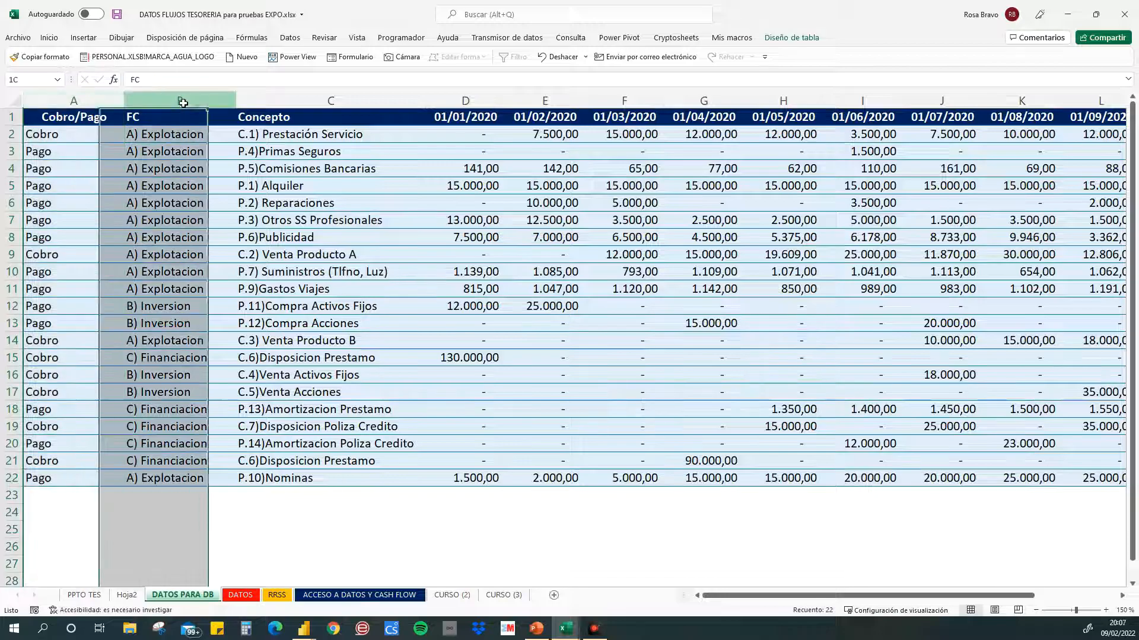
left_click(336, 100)
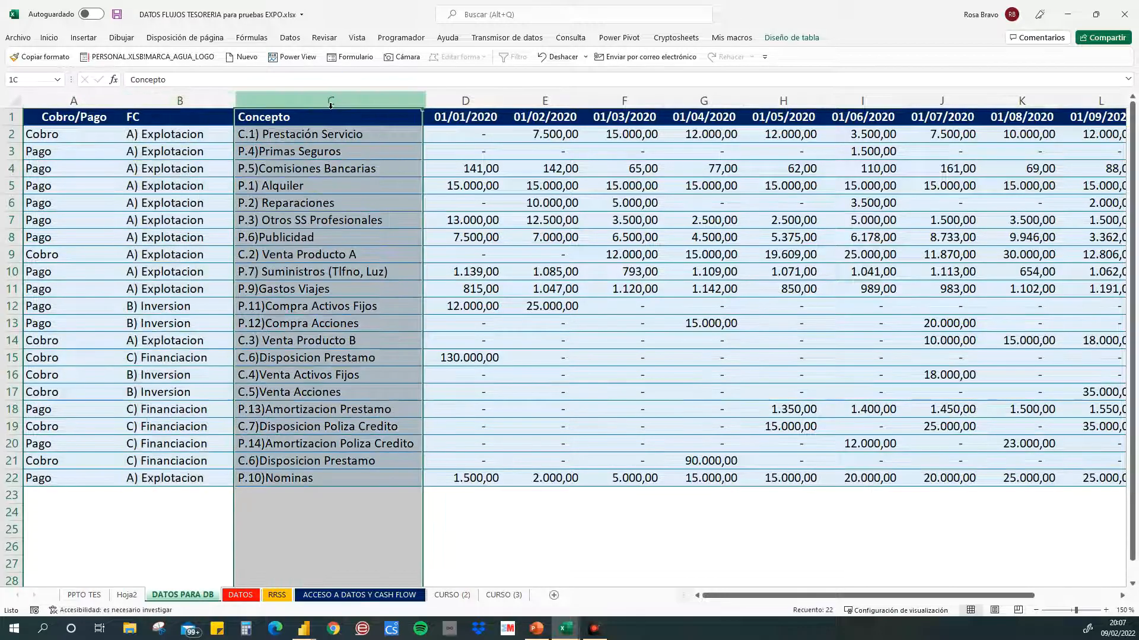
left_click(474, 121)
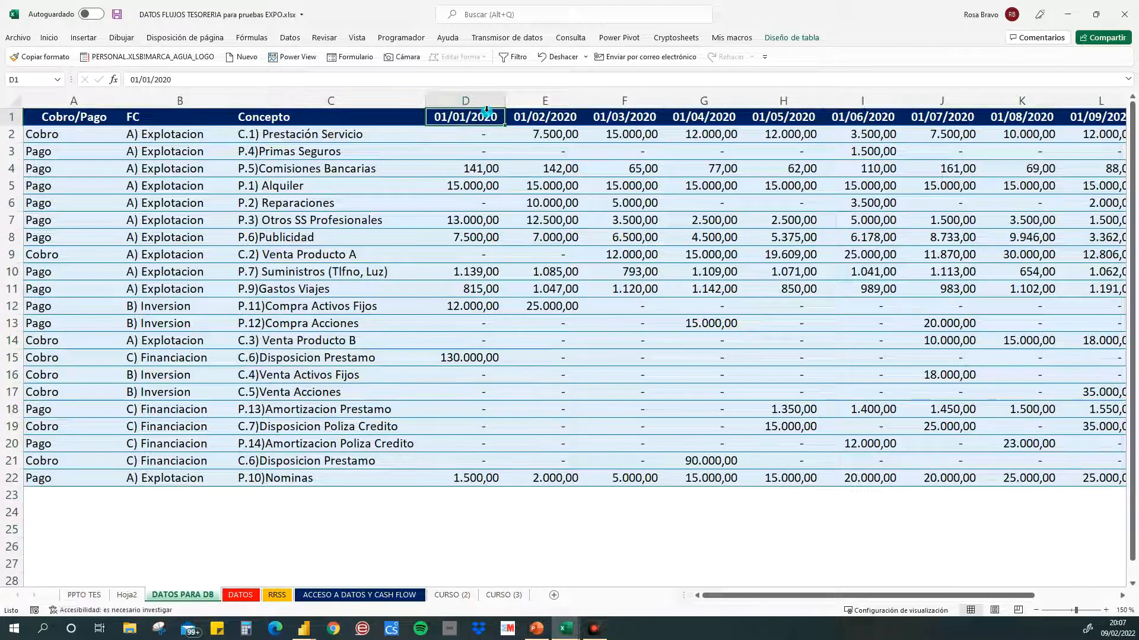
left_click(1055, 115, "shift")
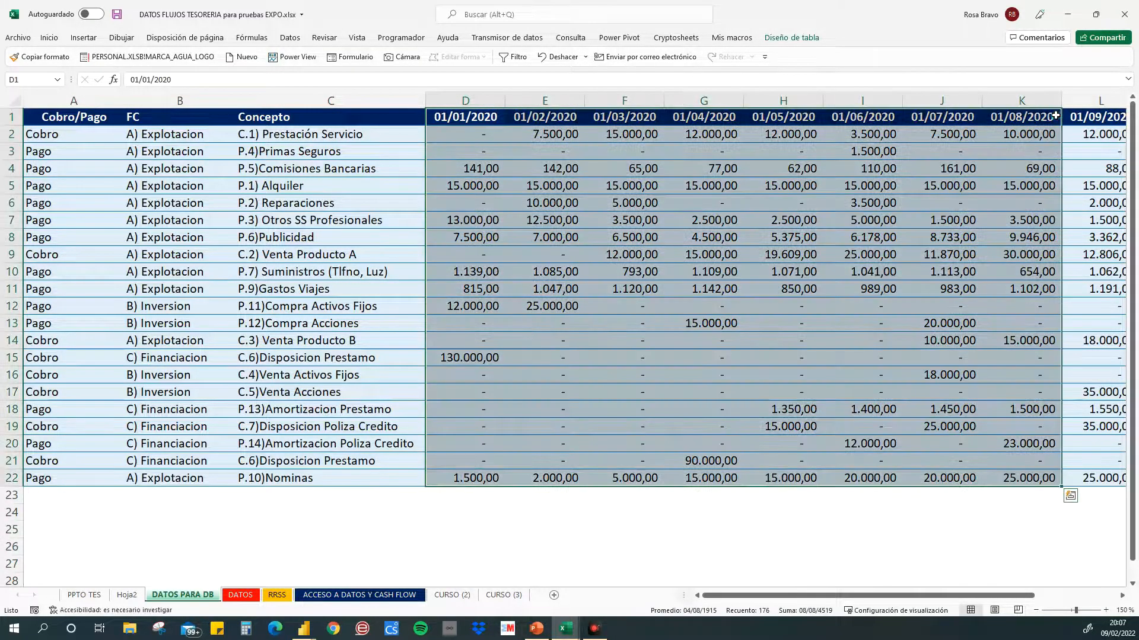
left_click(1055, 115)
left_click_drag(477, 118, 1019, 107)
left_click_drag(479, 142, 934, 489)
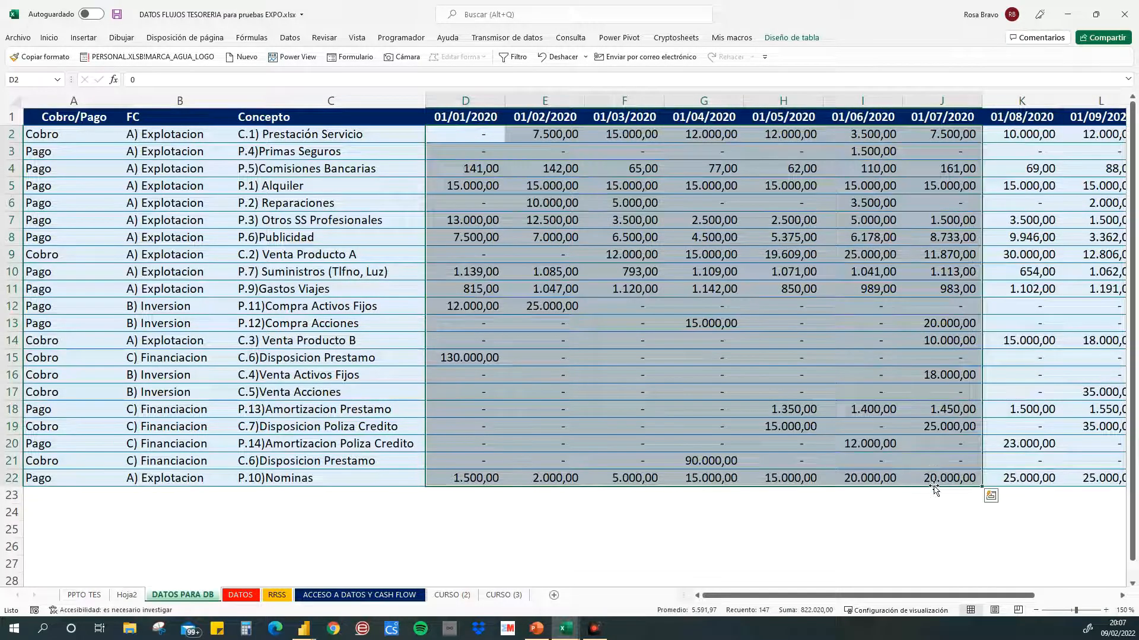
Step: Open the DATOS sheet and examine its FC, Concepto, FECHA and IMPORTE columns and the record in row 3
left_click(235, 600)
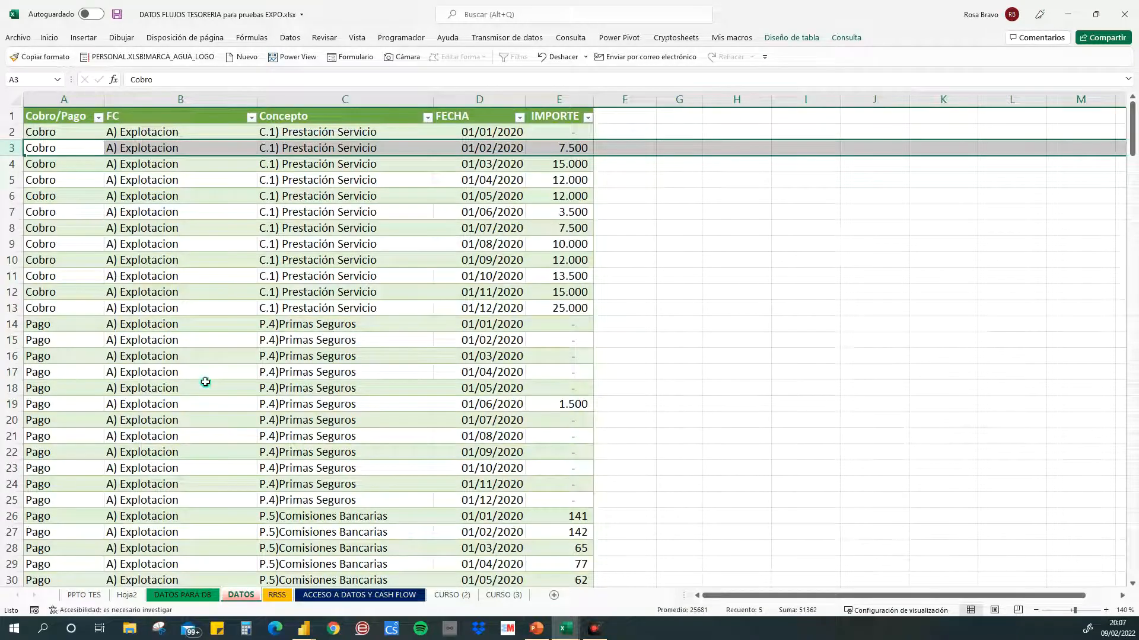
left_click(159, 99)
left_click(338, 97)
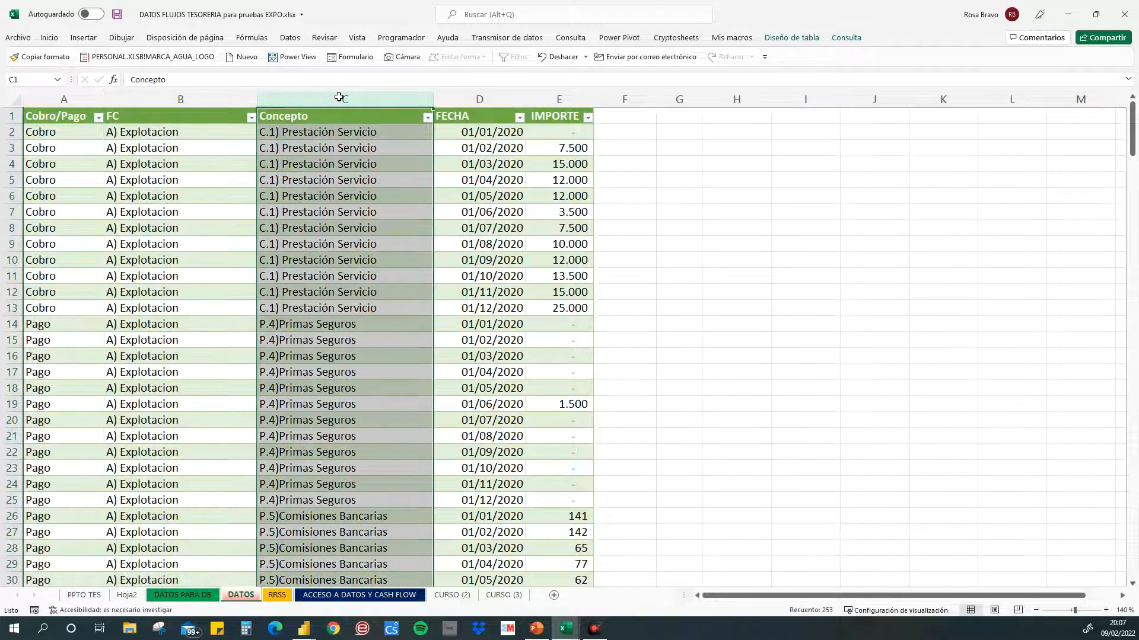
left_click(501, 95)
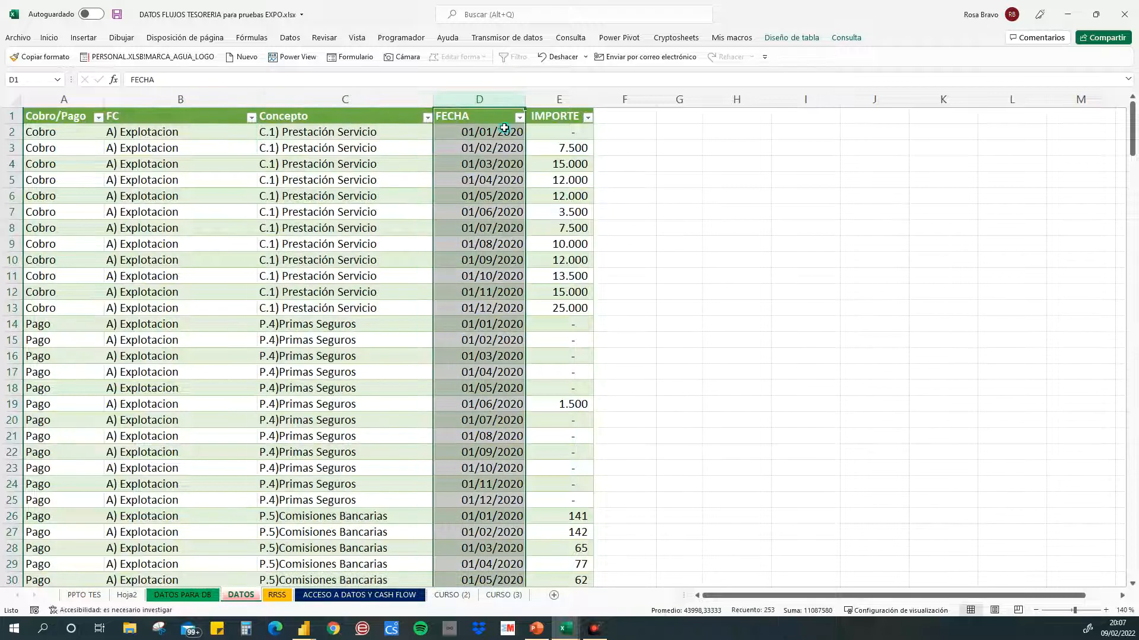
left_click(550, 98)
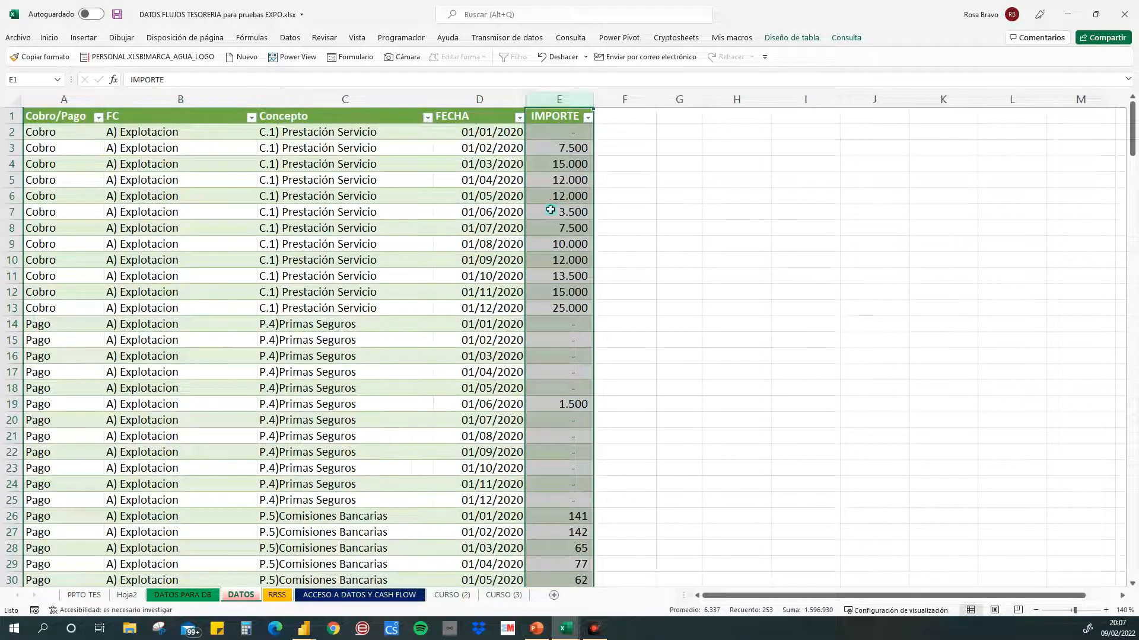
left_click(12, 148)
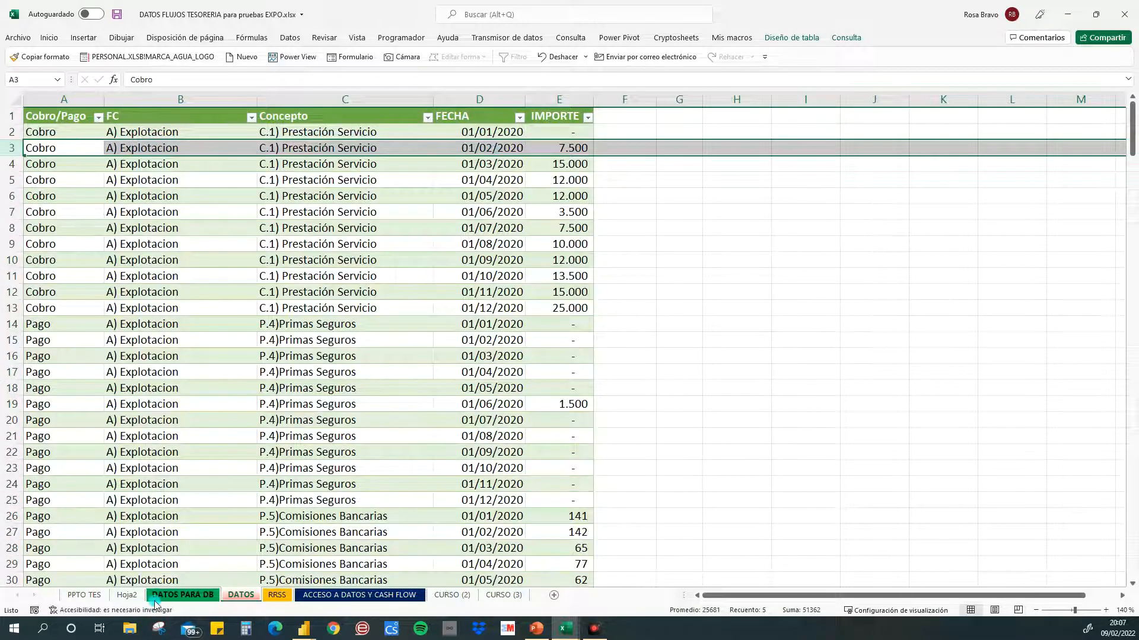
Step: Return to DATOS PARA DB and inspect the C.1) Prestación Servicio row and its amount for 01/02/2020
left_click(183, 596)
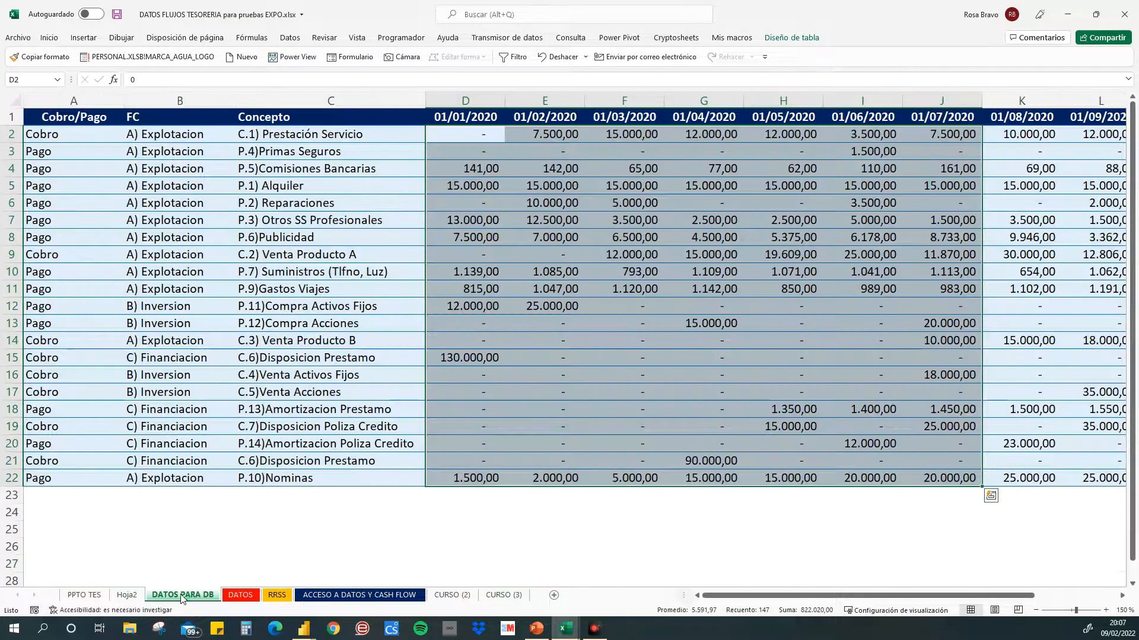
mouse_move(25, 134)
left_mouse_down()
mouse_move(18, 291)
mouse_move(25, 134)
left_mouse_up()
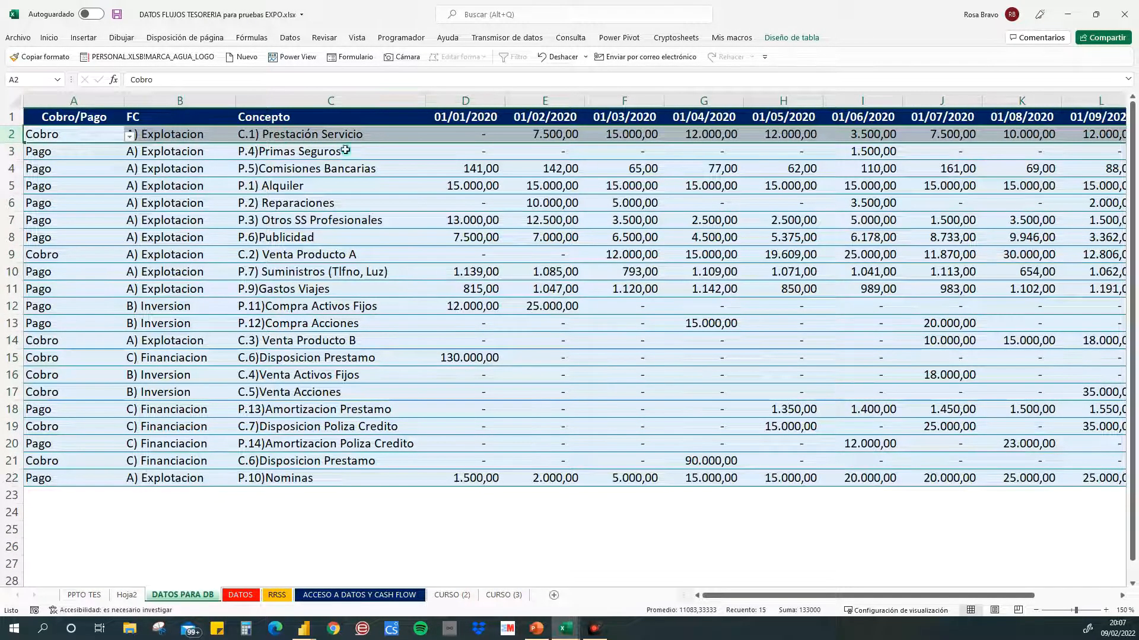
left_click(557, 135)
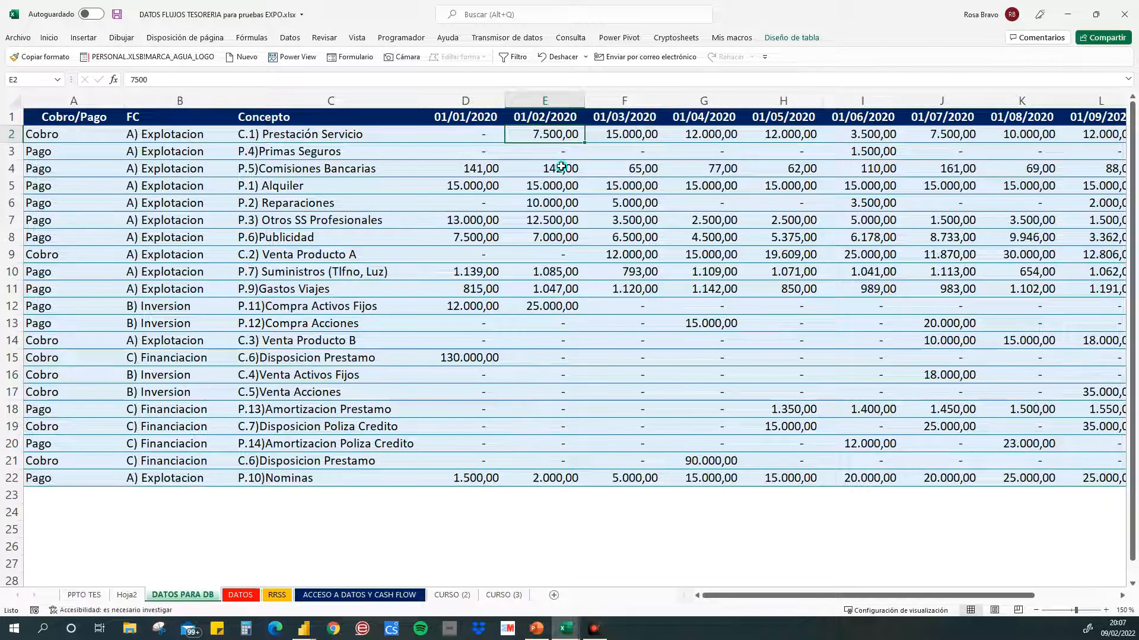
Step: Look through the records of the DATOS sheet and compare their one-row-per-month layout with the monthly columns of DATOS PARA DB
left_click(240, 595)
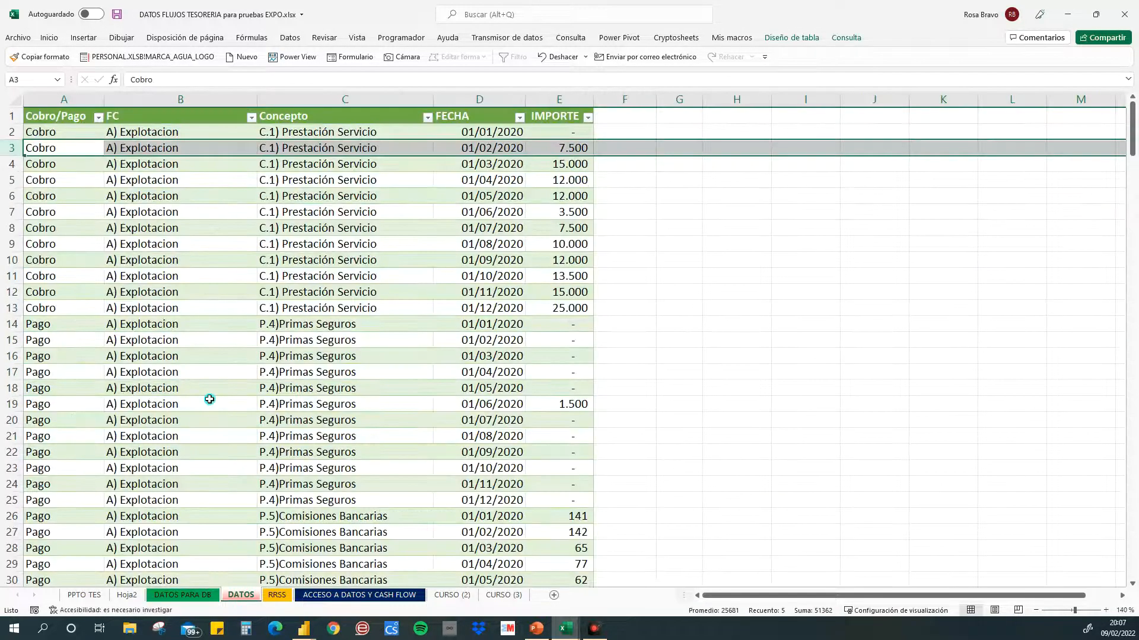
left_click(473, 211)
scroll(473, 214, "down", 20)
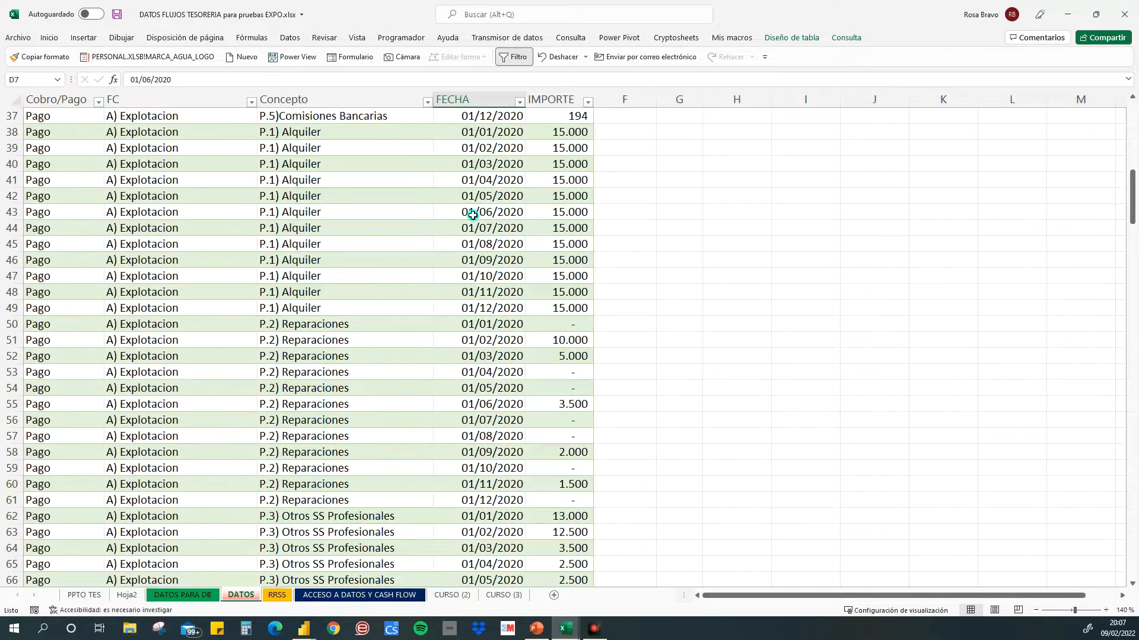
scroll(472, 215, "down", 20)
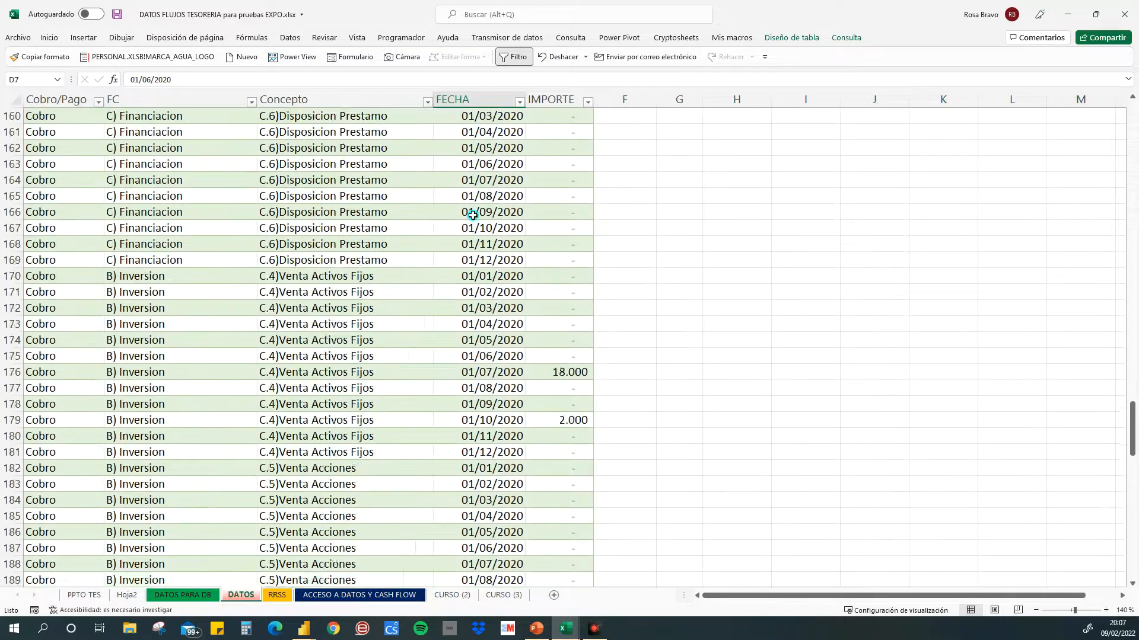
scroll(472, 215, "up", 20)
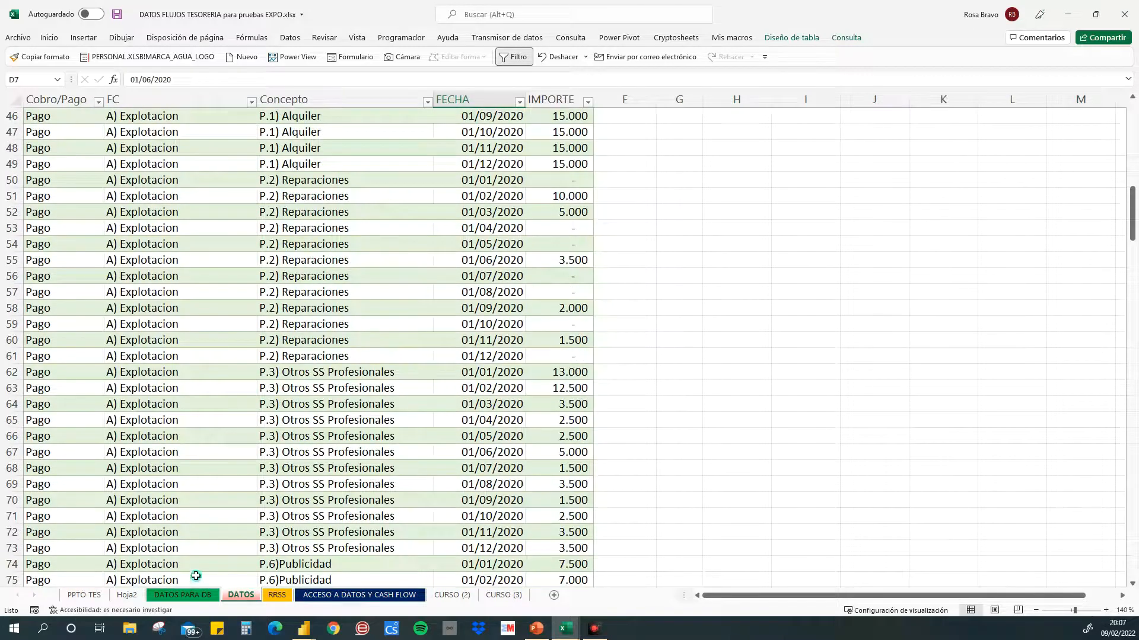
left_click(183, 595)
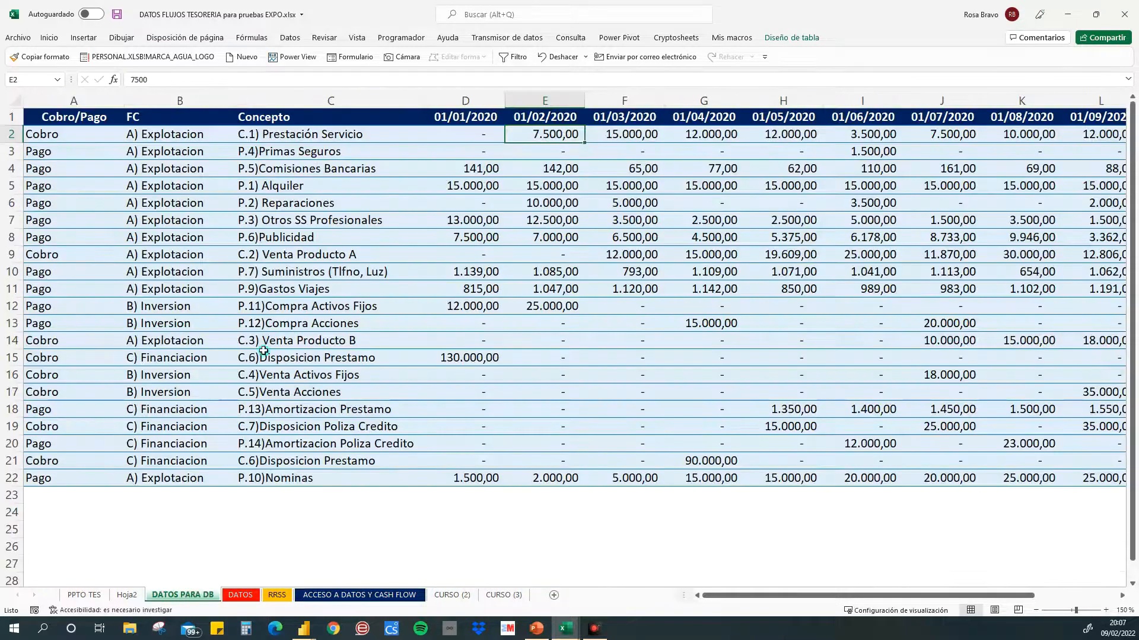
left_click(236, 597)
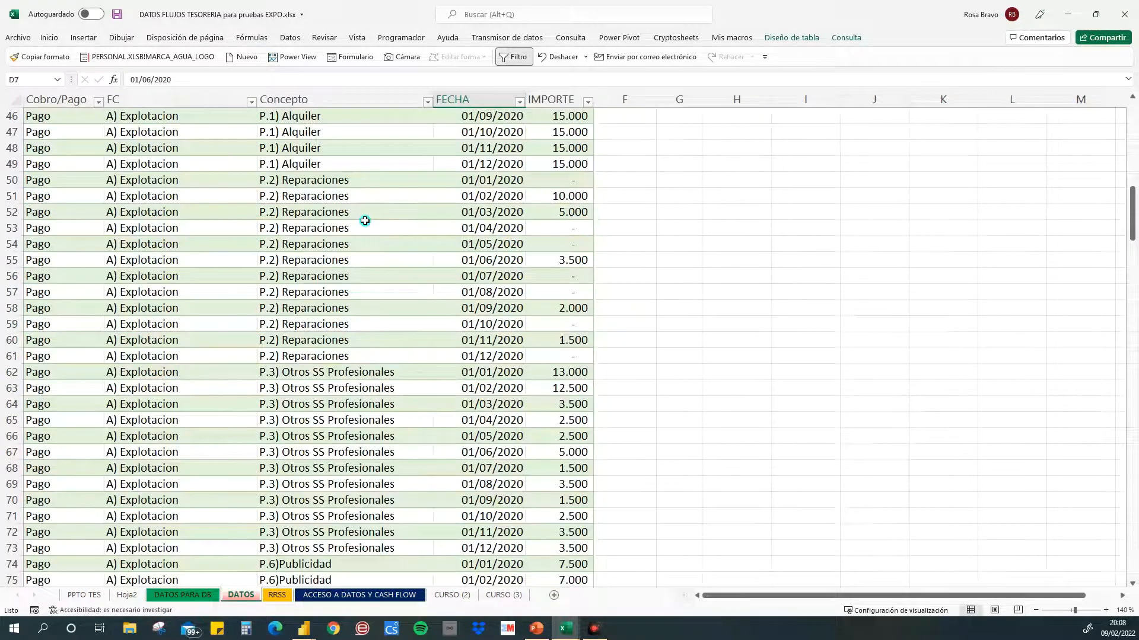
scroll(383, 215, "down", 10)
scroll(383, 216, "up", 20)
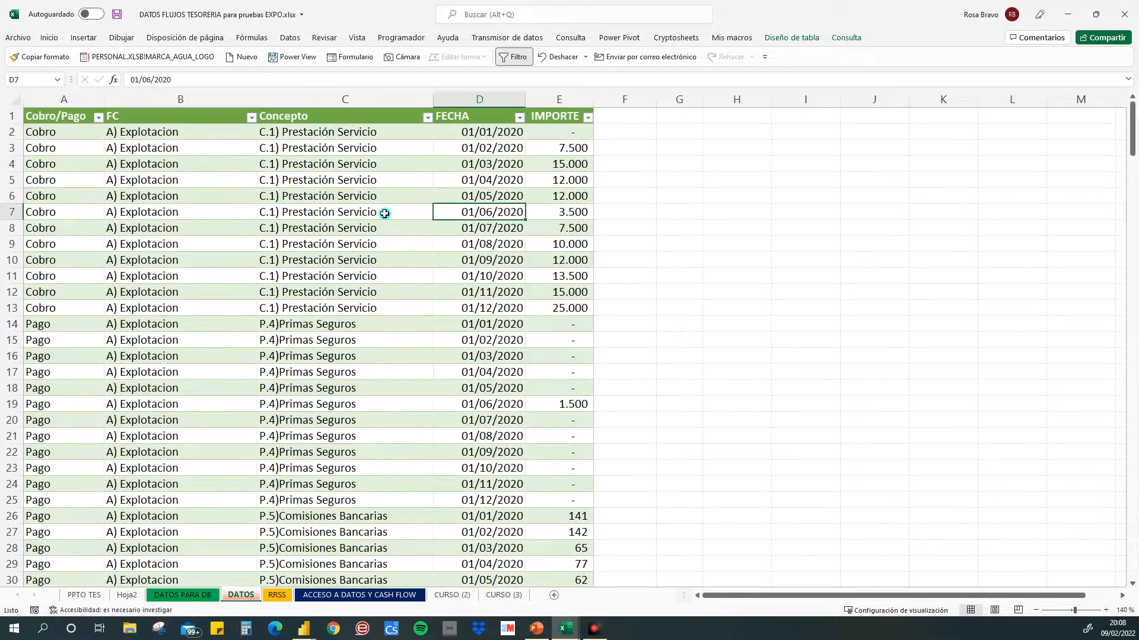
Step: Switch to Power BI Desktop and connect to the Excel workbook DATOS FLUJOS TESORERIA para pruebas EXPO.xlsx
left_click(303, 628)
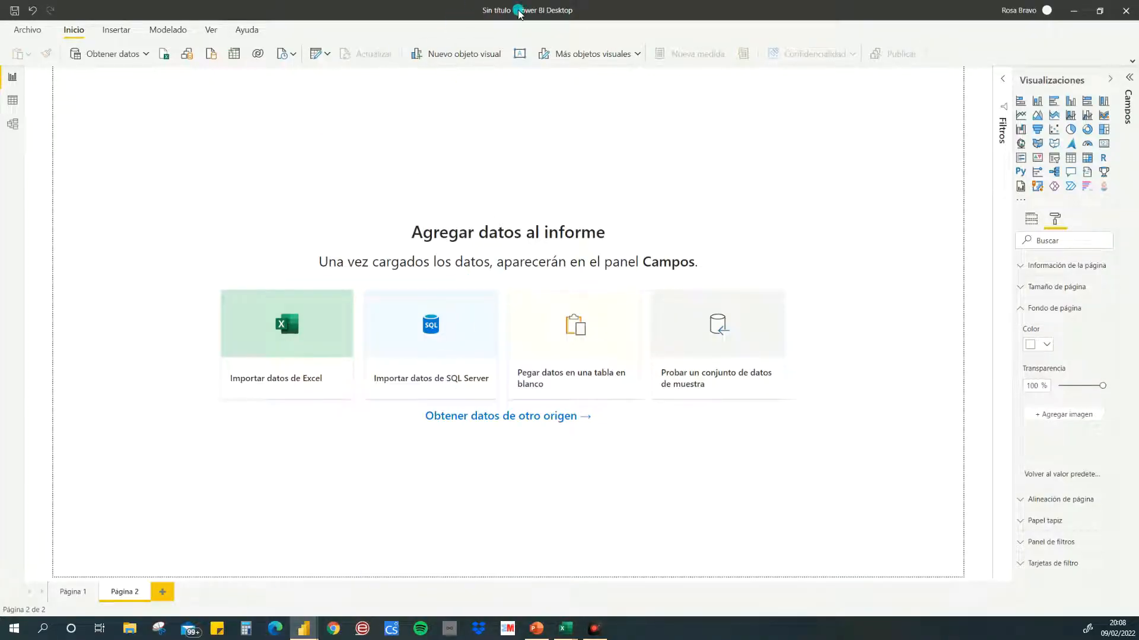
left_click(147, 55)
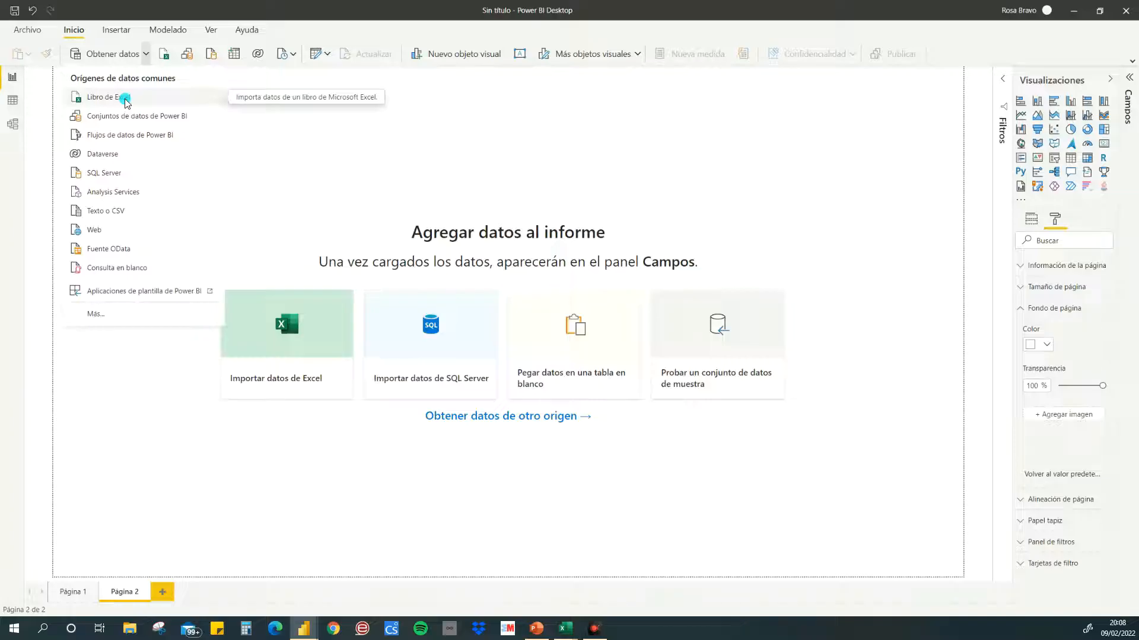
left_click(125, 99)
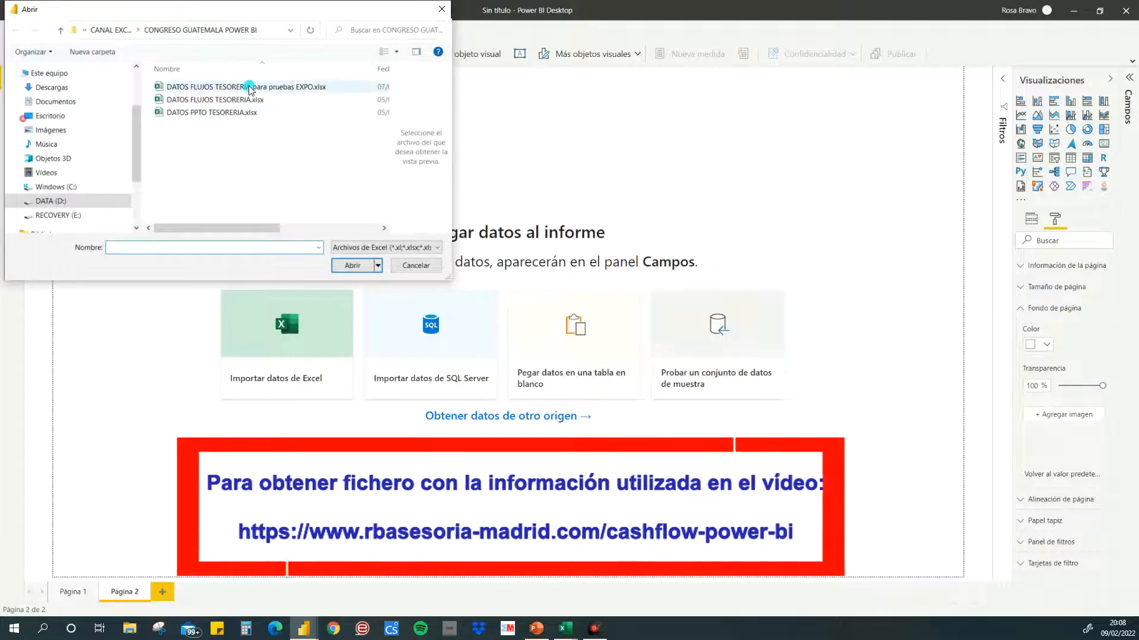
left_click(250, 89)
left_click(348, 265)
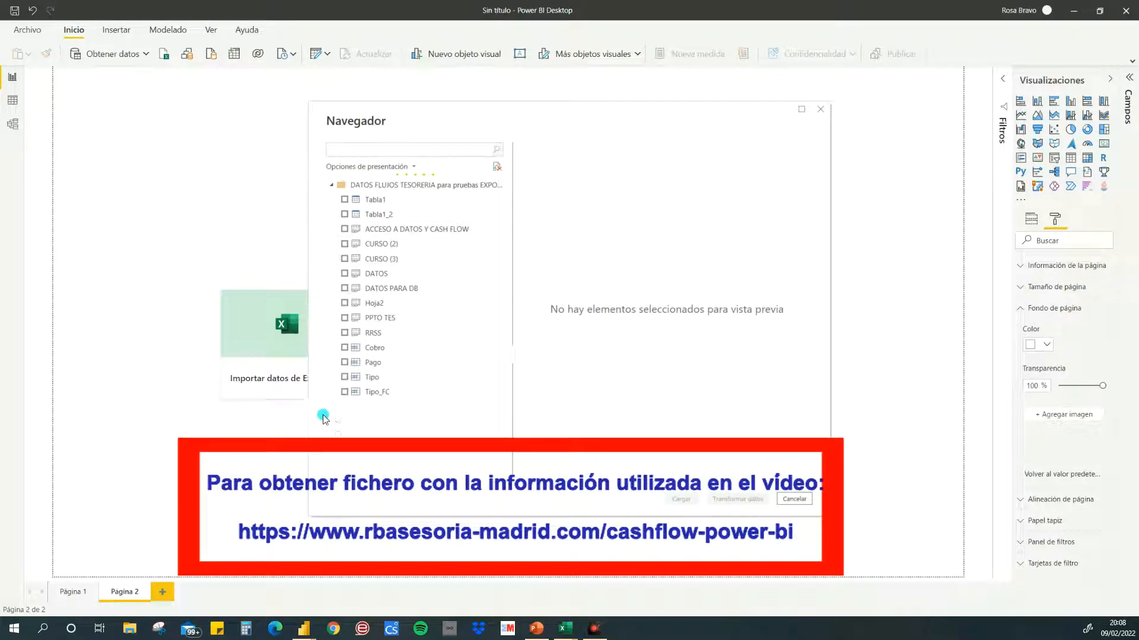
Step: Preview the Tabla1_2 table from the workbook and load it into the report without transforming it
left_click(345, 214)
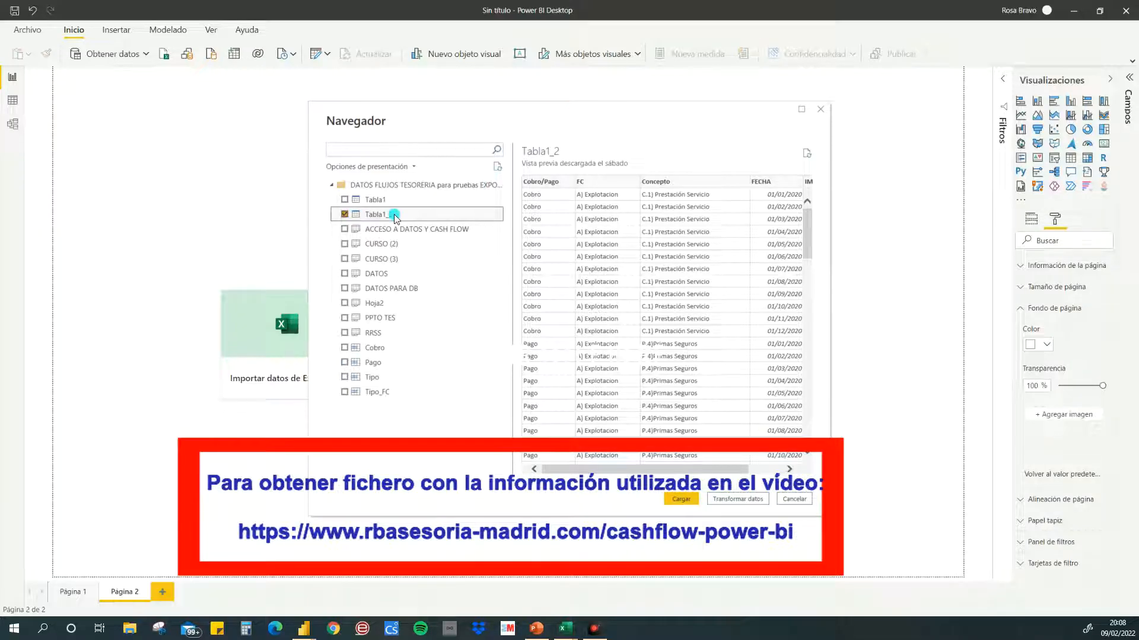
left_click_drag(602, 472, 584, 487)
left_click(682, 500)
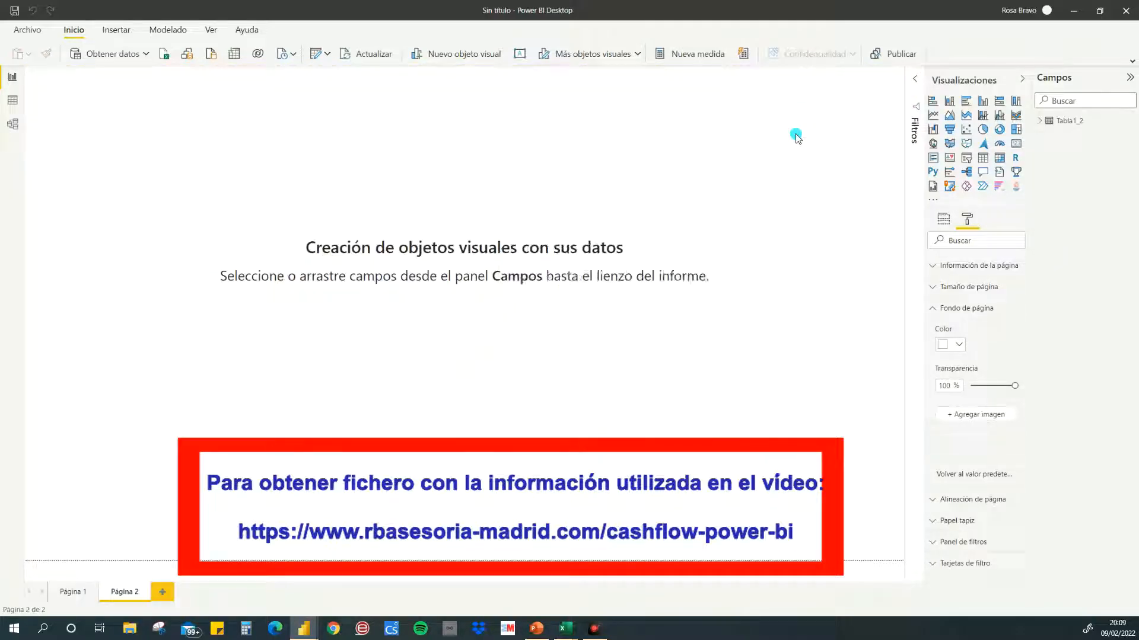
Step: Inspect the loaded Tabla1_2 through its field list, its data rows and its table card in the model view
left_click(1040, 124)
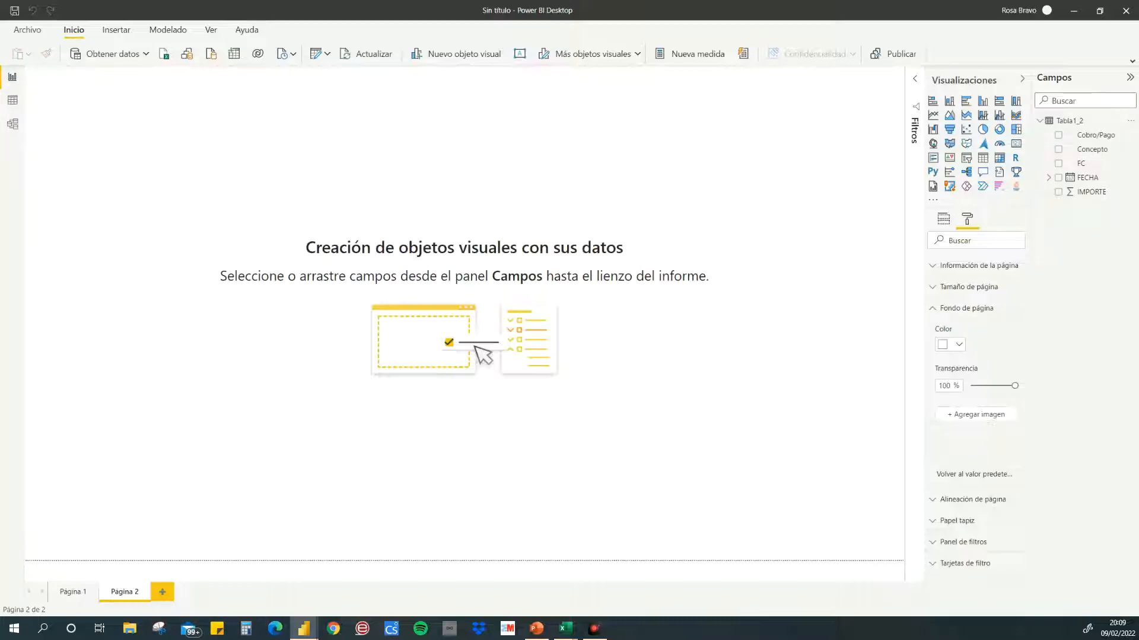
left_click(9, 107)
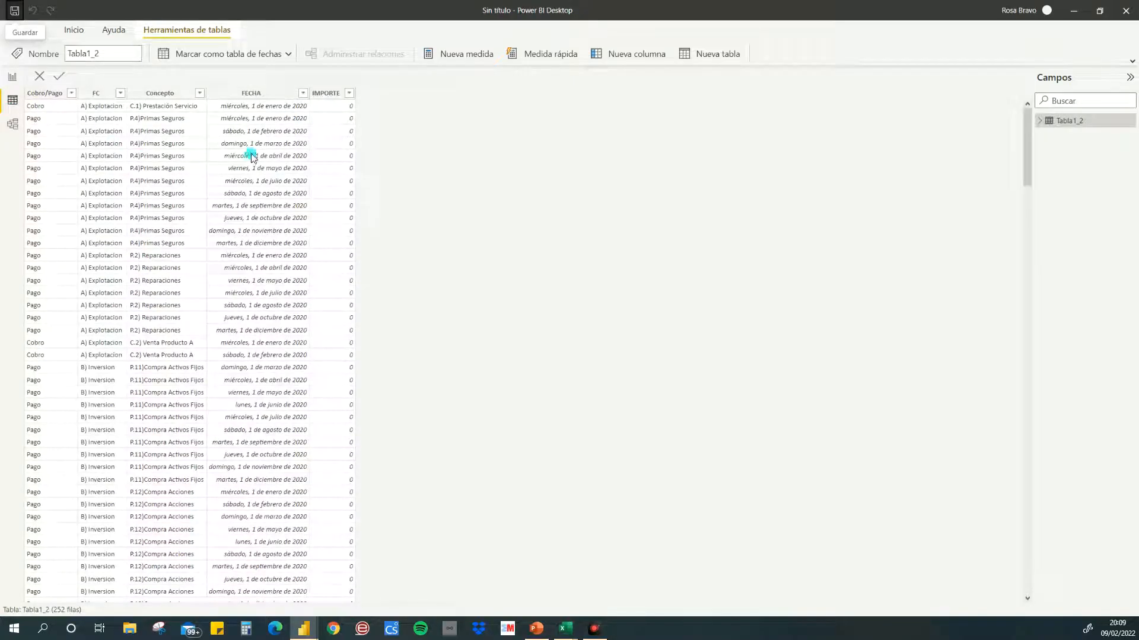
left_click(12, 124)
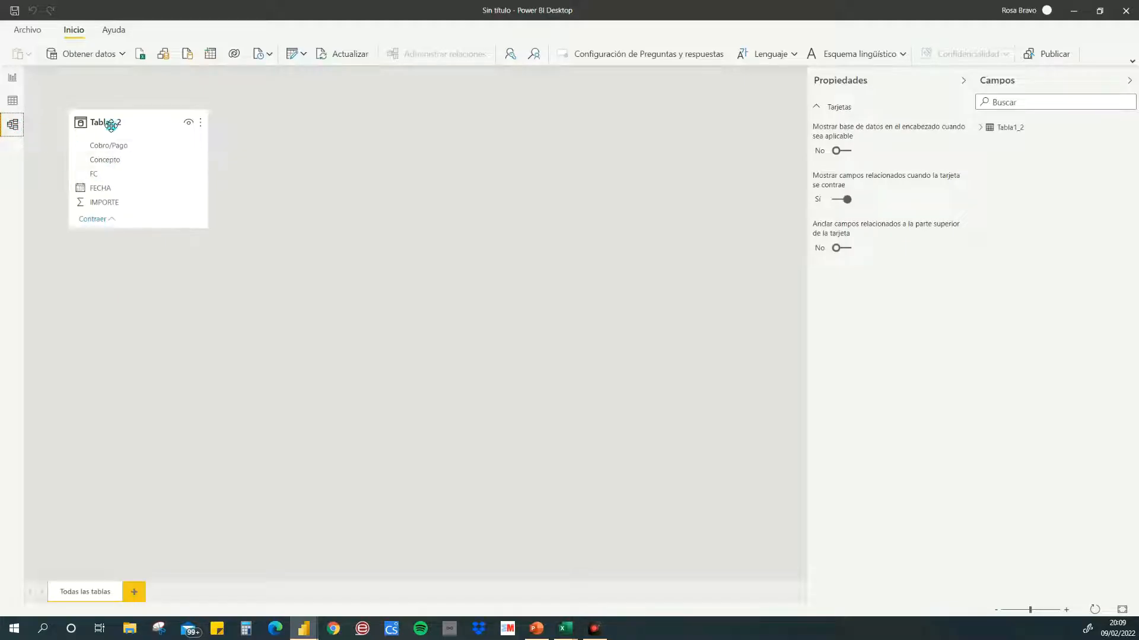
Step: Examine the Cobro/Pago, FC, Concepto and FECHA columns of Tabla1_2 in the data view and show the full column tools for FECHA
left_click(12, 103)
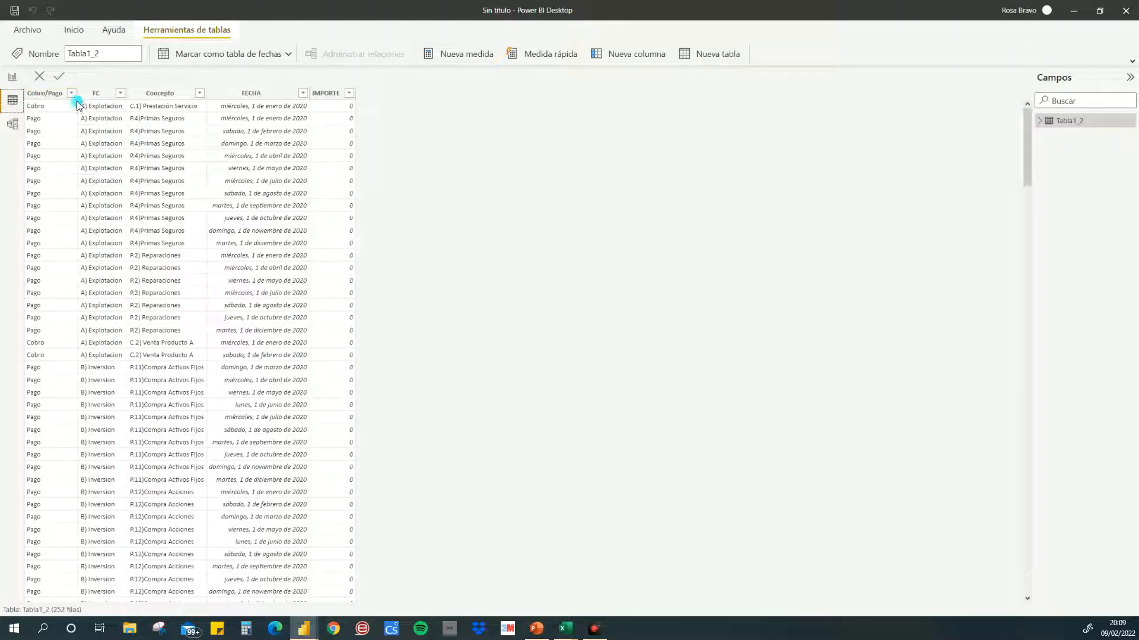
left_click(53, 94)
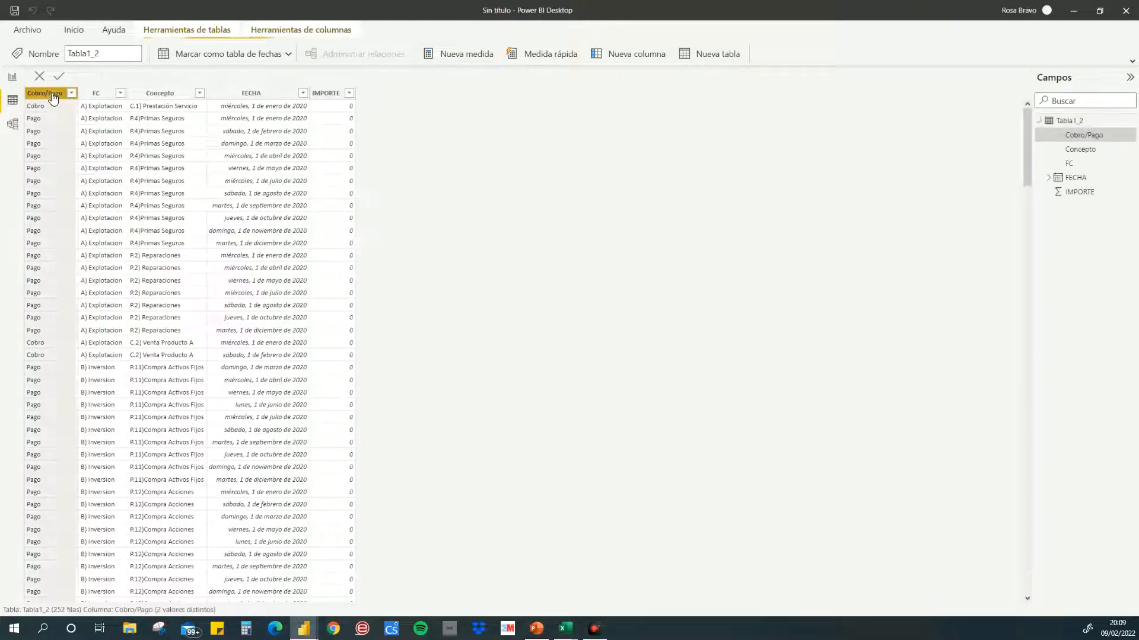
left_click(99, 95)
left_click(154, 105)
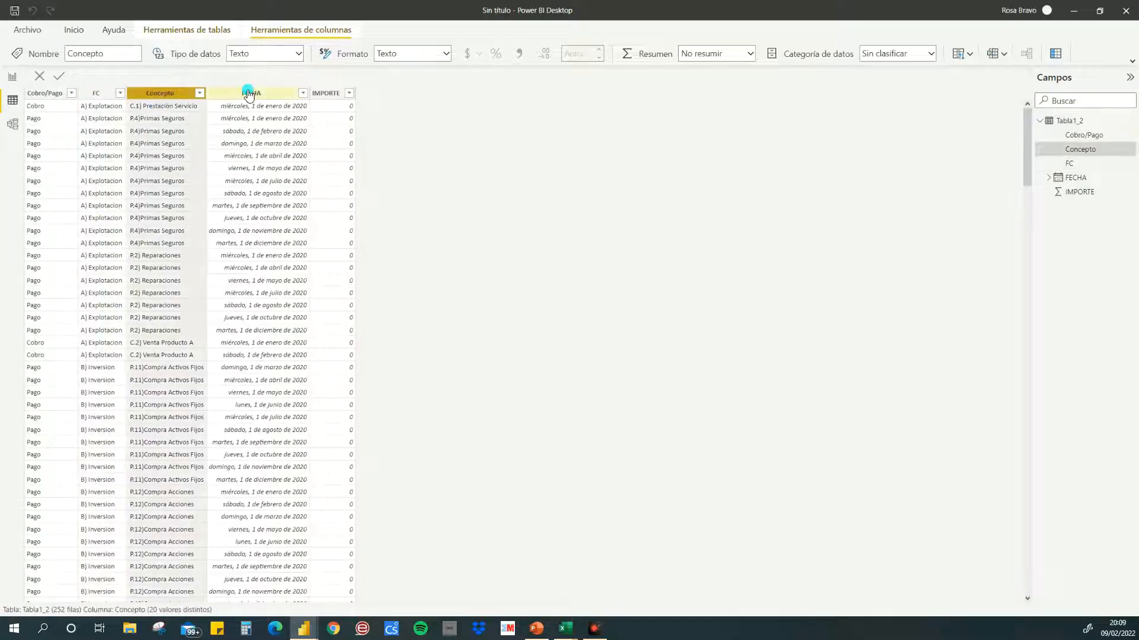
left_click(251, 93)
left_click(285, 119)
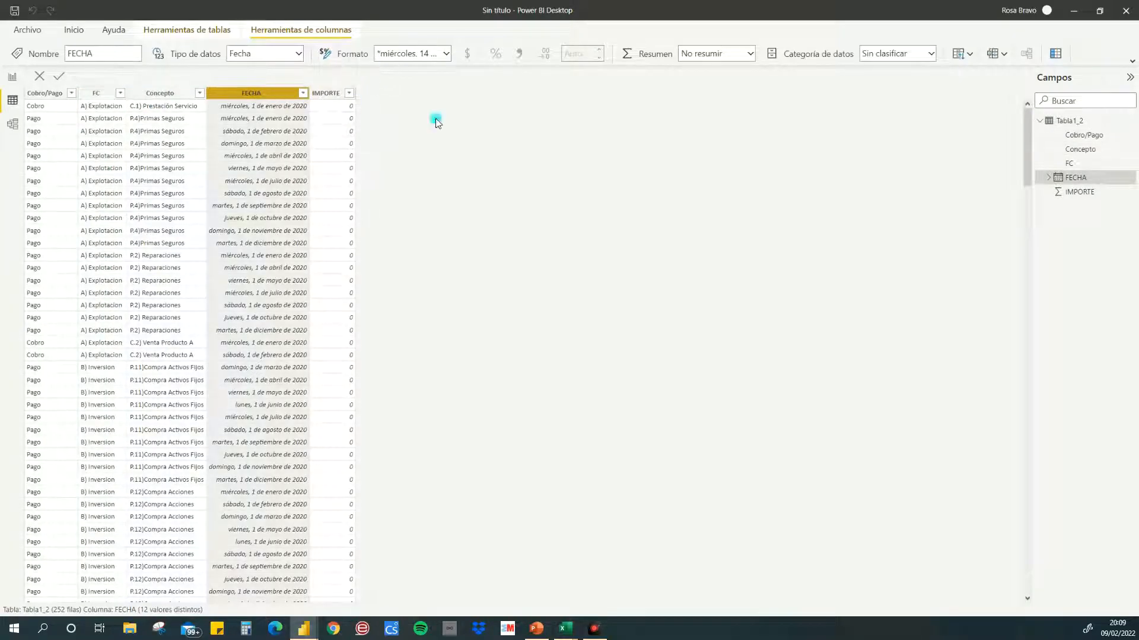
left_click(1132, 61)
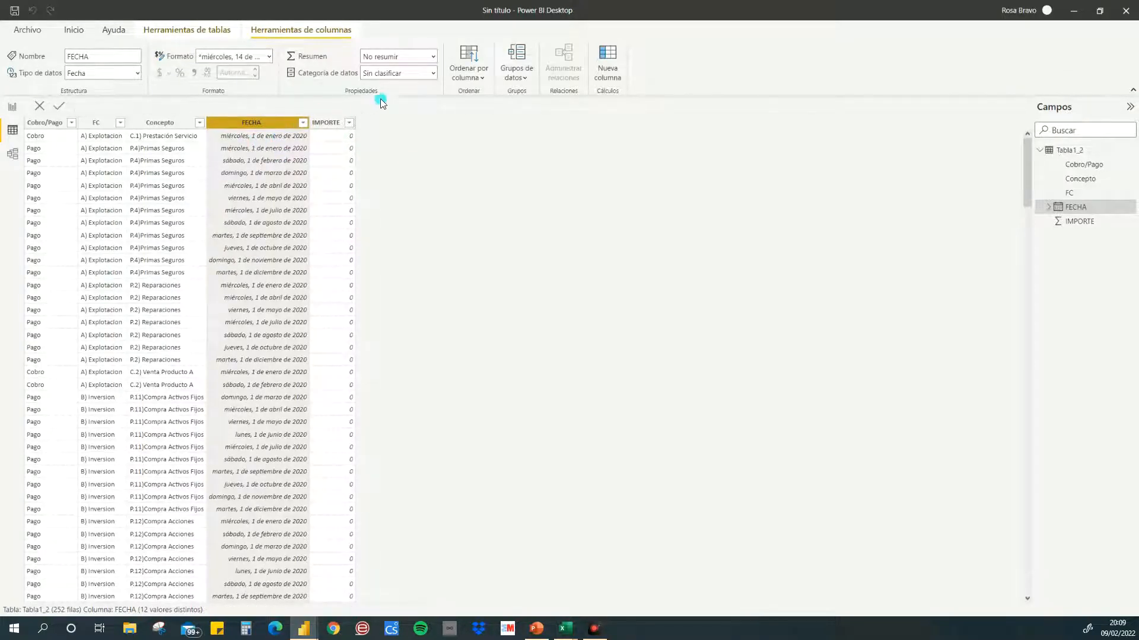
Step: Format the FECHA column as 2001-03 (yyyy-mm) and apply the thousands separator to the IMPORTE column
left_click(264, 56)
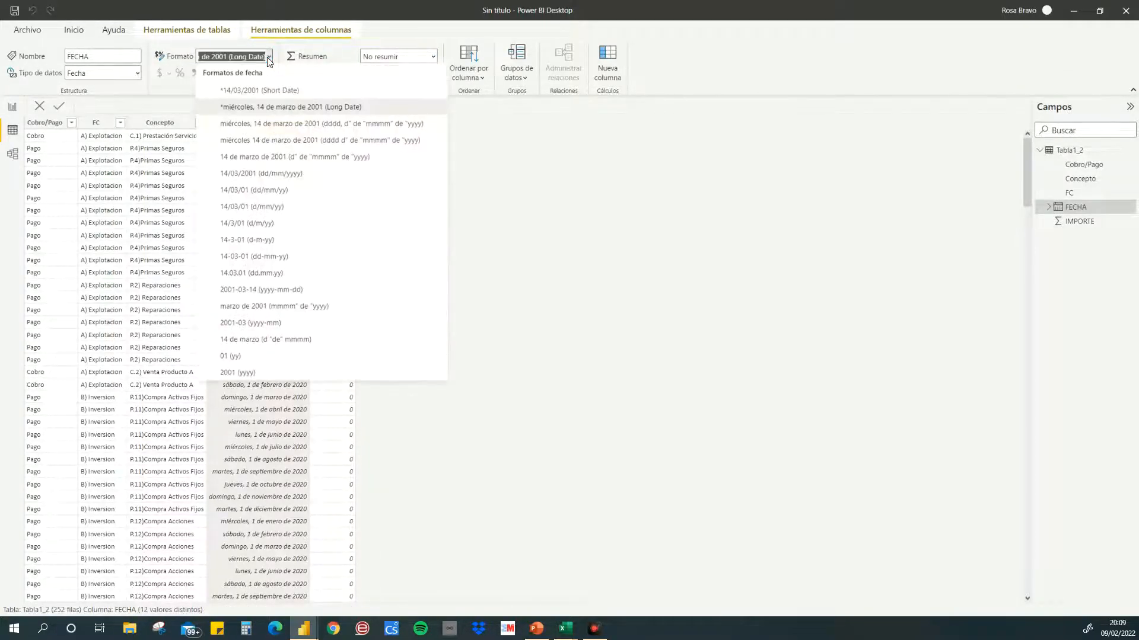
left_click(244, 323)
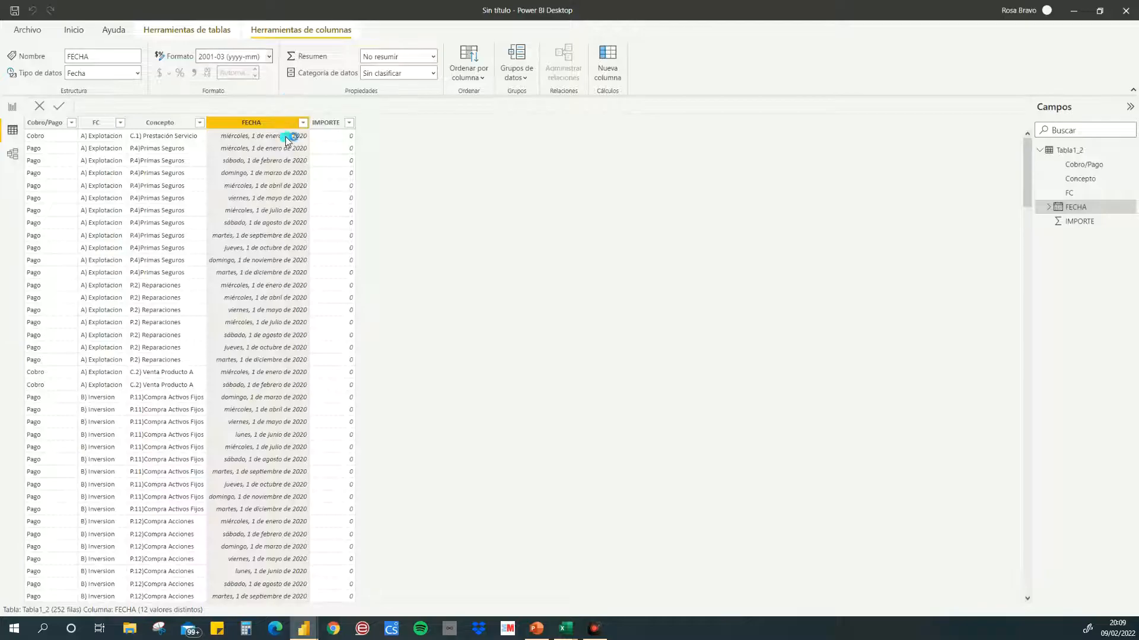
left_click(267, 126)
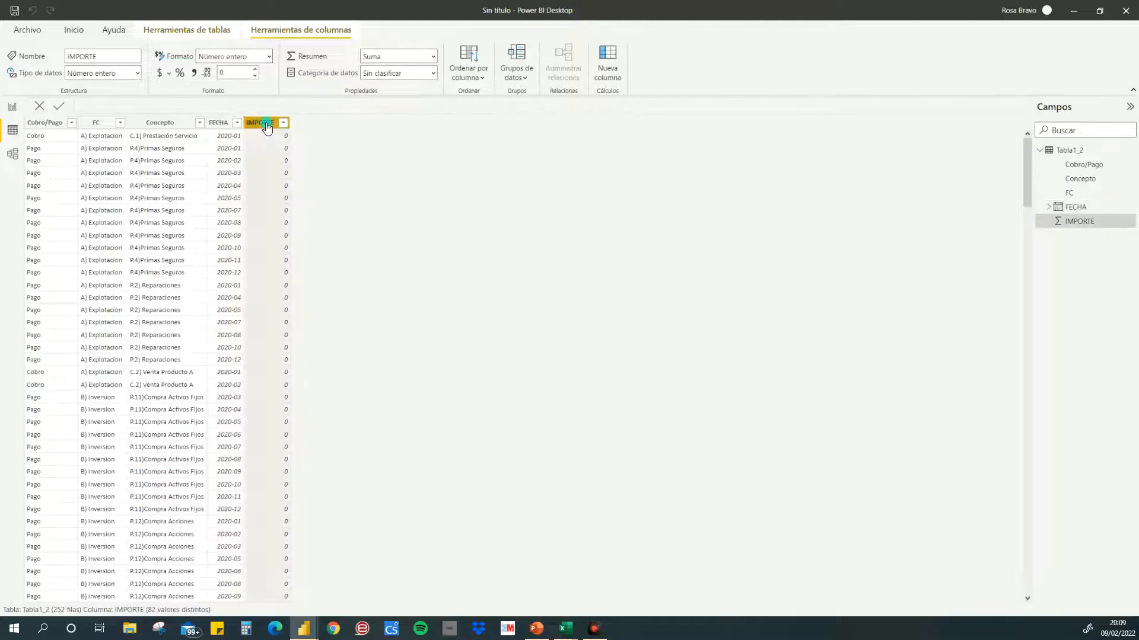
left_click(195, 74)
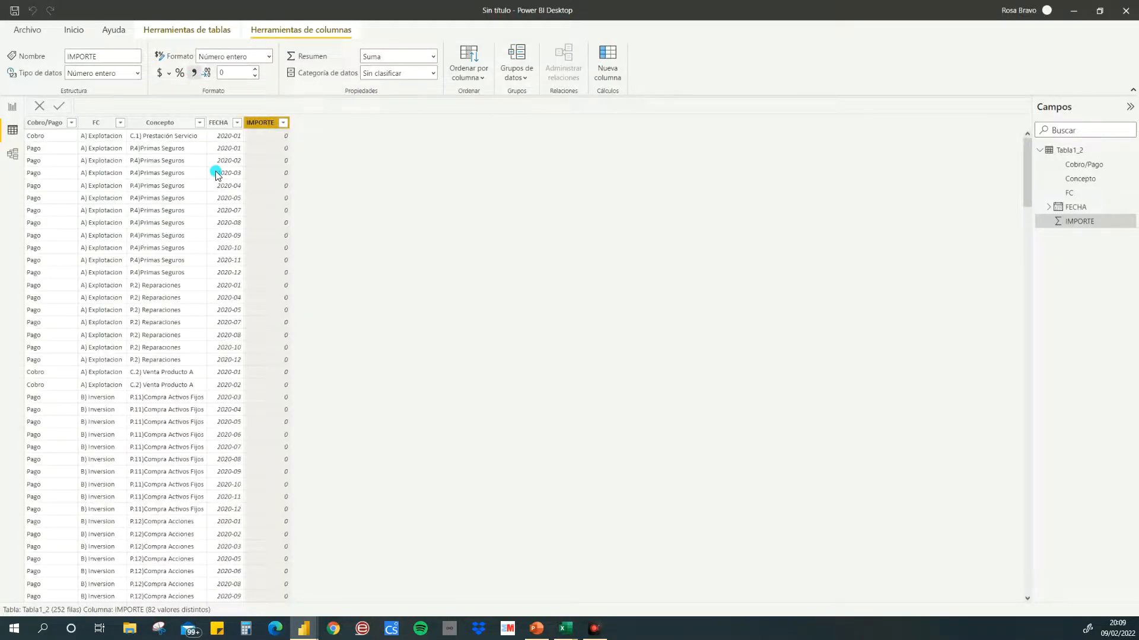
scroll(287, 234, "down", 20)
scroll(208, 287, "up", 20)
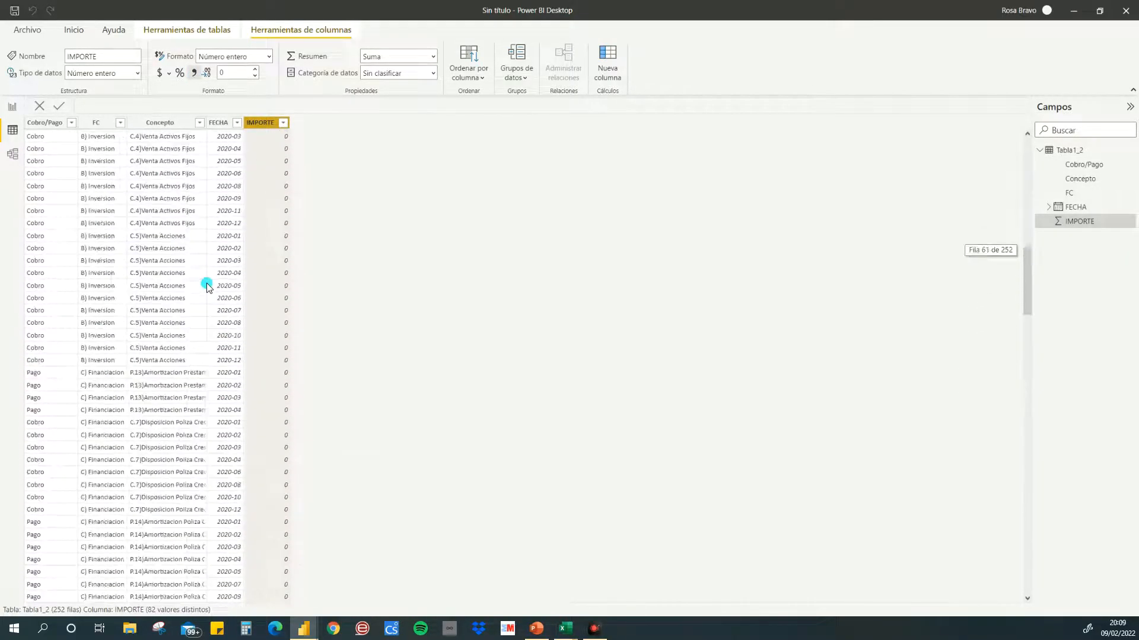
Step: On the report page, fill the matrix with FC as rows, the FECHA quarter (Trimestre) as columns and IMPORTE as values
left_click(11, 106)
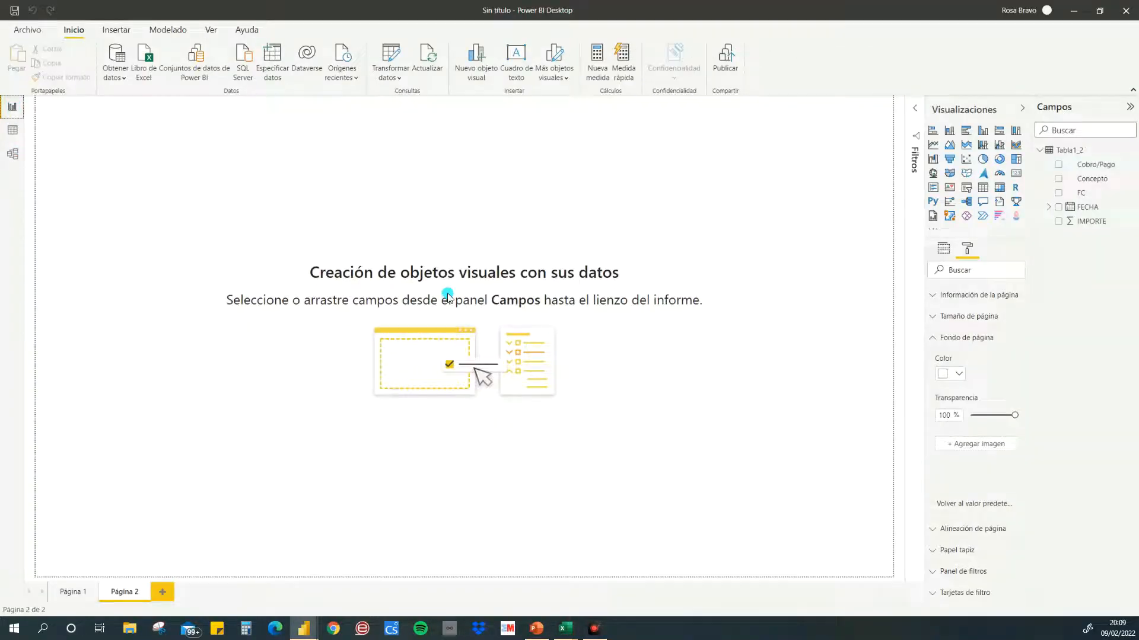
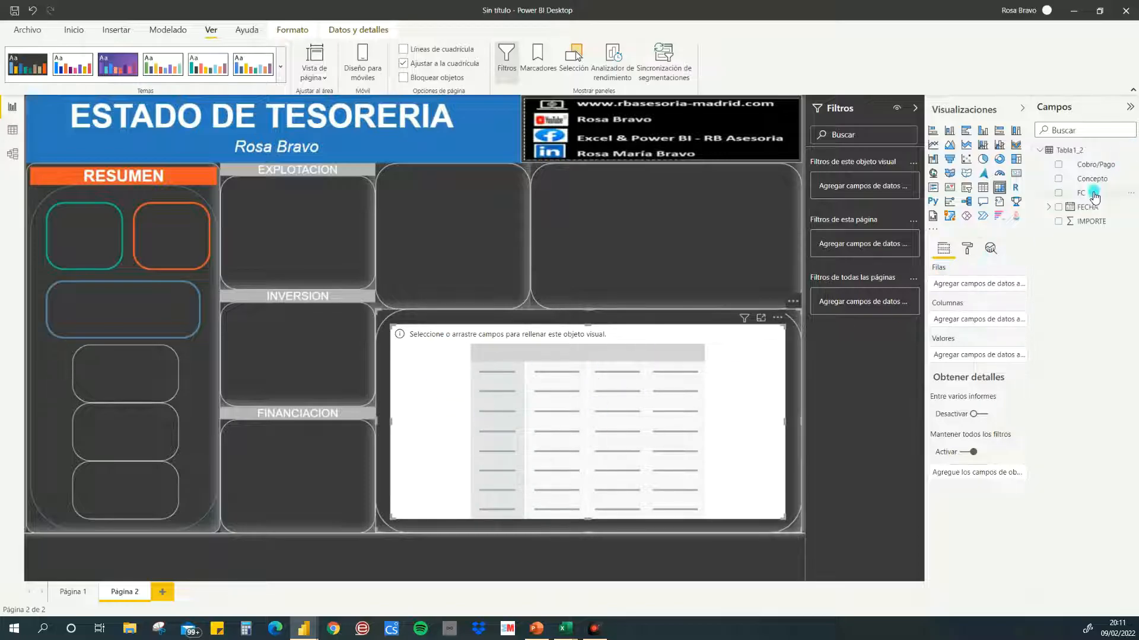
left_click_drag(1082, 198, 975, 288)
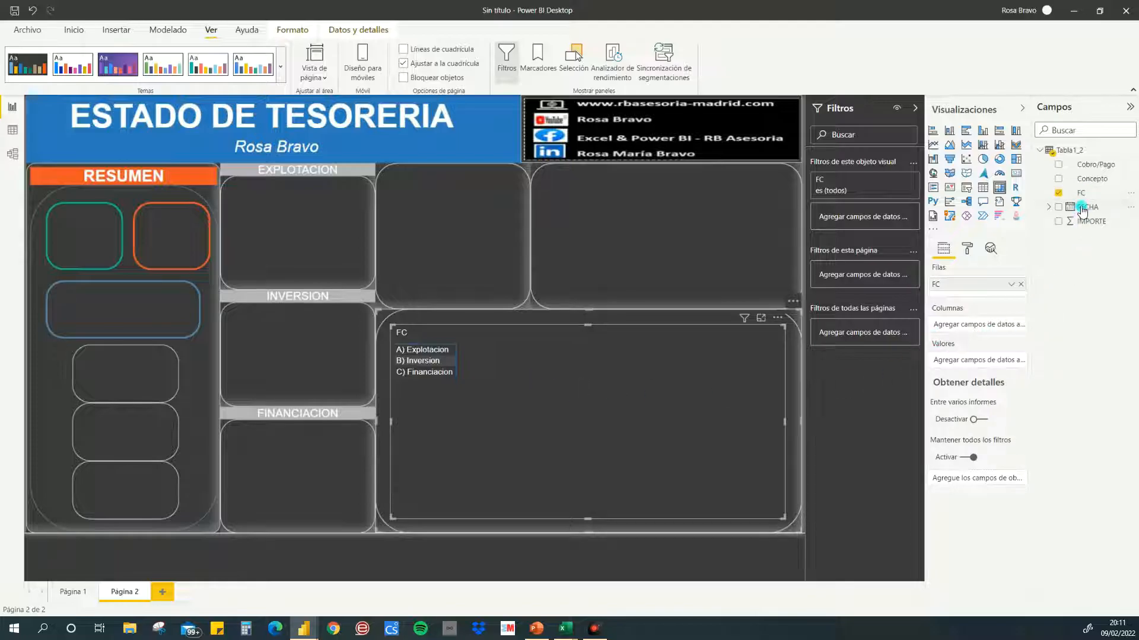
left_click(1048, 207)
left_click(1059, 221)
left_click_drag(1107, 249, 989, 329)
left_click_drag(1091, 297, 975, 382)
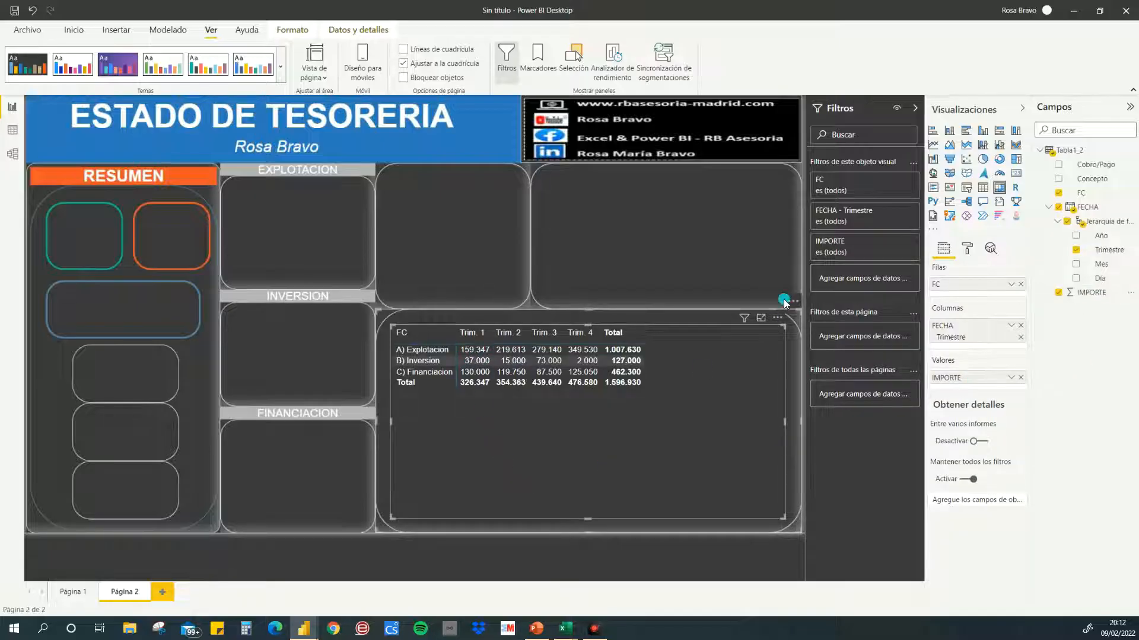
Step: View the quarterly matrix in focus mode and return to the report page
left_click(761, 318)
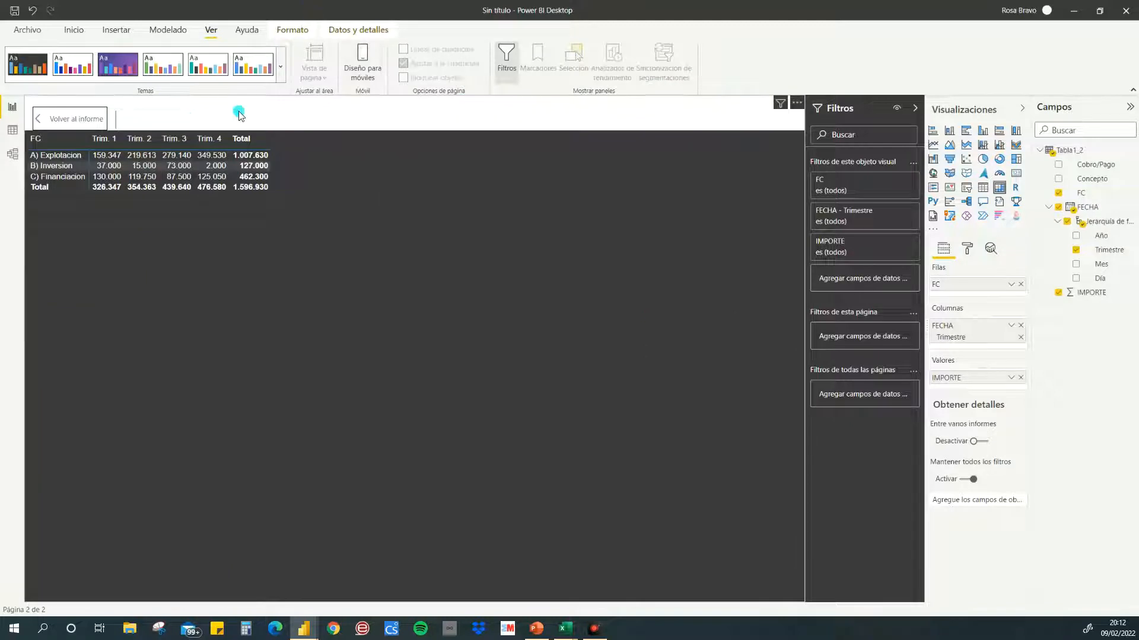
left_click(72, 118)
left_click(463, 413)
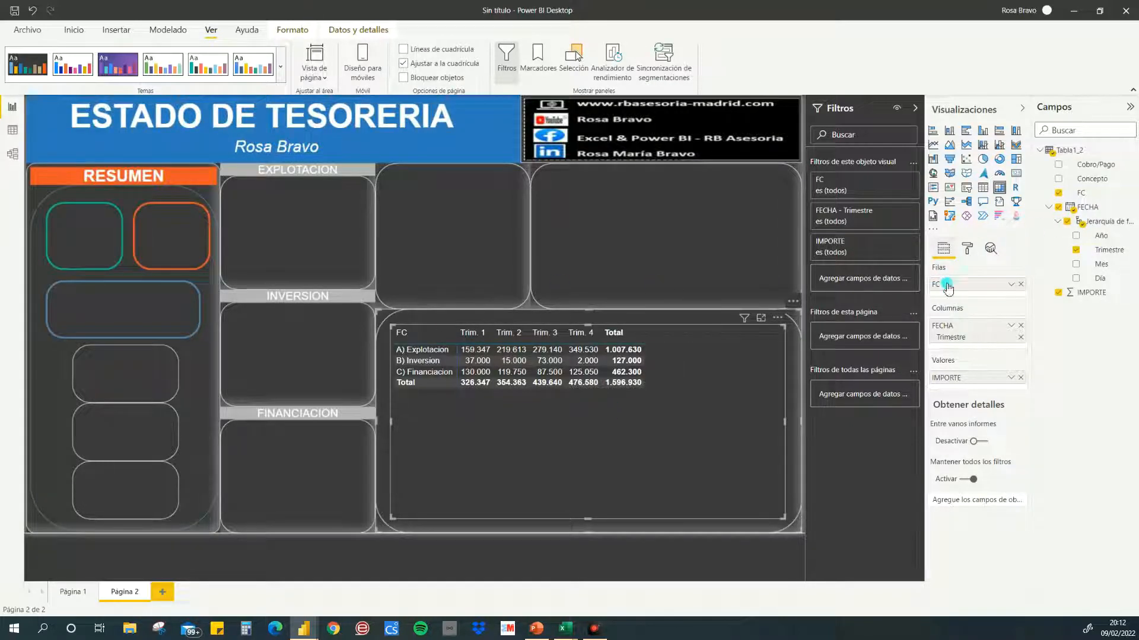
Step: Add Concepto below FC in the matrix rows and expand all FC groups down to Concepto in focus mode
left_click_drag(1091, 178, 981, 292)
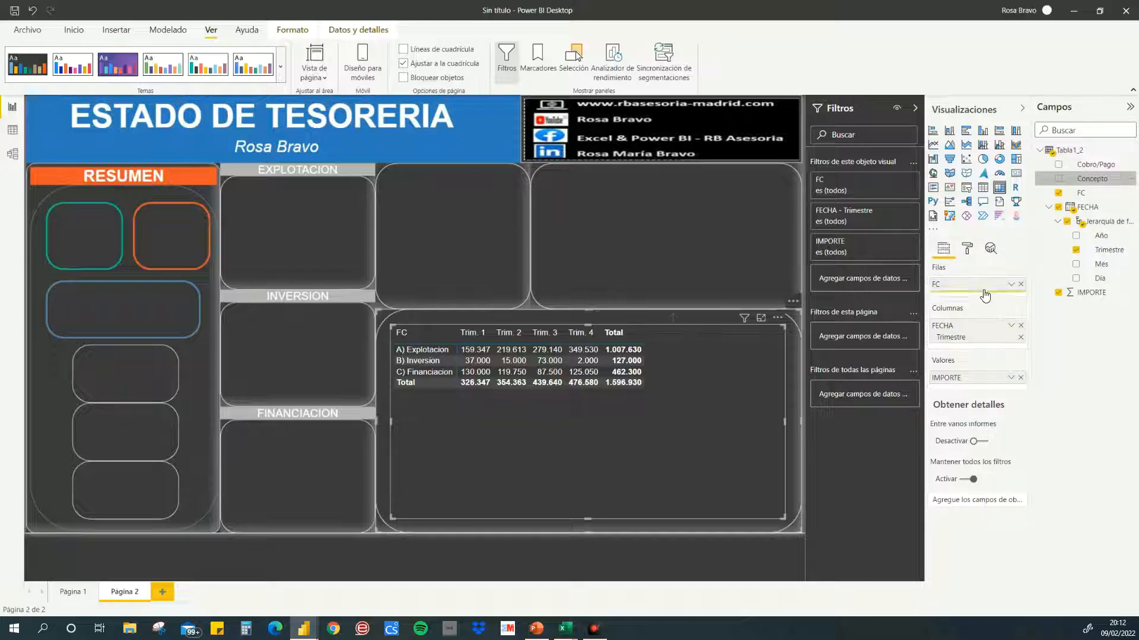
left_click(465, 350)
left_click(760, 319)
left_click(281, 216)
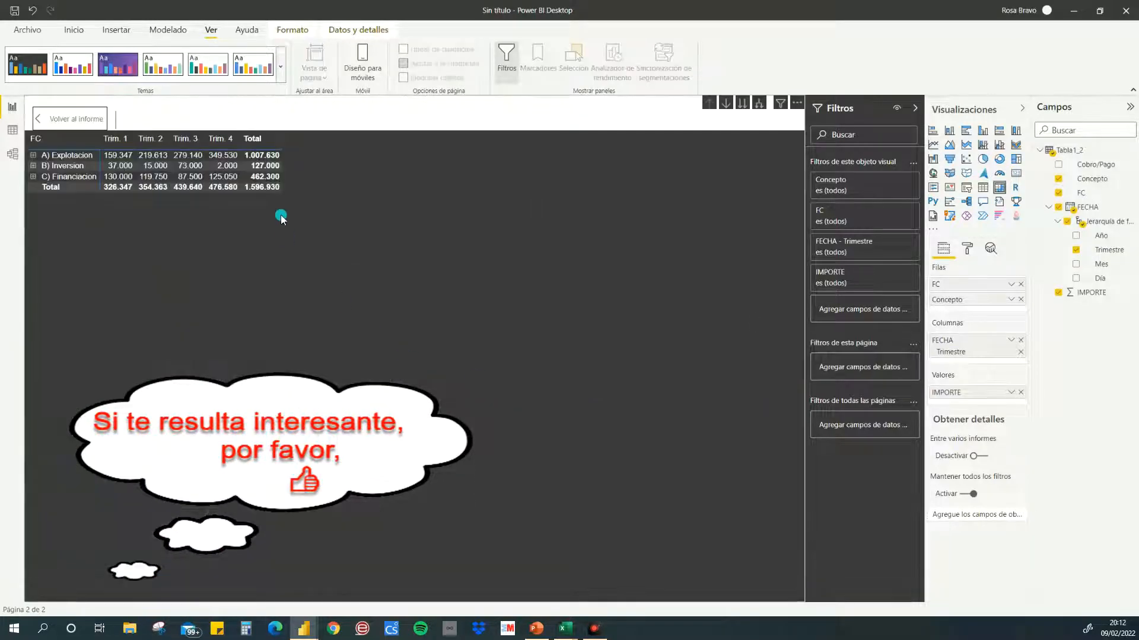
left_click(759, 104)
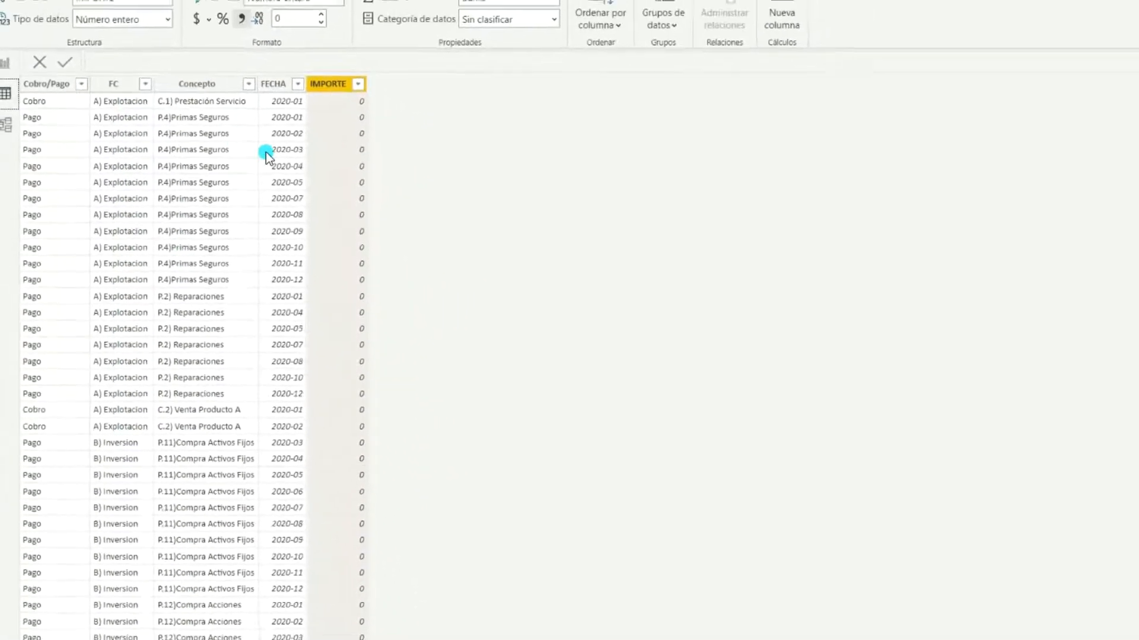
Step: Examine the Cobro and Pago rows and their IMPORTE amounts throughout Tabla1_2 in the data view, and return to the report
scroll(281, 182, "down", 20)
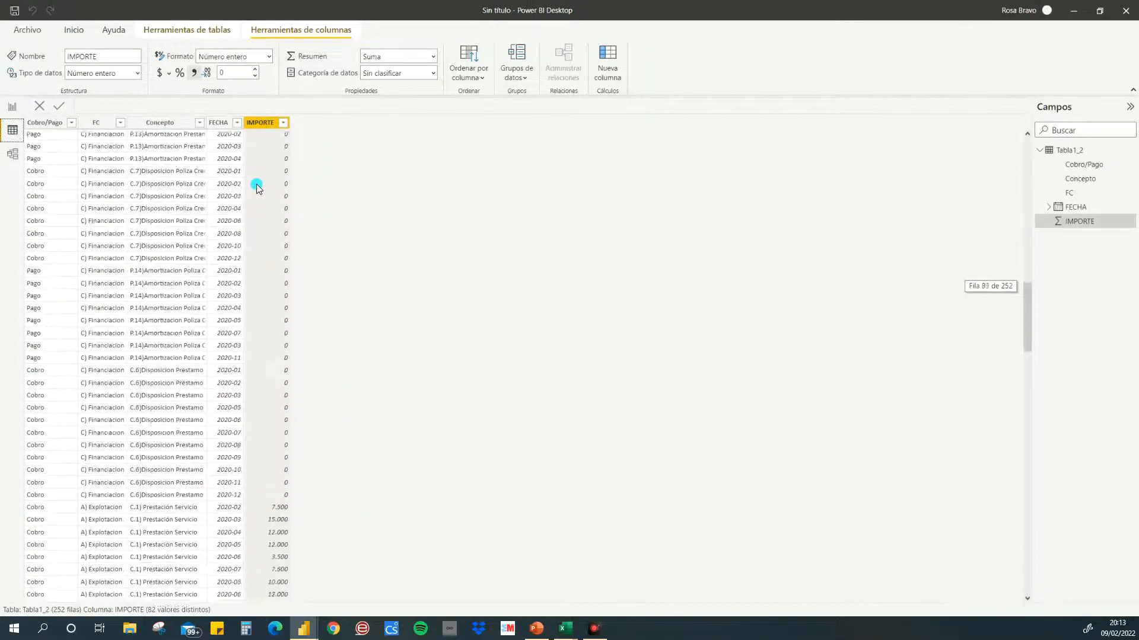
scroll(272, 209, "down", 20)
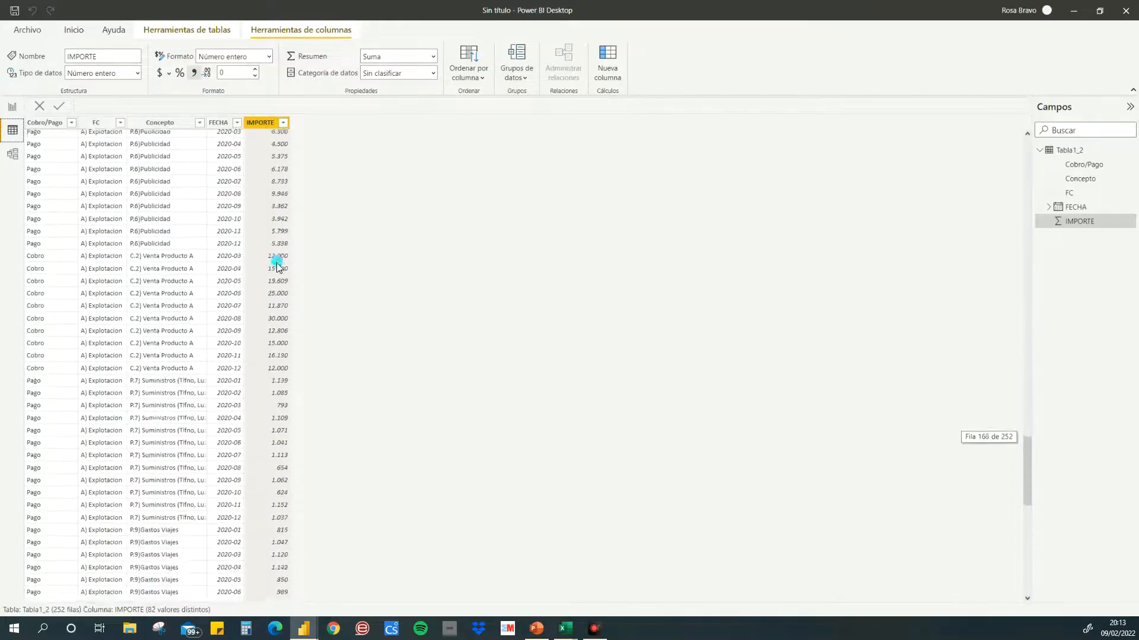
scroll(276, 267, "down", 6)
scroll(277, 267, "up", 20)
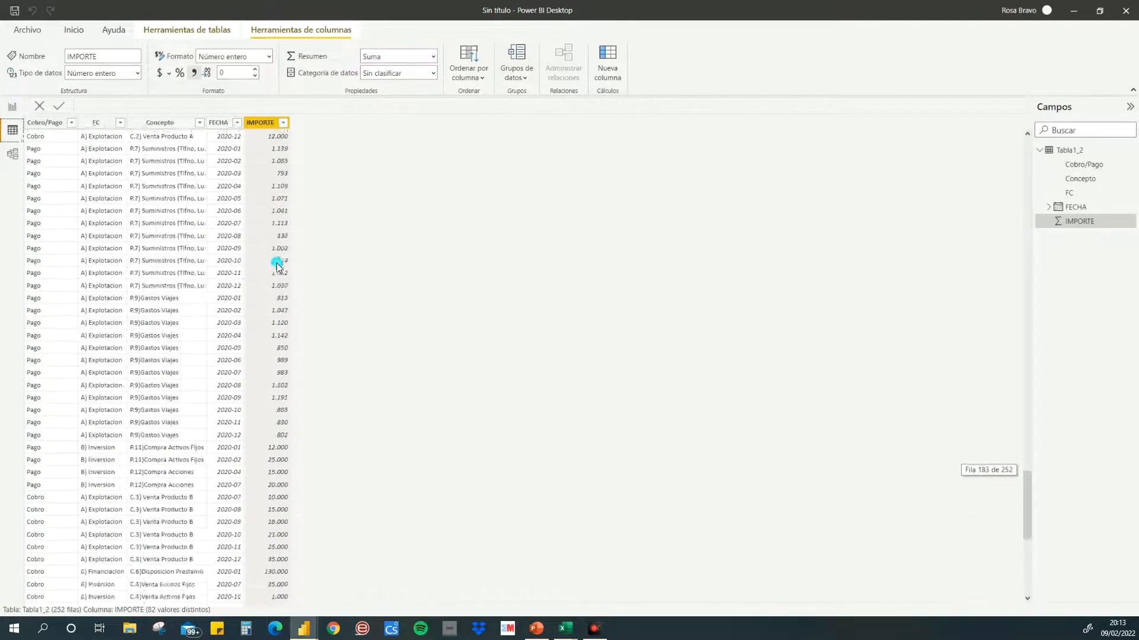
scroll(277, 266, "up", 20)
scroll(281, 261, "down", 20)
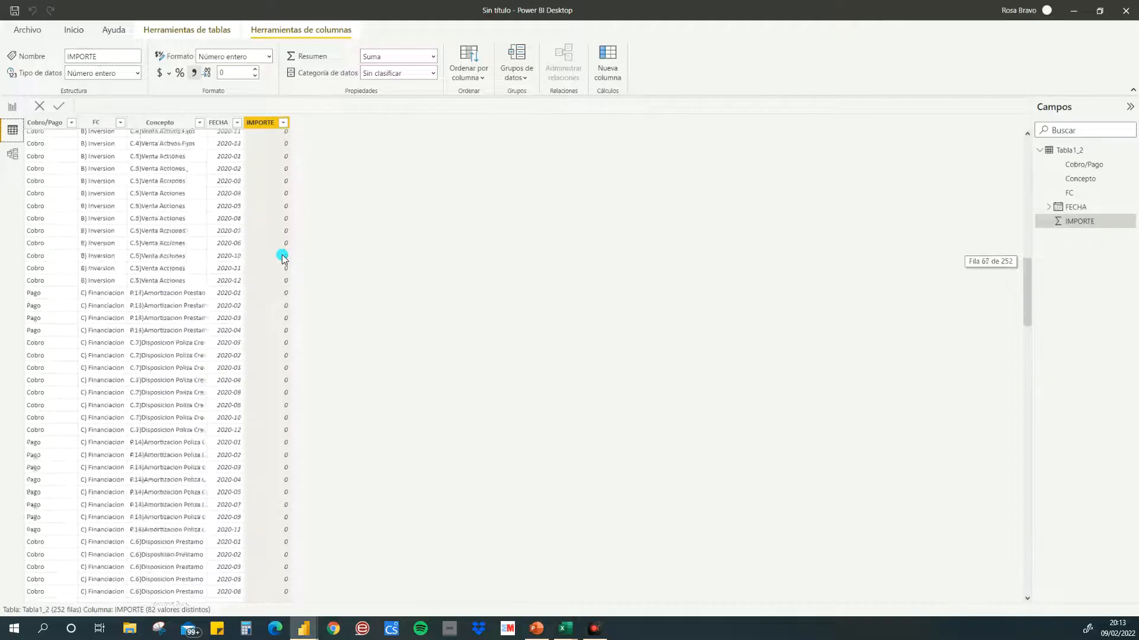
scroll(282, 261, "down", 5)
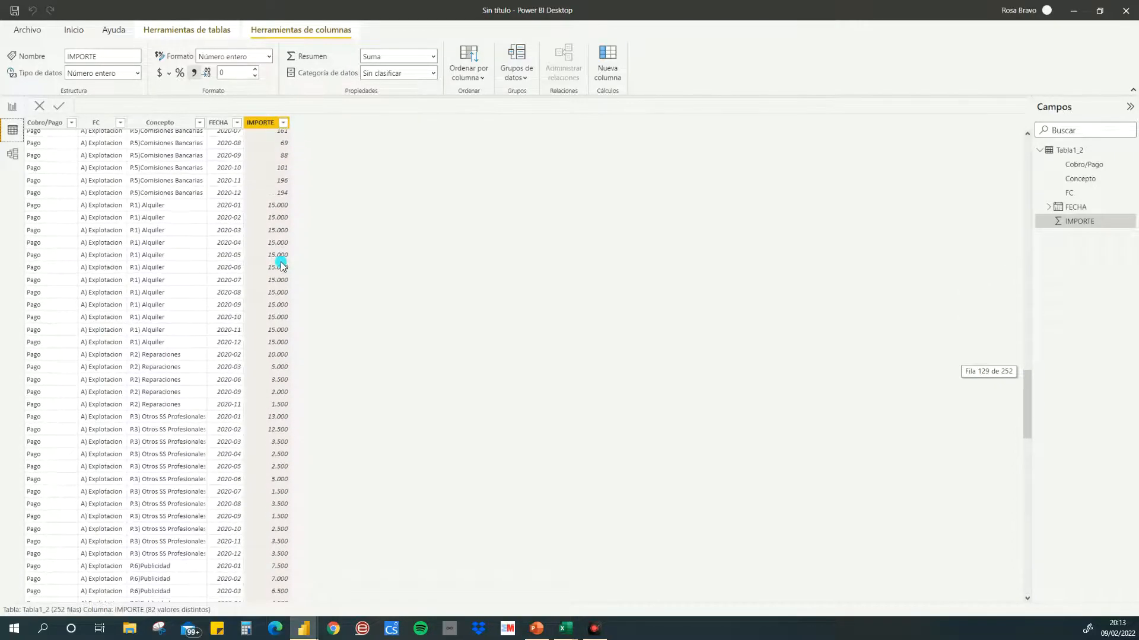
left_click(9, 108)
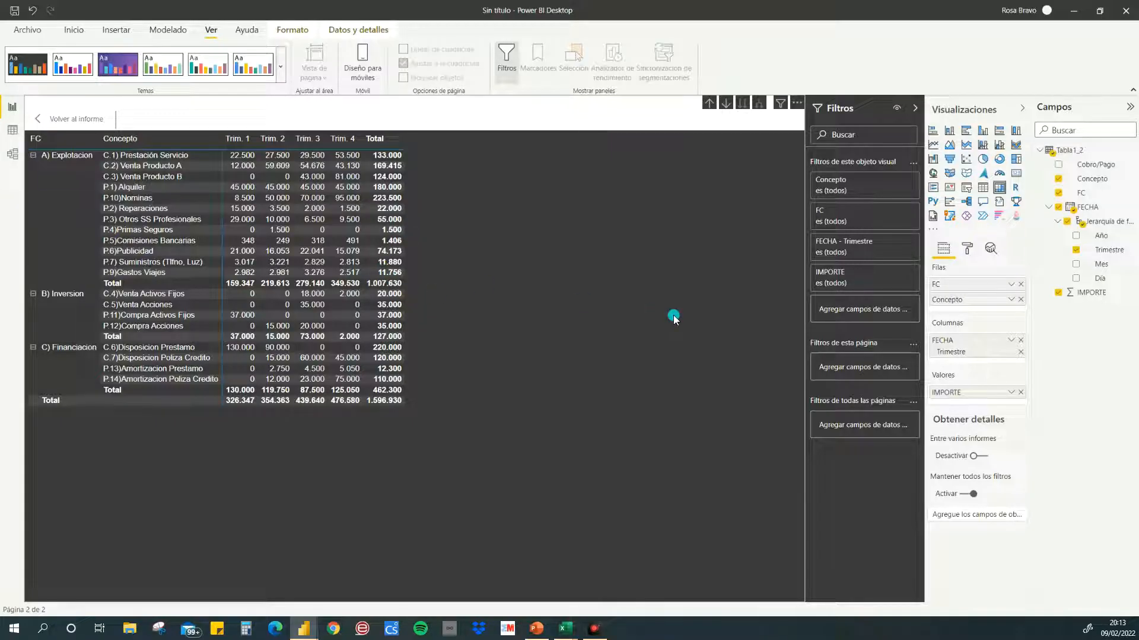
left_click(181, 30)
left_click(68, 72)
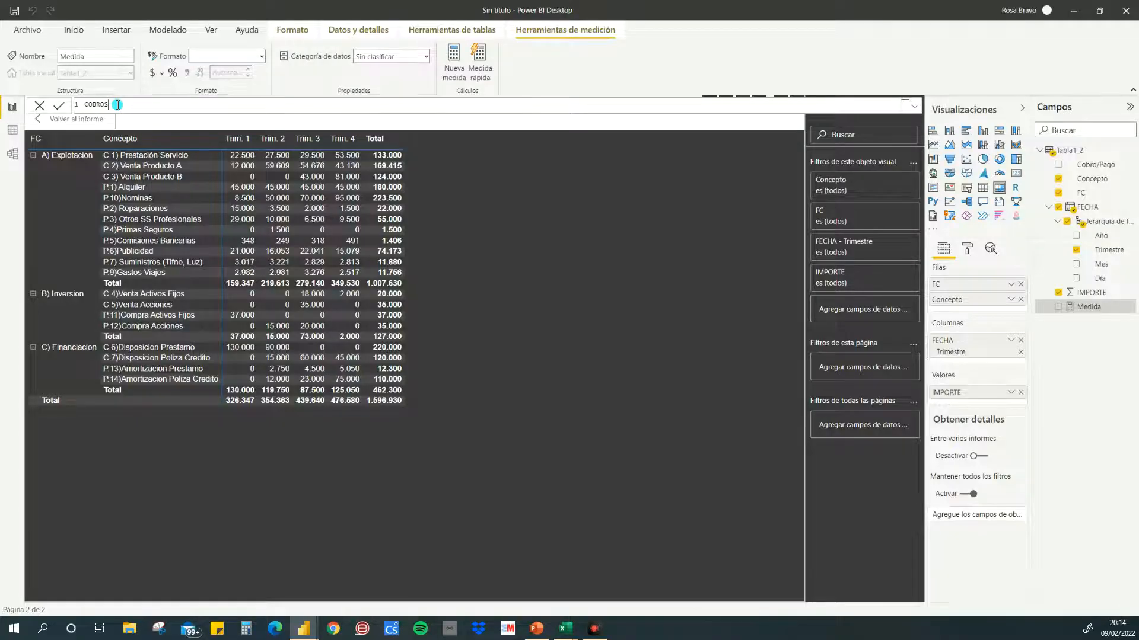
type("=CALCULATE(")
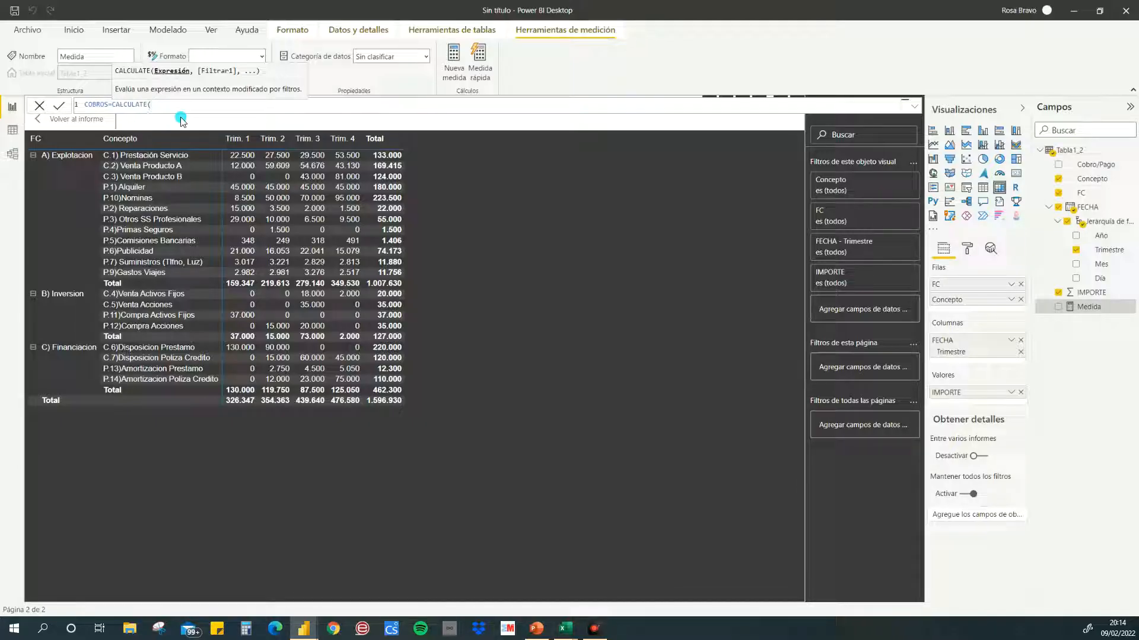
left_click(125, 121)
key("BackSpace")
key("BackSpace")
key("BackSpace")
key("BackSpace")
key("BackSpace")
key("BackSpace")
key("BackSpace")
key("BackSpace")
key("BackSpace")
key("BackSpace")
key("BackSpace")
key("BackSpace")
key("BackSpace")
key("BackSpace")
key("BackSpace")
key("BackSpace")
key("BackSpace")
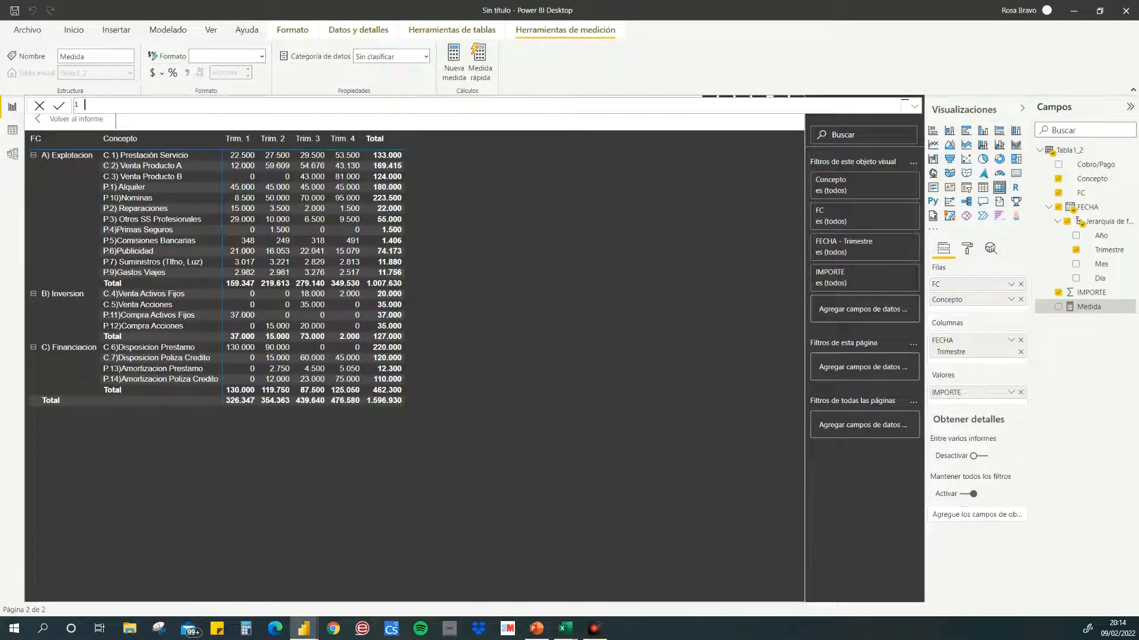
Step: In the data view, filter the Cobro/Pago column of Tabla1_2 to Cobro only and review the related IMPORTE column
left_click(13, 136)
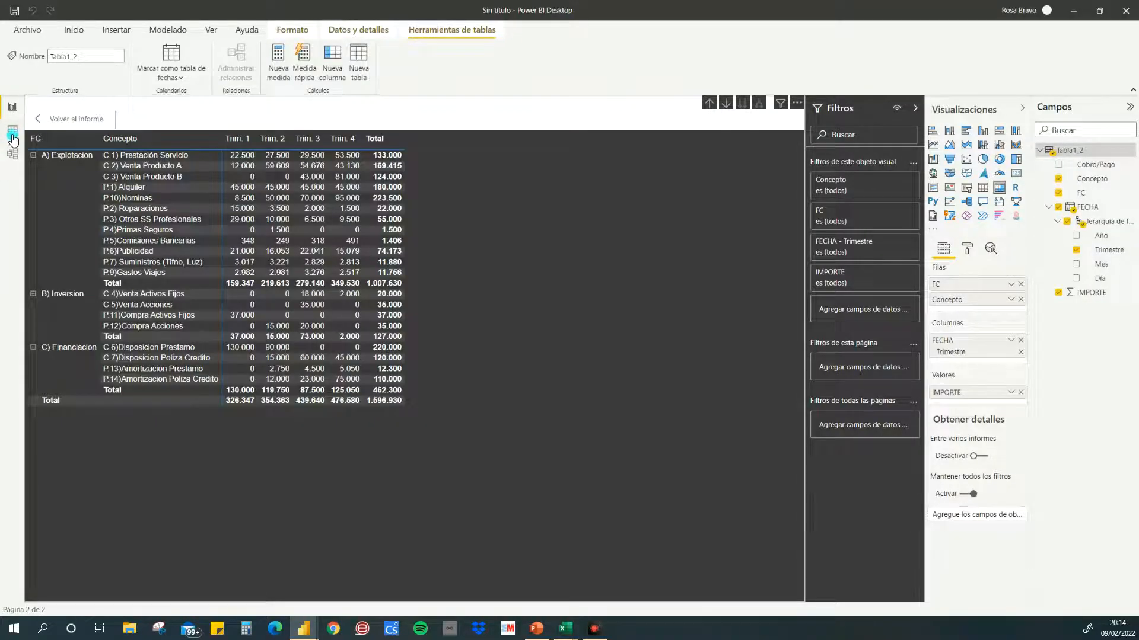
left_click(11, 134)
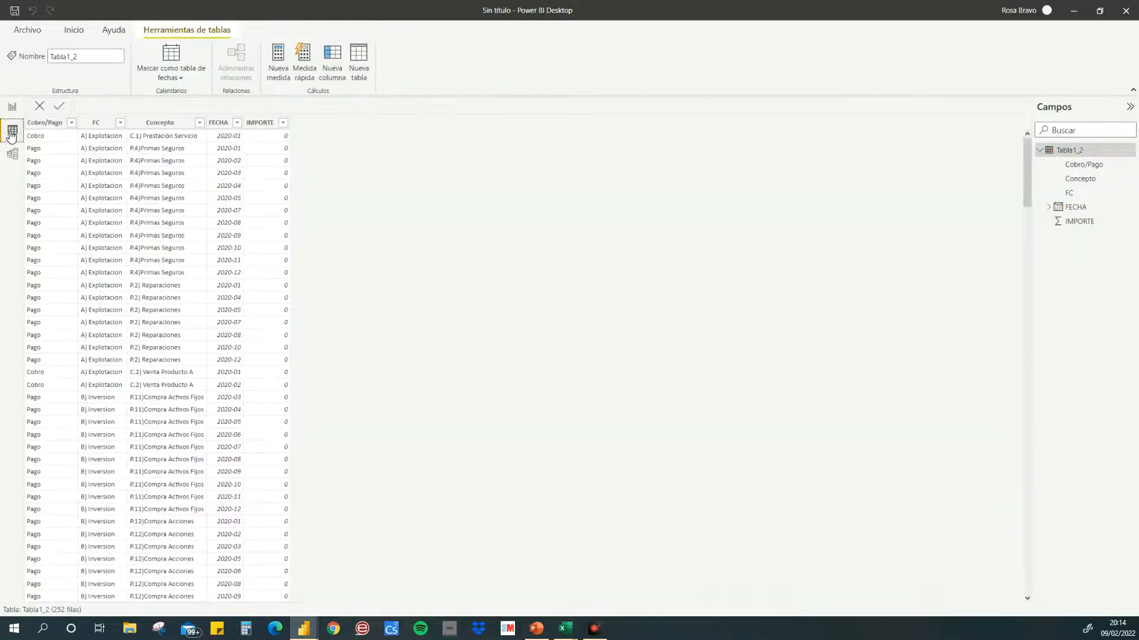
left_click(255, 124)
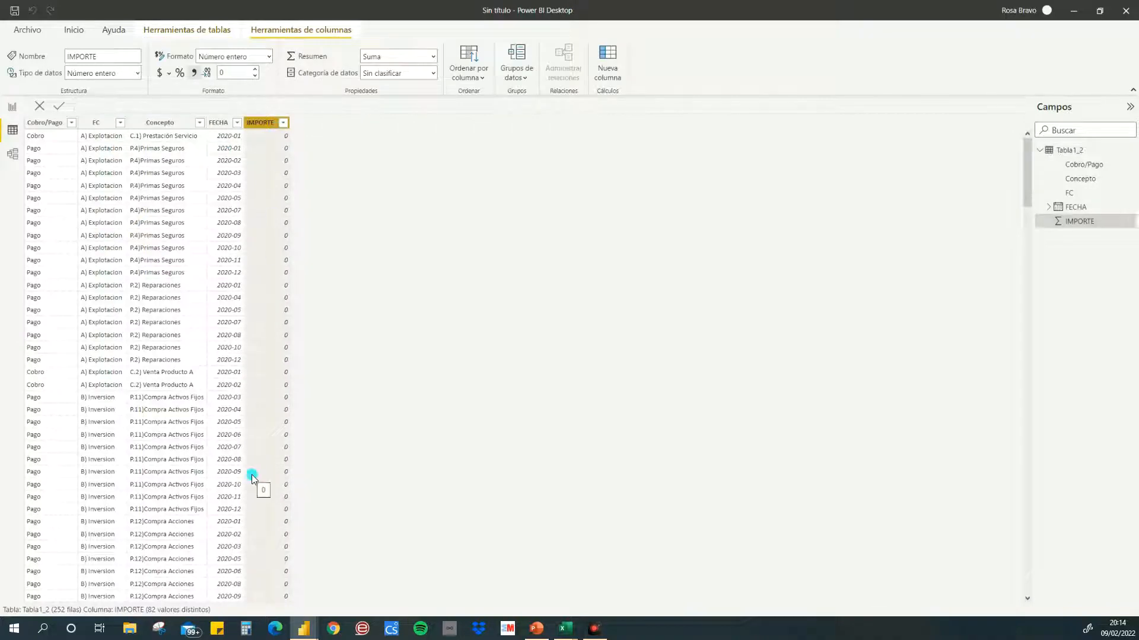
left_click(41, 124)
left_click(72, 123)
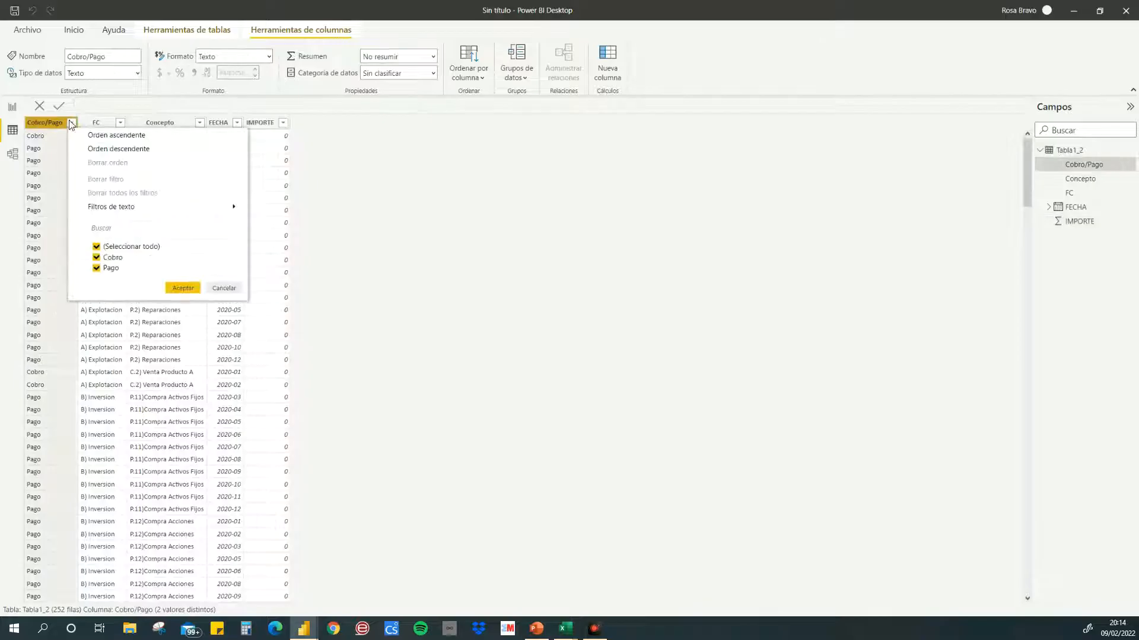
left_click(97, 268)
left_click(183, 287)
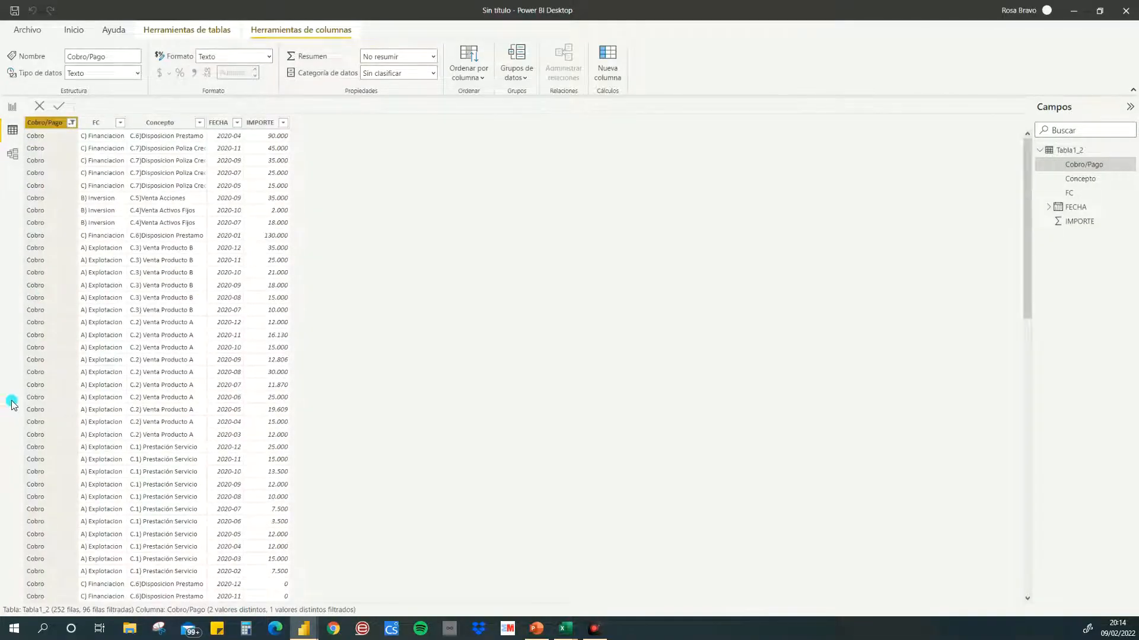
left_click(265, 123)
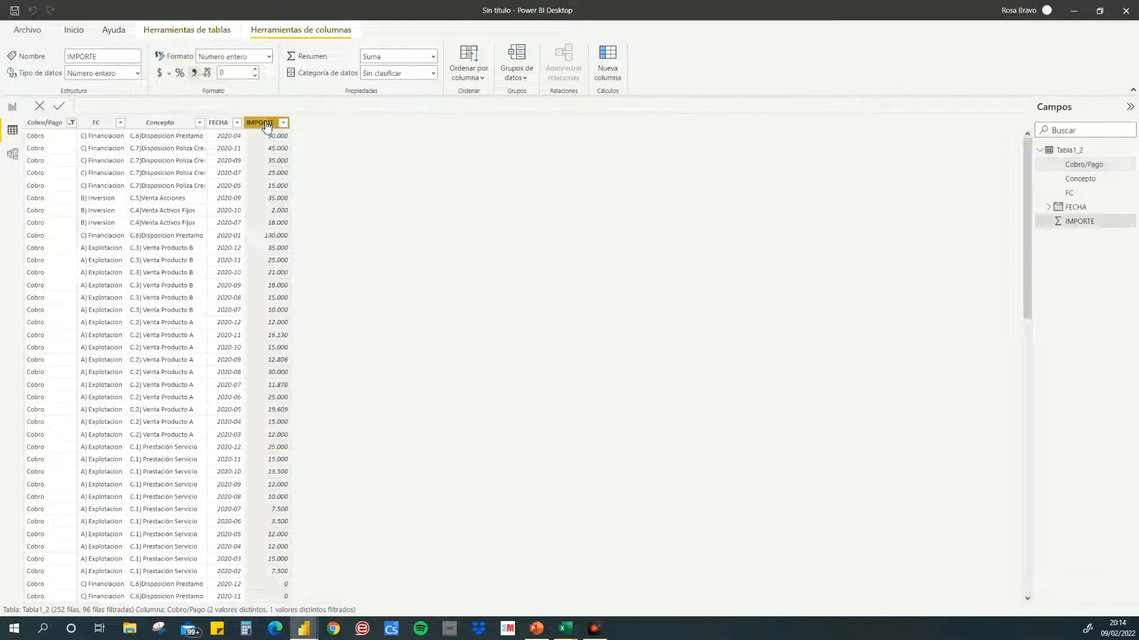
left_click(39, 124)
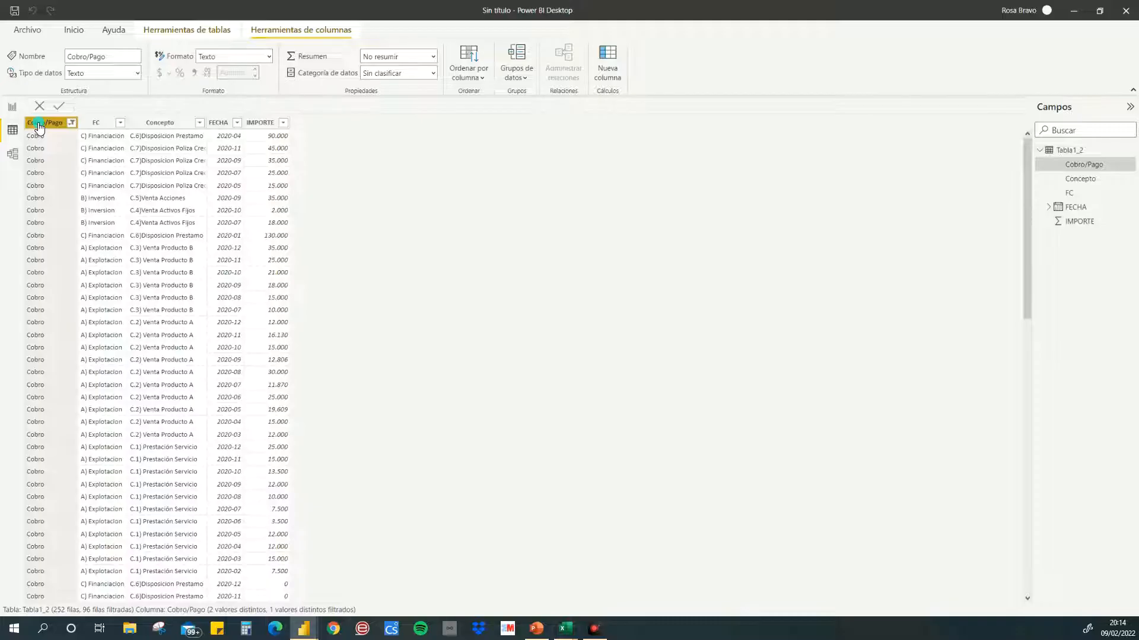
Step: Back in the report, start a new measure COBROS with CALCULATE over SUM(Tabla1_2[IMPORTE])
left_click(12, 107)
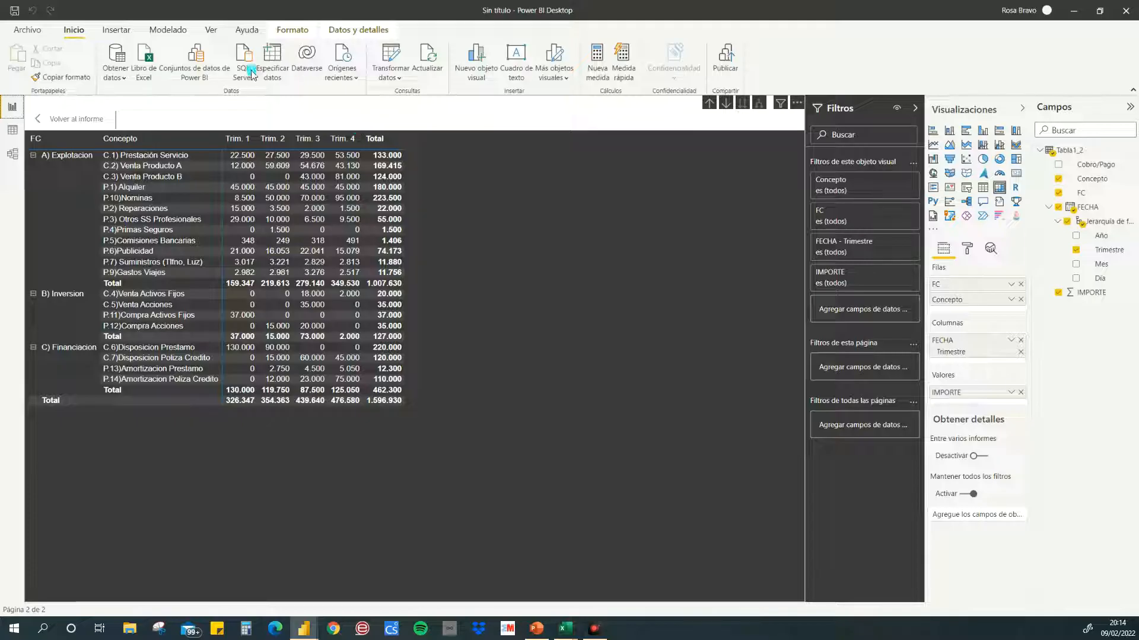
left_click(596, 70)
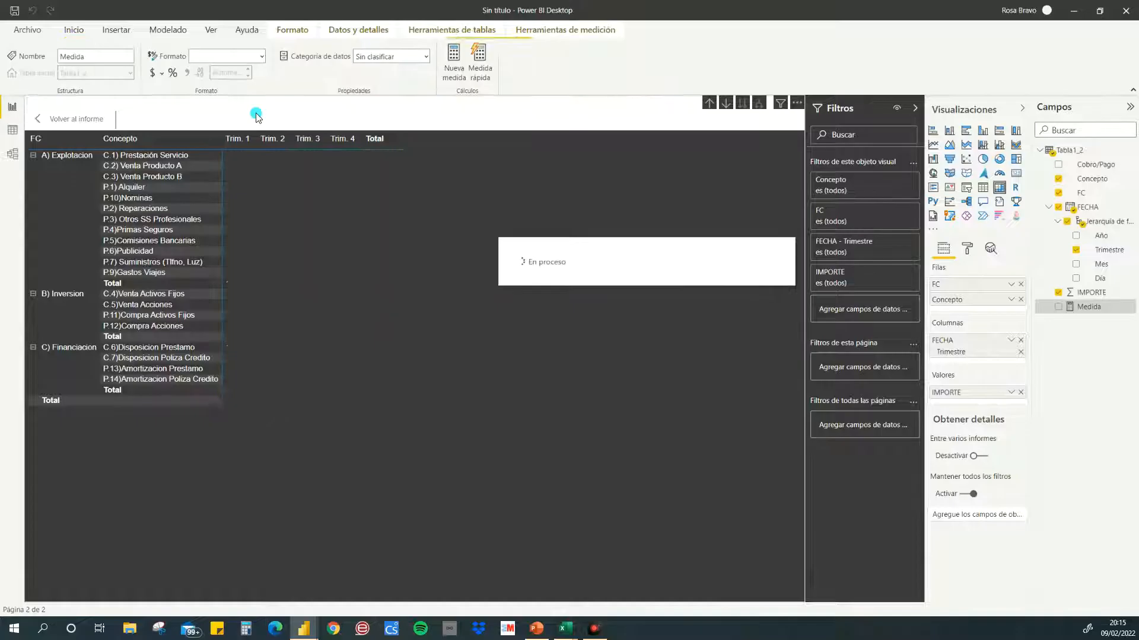
key("BackSpace")
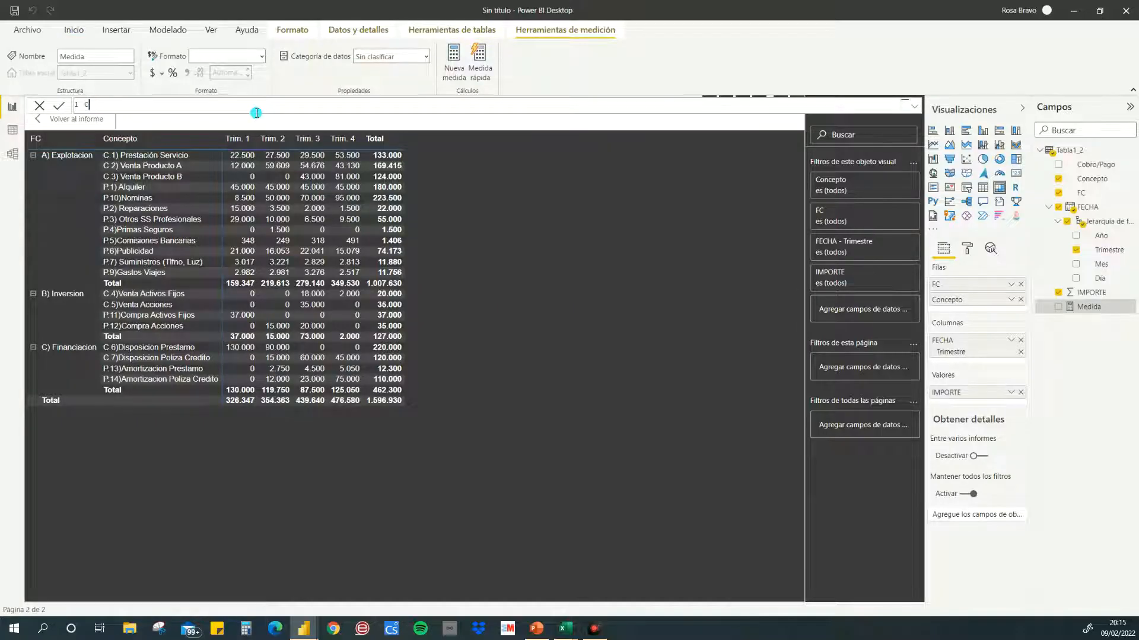
type("COBROS=CALCU")
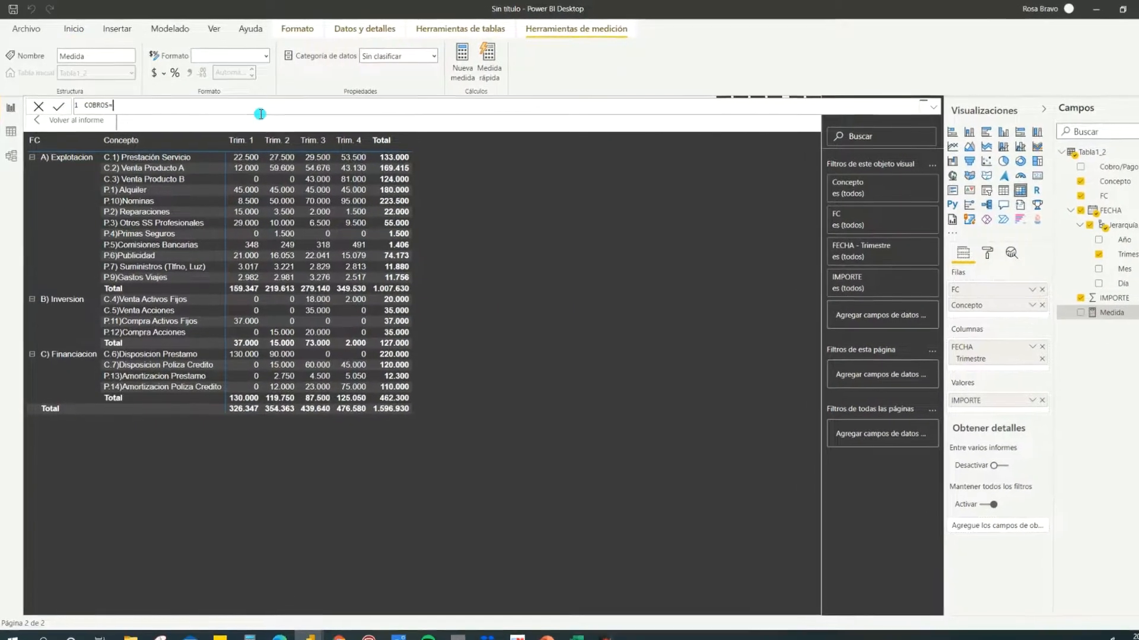
type("LATE(")
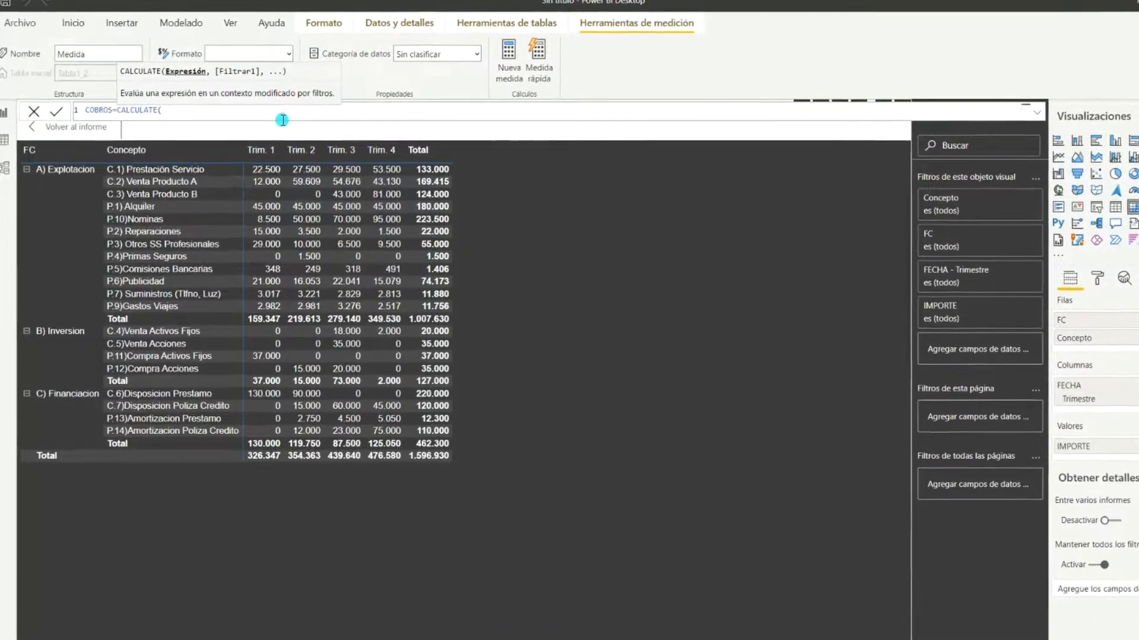
type("SU")
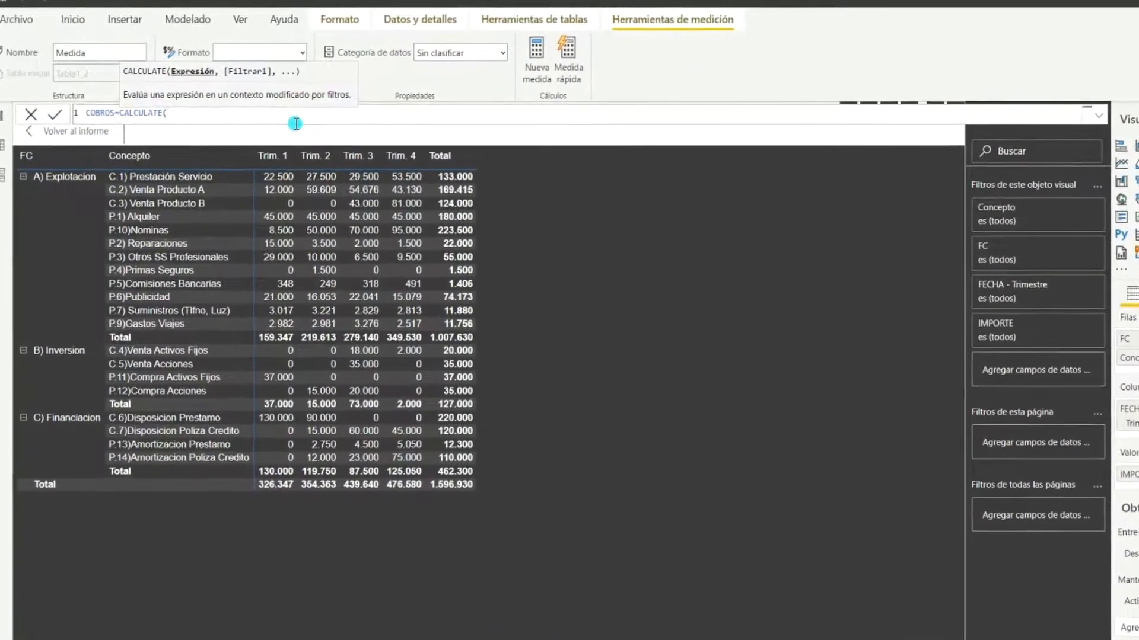
type("M(")
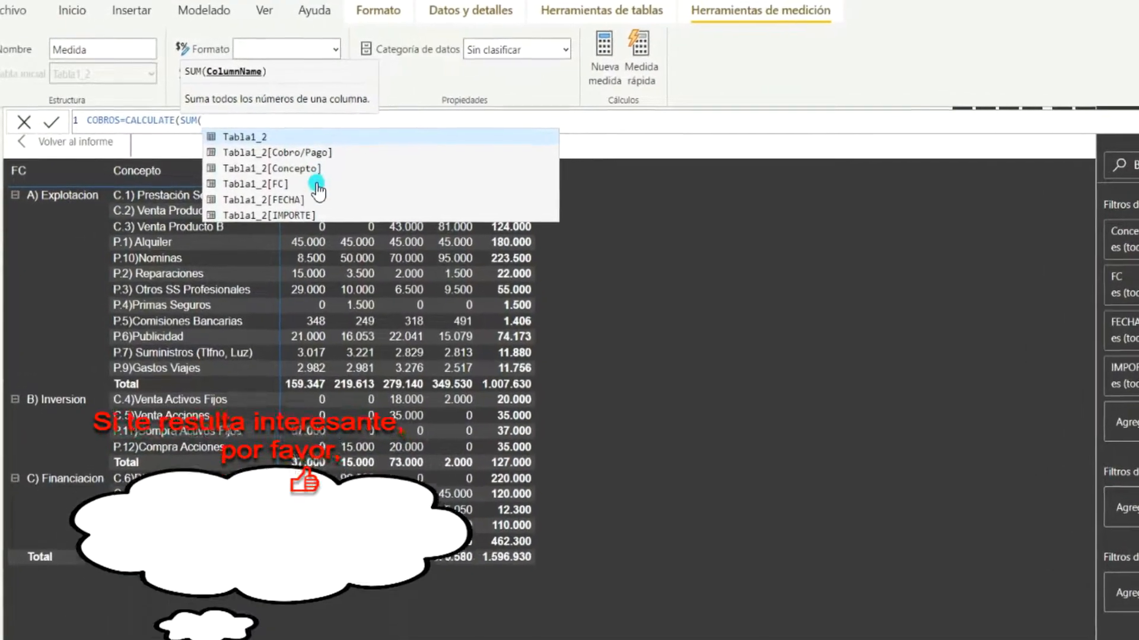
left_click(295, 205)
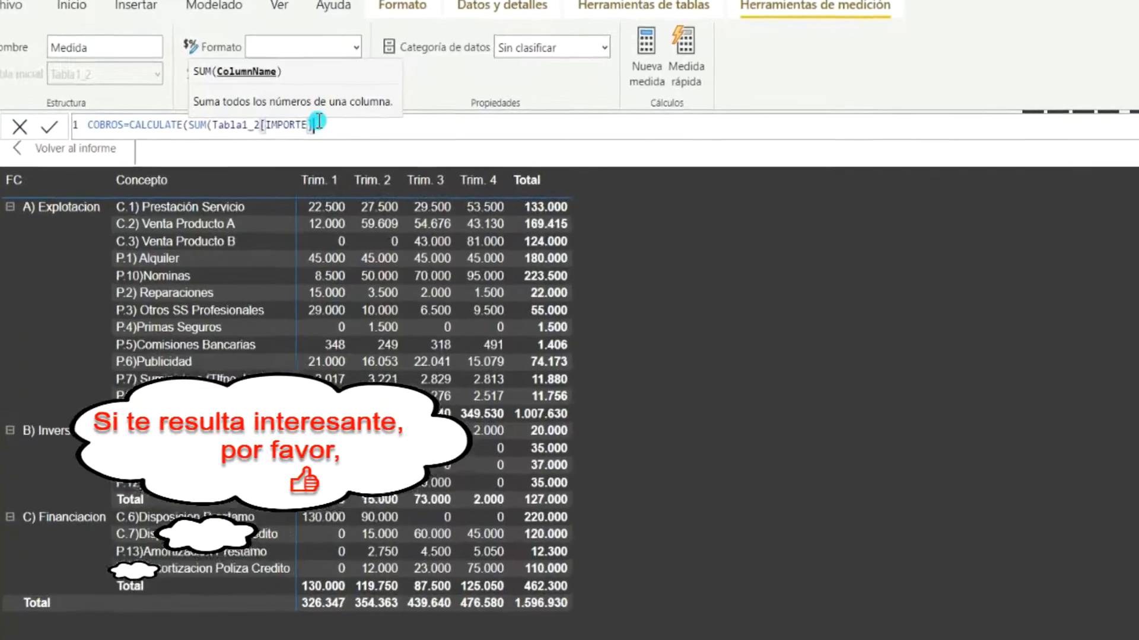
type(")")
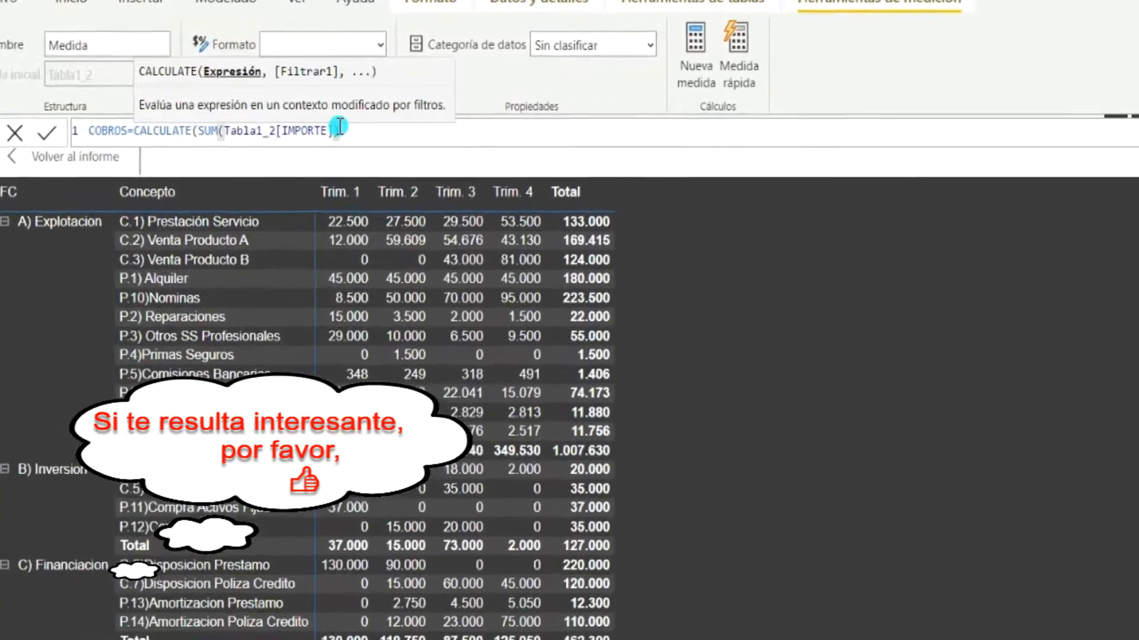
Step: Complete the COBROS formula with the filter 'Tabla1_2'[Cobro/Pago]="Cobro" and commit the measure
type(",")
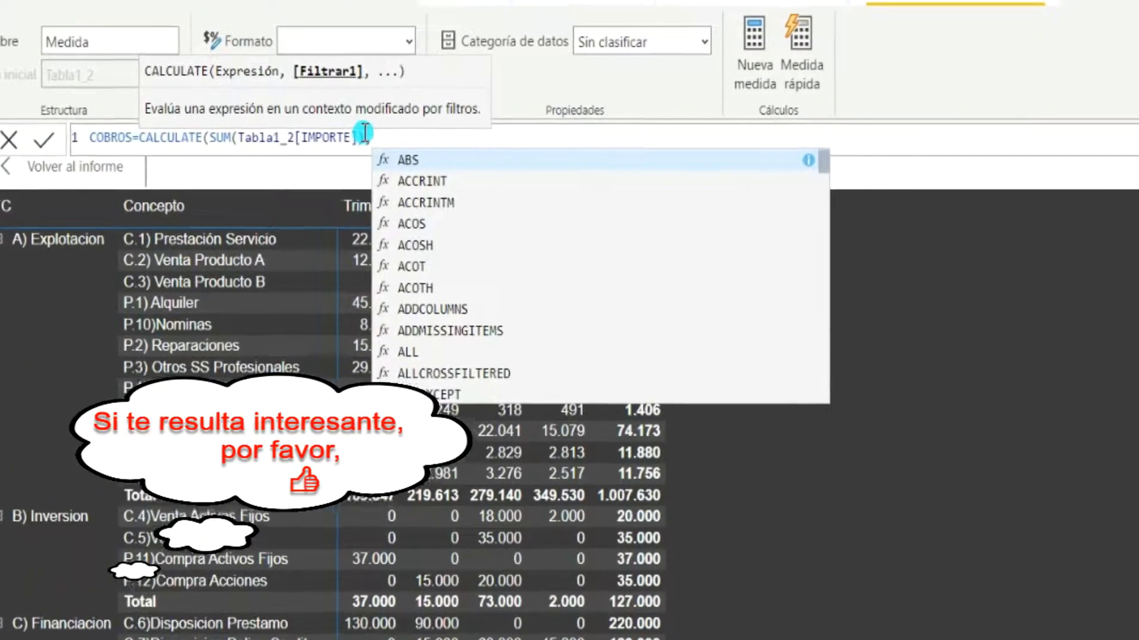
type(" '")
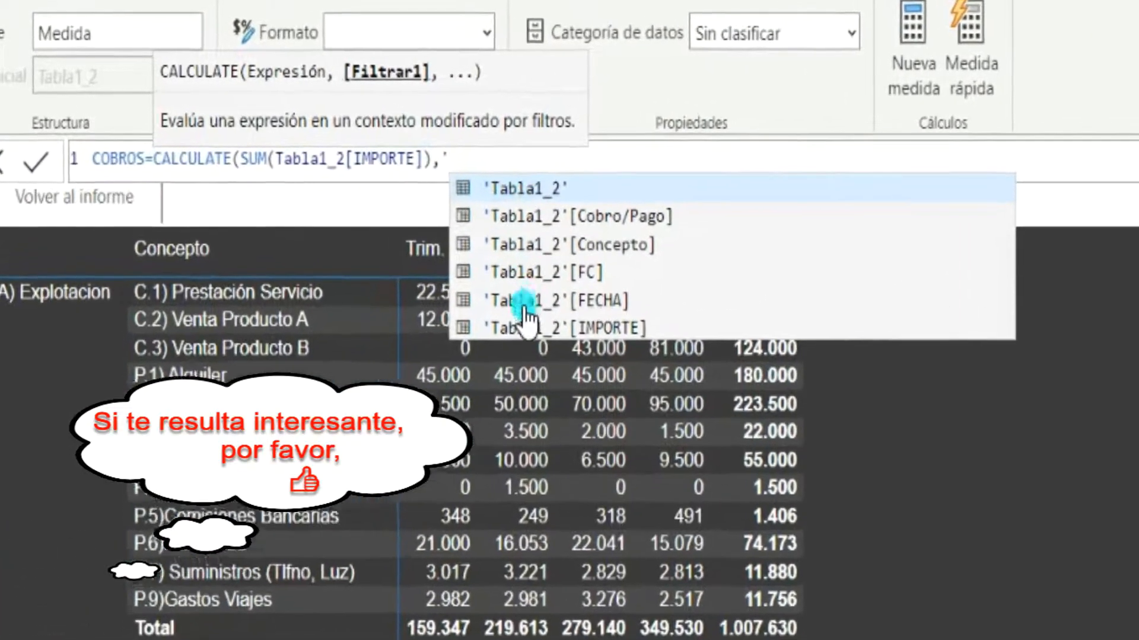
double_click(543, 229)
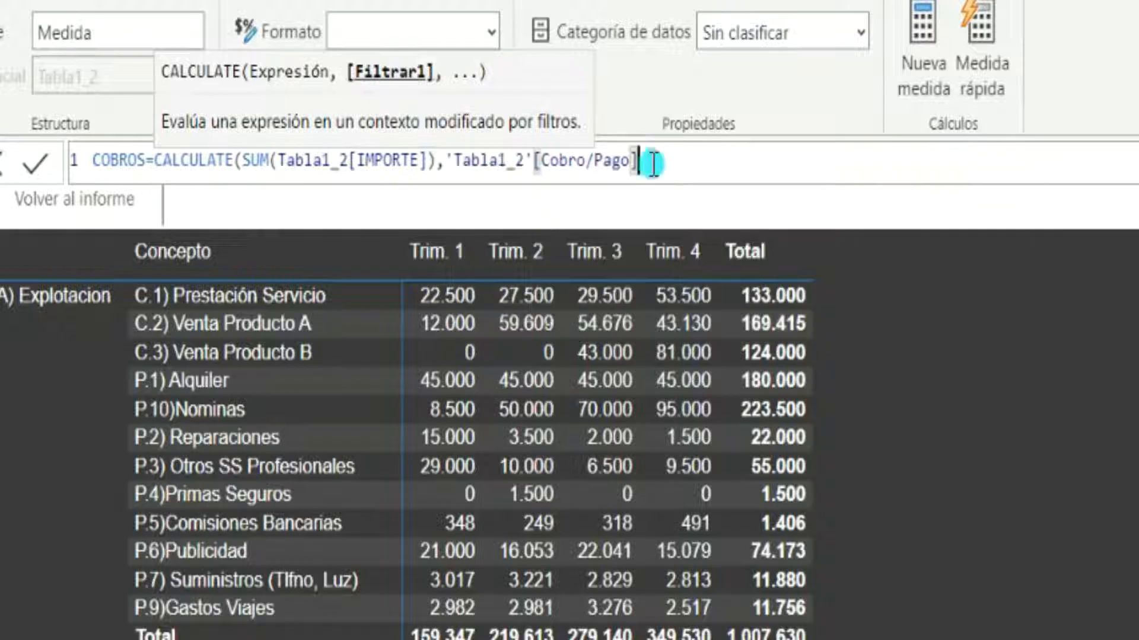
left_click(669, 156)
type("=")
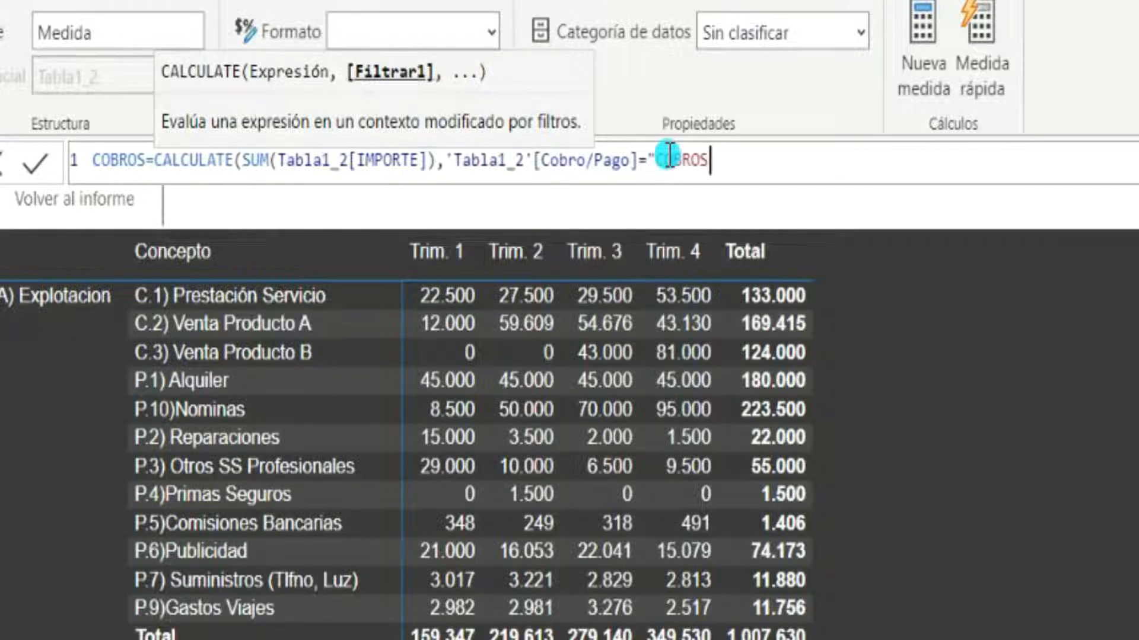
type("\"Cobros\")")
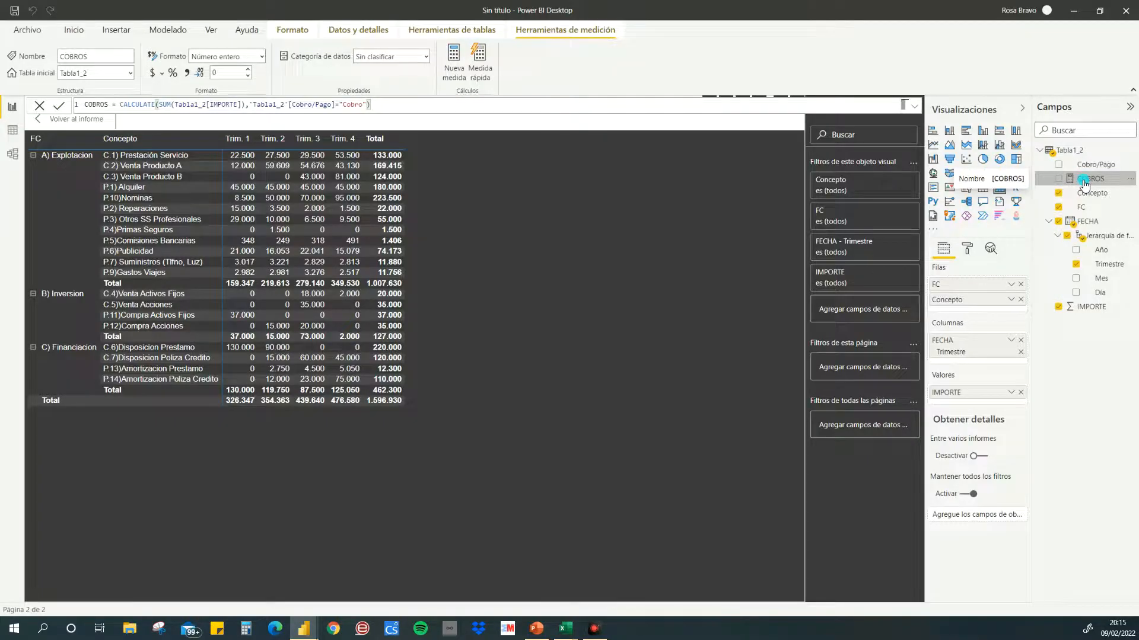
Step: Copy the COBROS formula into a new measure and rename that measure PAGOS
left_click_drag(377, 106, 69, 96)
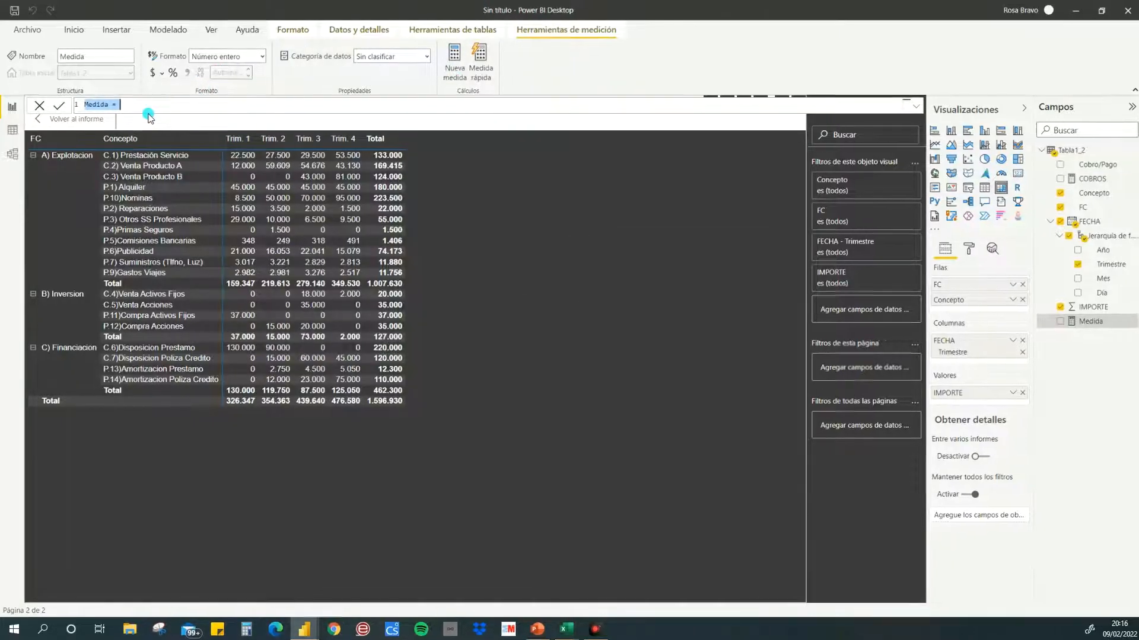
type("COBROS = CALCULATE(SUM(Tabla1_2[IMPORTE]),'Tabla1_2'[Cobro/Pago]=\"Cobro\")")
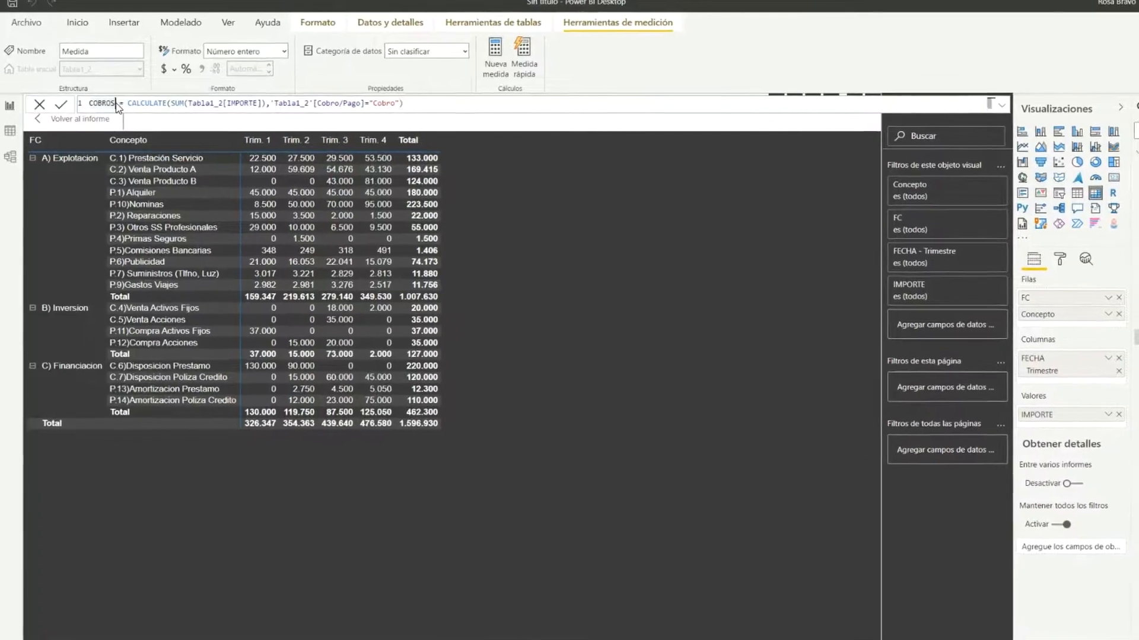
double_click(113, 102)
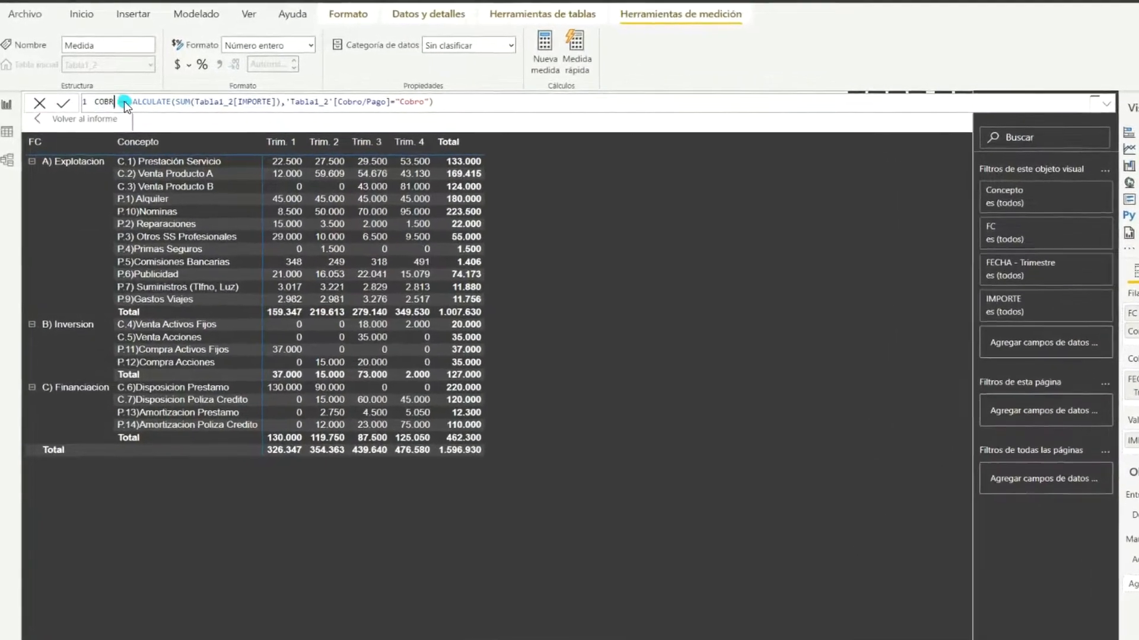
type("pAGOS")
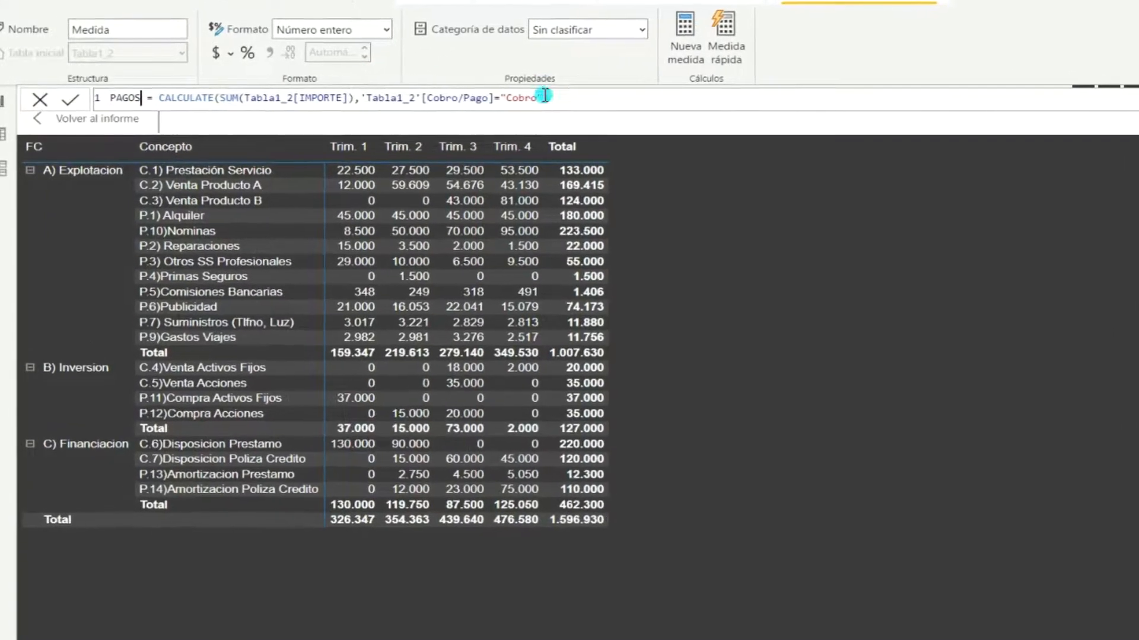
Step: Set the Cobro/Pago filter value in the PAGOS formula to "Pago" and commit the measure
key("BackSpace")
key("BackSpace")
key("BackSpace")
key("BackSpace")
key("BackSpace")
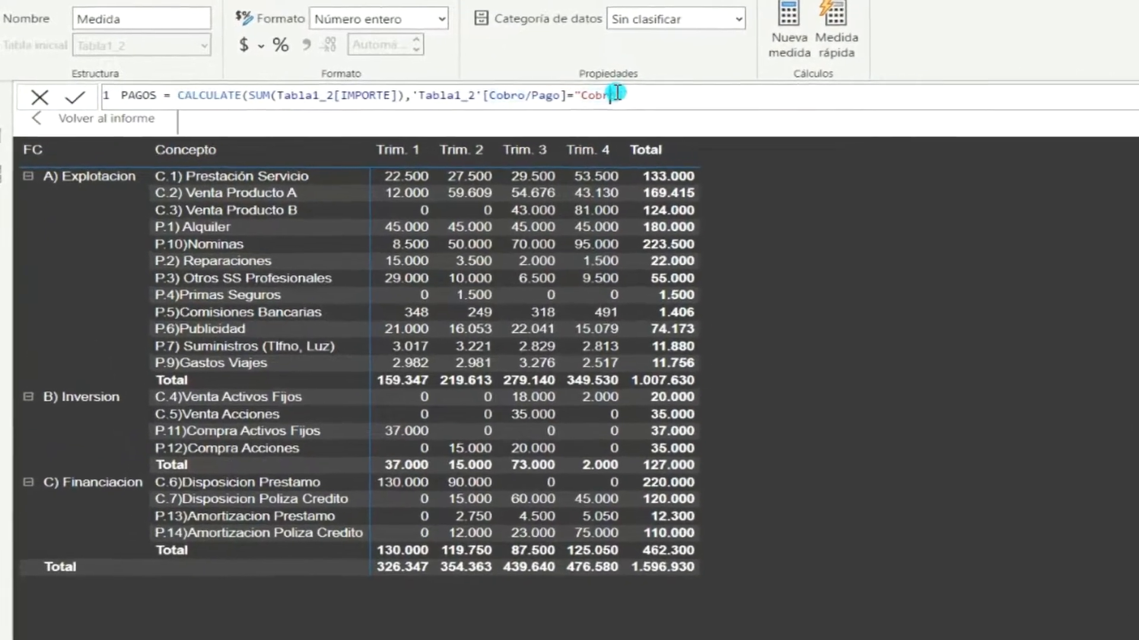
type("Pago")
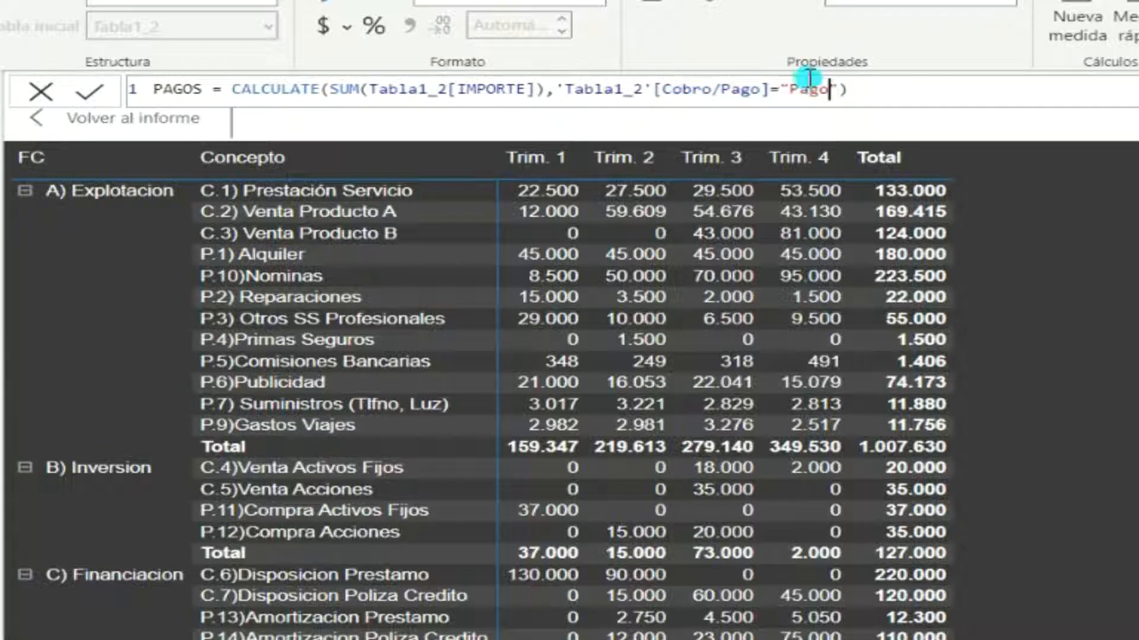
left_click(930, 90)
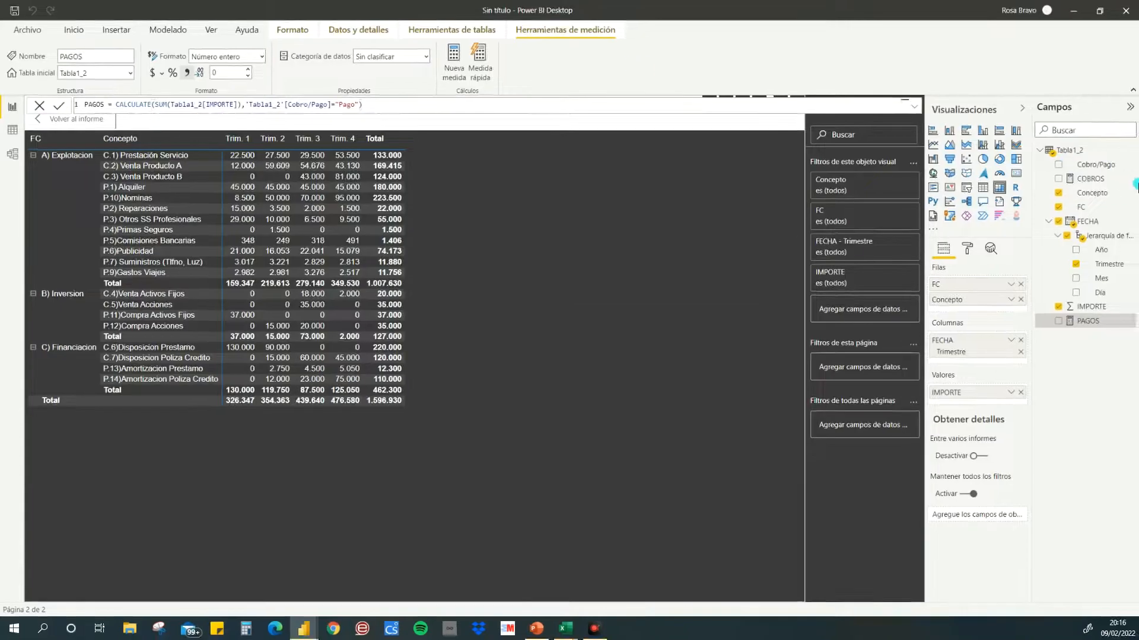
Step: Create a measure CASH FLOW = 'Tabla1_2'[COBROS]-'Tabla1_2'[PAGOS]
left_click(1099, 178)
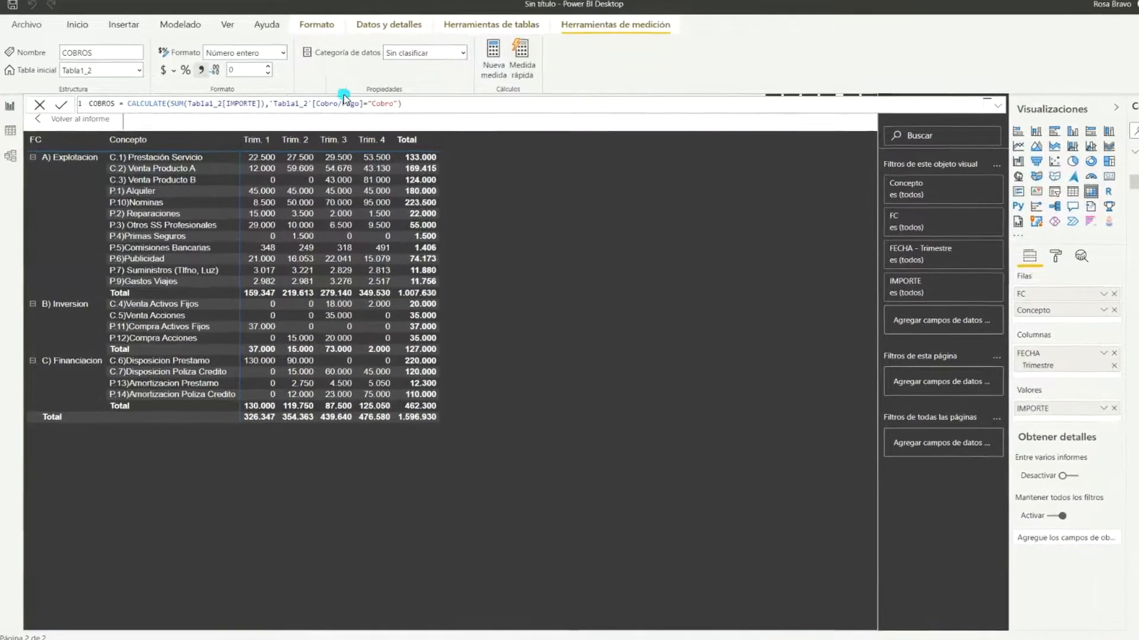
left_click(512, 67)
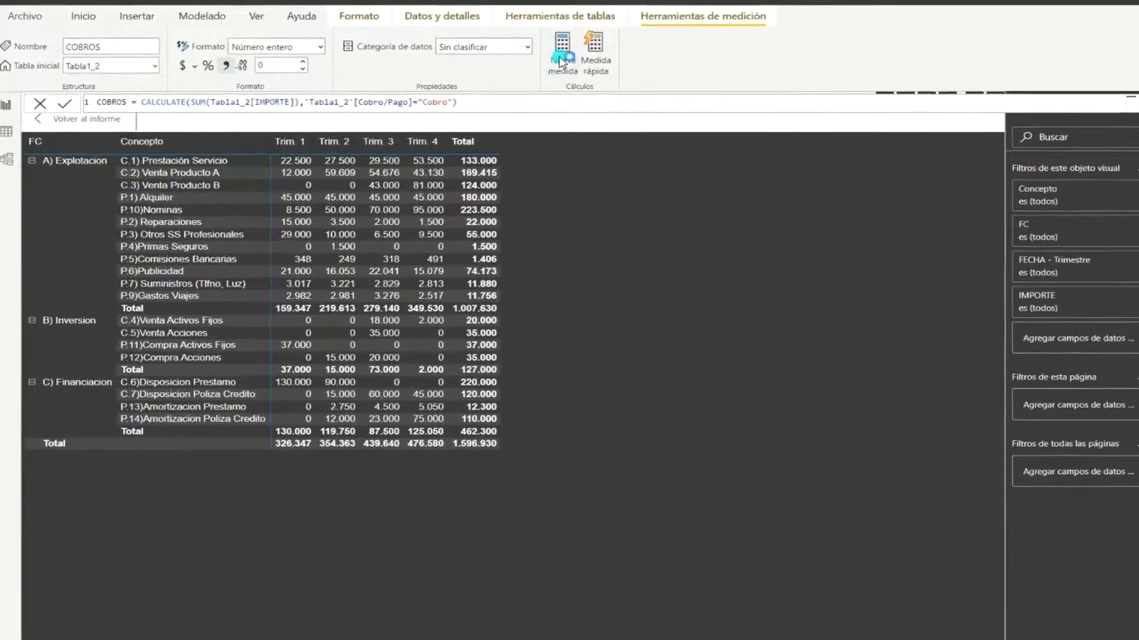
key("ctrl+a")
type("C")
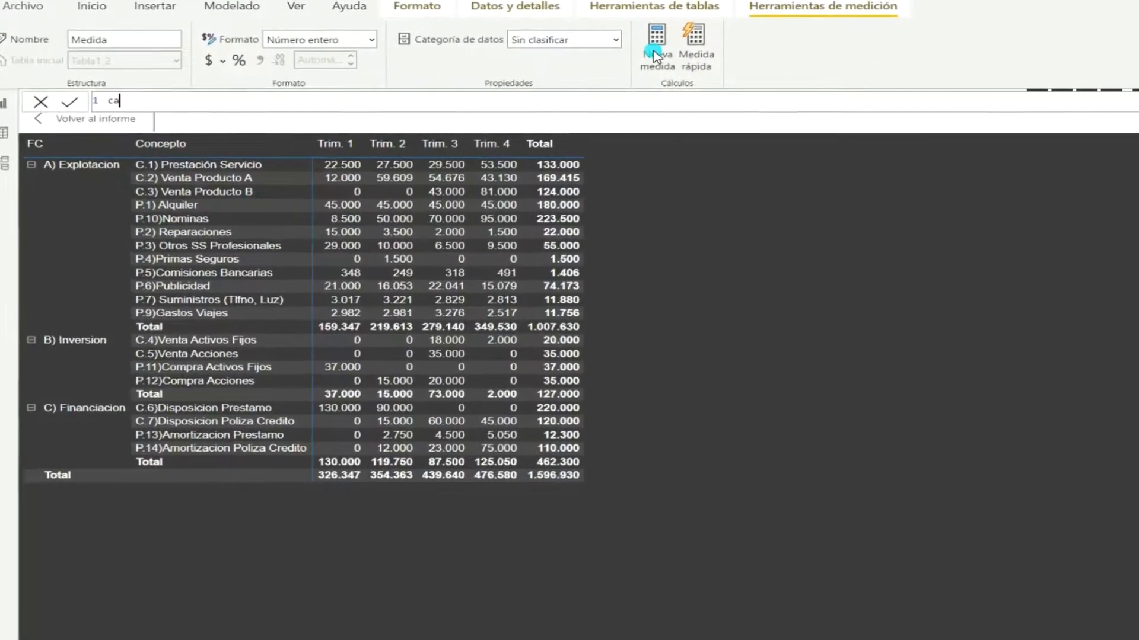
type("ASH FLOW=")
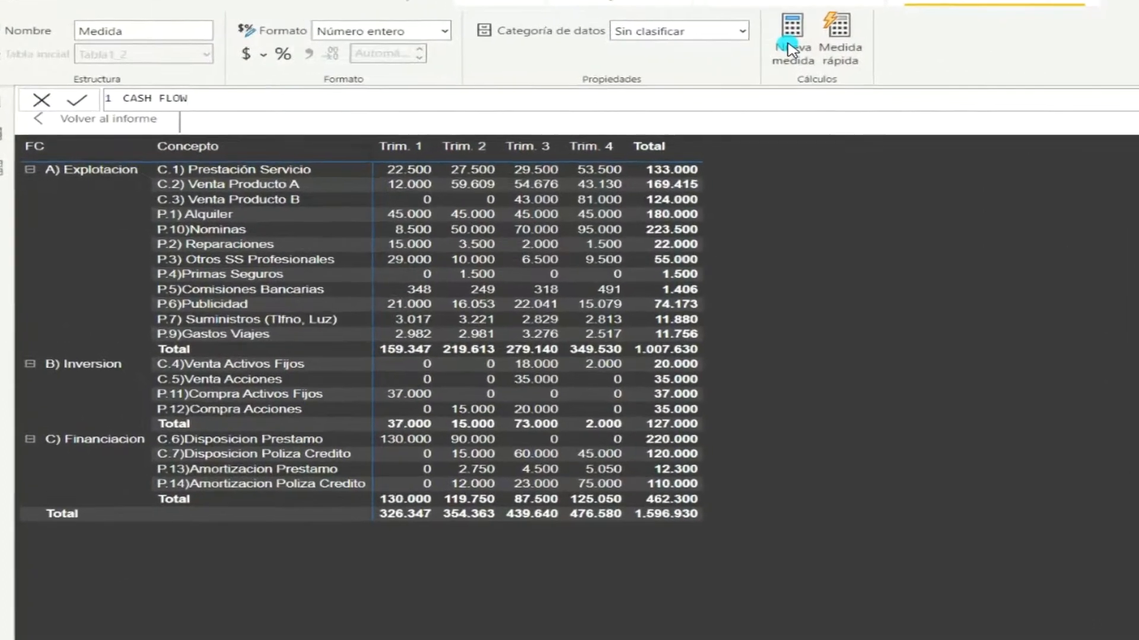
type("'")
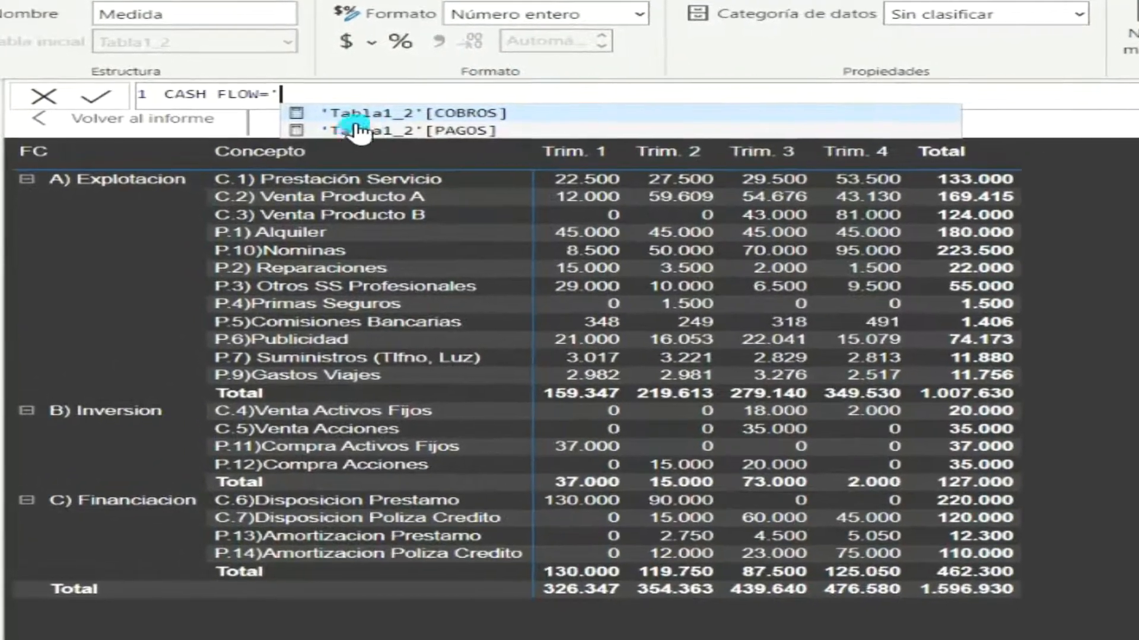
left_click(347, 114)
type("-'")
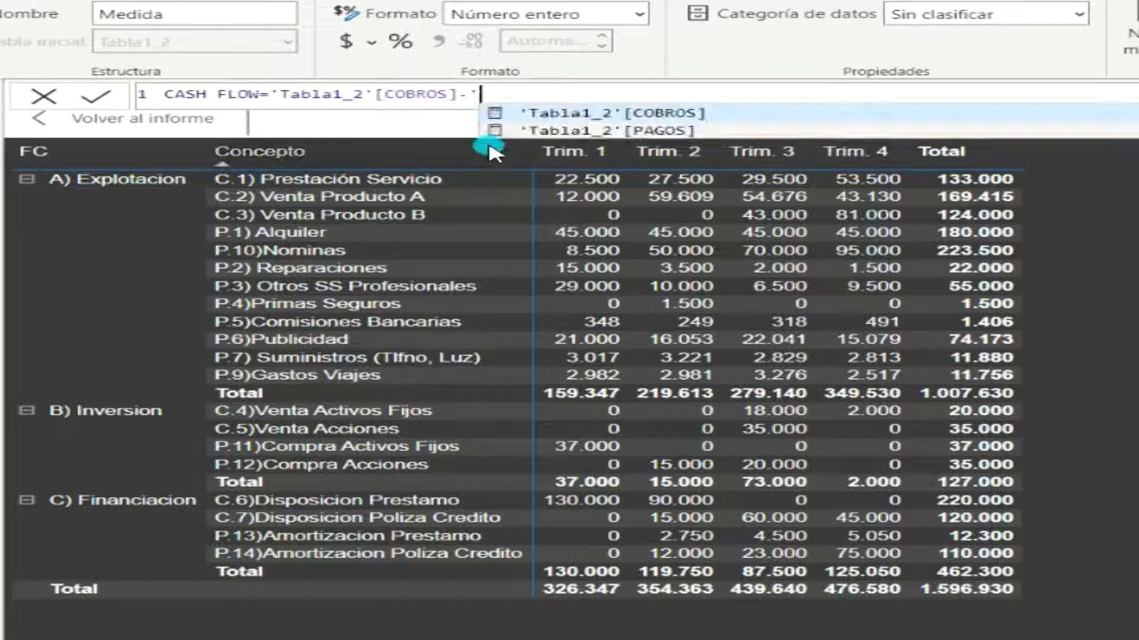
left_click(533, 129)
left_click(817, 97)
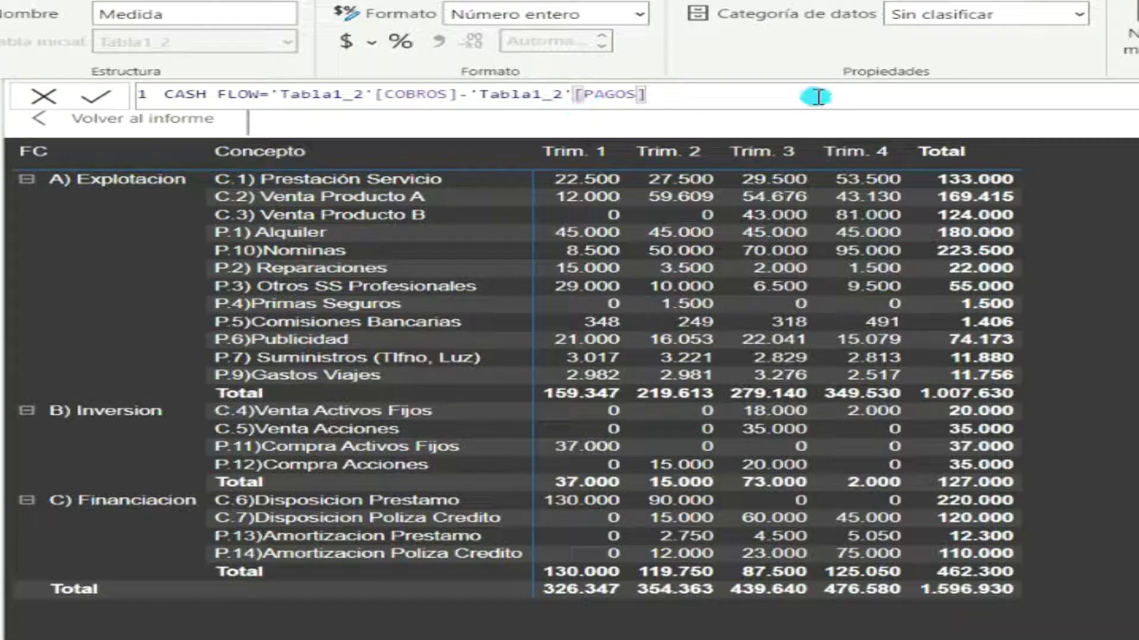
key("Return")
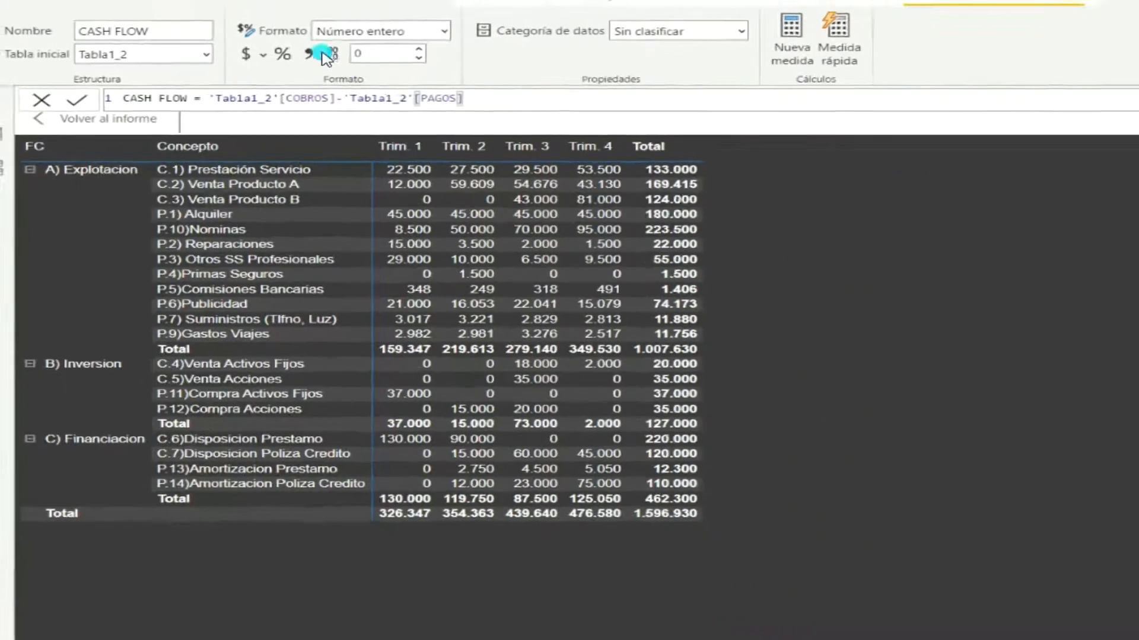
Step: Check the number format of the COBROS and PAGOS measures and toggle the thousands separator for PAGOS
left_click(1138, 284)
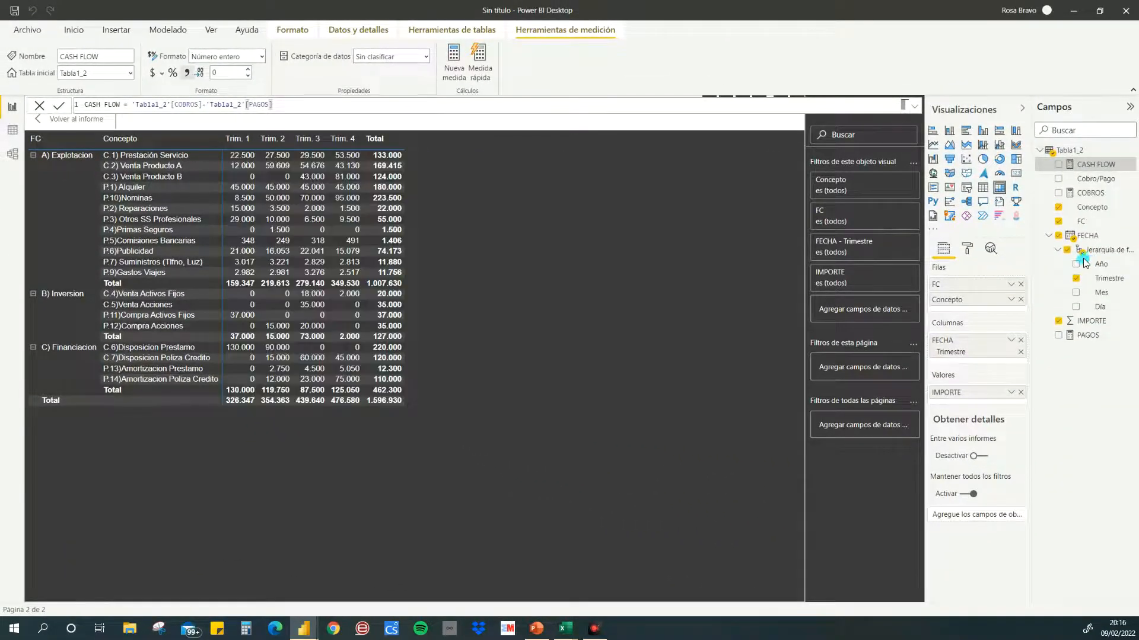
left_click(1090, 192)
left_click(224, 81)
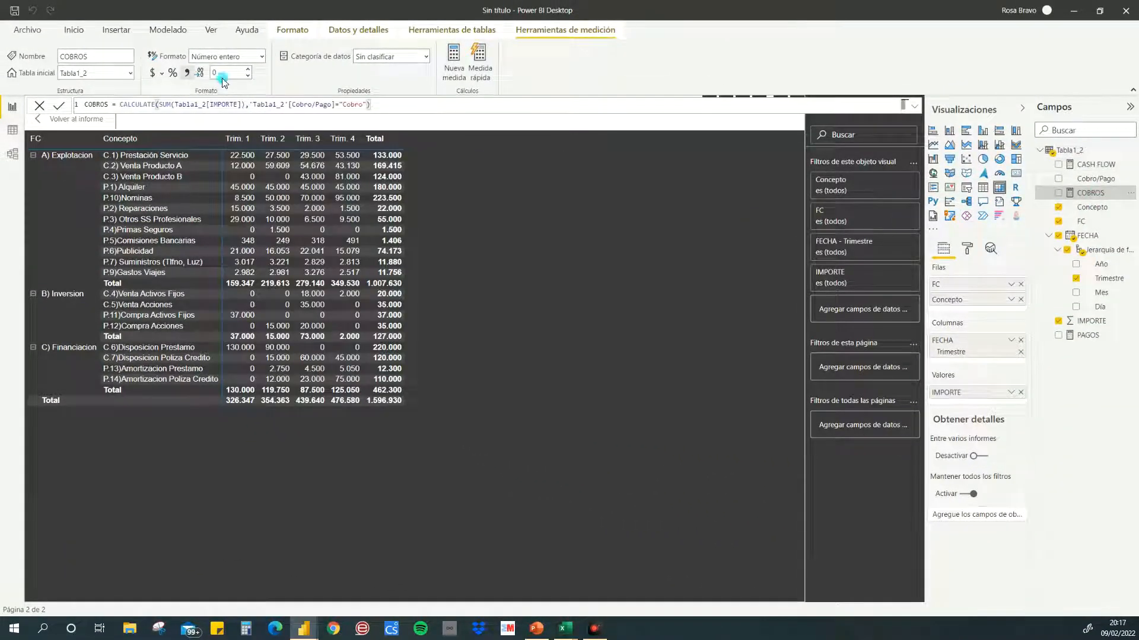
left_click(1087, 336)
left_click(175, 76)
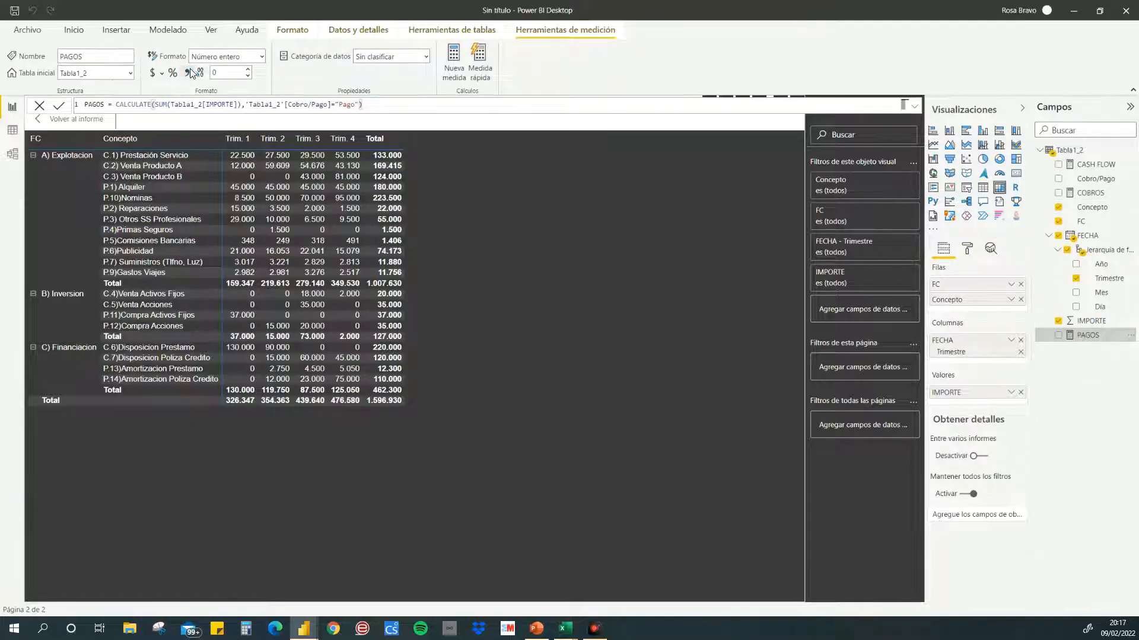
left_click(188, 73)
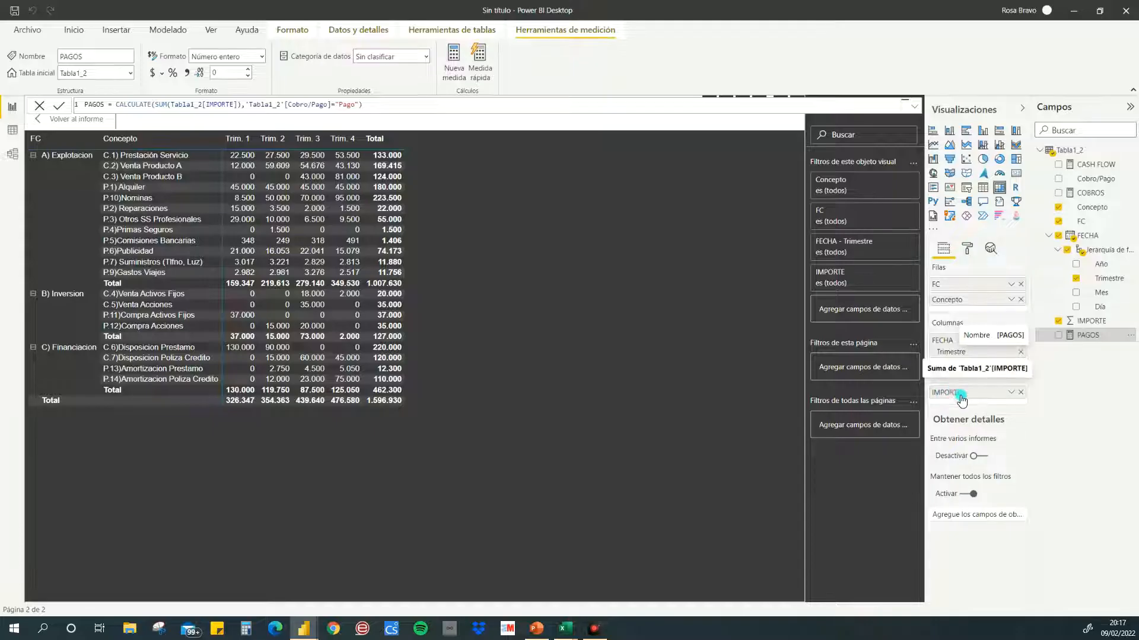
Step: Replace IMPORTE with the CASH FLOW measure in the matrix values
left_click(1020, 393)
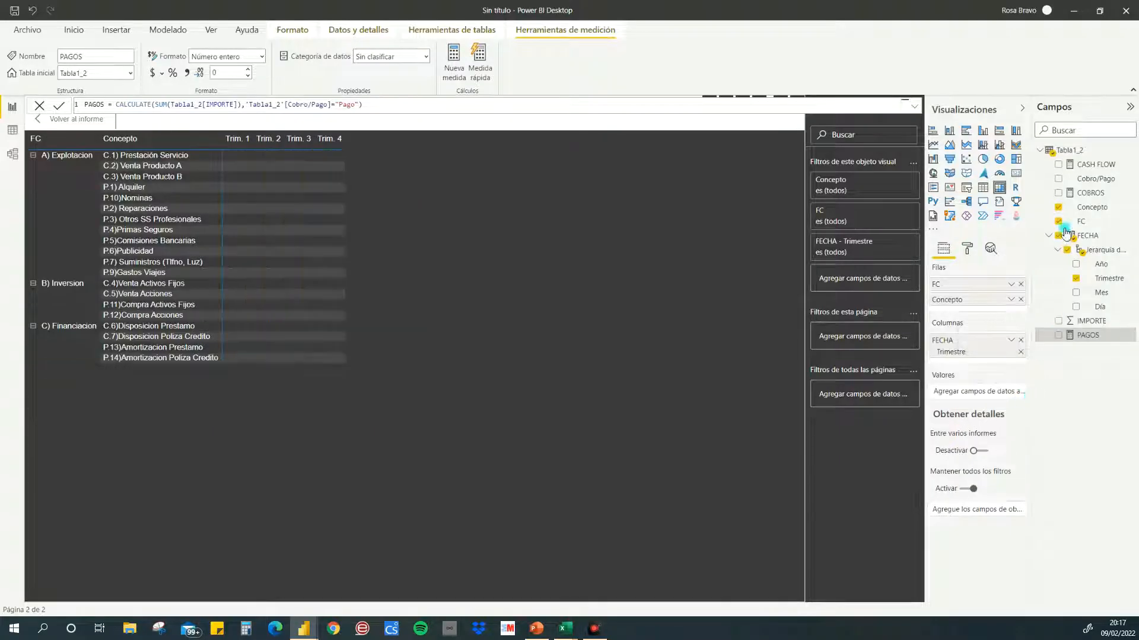
left_click_drag(1081, 169, 976, 392)
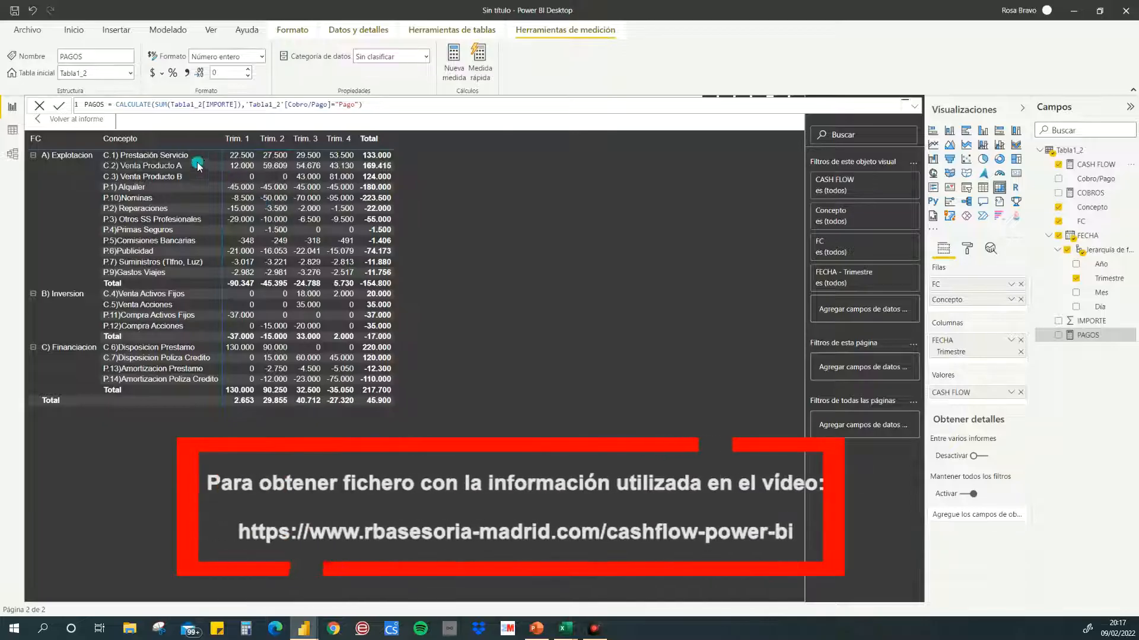
Step: Collapse the A) Explotacion, B) Inversion and C) Financiacion groups in the matrix and widen its Concepto column
left_click(33, 155)
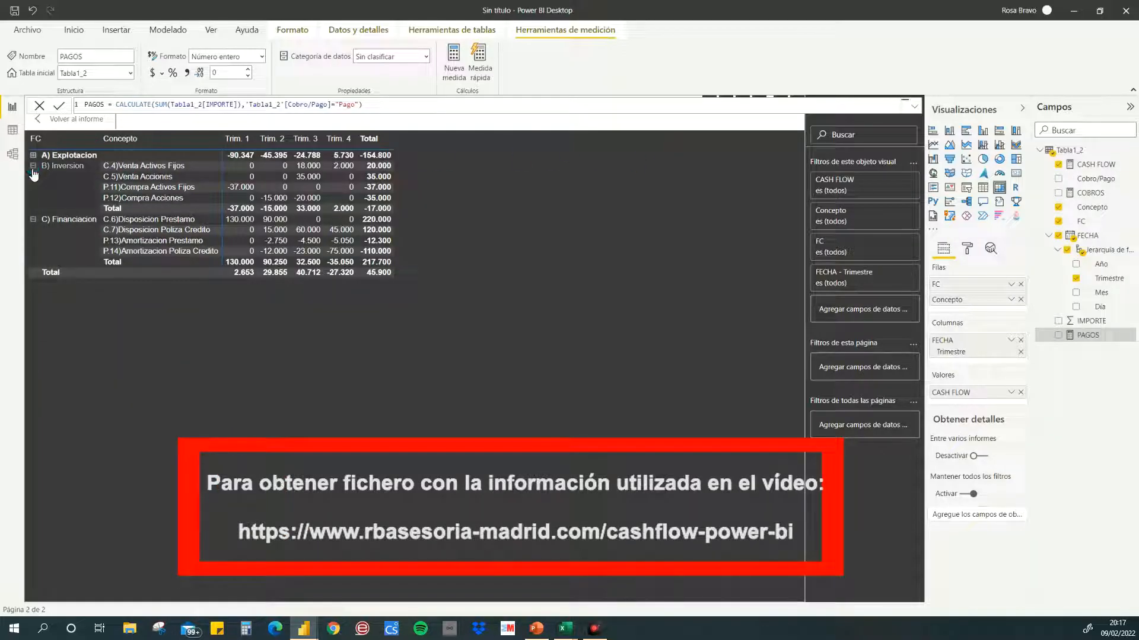
left_click(33, 166)
left_click(33, 177)
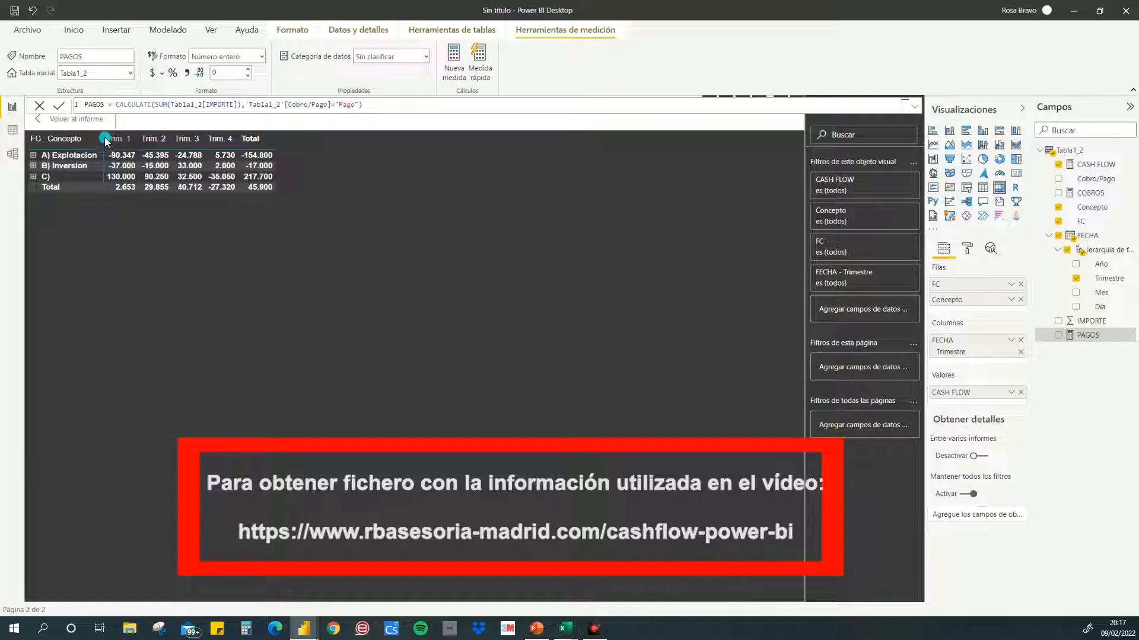
left_click_drag(105, 138, 118, 141)
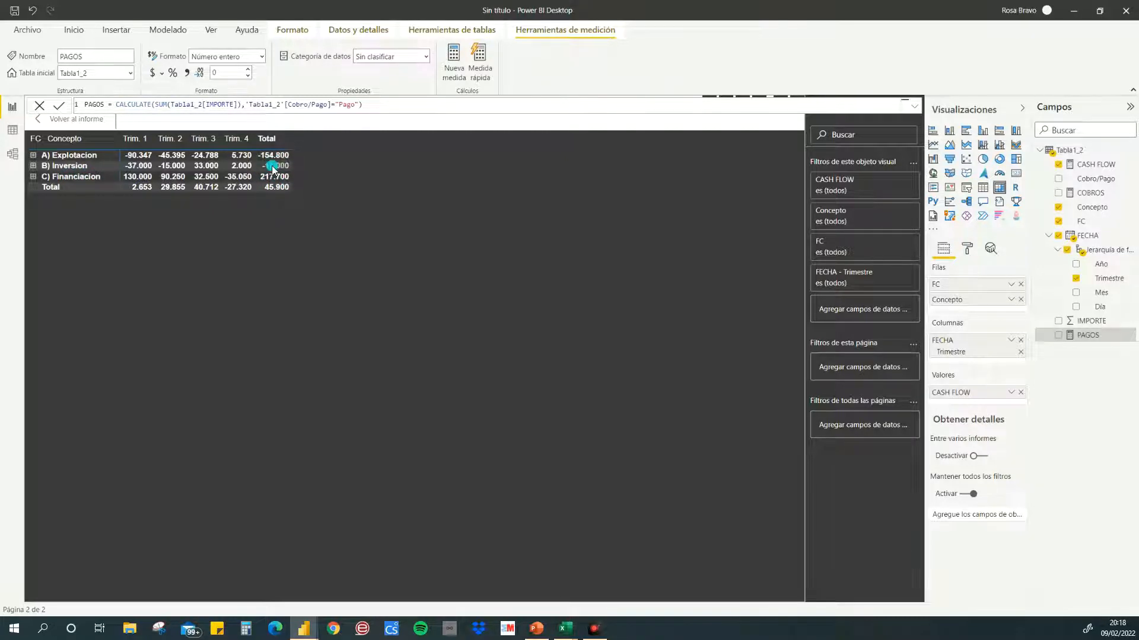
Step: Return the matrix to the report page, drill it up to the FC level and expand A) Explotacion
left_click(36, 121)
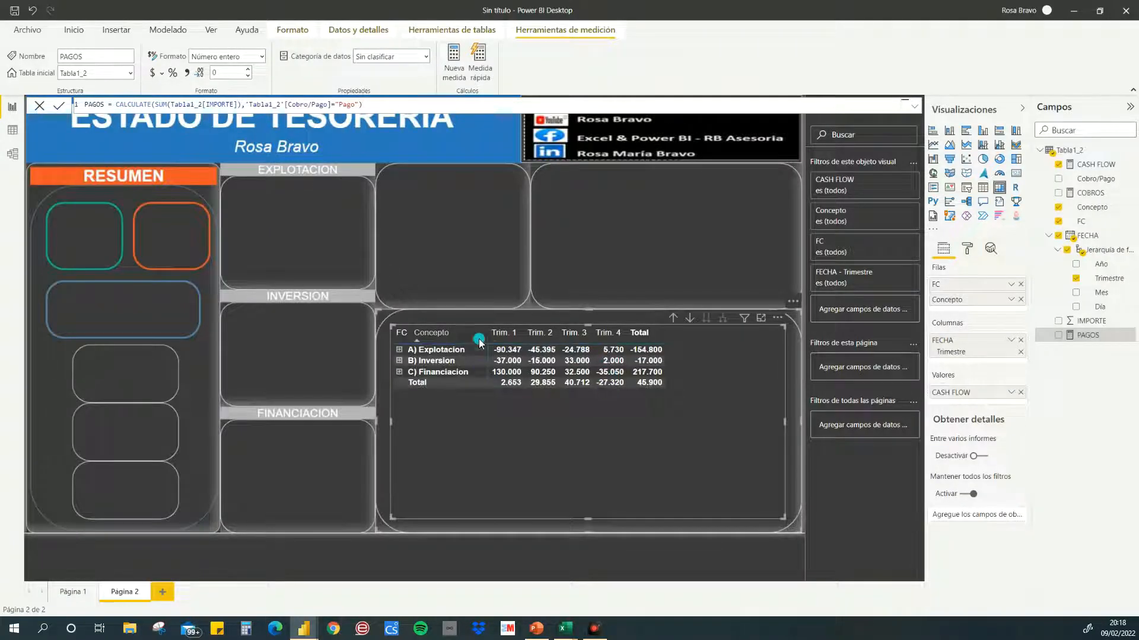
left_click(672, 318)
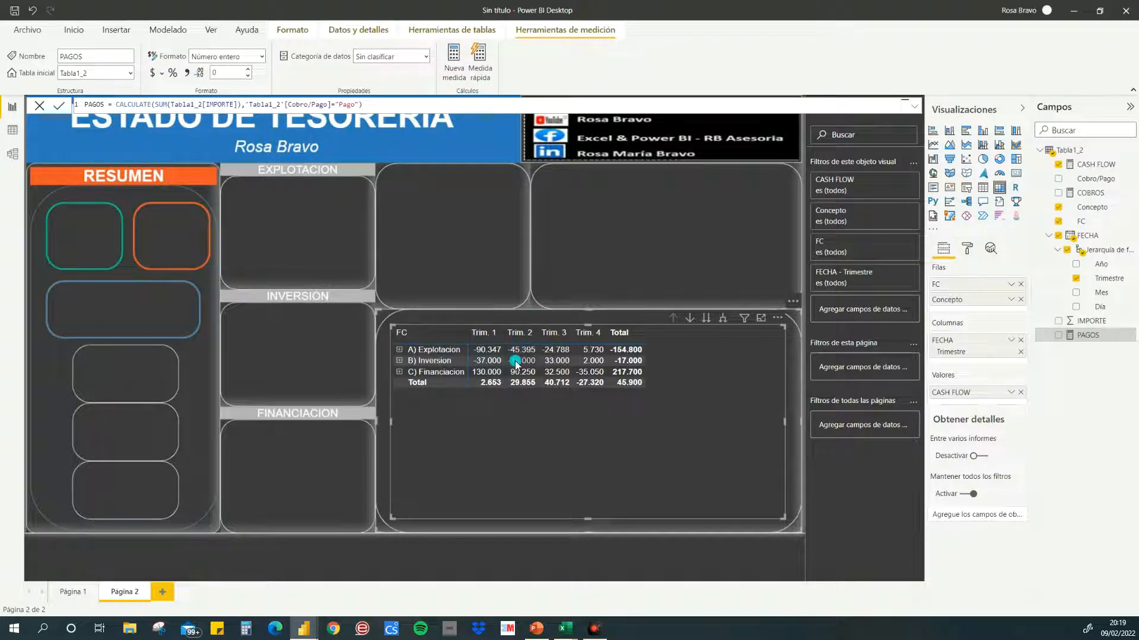
mouse_move(516, 366)
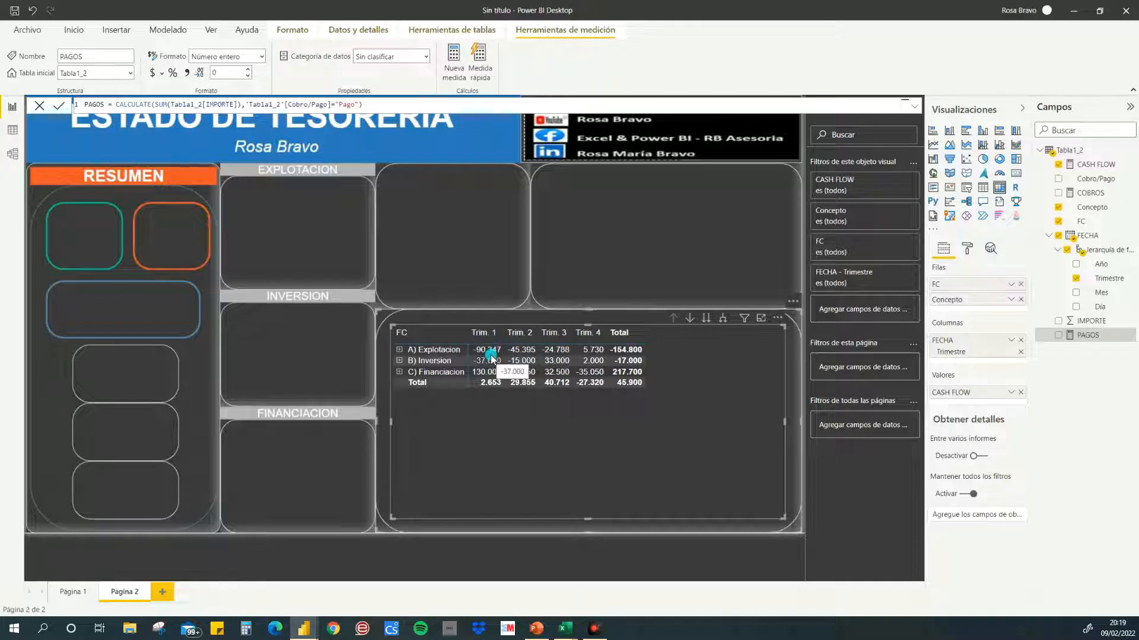
left_click(399, 350)
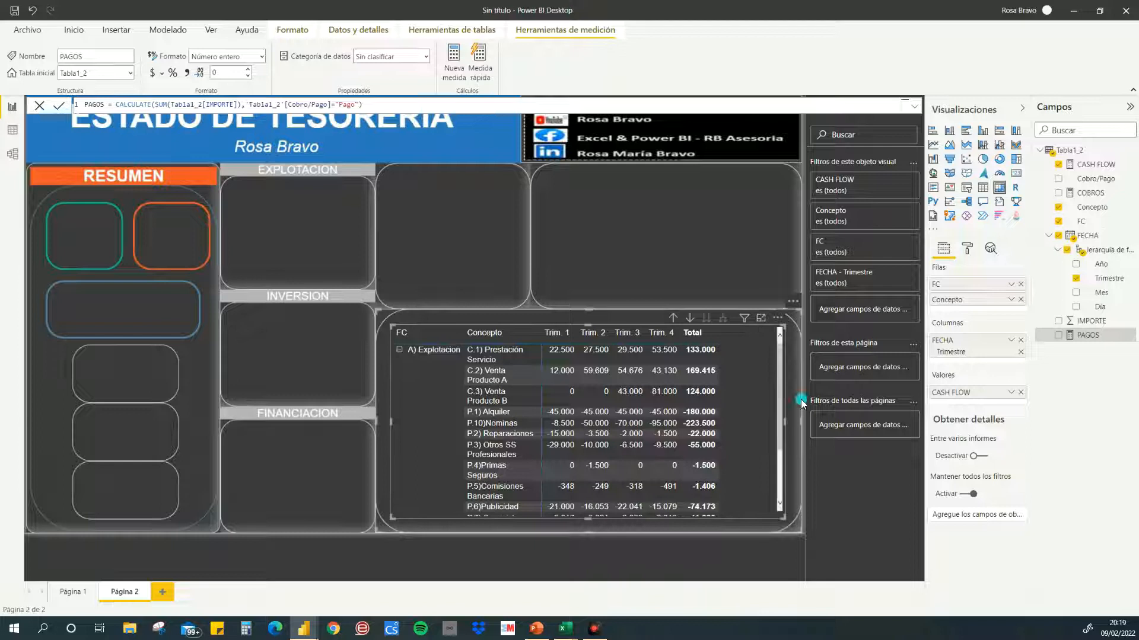
Step: Enable conditional font colour for CASH FLOW in the matrix and set its format style to Reglas
left_click(967, 247)
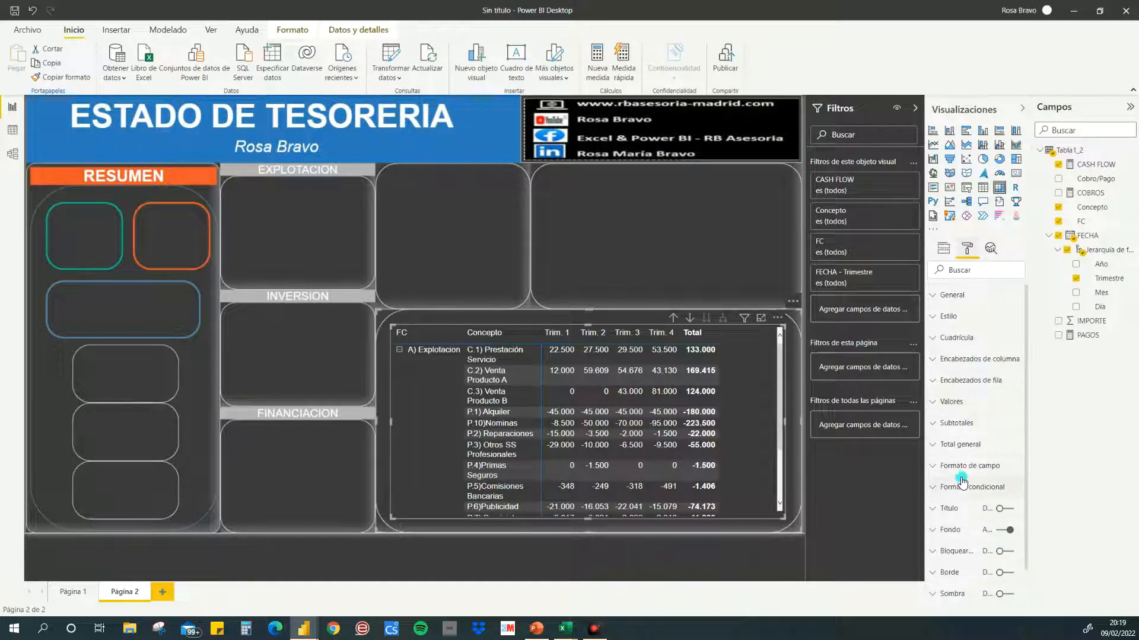
left_click(936, 488)
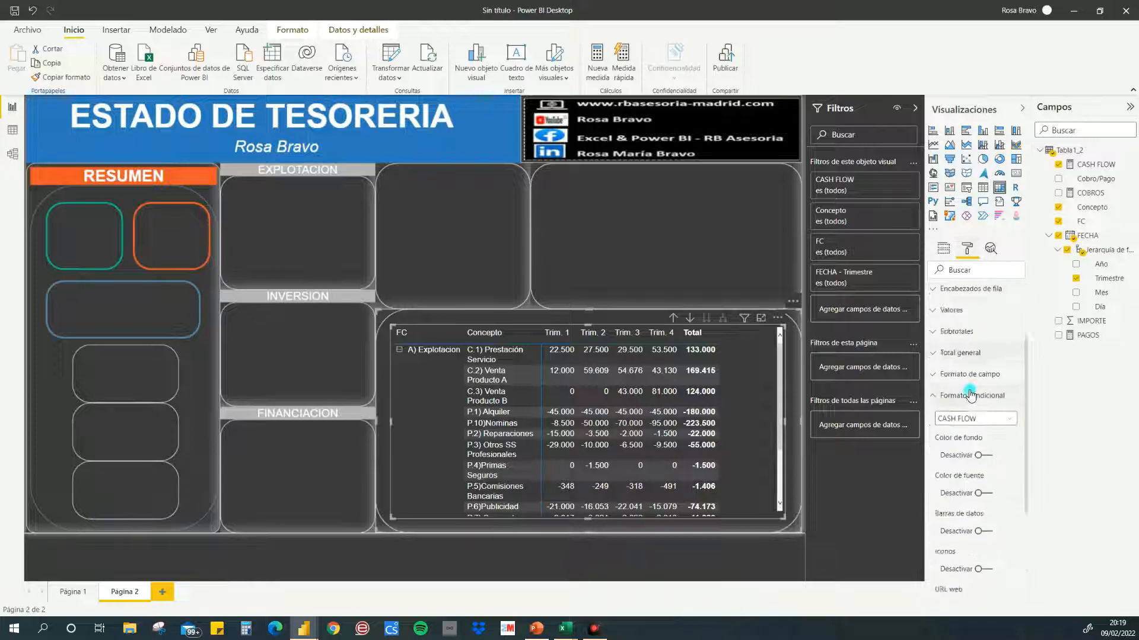
scroll(975, 418, "down", 1)
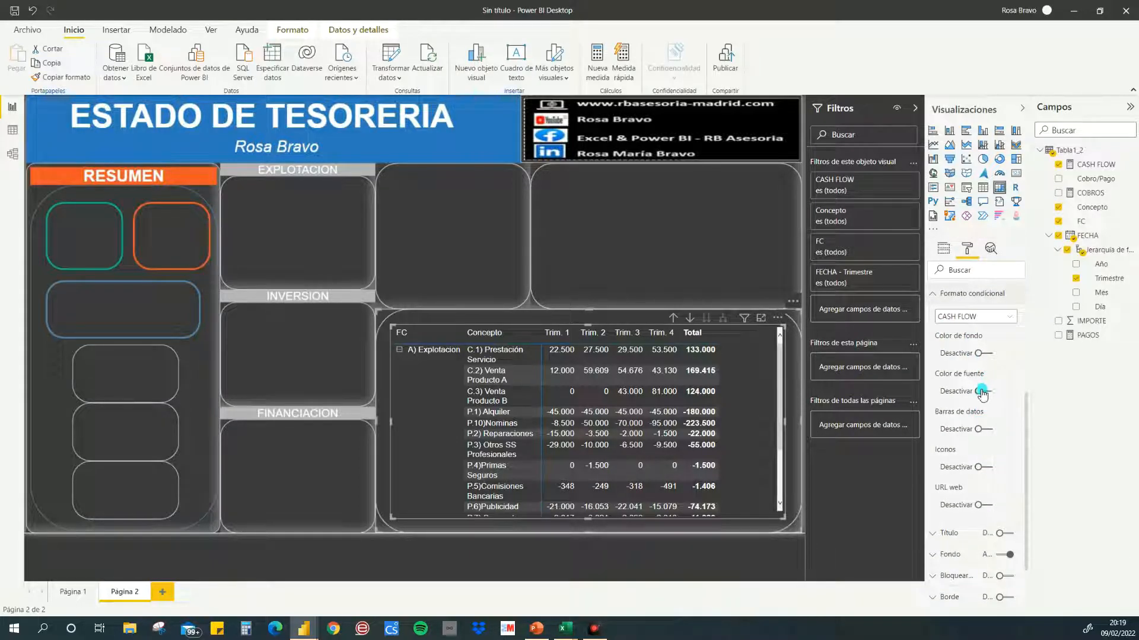
left_click(994, 393)
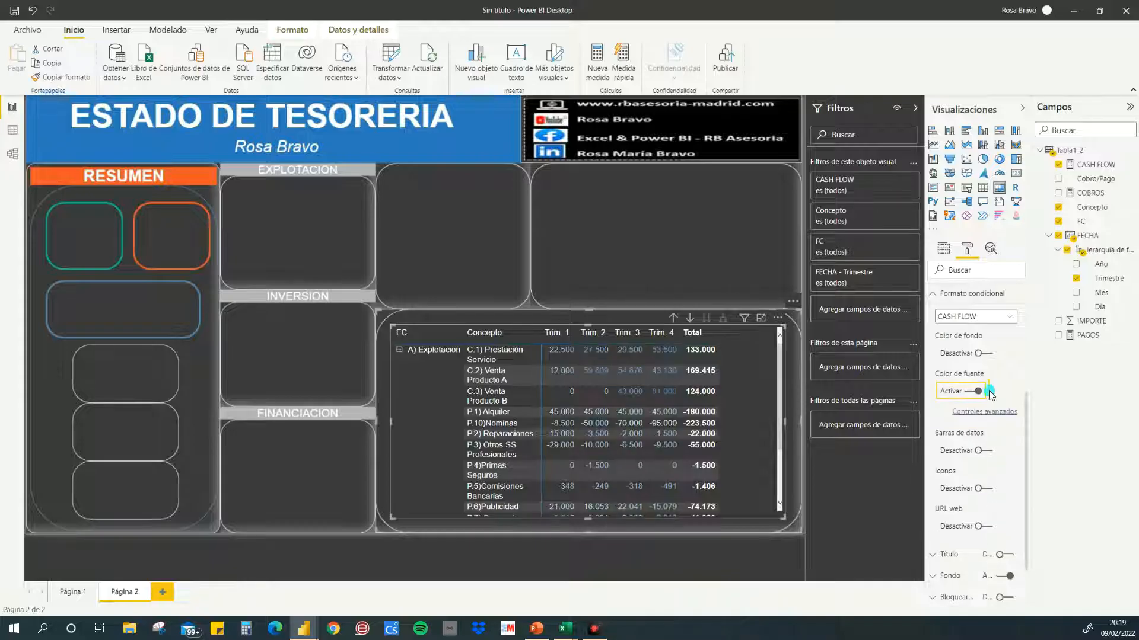
left_click(981, 412)
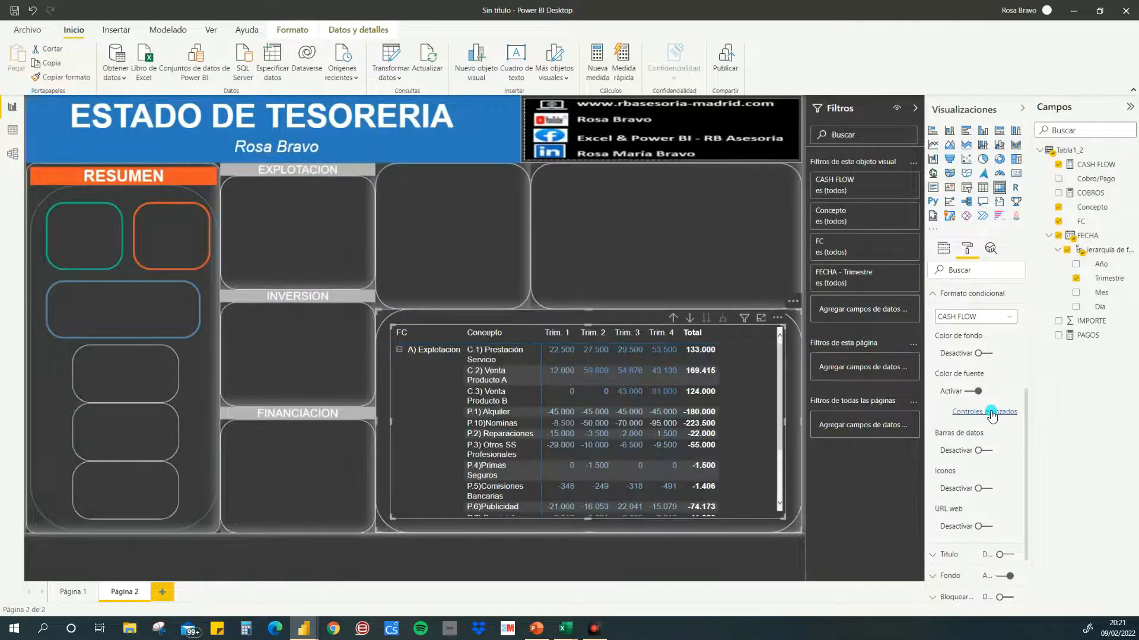
left_click(992, 415)
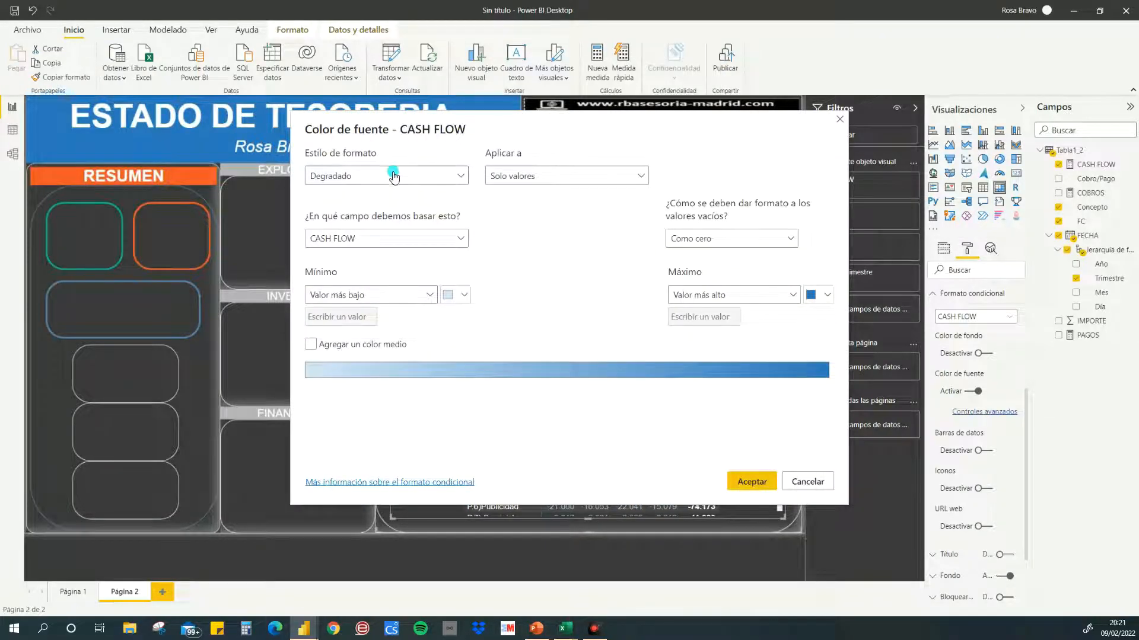
left_click(429, 178)
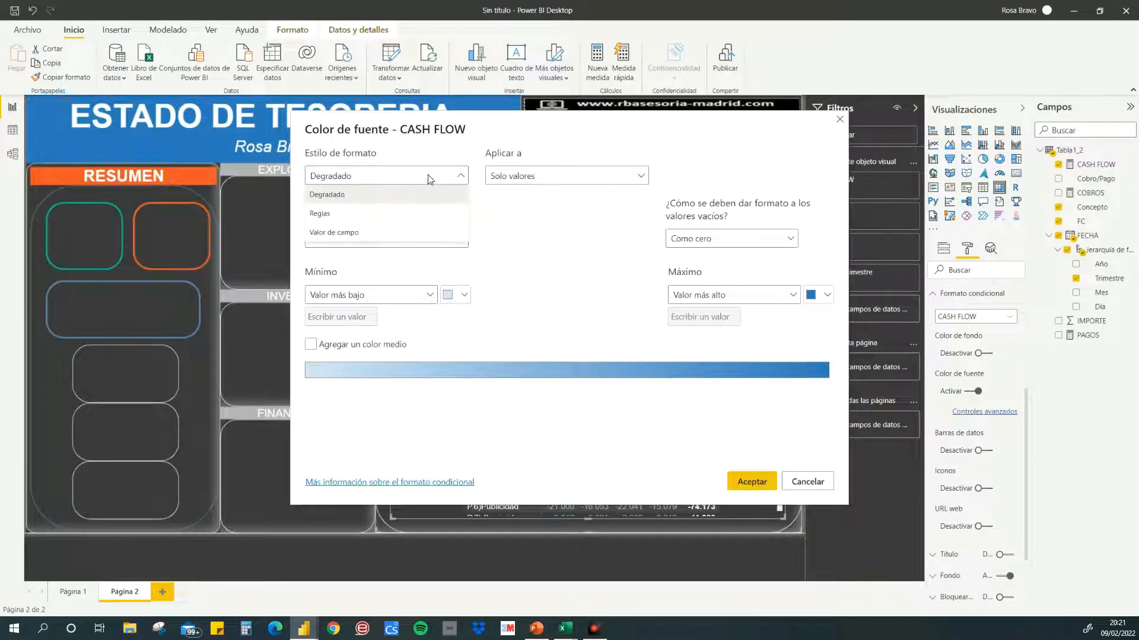
left_click(372, 214)
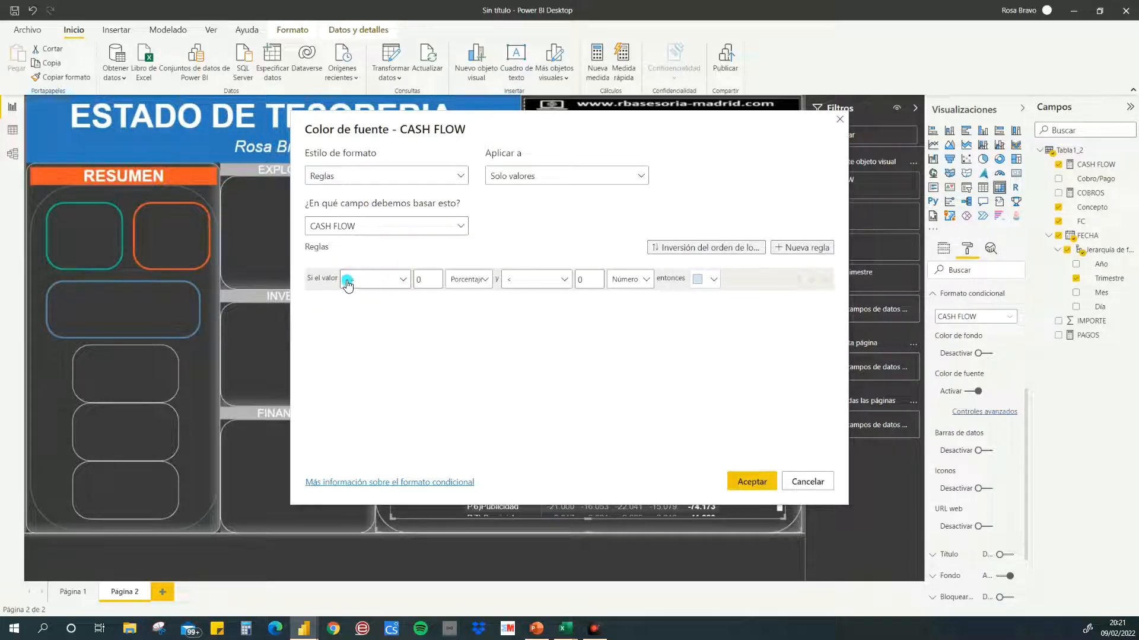
Step: Define the first rule to colour values >= Mín. (Número) and < 0 (Número) in the orange theme colour
left_click(436, 287)
key("BackSpace")
left_click(481, 279)
left_click(475, 306)
left_click(507, 287)
left_click(707, 289)
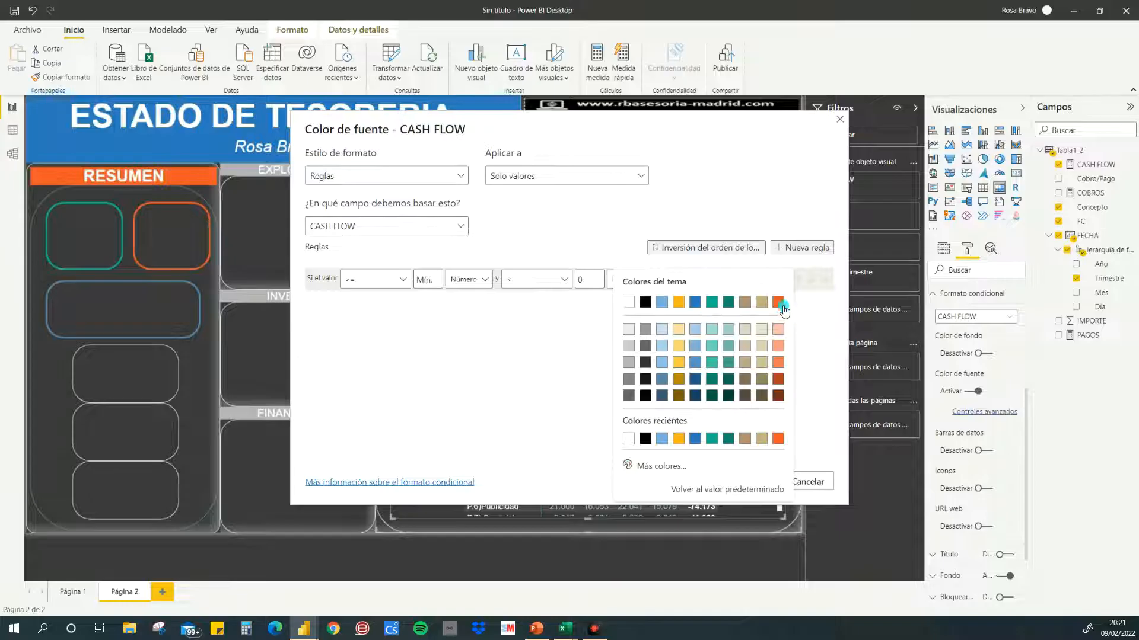
left_click(778, 304)
Step: Add a second rule colouring values >= 0 (Número) and < Máx. (Número) in the green theme colour, and apply both rules
left_click(789, 248)
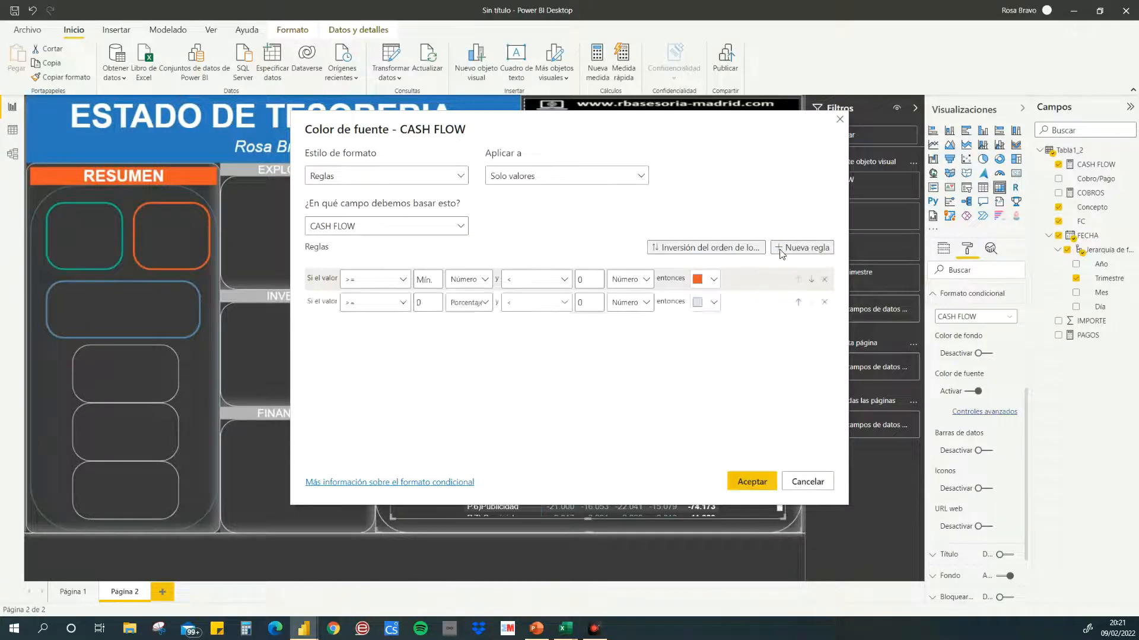
left_click(400, 303)
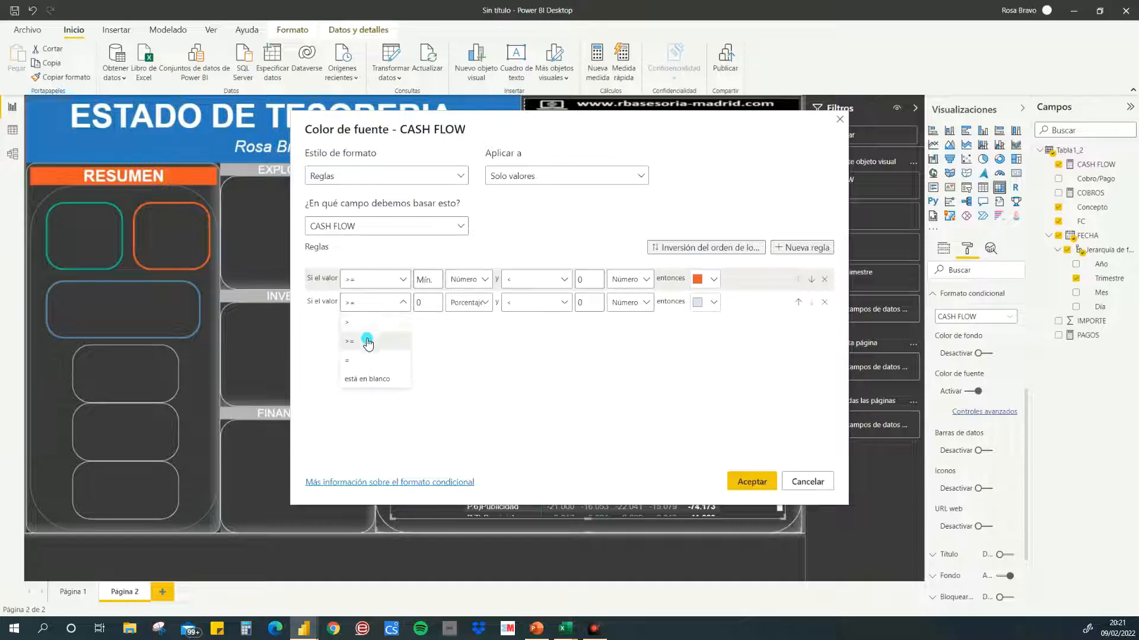
left_click(424, 305)
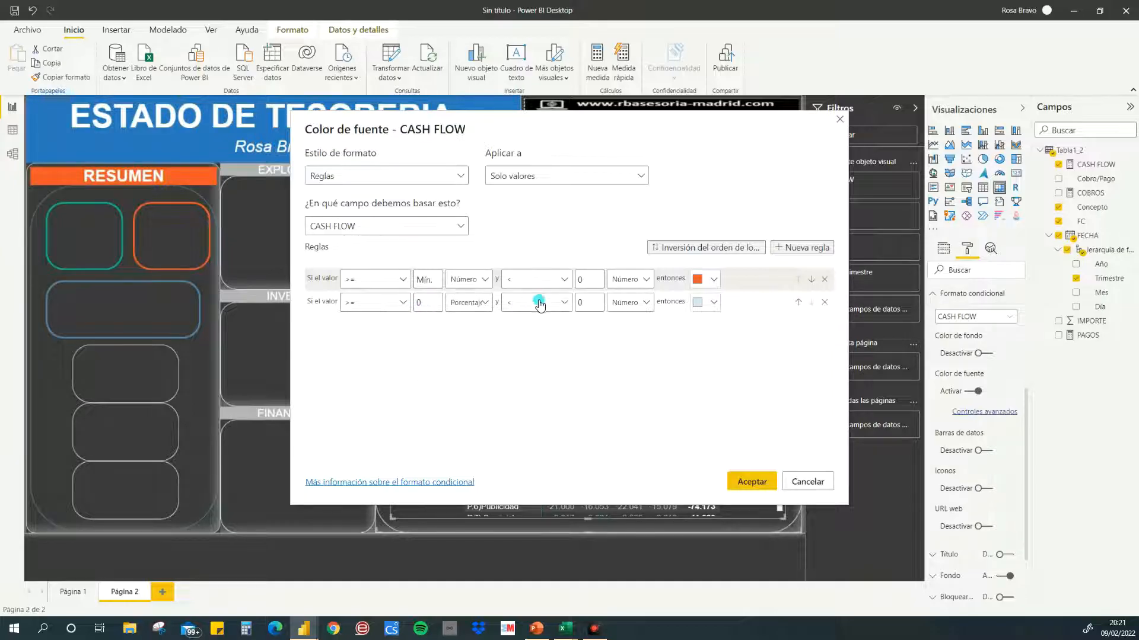
left_click(485, 304)
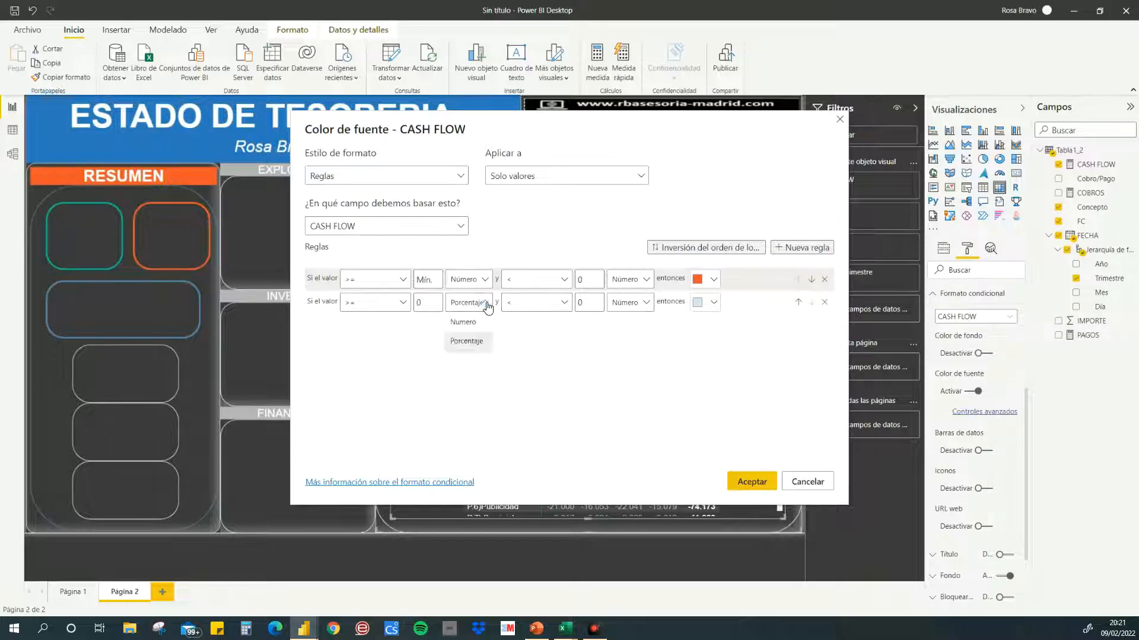
left_click(474, 324)
double_click(581, 302)
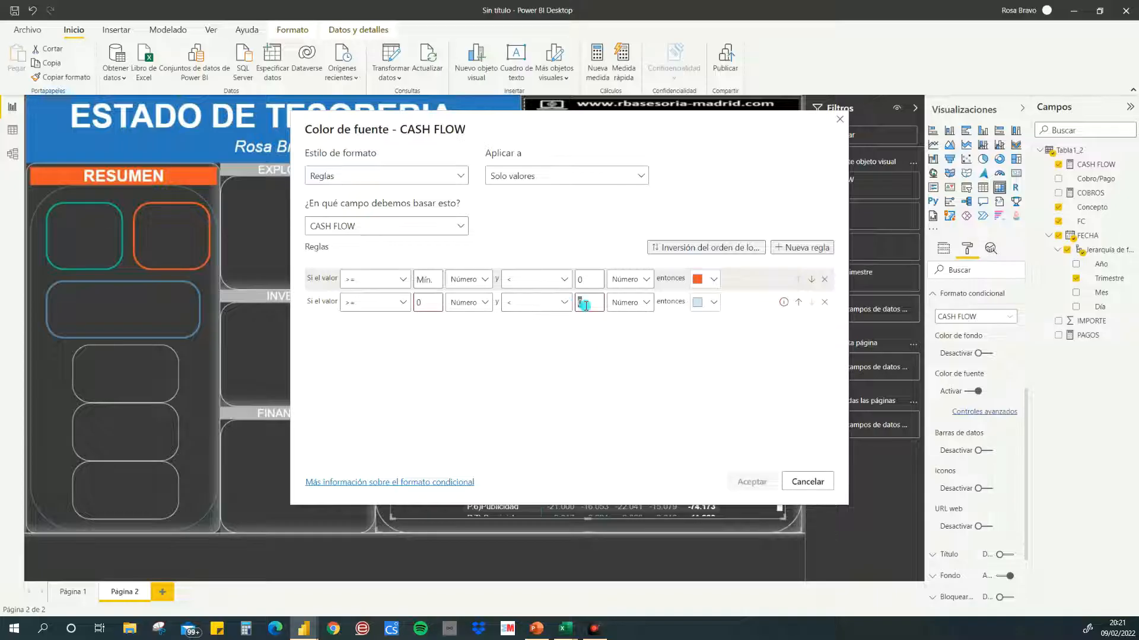
key("BackSpace")
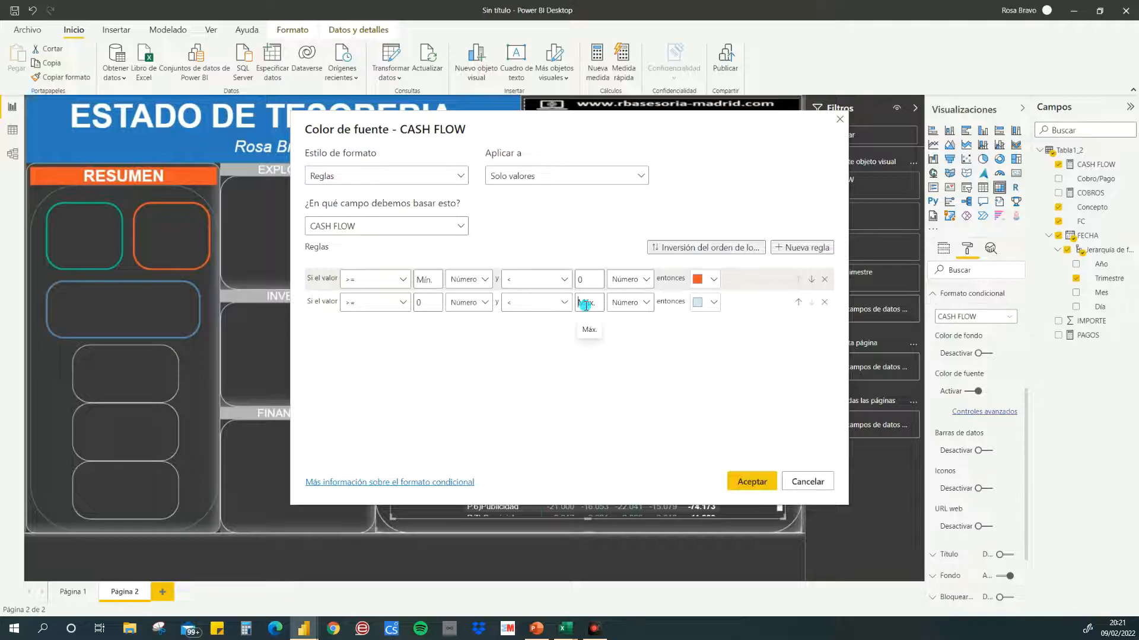
left_click(709, 302)
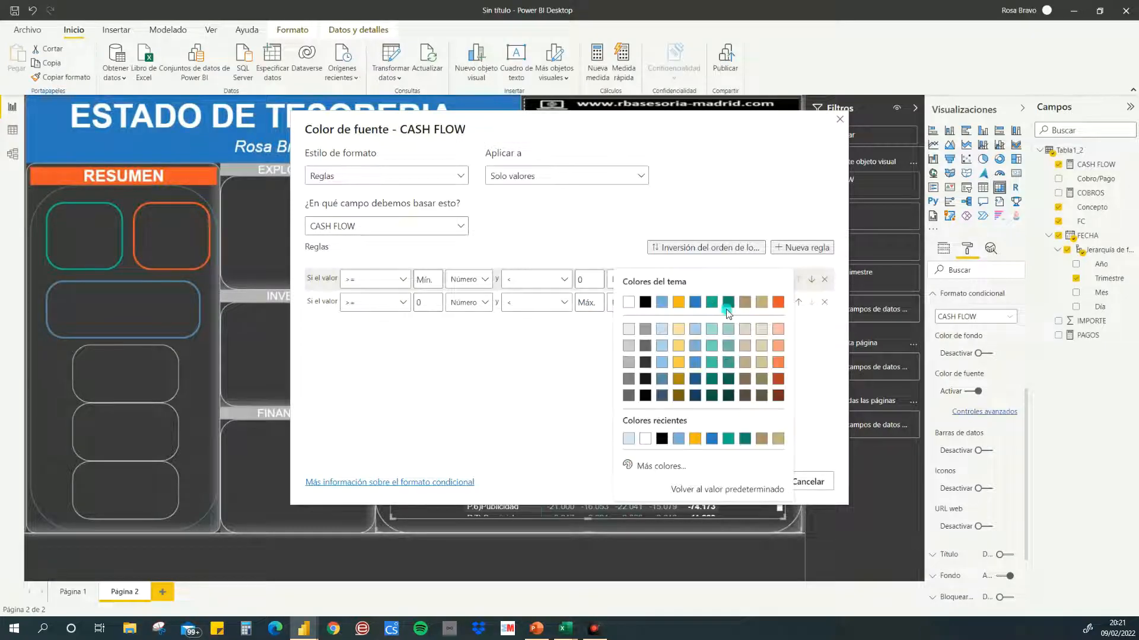
left_click(714, 302)
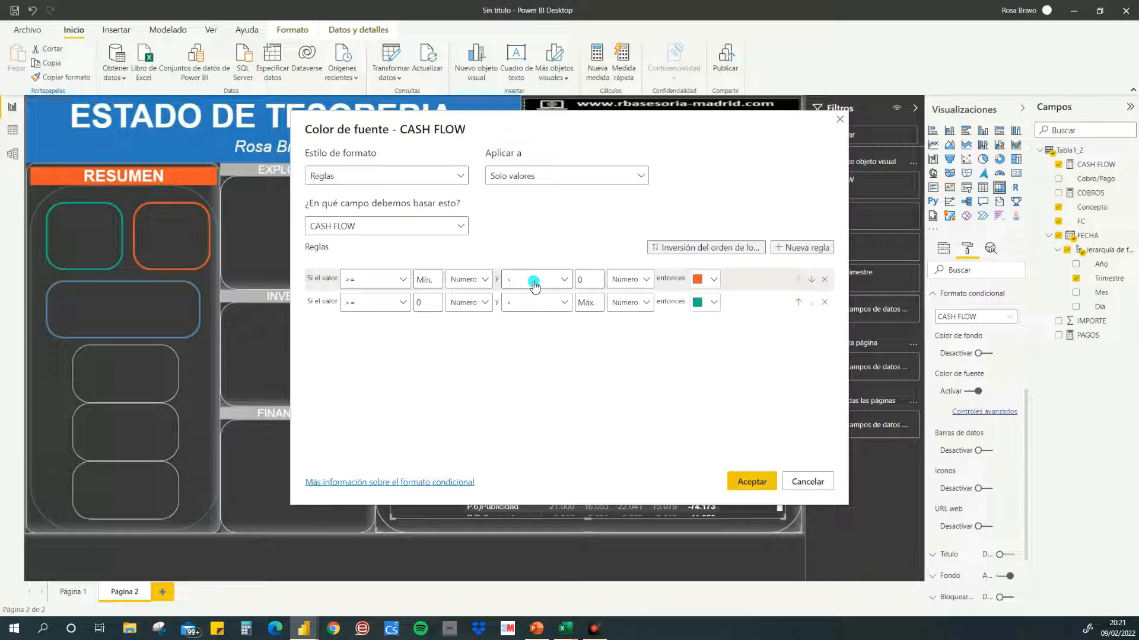
left_click(753, 481)
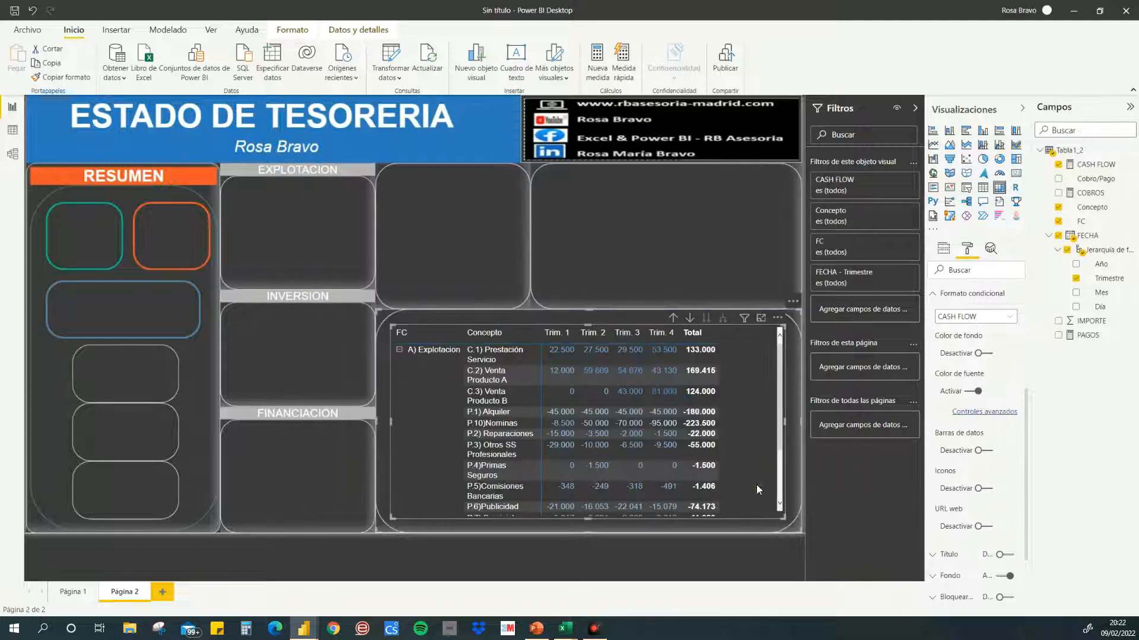
Step: Look over the coloured values in the matrix and drill it back up to the FC level
scroll(629, 393, "down", 1)
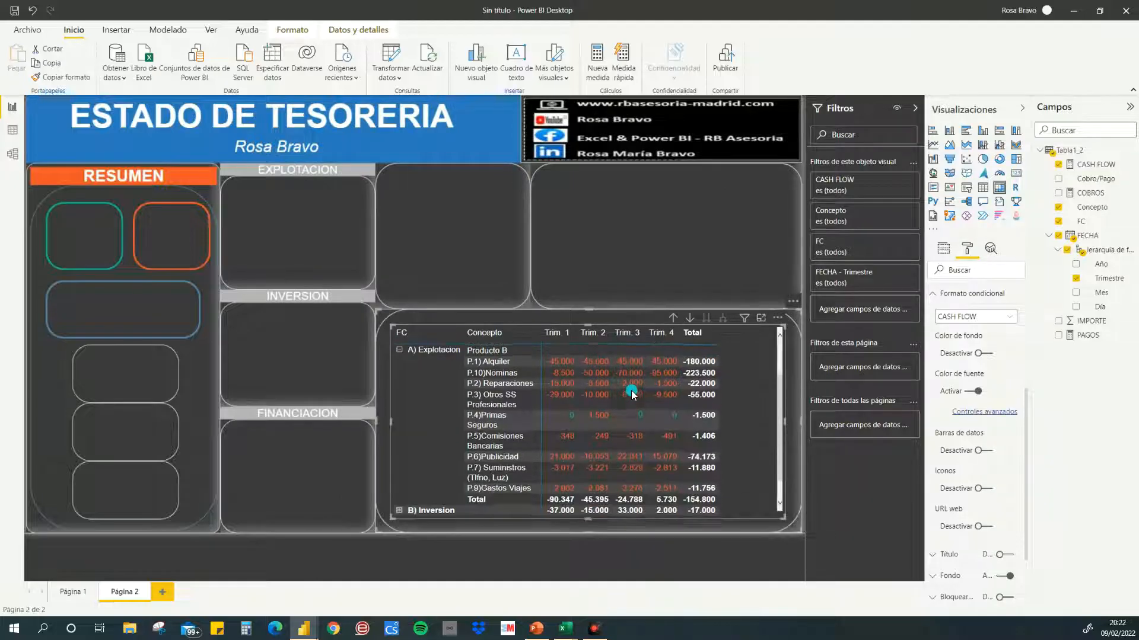
scroll(631, 394, "down", 1)
scroll(474, 460, "up", 2)
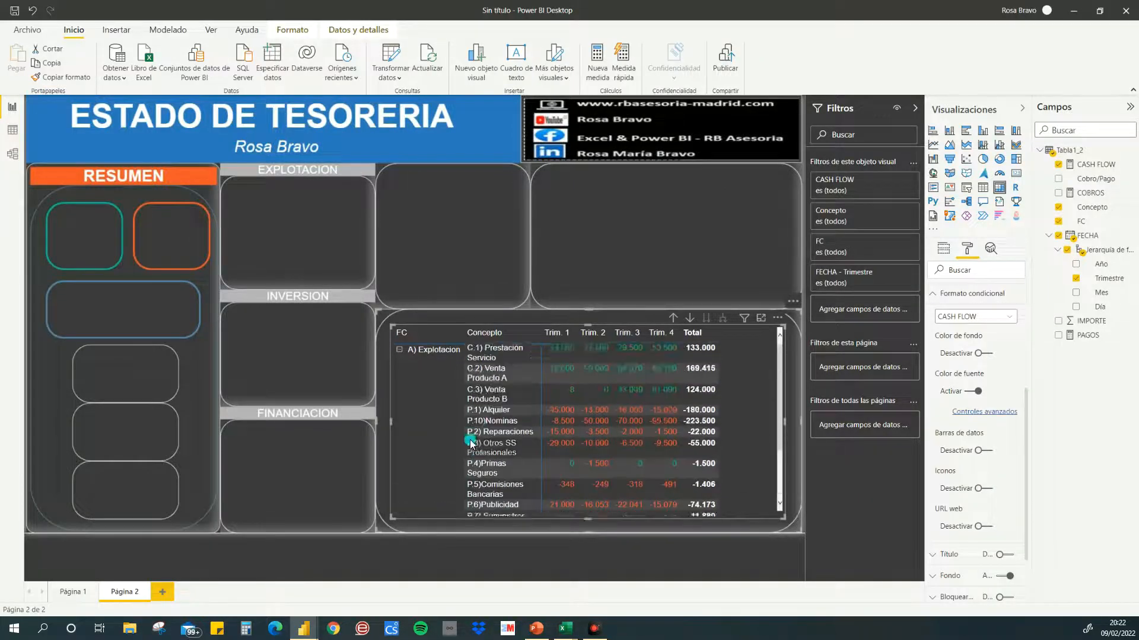
left_click(670, 319)
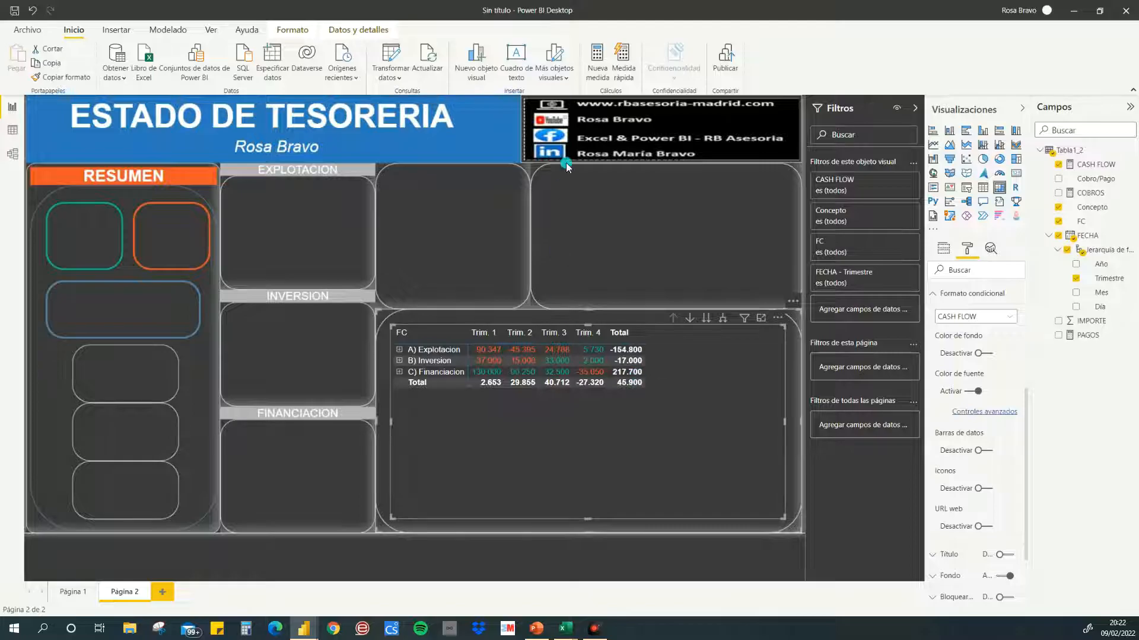
Step: Place a line and clustered column chart in the wide panel above the matrix, with Mes as shared axis and CASH FLOW as column values
left_click(600, 205)
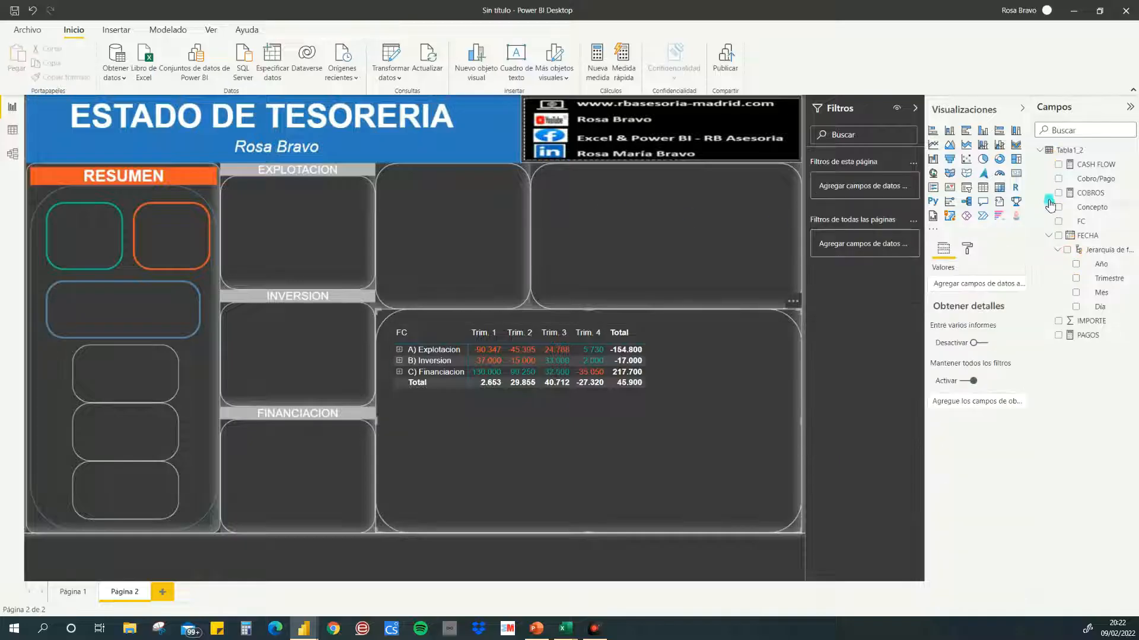
left_click(1000, 147)
left_click_drag(257, 239, 791, 237)
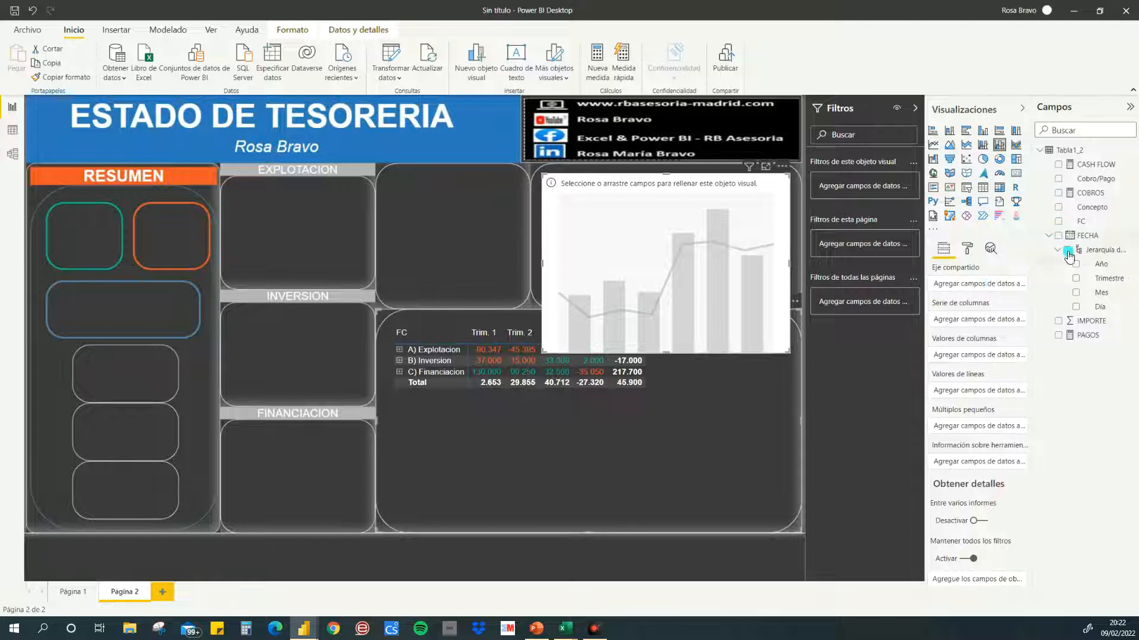
left_click_drag(1100, 293, 986, 286)
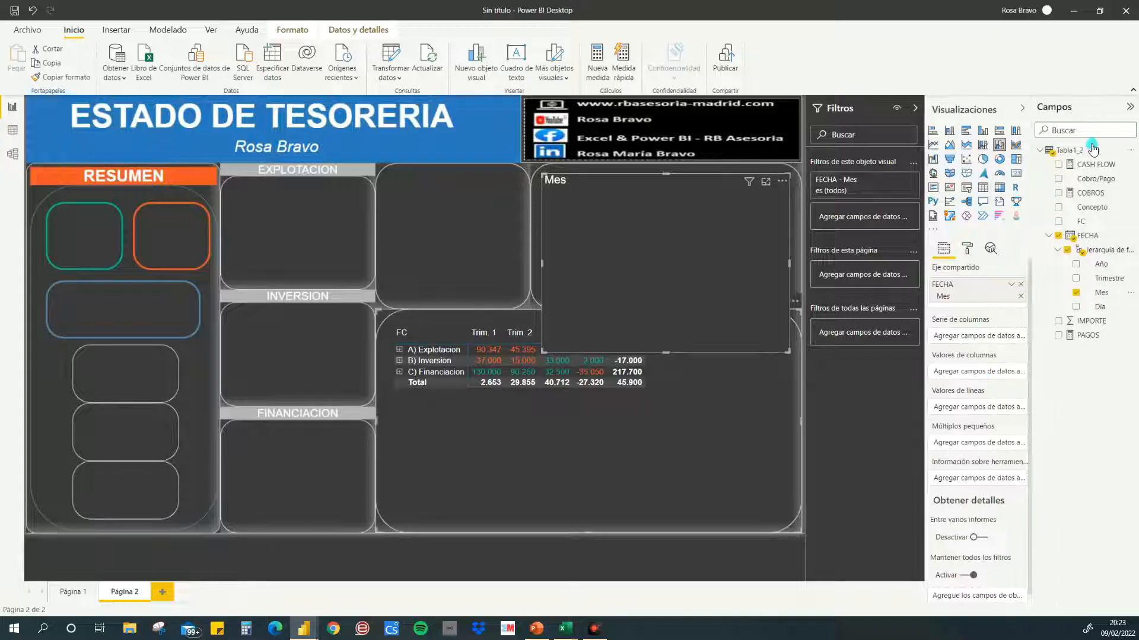
left_click_drag(1089, 165, 979, 373)
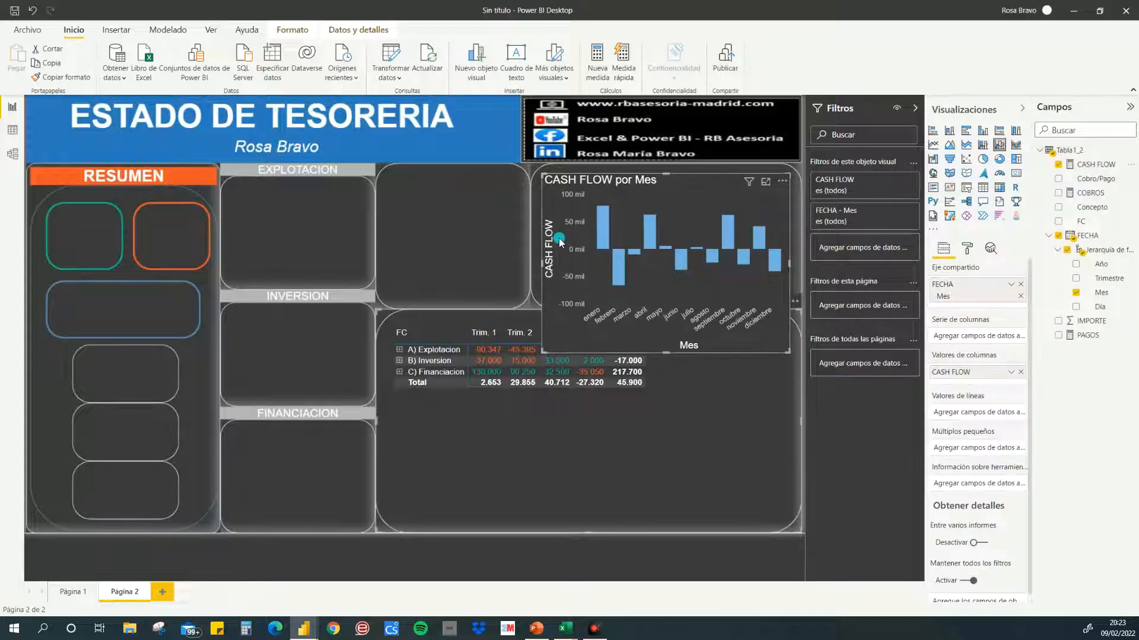
Step: Open the CASH FLOW por Mes chart in focus mode and show a separate data colour setting for every month
left_click(766, 182)
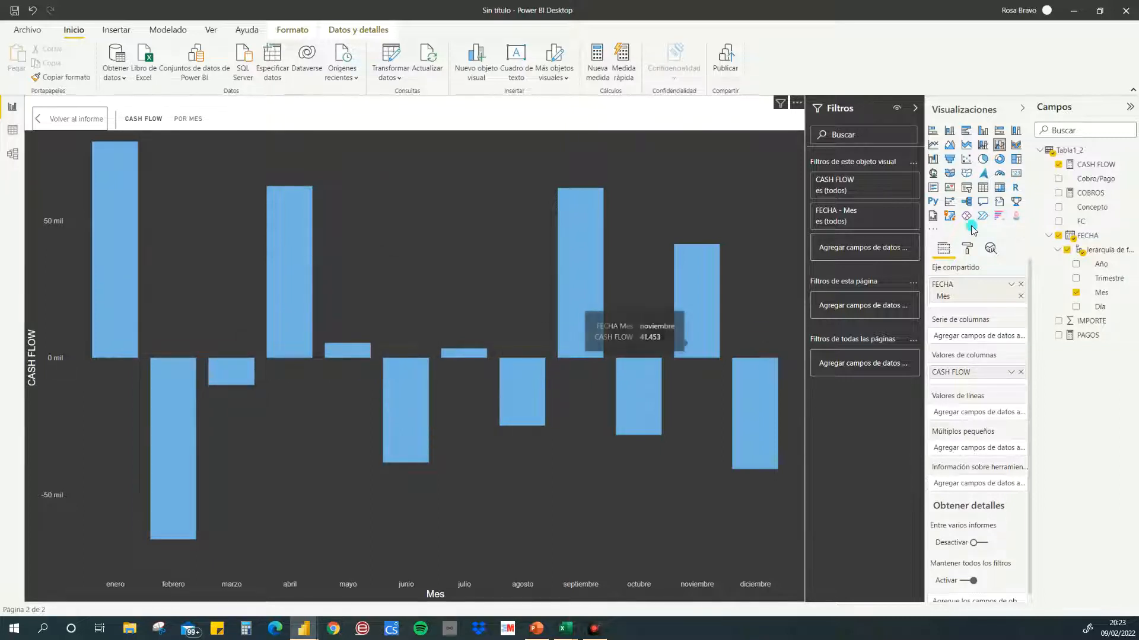
left_click(968, 250)
left_click(930, 382)
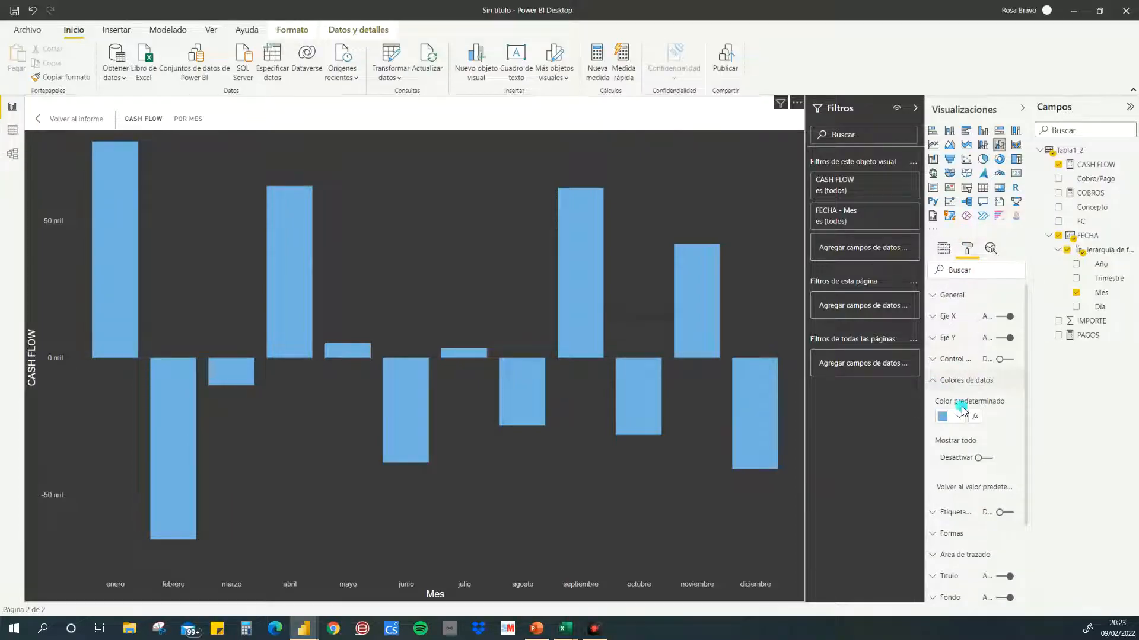
left_click(988, 460)
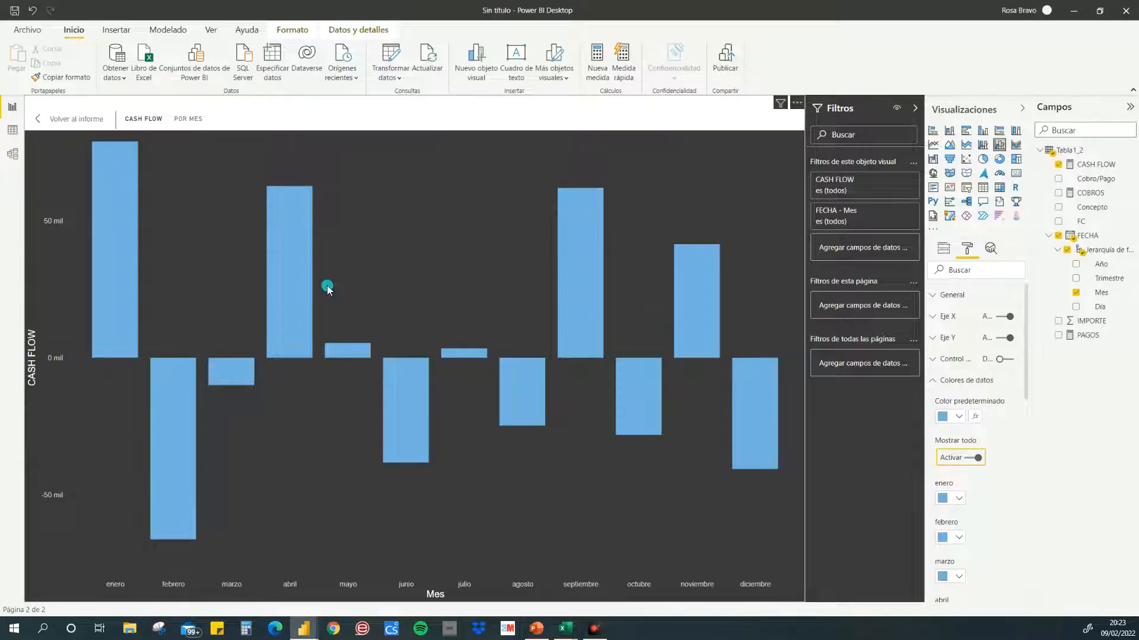
Step: Colour the enero, febrero and marzo columns in the darkest shade of the theme's blue
scroll(940, 463, "down", 5)
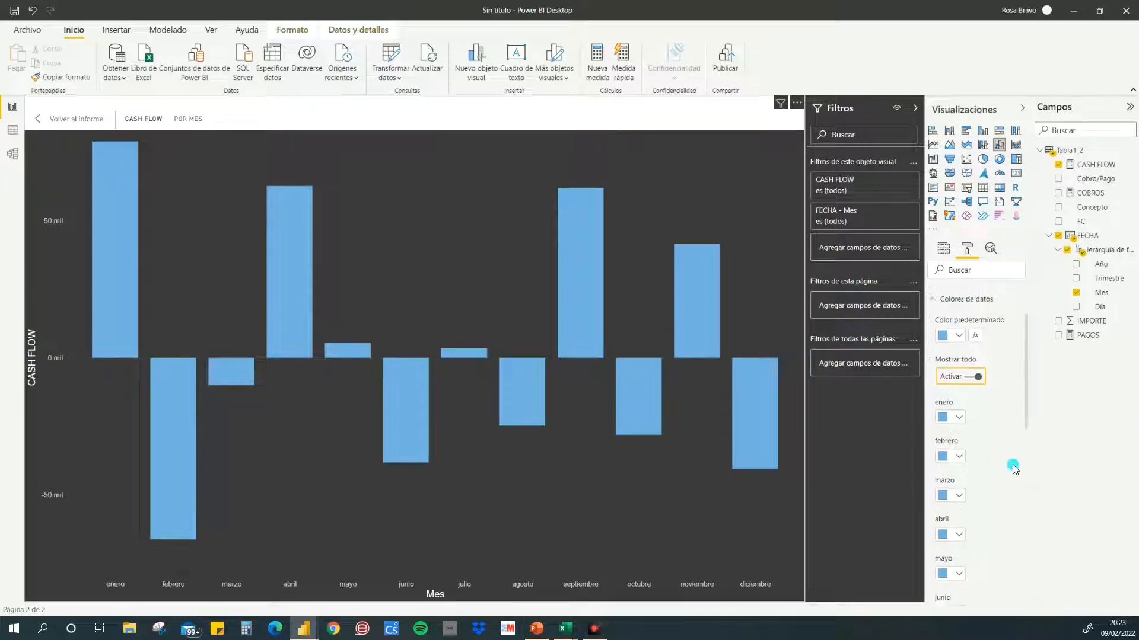
left_click(963, 354)
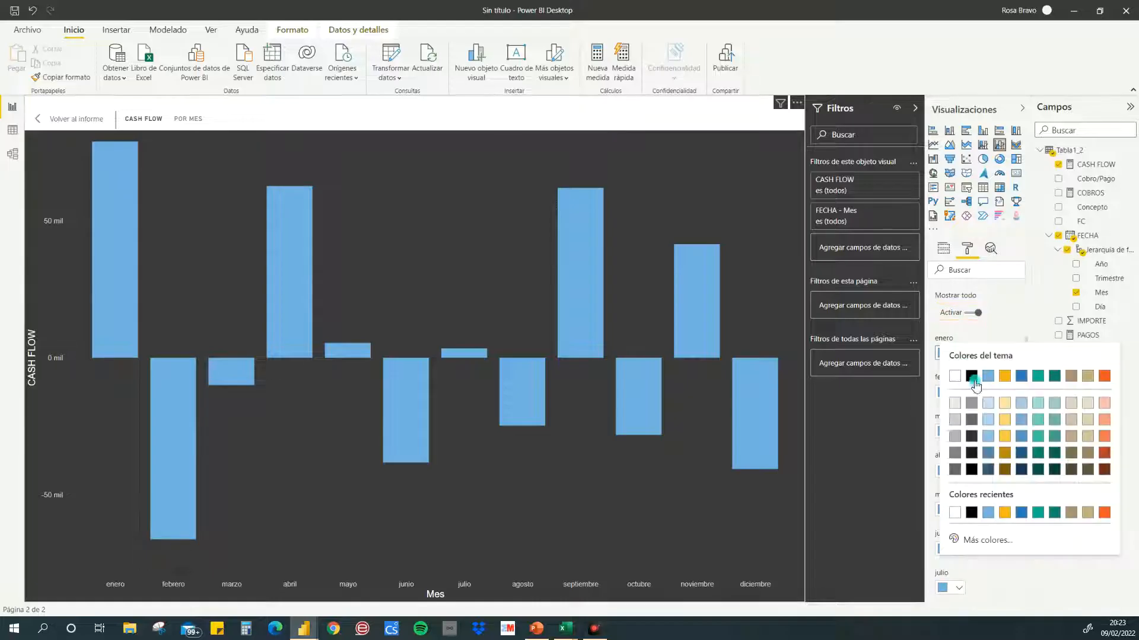
left_click(1022, 470)
left_click(956, 393)
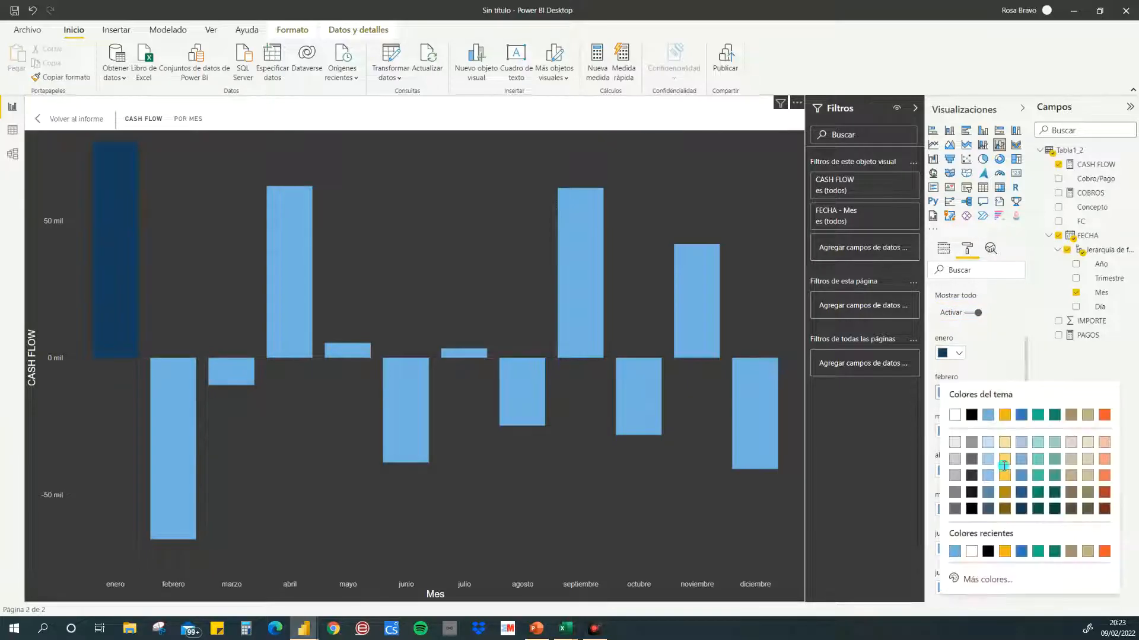
left_click(1022, 509)
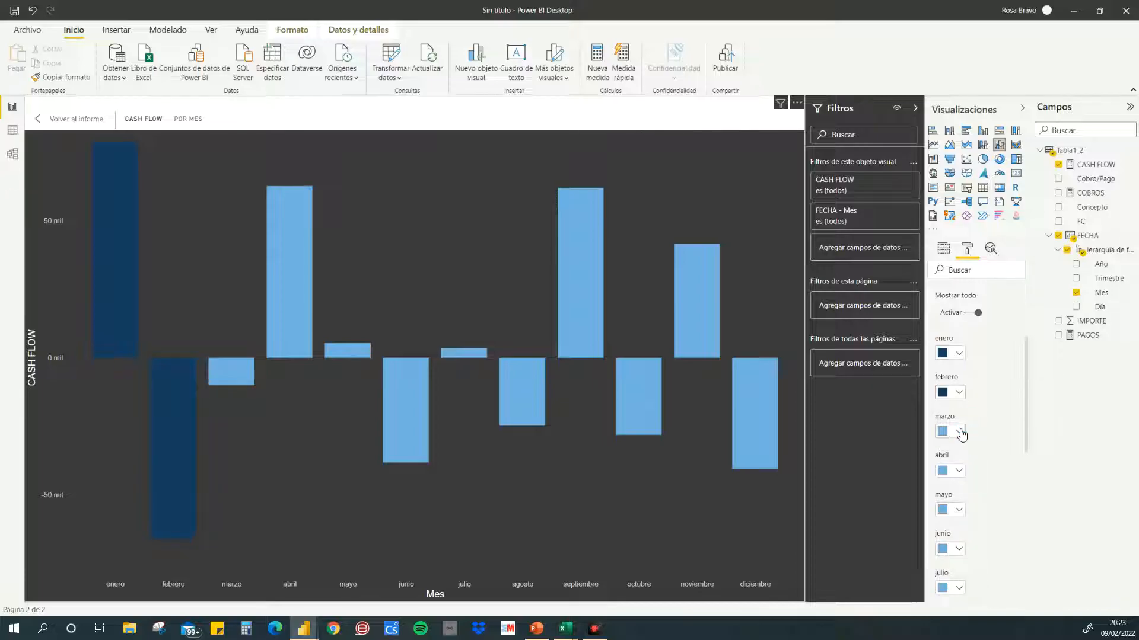
left_click(959, 433)
left_click(1022, 377)
left_click(956, 433)
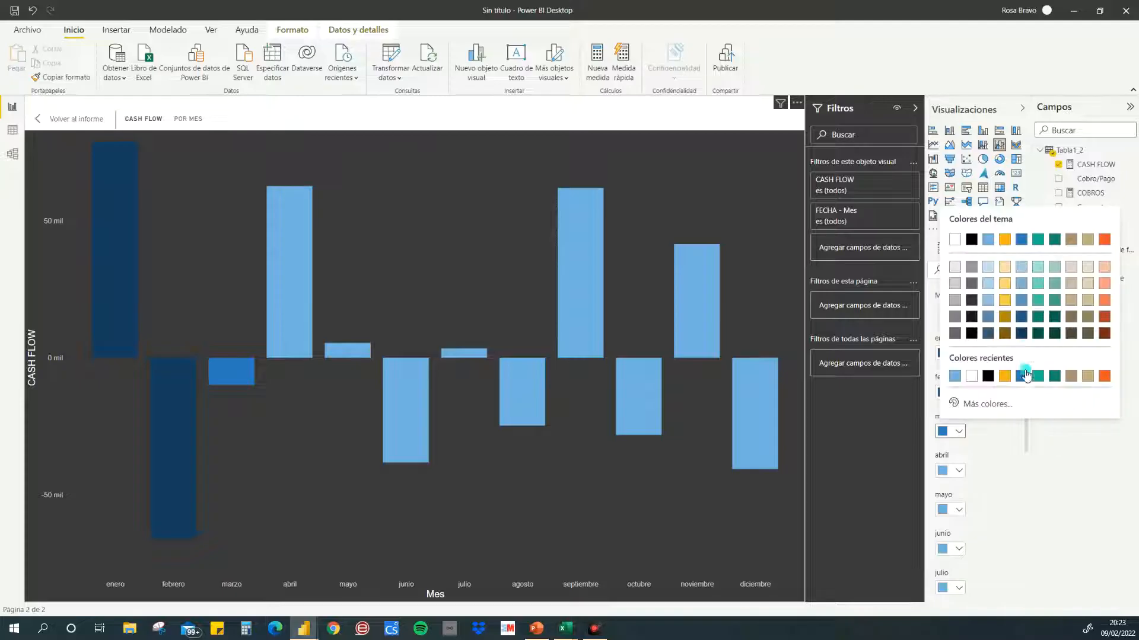
left_click(1020, 343)
left_click(960, 471)
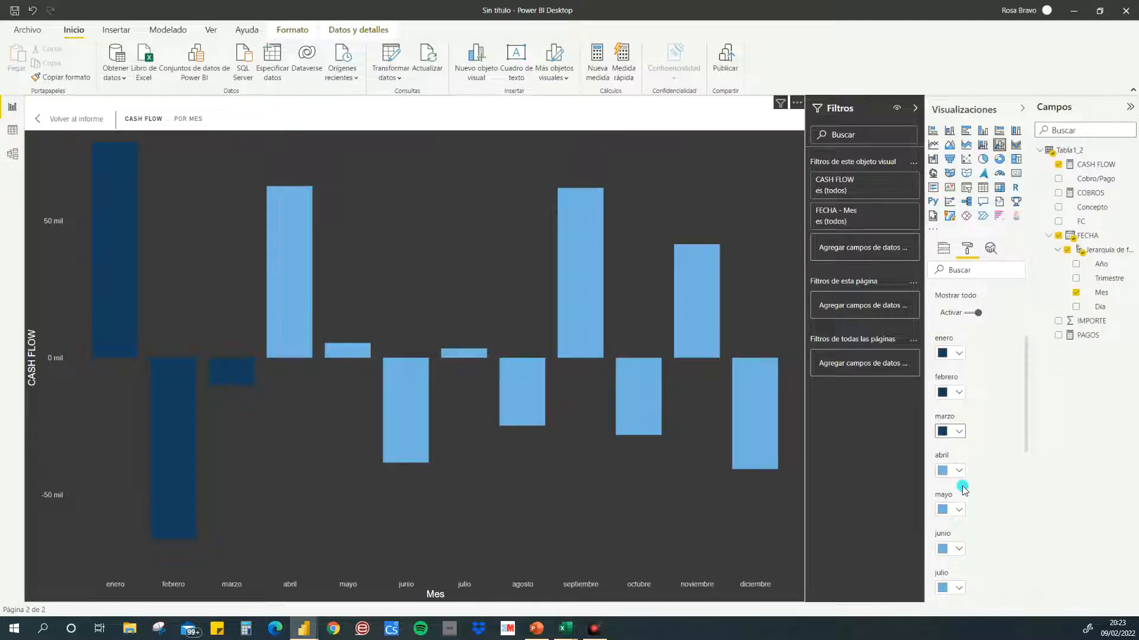
Step: Colour the julio, agosto and septiembre columns in the darkest grey shade of the theme's white
scroll(962, 484, "down", 2)
left_click(958, 492)
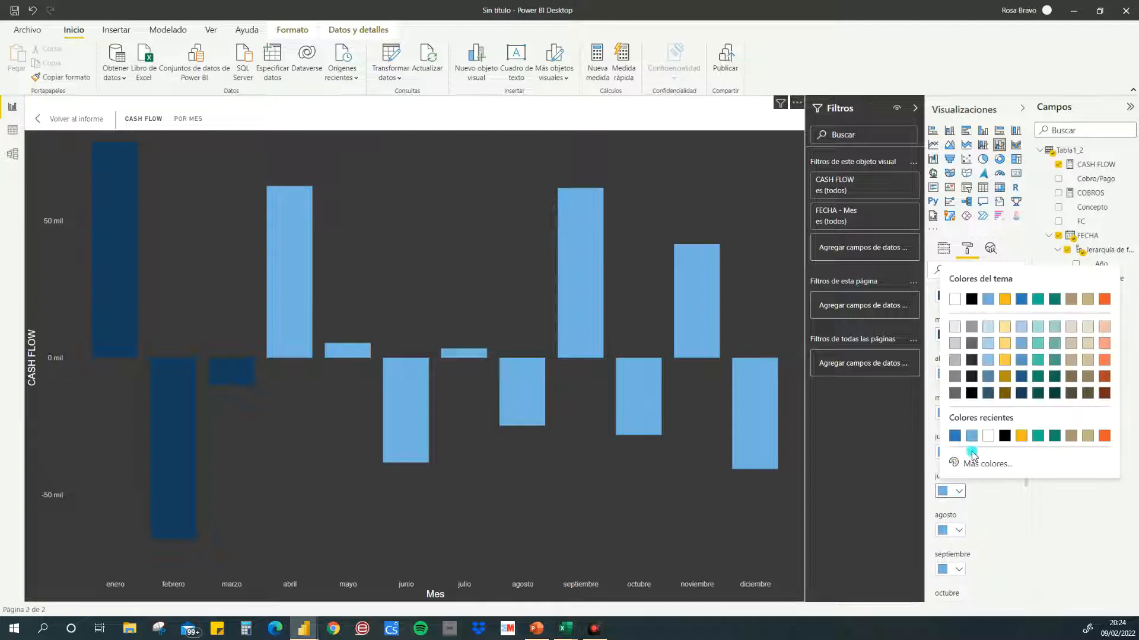
left_click(954, 396)
left_click(950, 530)
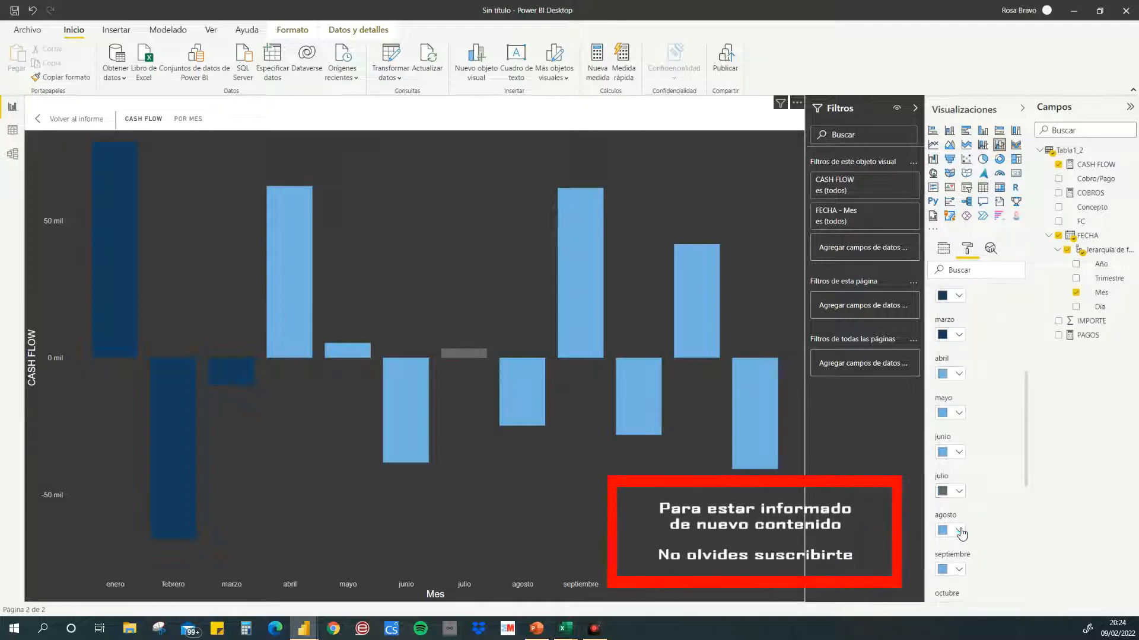
left_click(954, 399)
scroll(958, 531, "down", 1)
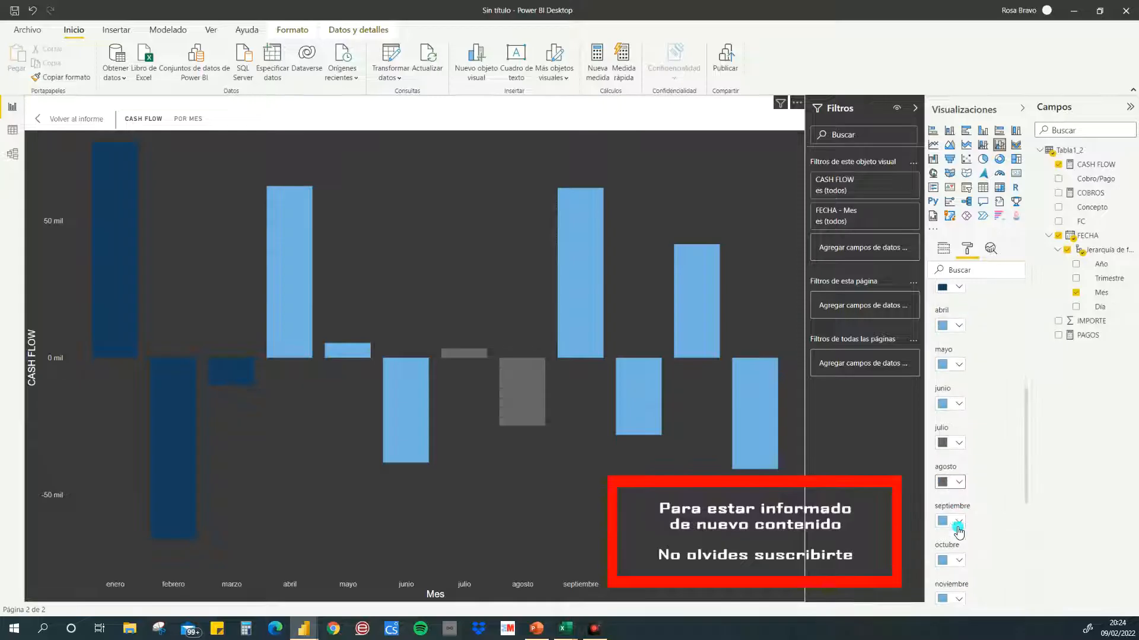
left_click(959, 527)
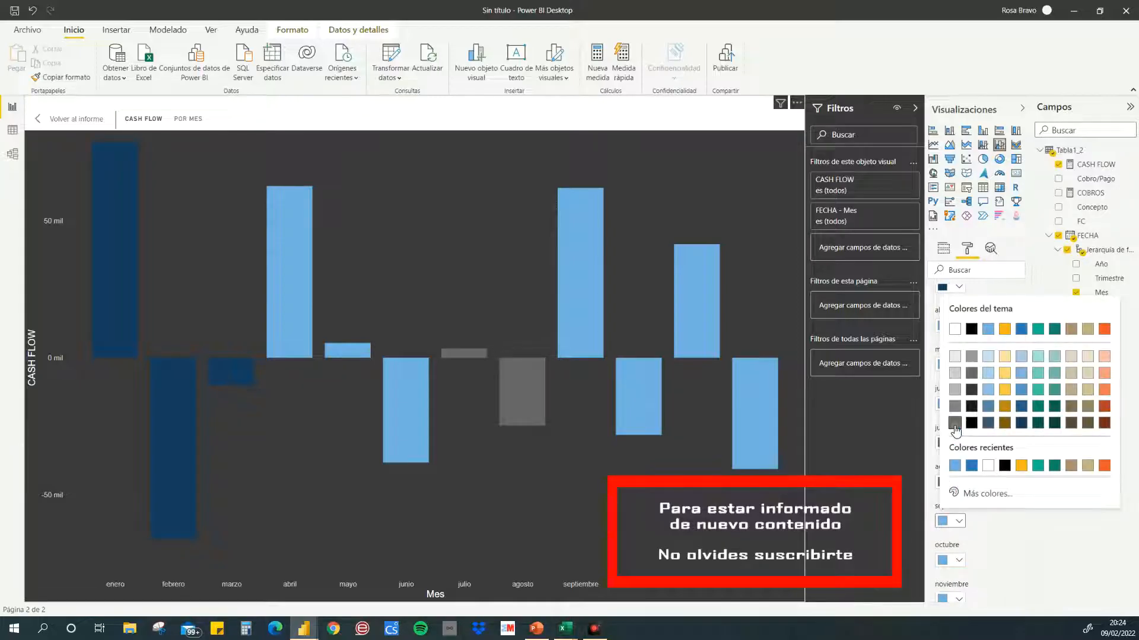
left_click(955, 422)
Step: Colour the octubre, noviembre and diciembre columns in the lightest grey shade of the theme's white
scroll(966, 501, "down", 2)
left_click(955, 464)
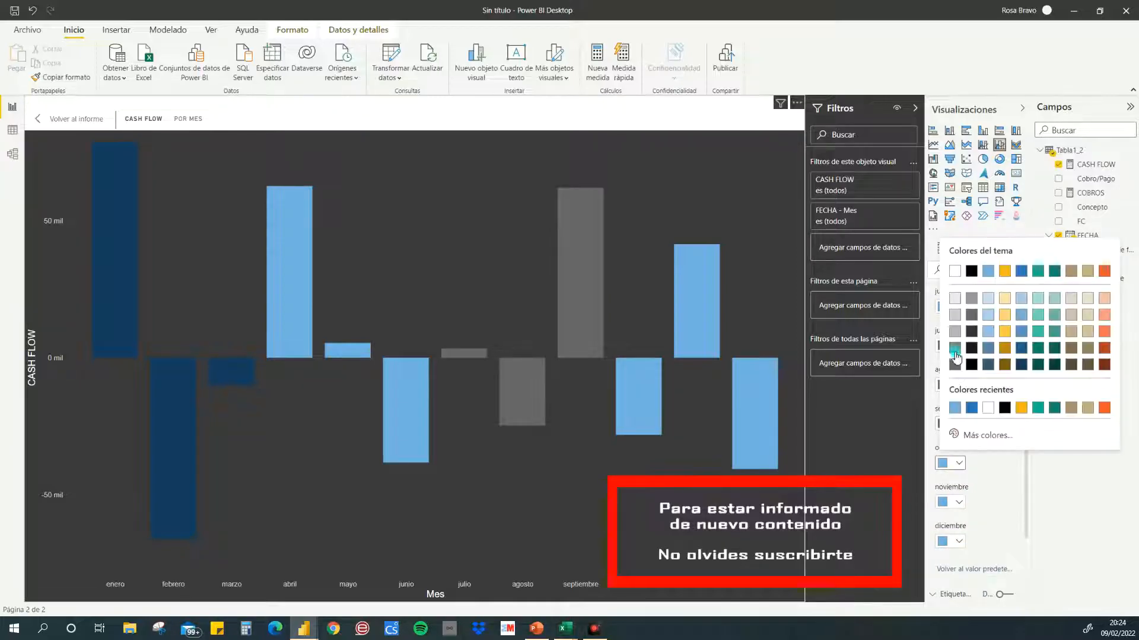
left_click(953, 299)
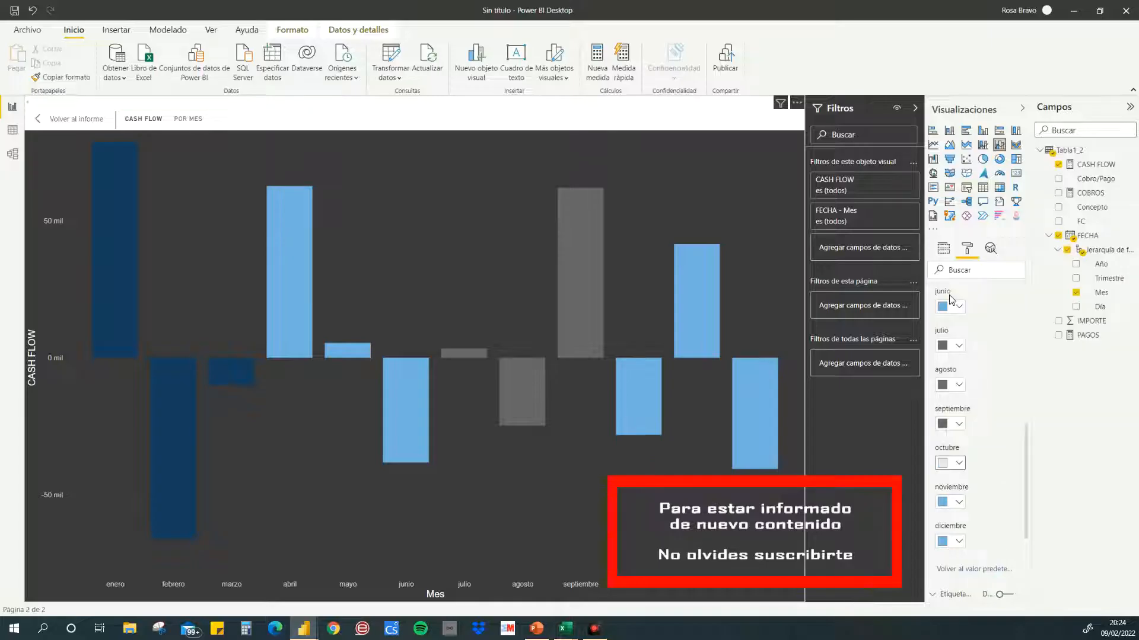
left_click(964, 501)
left_click(955, 342)
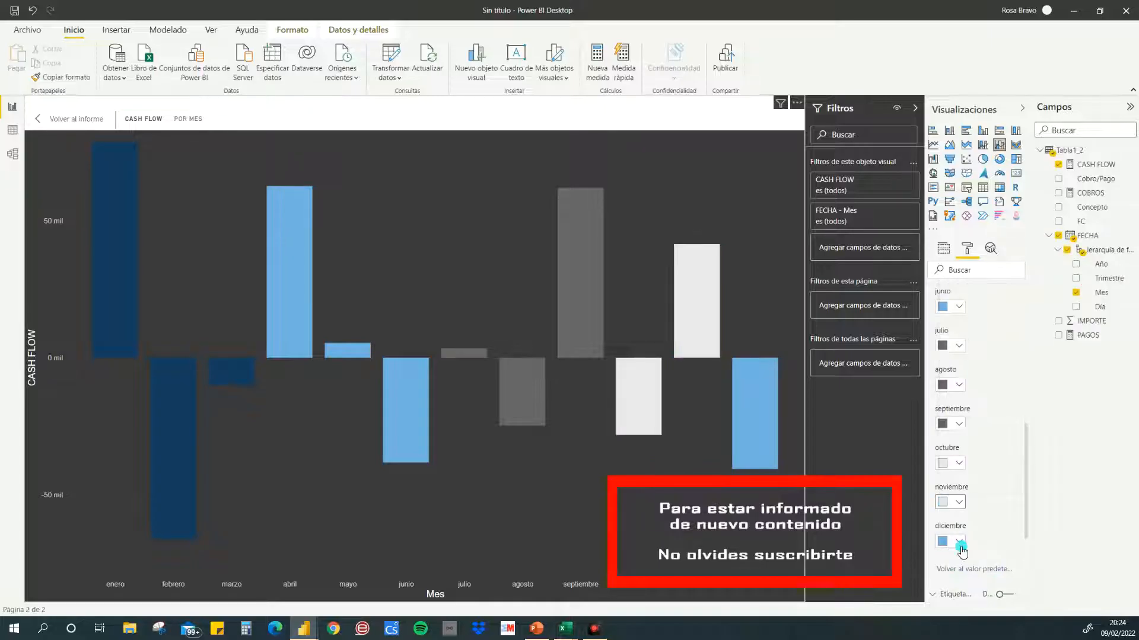
left_click(959, 541)
left_click(954, 377)
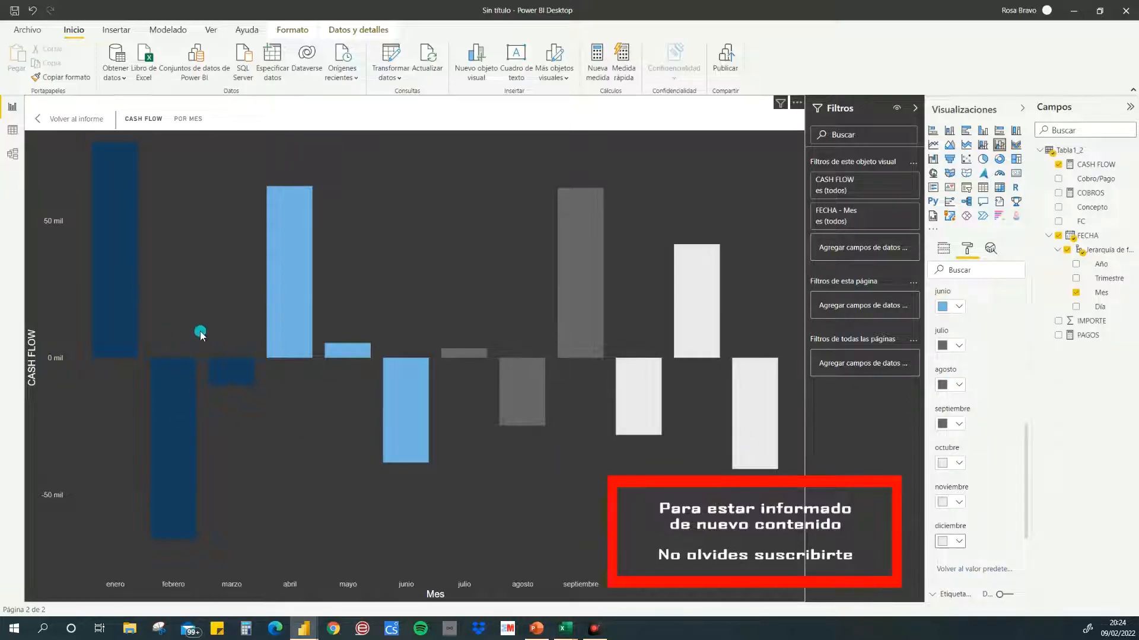
Step: Return to the report page, show the chart's field assignments and start a new measure named CASH FLOW AC
left_click(53, 118)
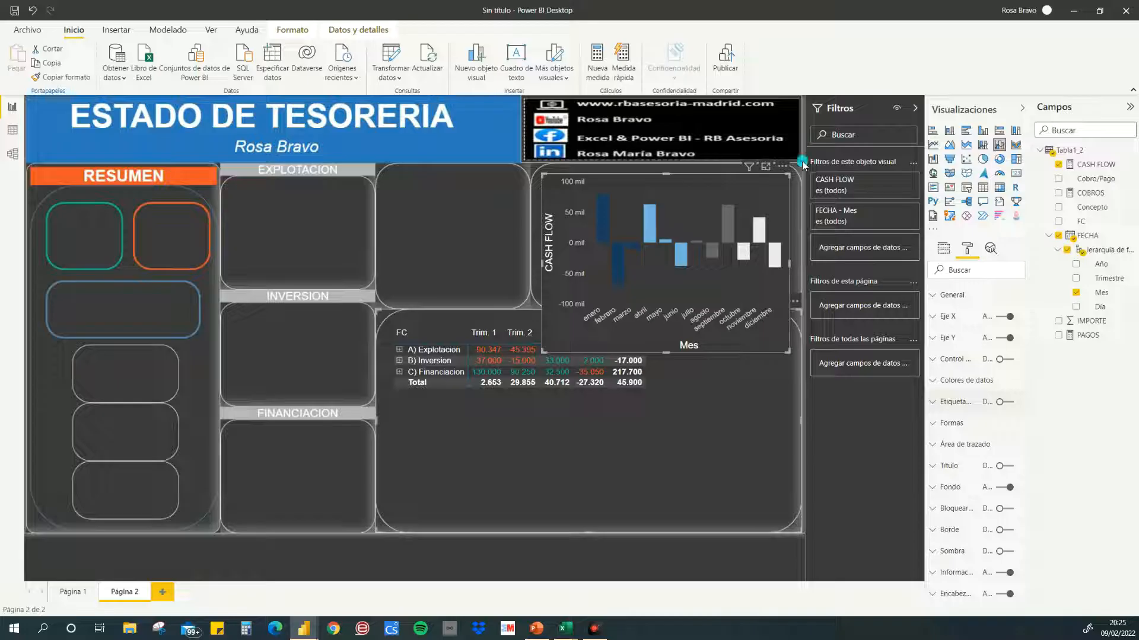
left_click(942, 252)
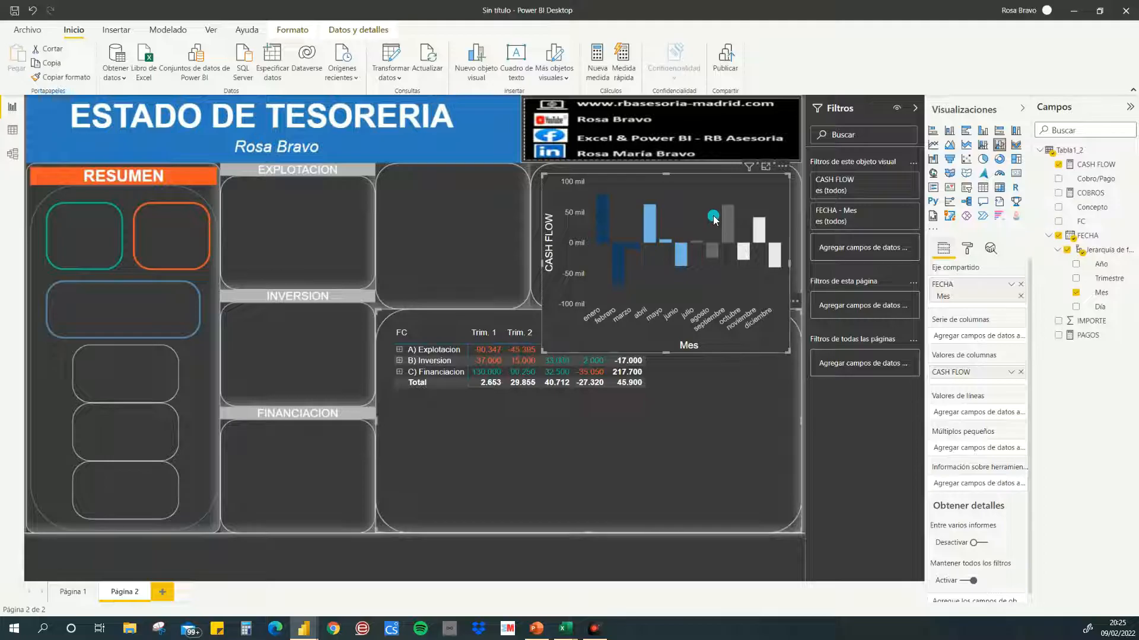
mouse_move(604, 244)
left_click(596, 61)
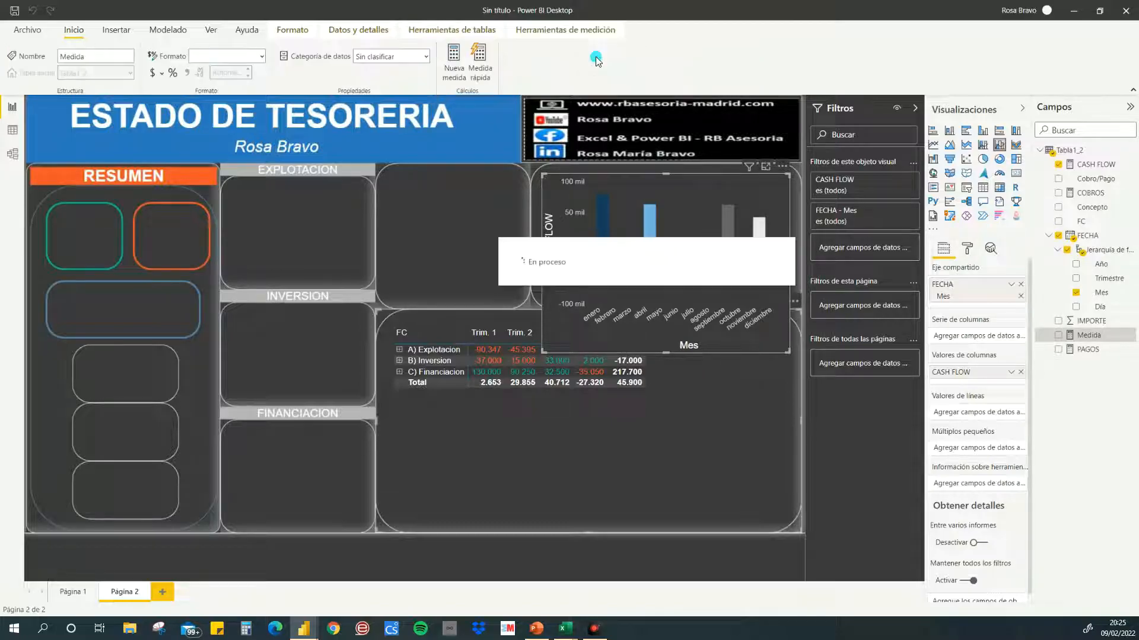
key("BackSpace")
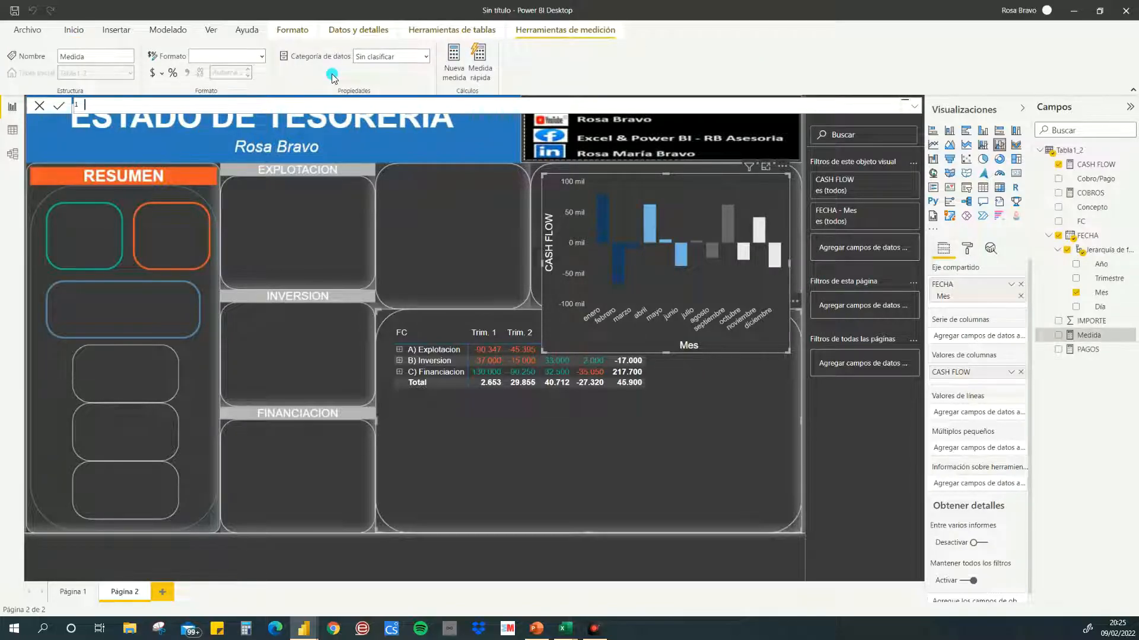
type("CASH FLOW AC=")
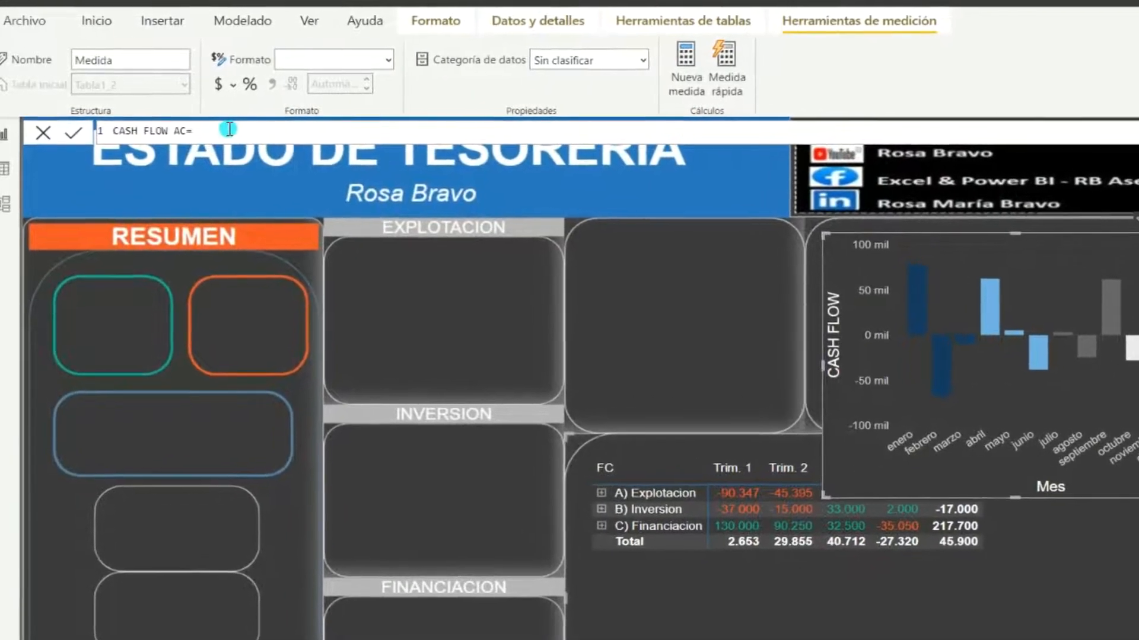
Step: Define the measure as TOTALYTD('Tabla1_2'[CASH FLOW],'Tabla1_2'[FECHA].[Date]) and format it with a thousands separator
type("TOTALYTD")
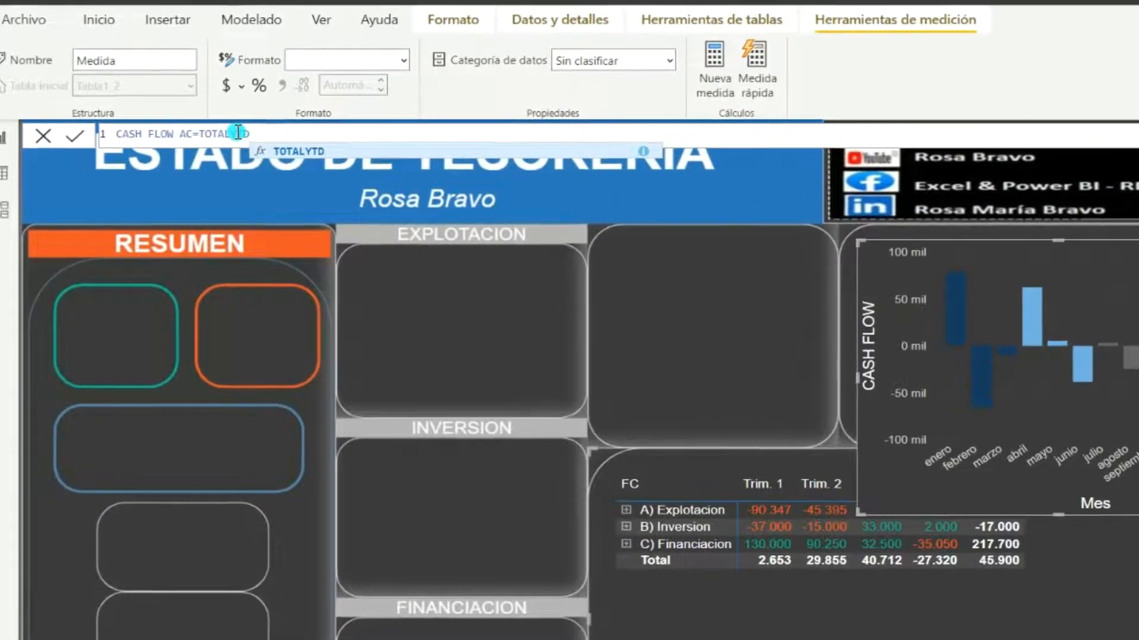
type("(")
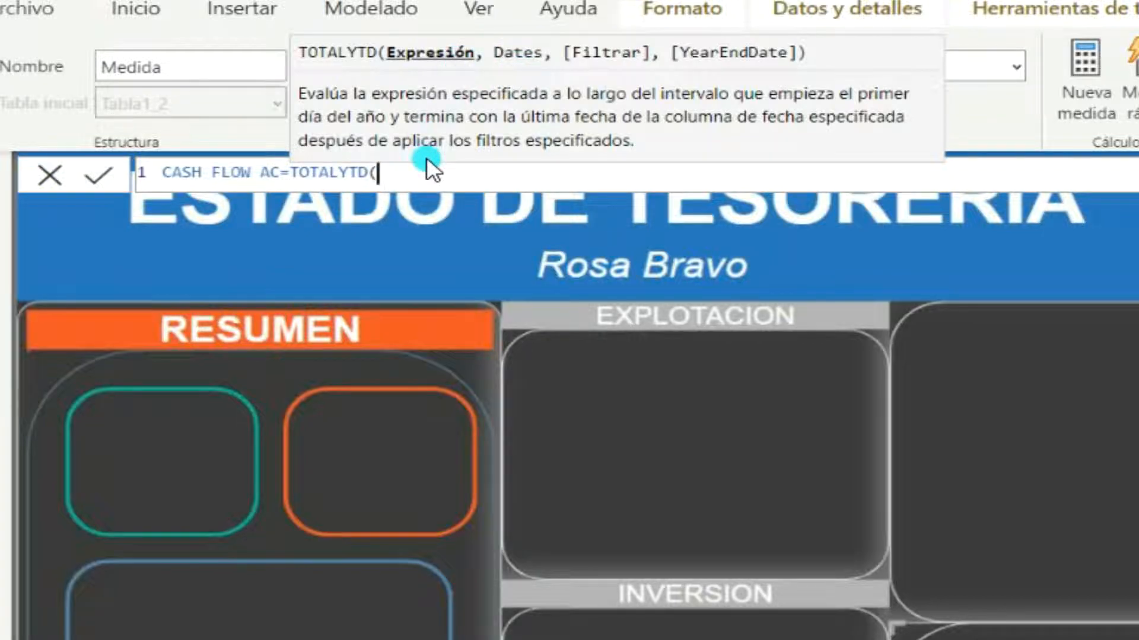
type("'")
left_click(455, 194)
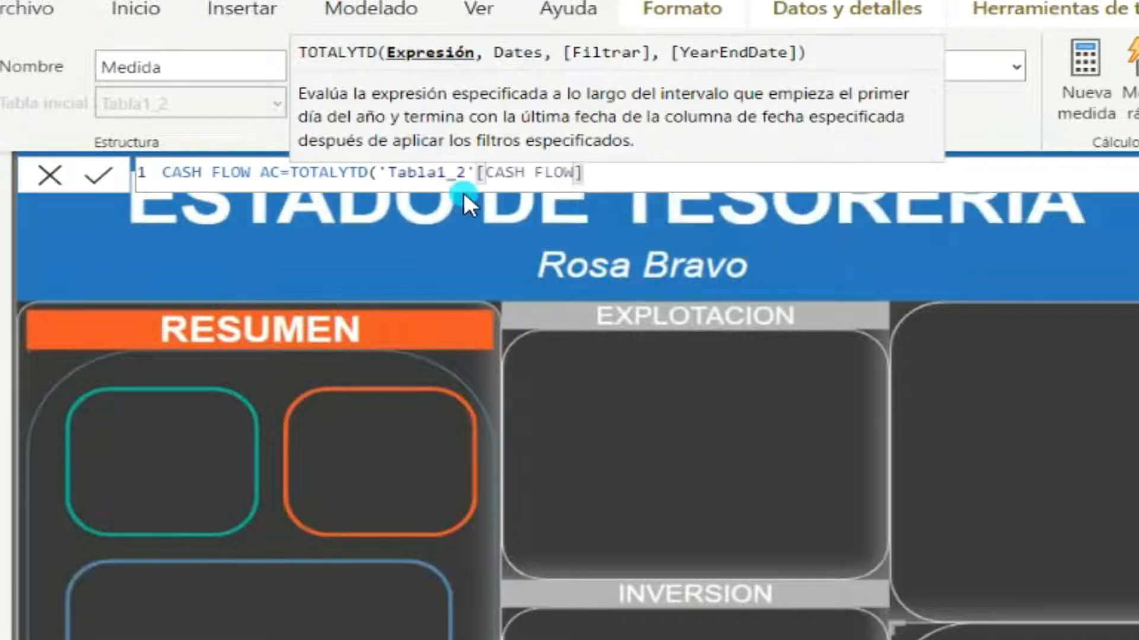
type(",")
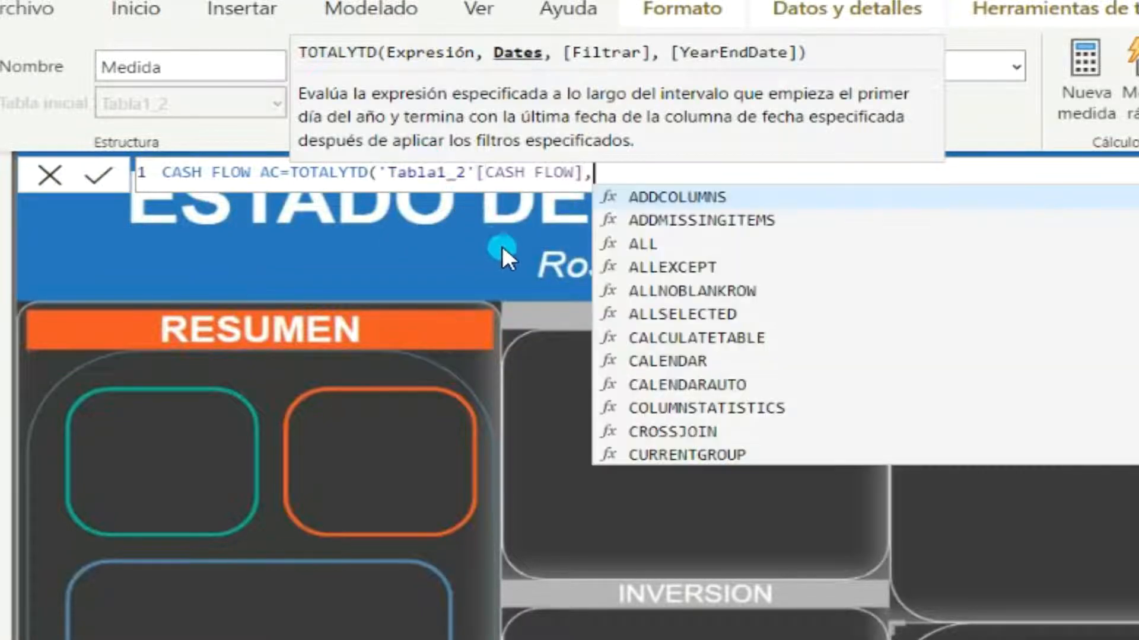
type("'")
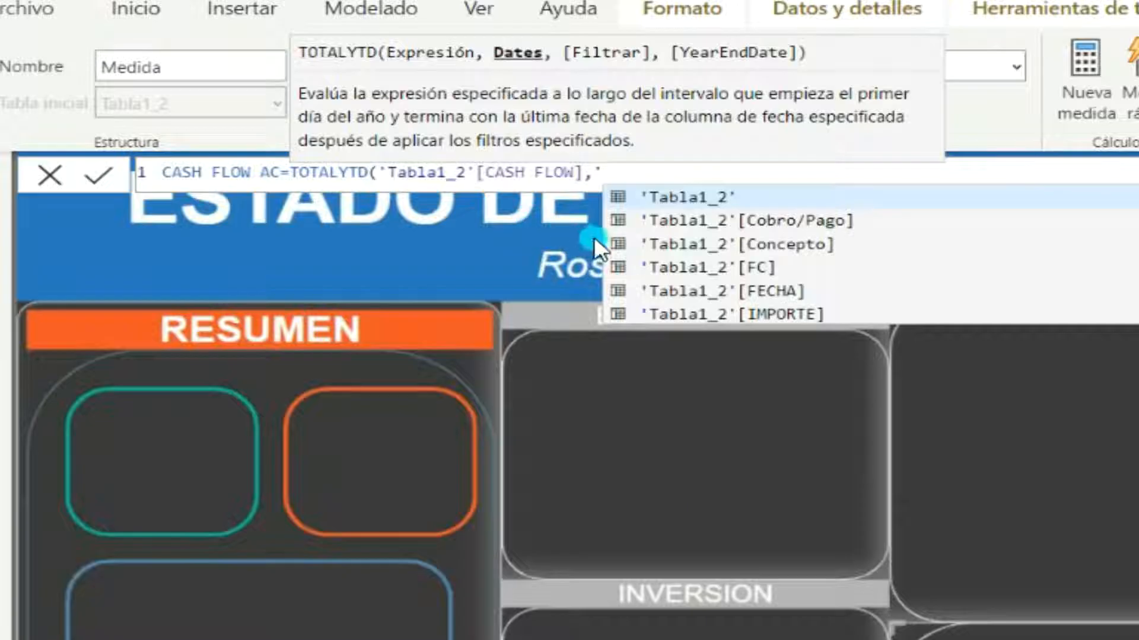
left_click(702, 292)
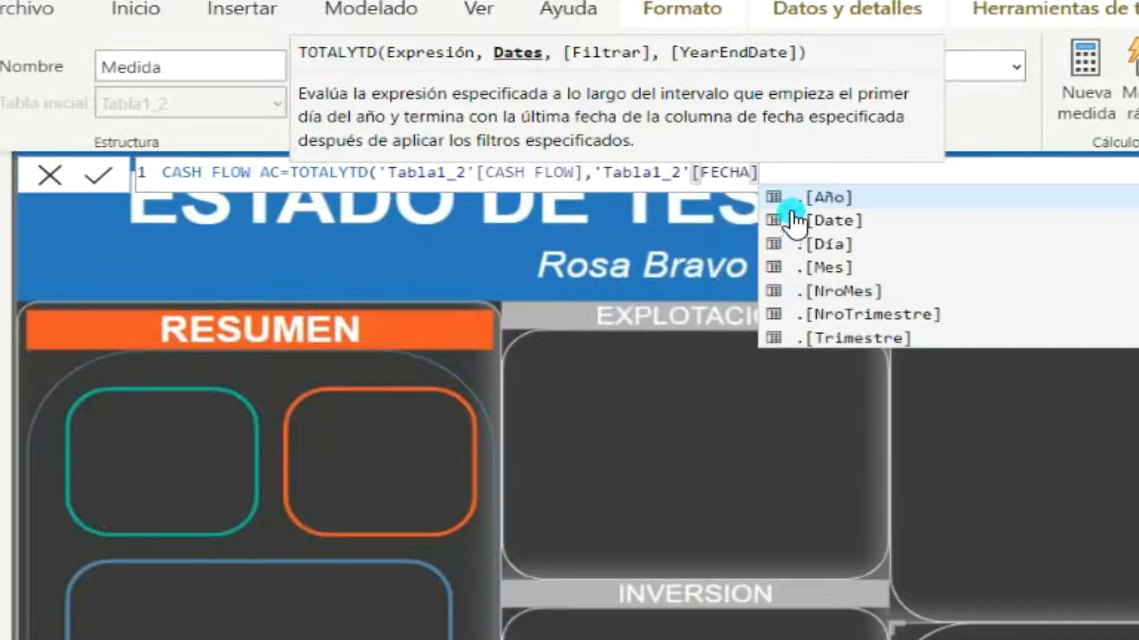
left_click(812, 220)
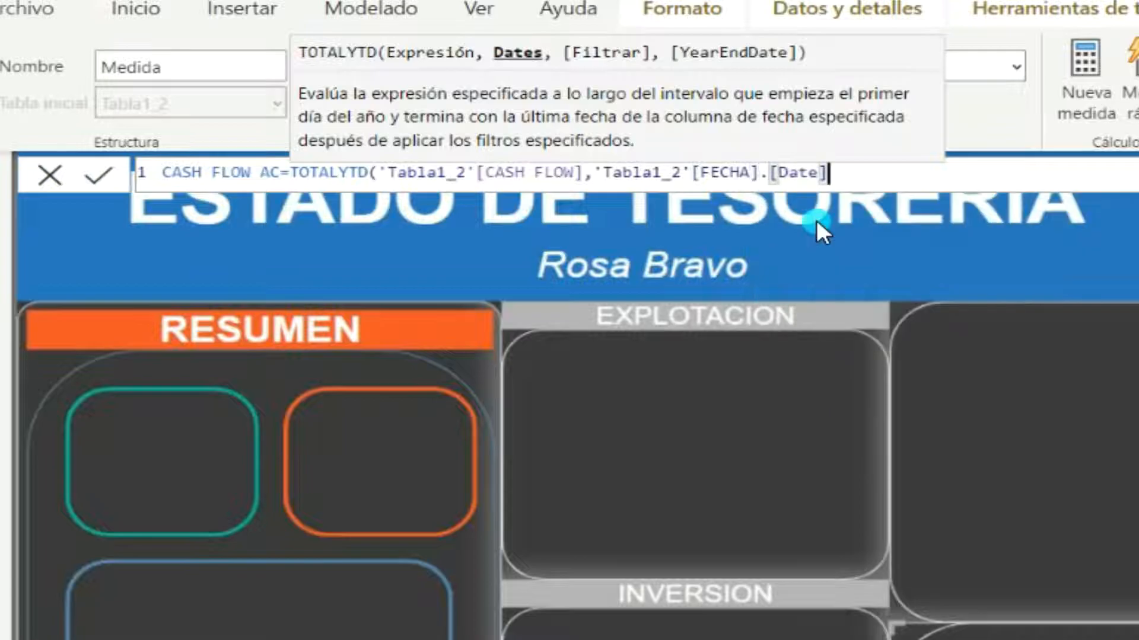
type(")")
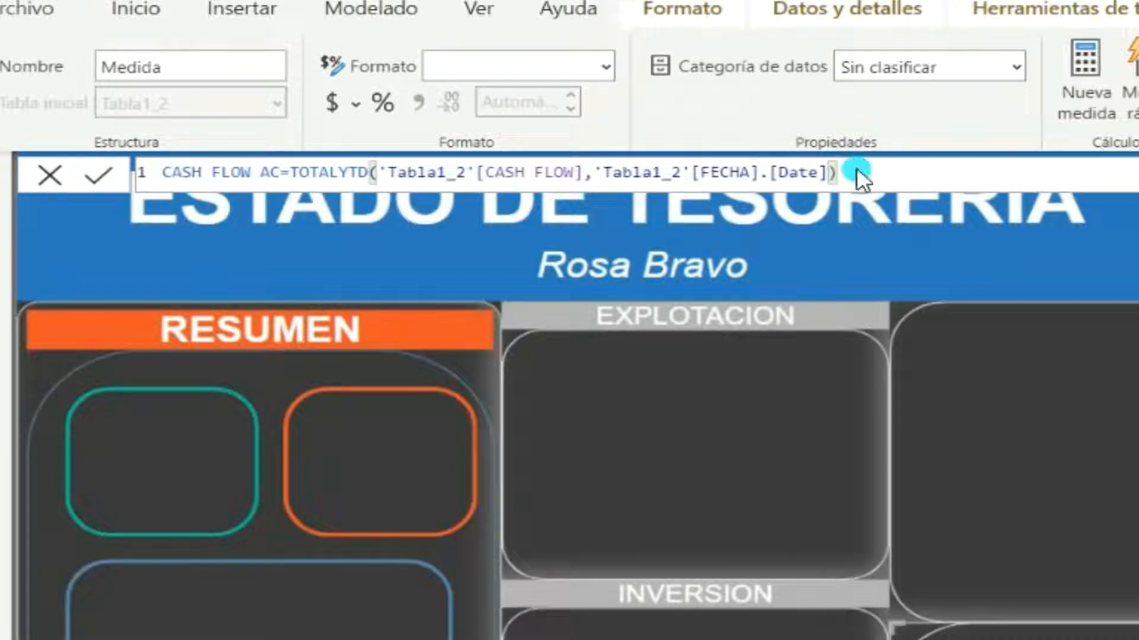
key("Return")
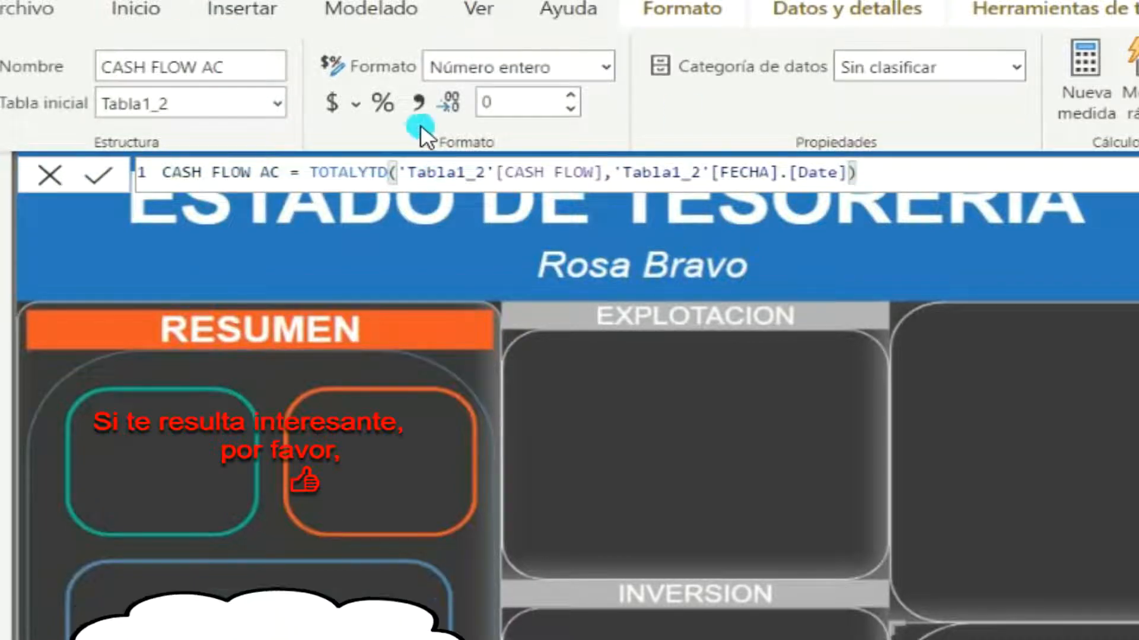
left_click(419, 102)
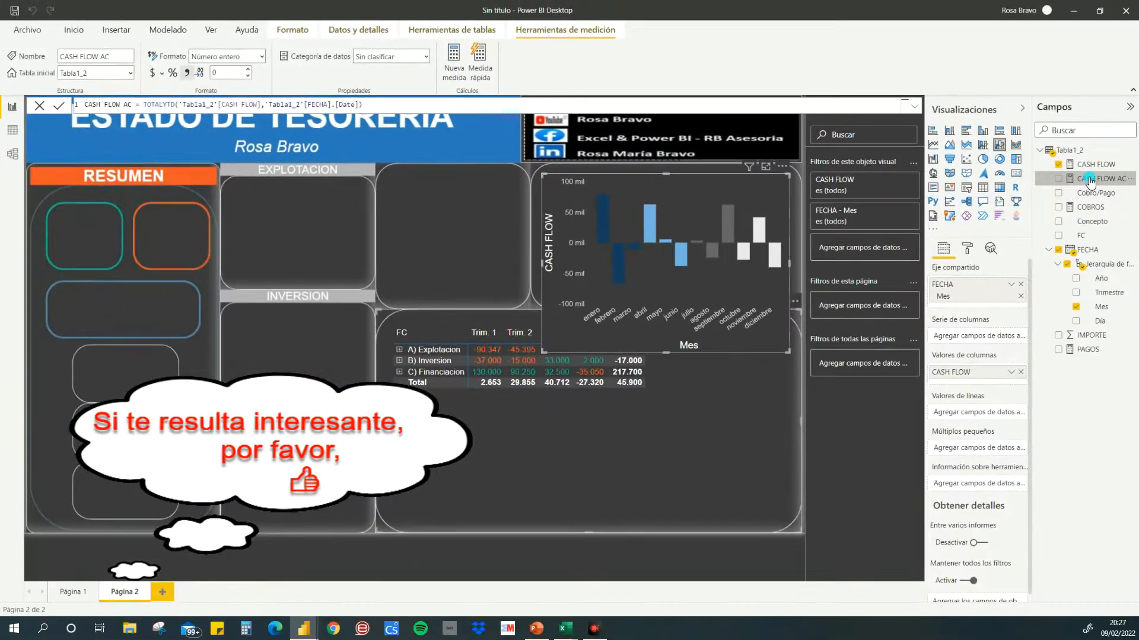
Step: Add CASH FLOW AC as the monthly chart's line values and inspect the febrero and marzo line points in focus mode
left_click_drag(1090, 181, 978, 415)
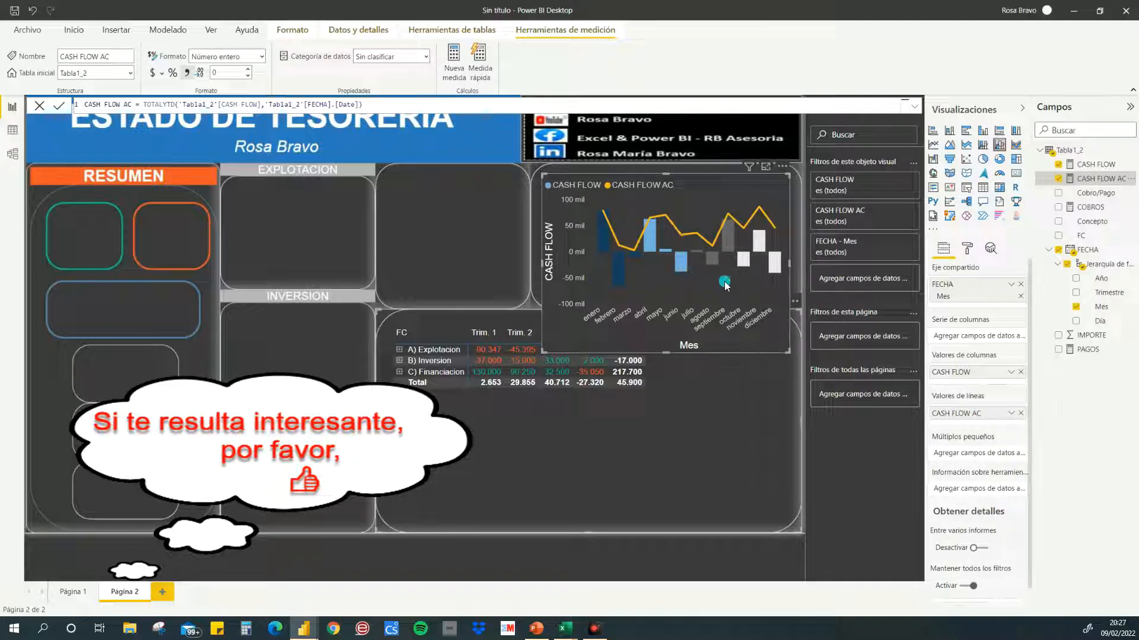
left_click(765, 167)
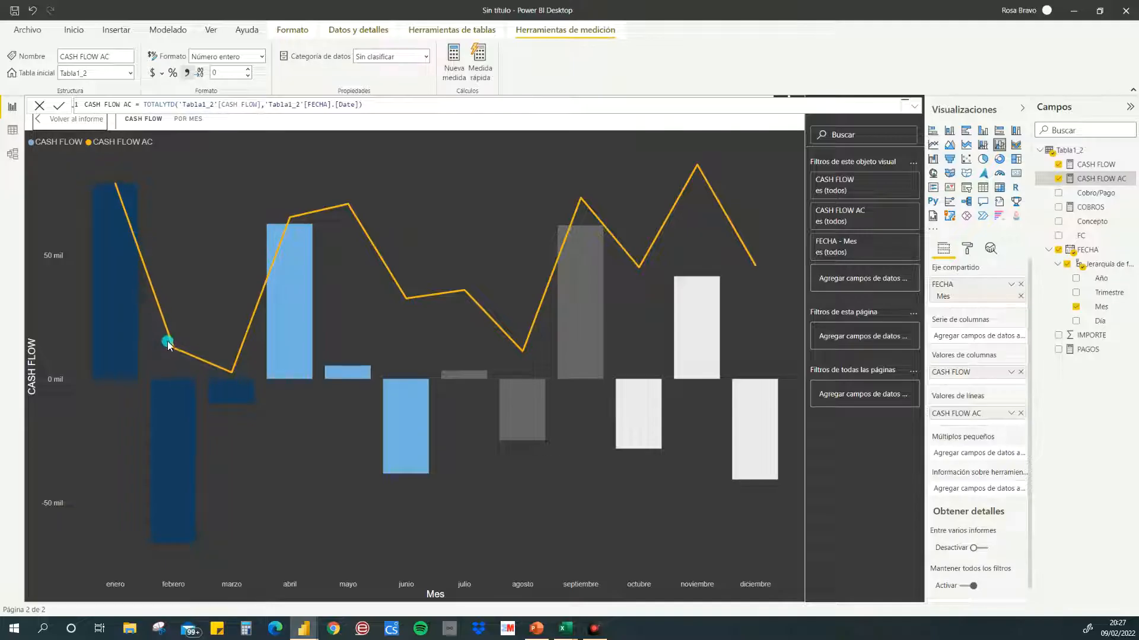
mouse_move(172, 345)
mouse_move(234, 391)
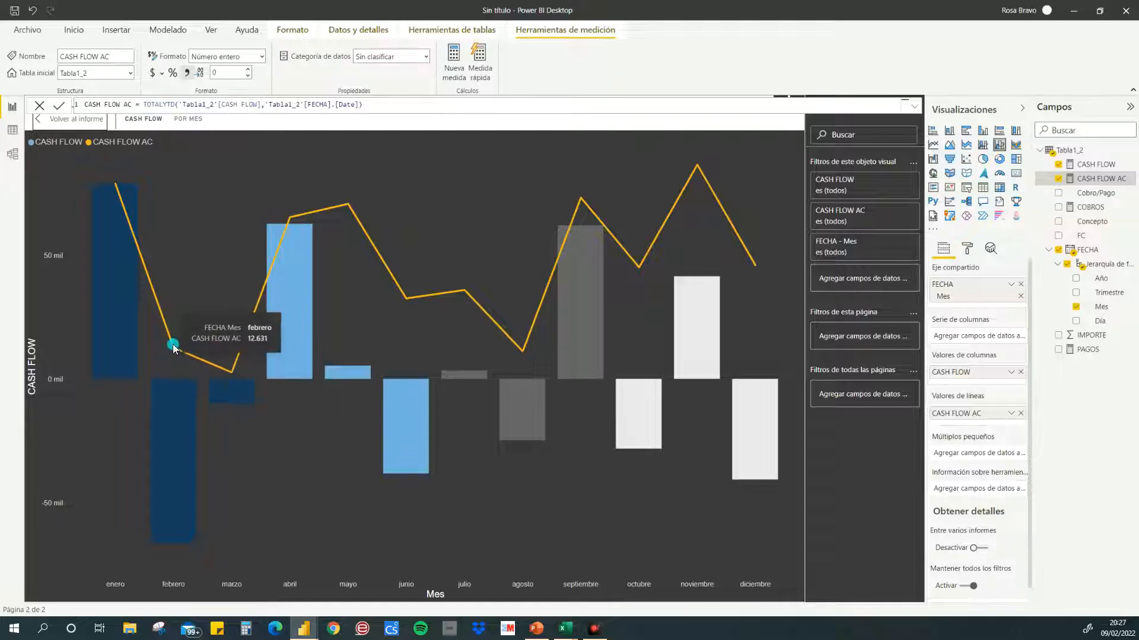
mouse_move(230, 371)
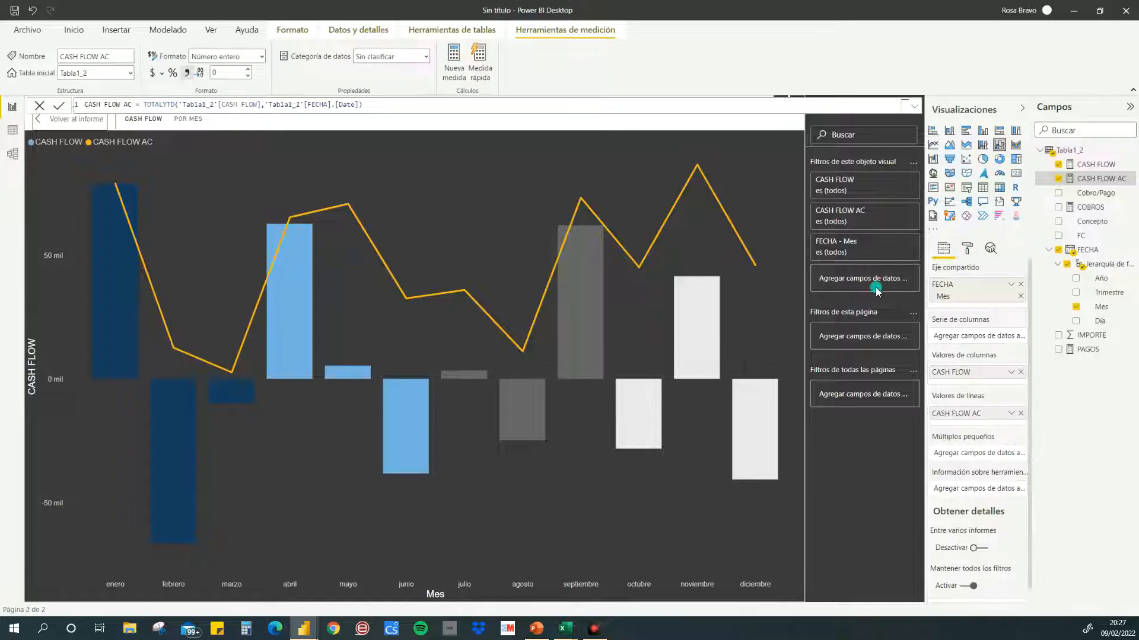
Step: Colour the CASH FLOW AC line of the monthly chart white
left_click(966, 248)
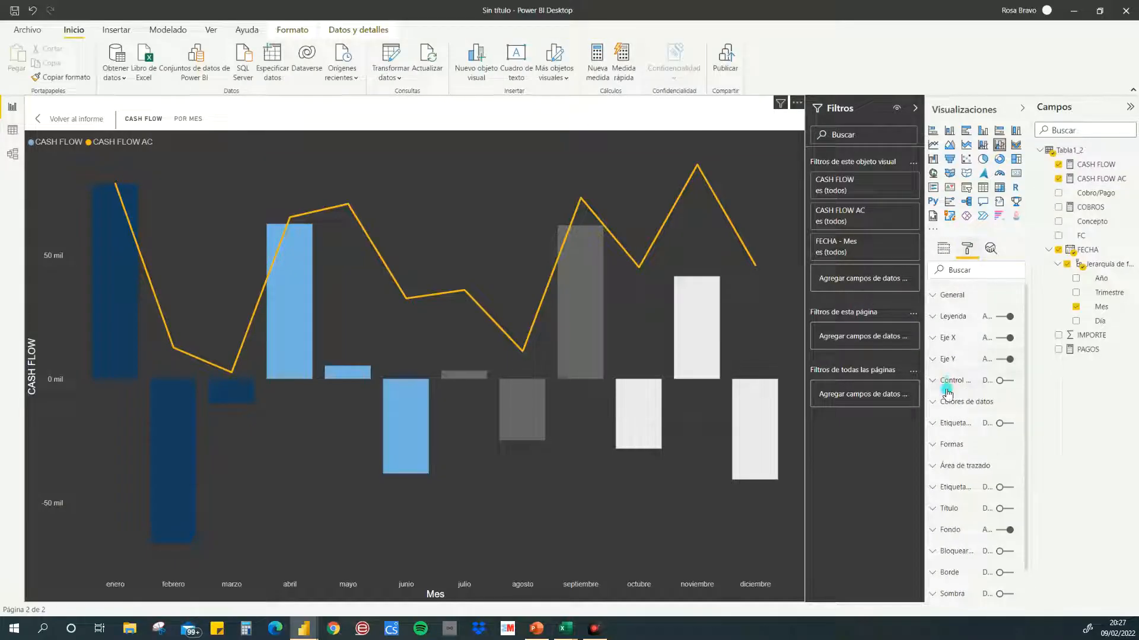
left_click(937, 403)
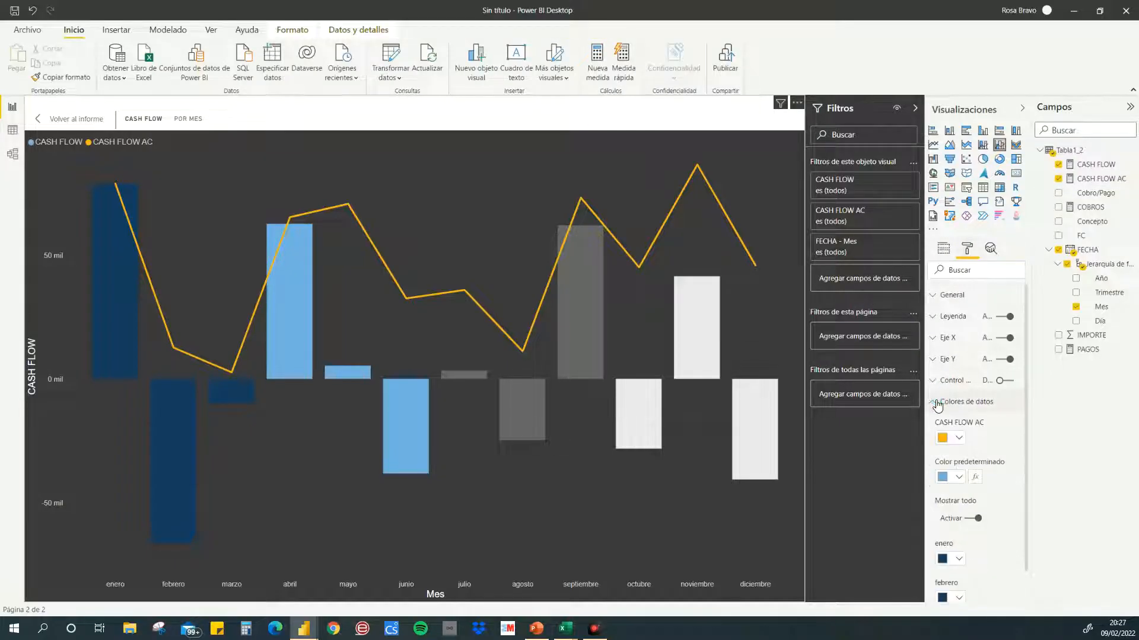
left_click(960, 439)
left_click(988, 384)
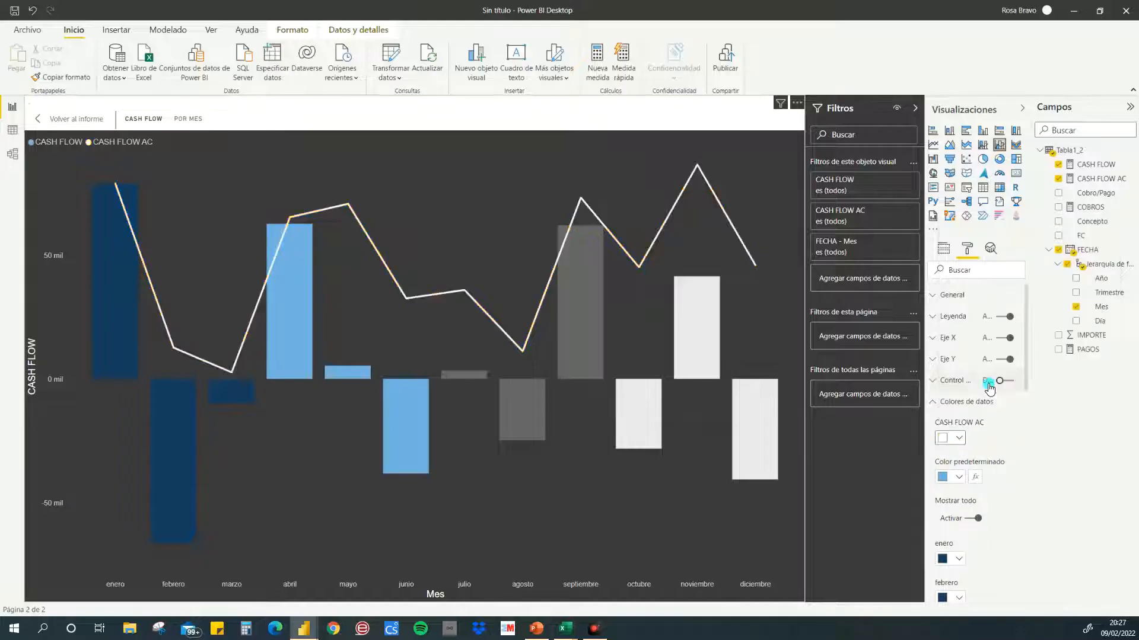
scroll(988, 484, "down", 10)
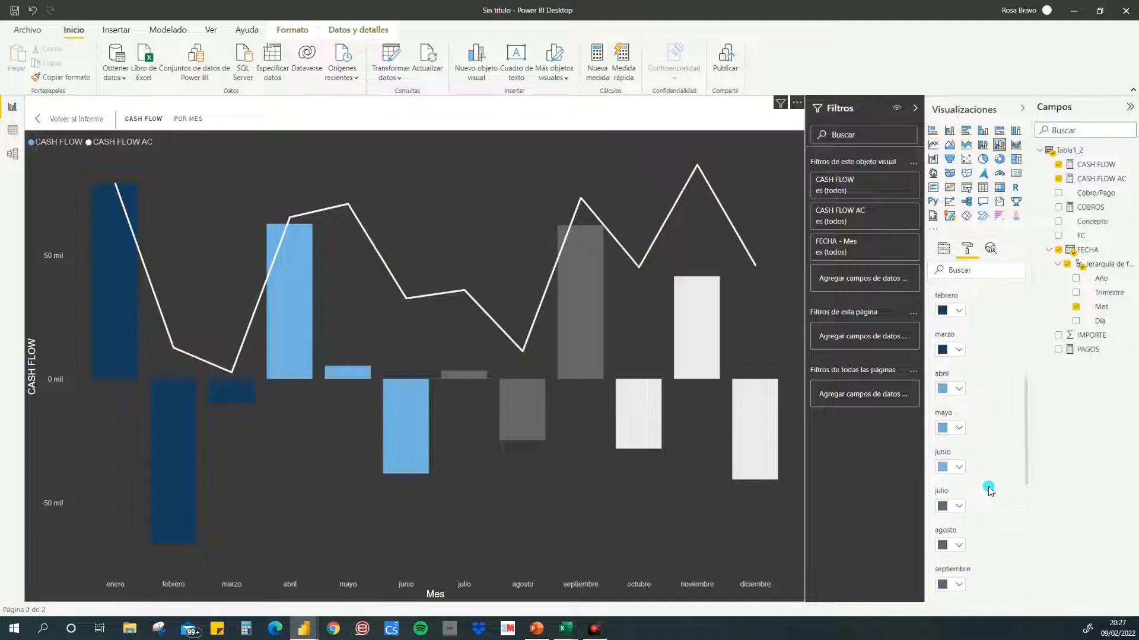
scroll(990, 486, "down", 3)
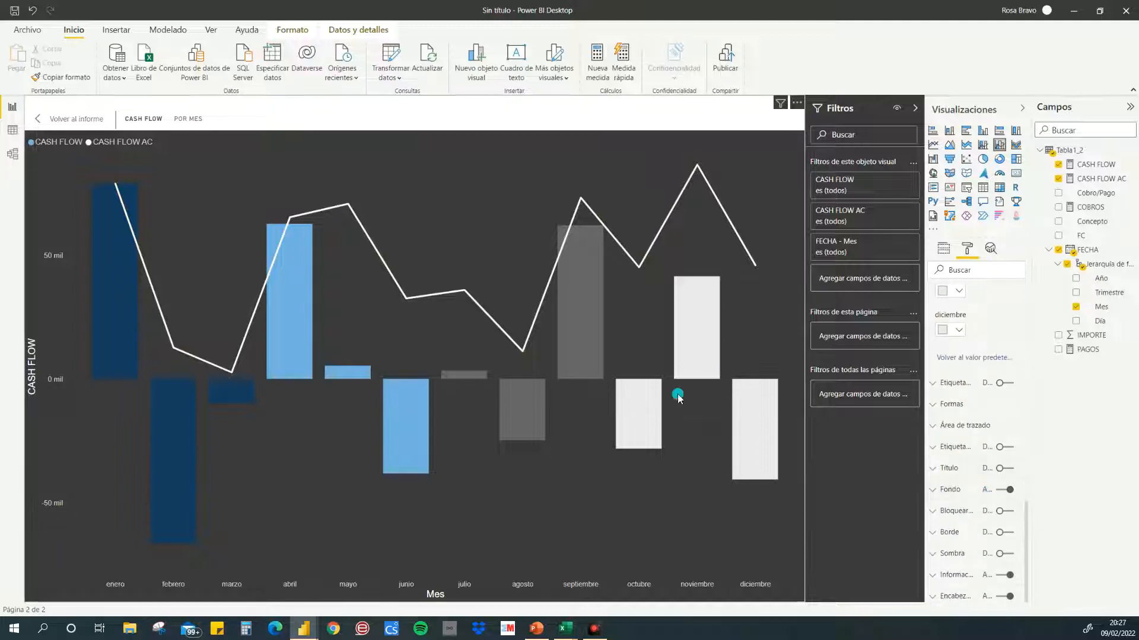
Step: Return to the report page and resize the monthly chart to fit inside its rounded frame above the matrix
left_click(47, 121)
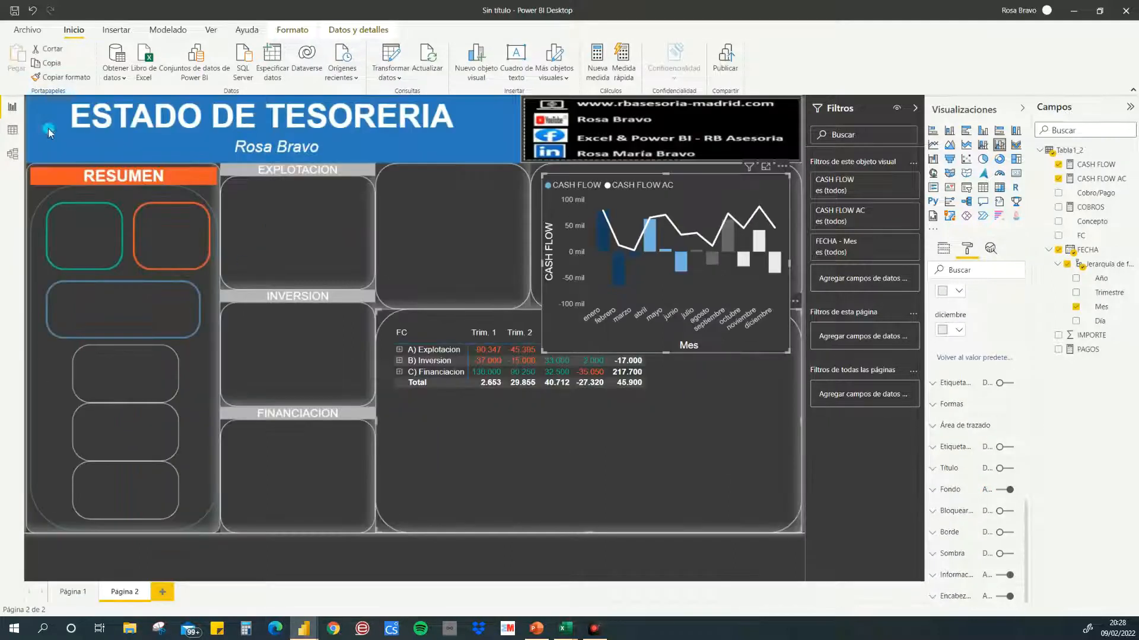
left_click_drag(665, 352, 659, 297)
left_click(488, 395)
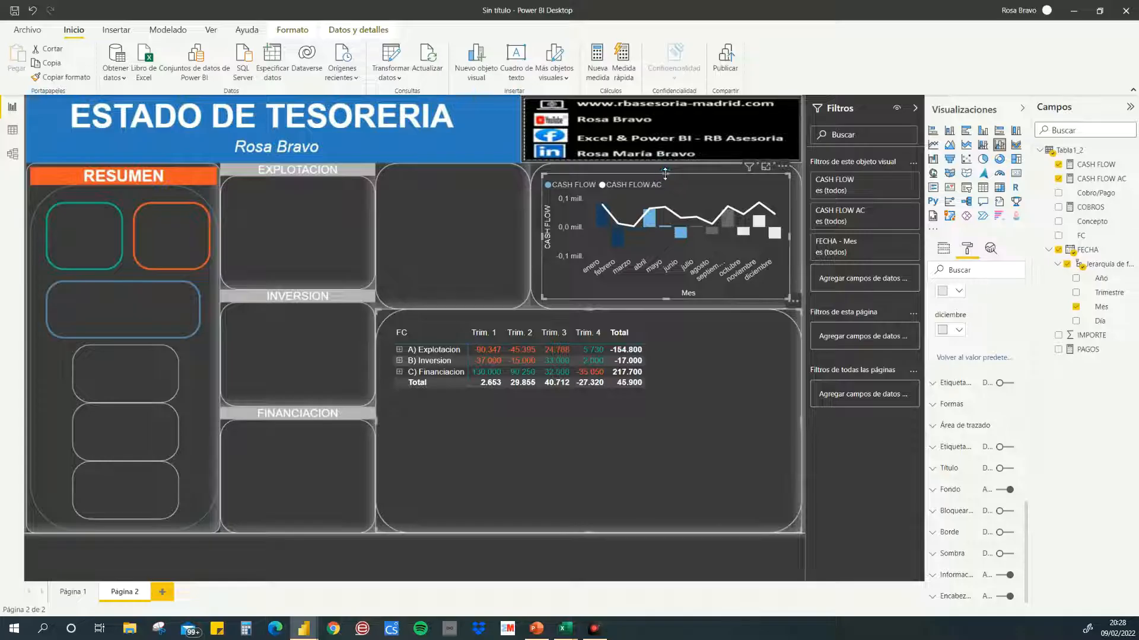
left_click_drag(665, 173, 664, 168)
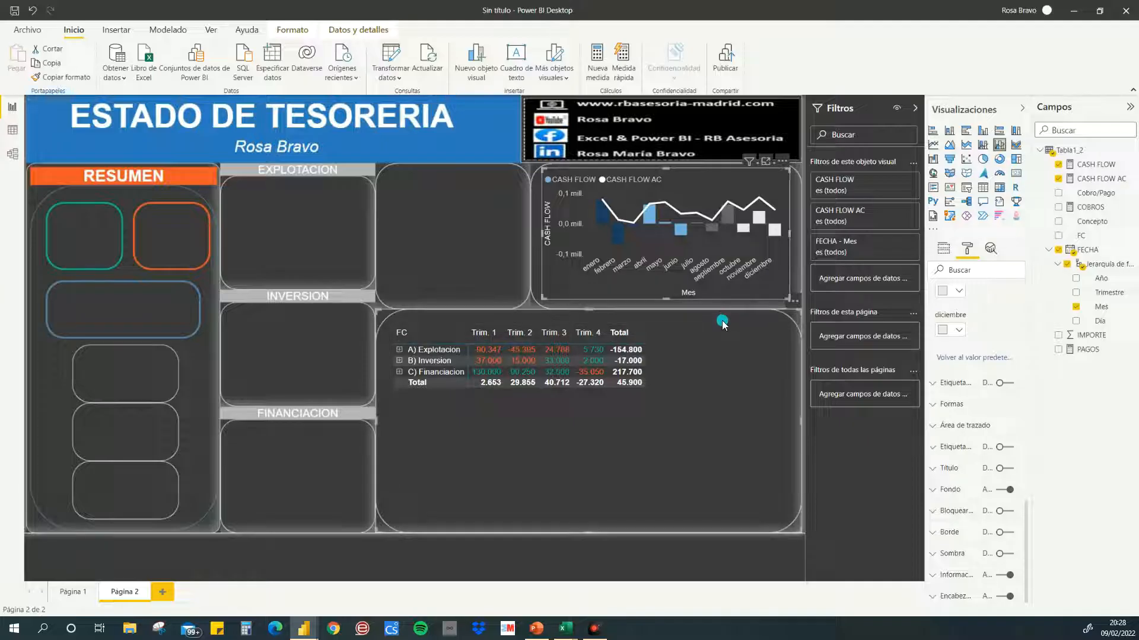
Step: Examine how the monthly chart responds to filtering by the matrix rows A) Explotacion, B) Inversion and C) Financiacion, and clear the selection
left_click(431, 352)
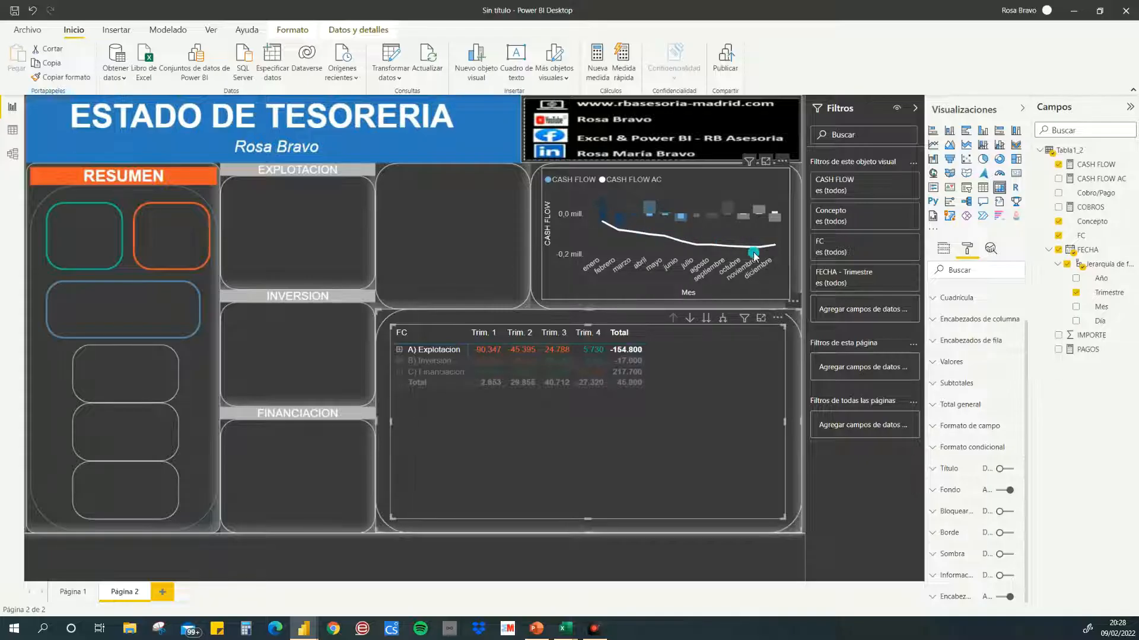
left_click(428, 361)
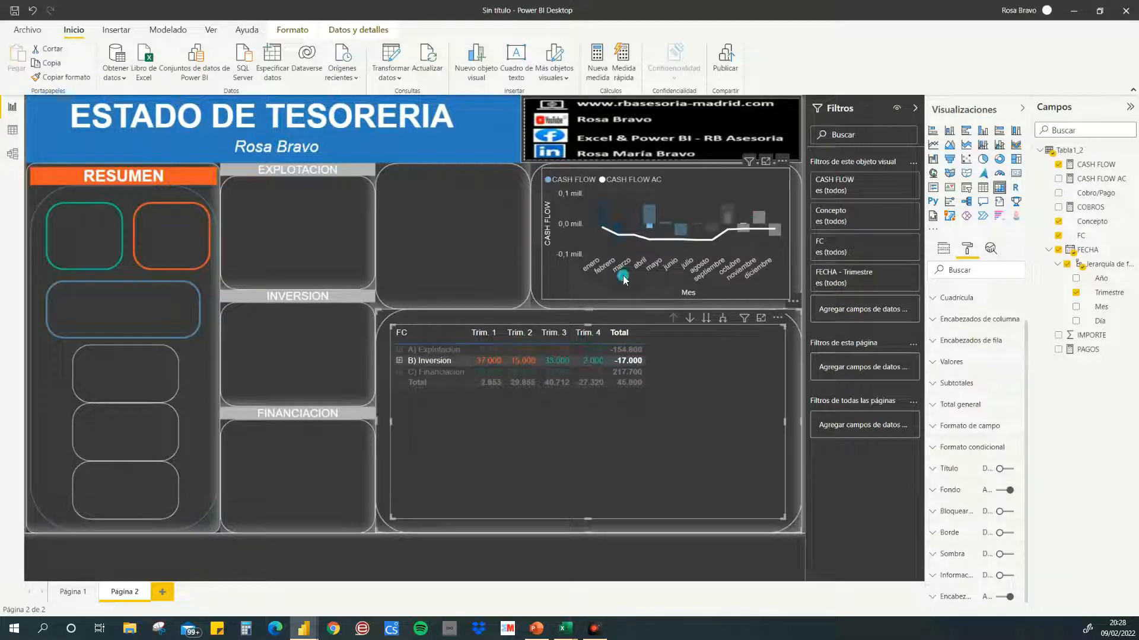
left_click(436, 371)
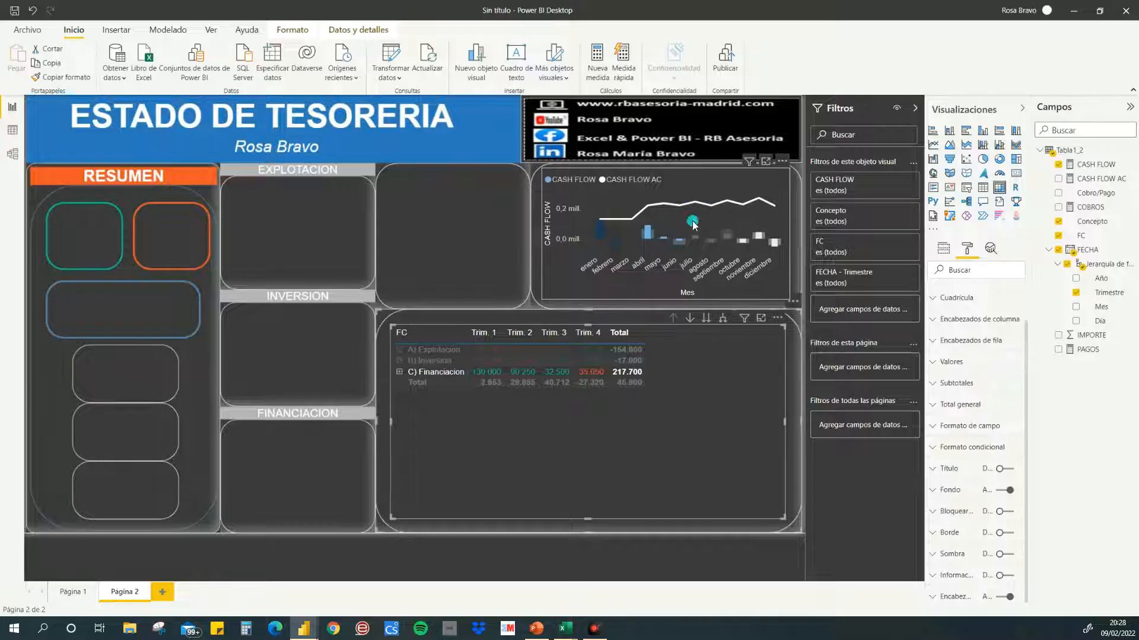
left_click(439, 371)
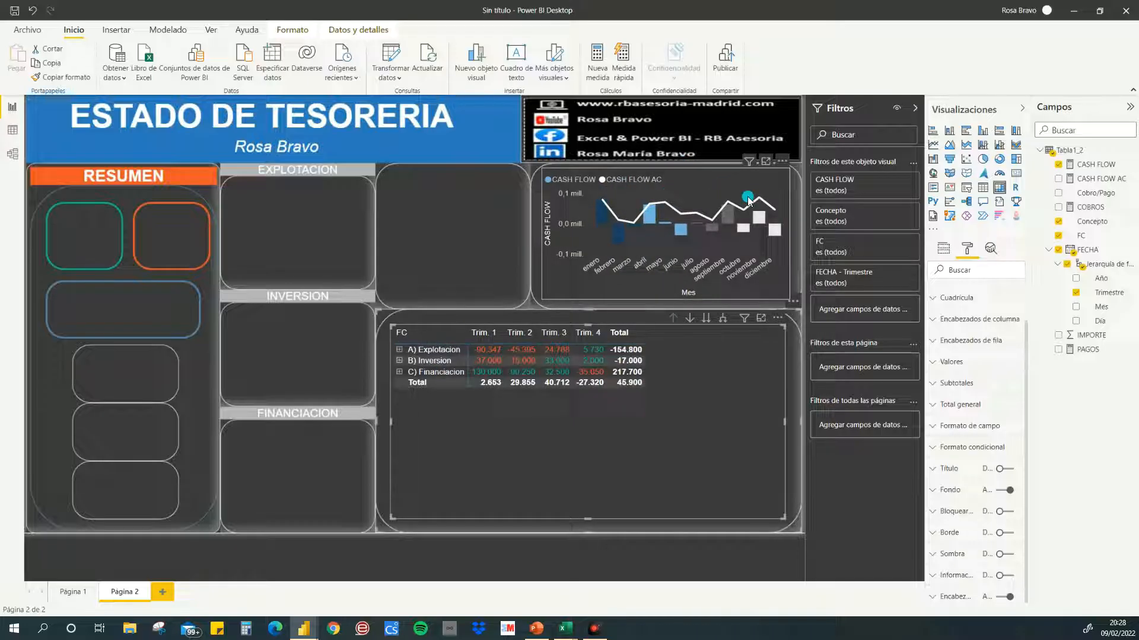
left_click(428, 349)
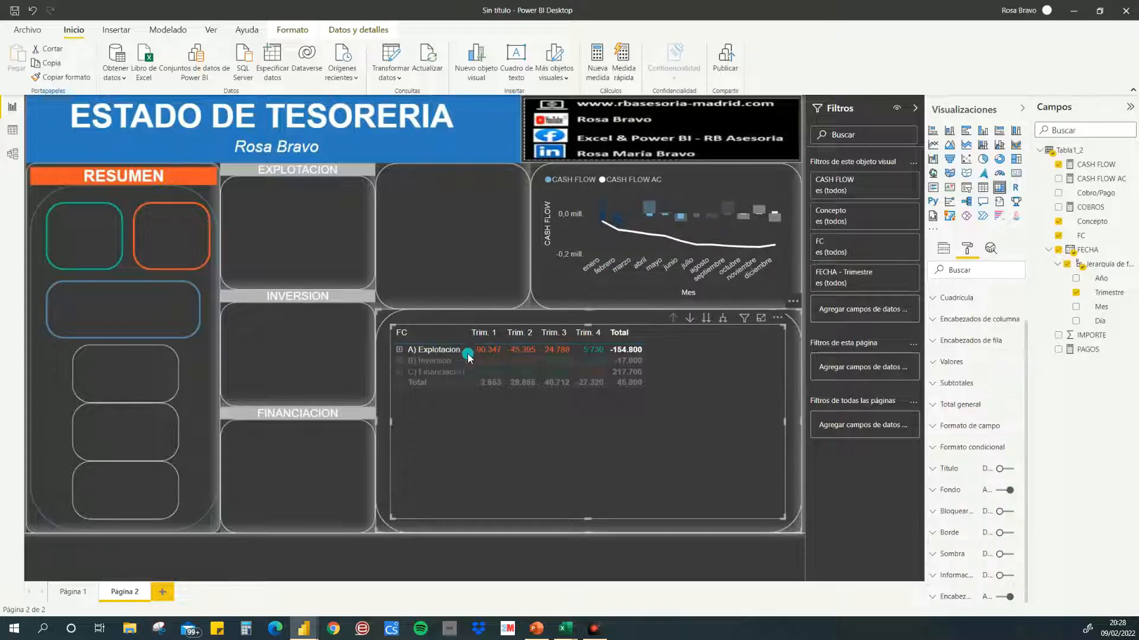
left_click(436, 360)
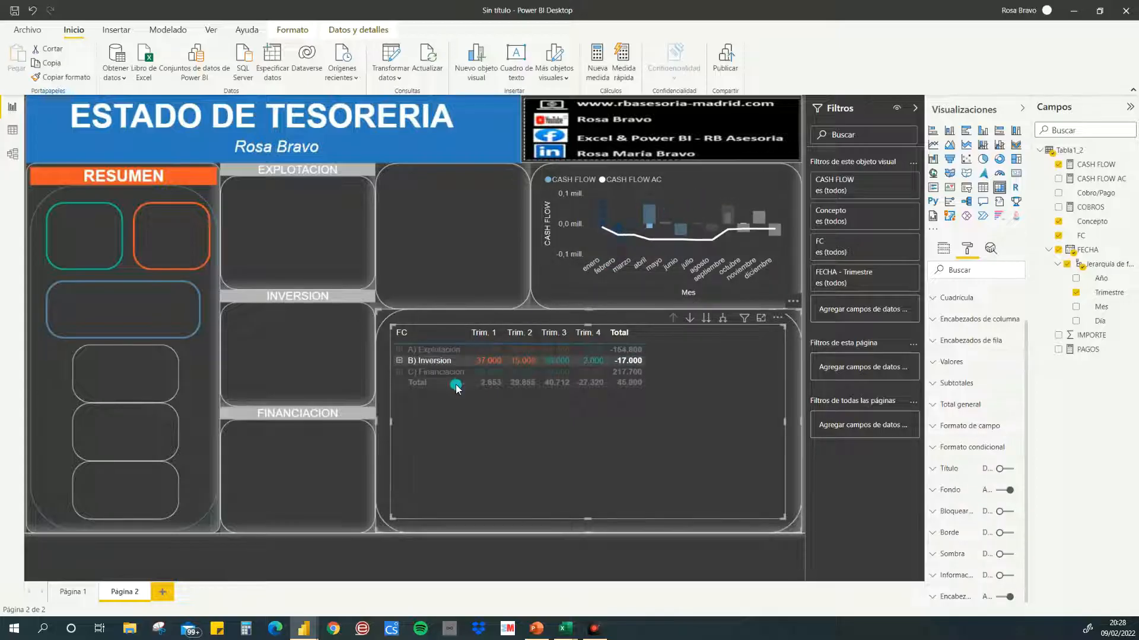
left_click(440, 372)
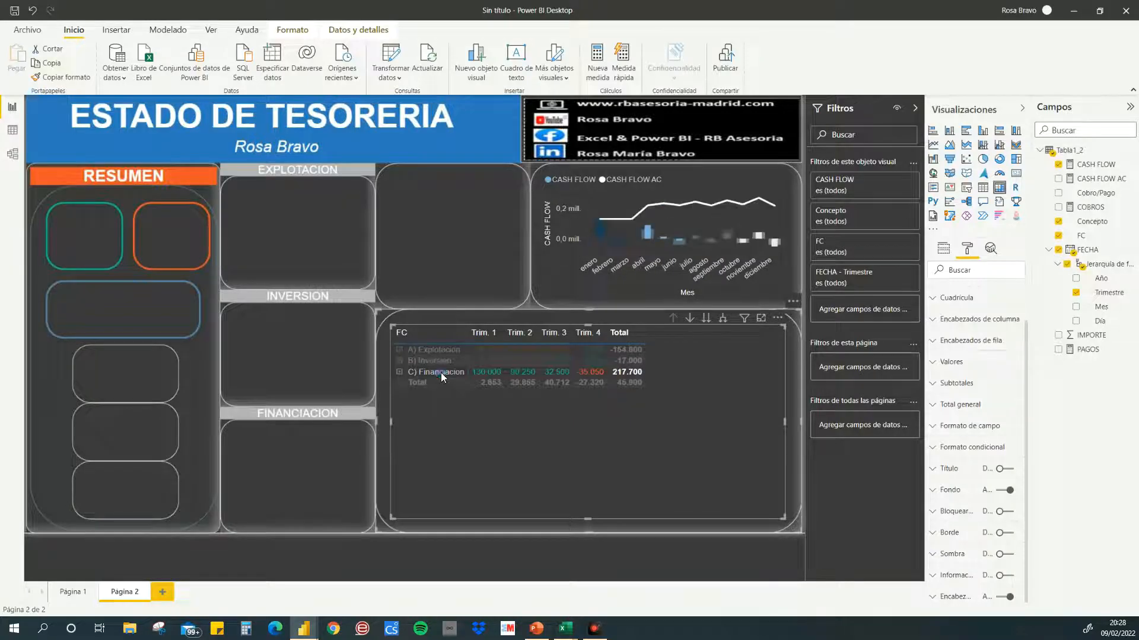
left_click(442, 374)
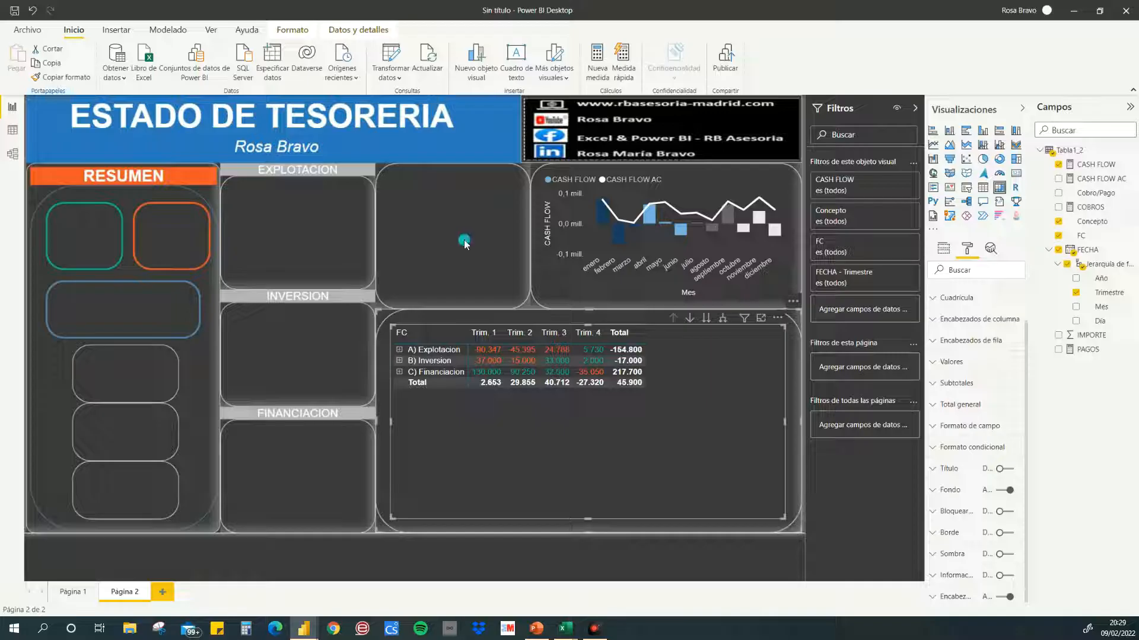
Step: Add a separate waterfall chart above the matrix with FC as category and CASH FLOW as values, and inspect it in focus mode
left_click(936, 161)
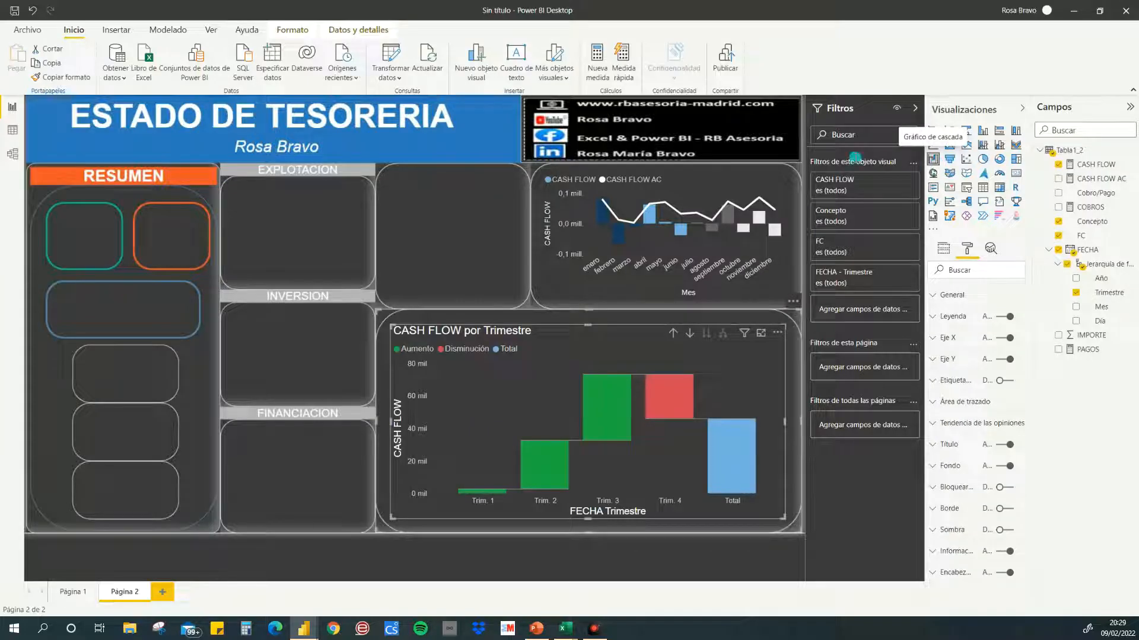
left_click(33, 10)
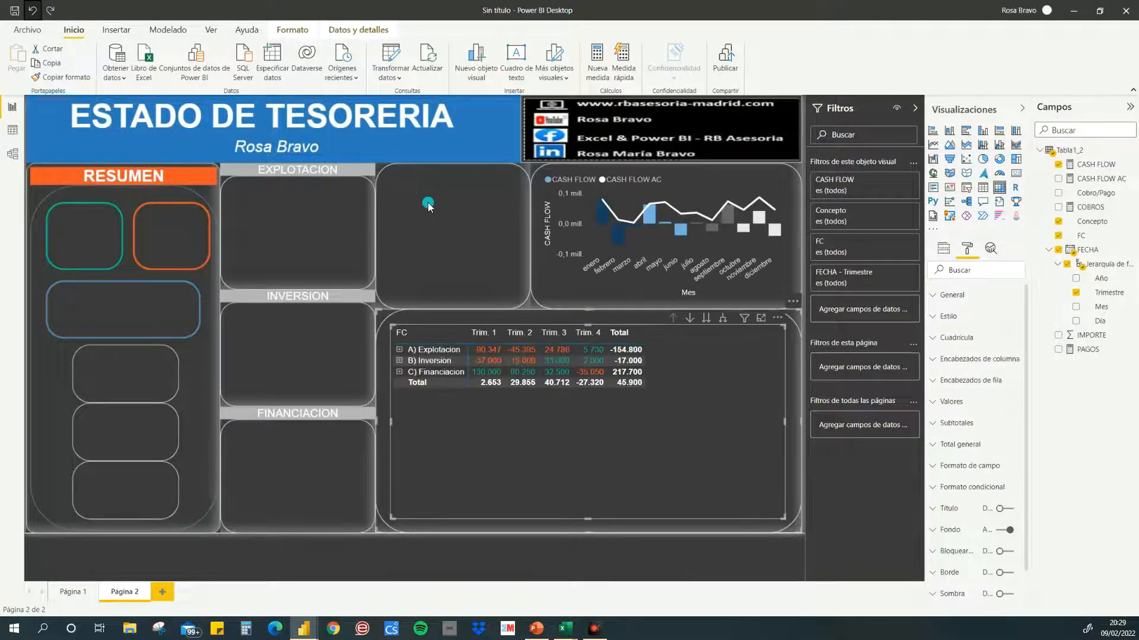
left_click(939, 157)
left_click_drag(212, 224, 572, 203)
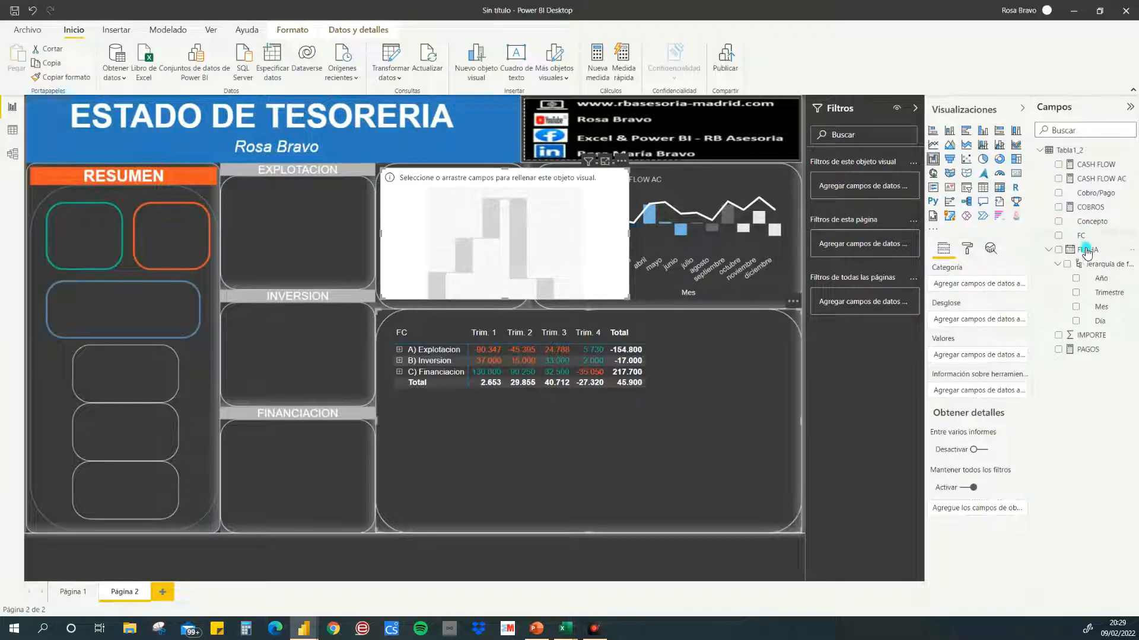
left_click_drag(1067, 264, 975, 289)
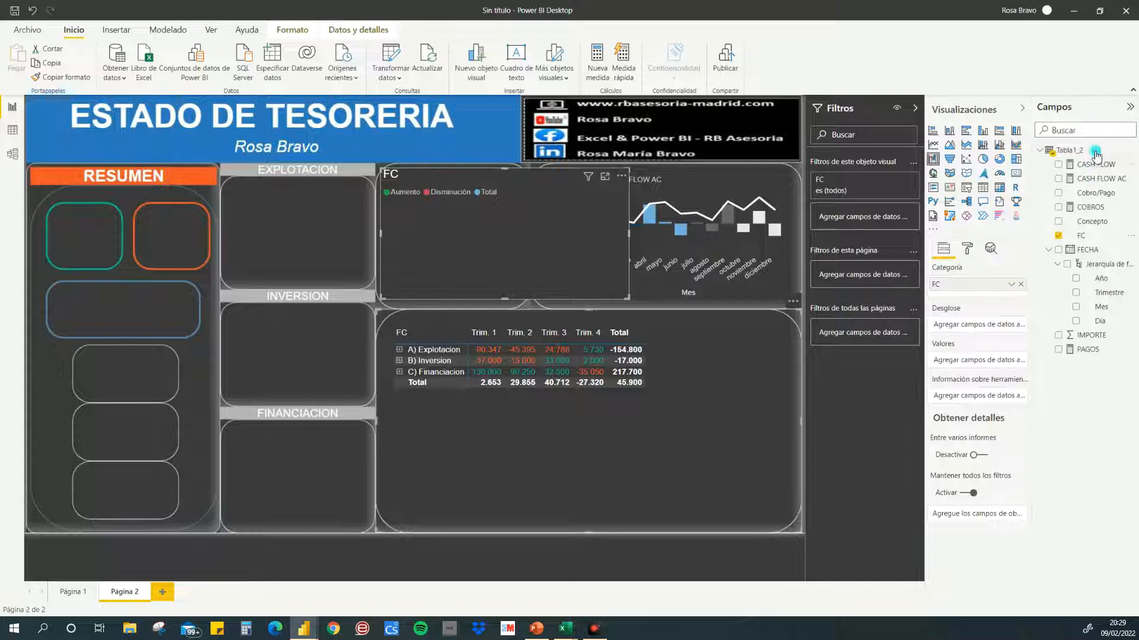
left_click_drag(1093, 168, 993, 362)
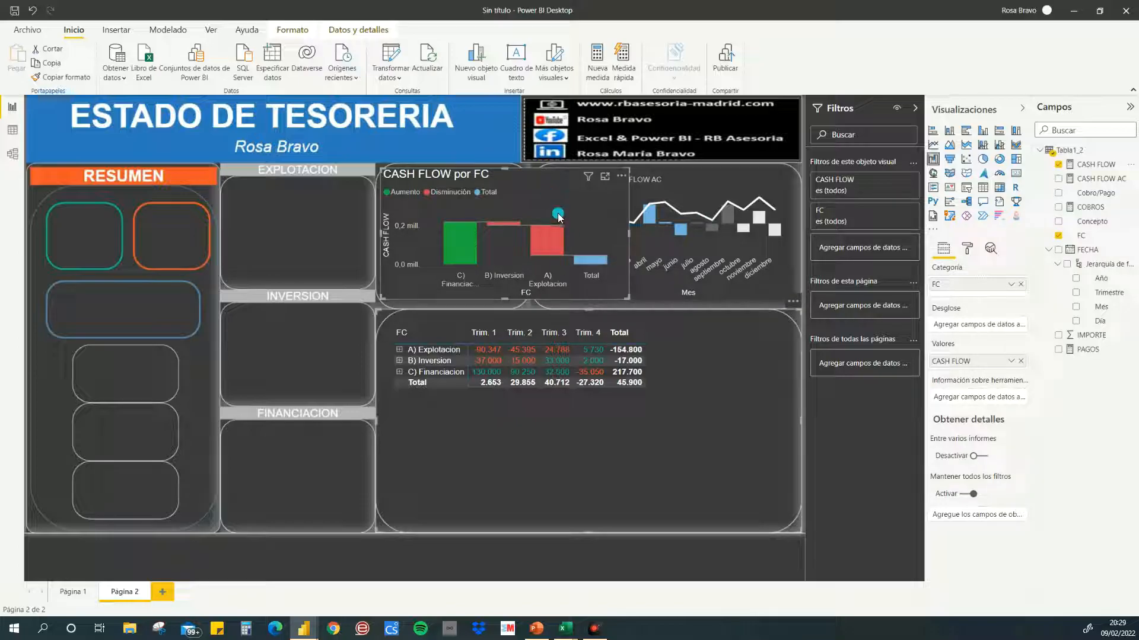
left_click(605, 176)
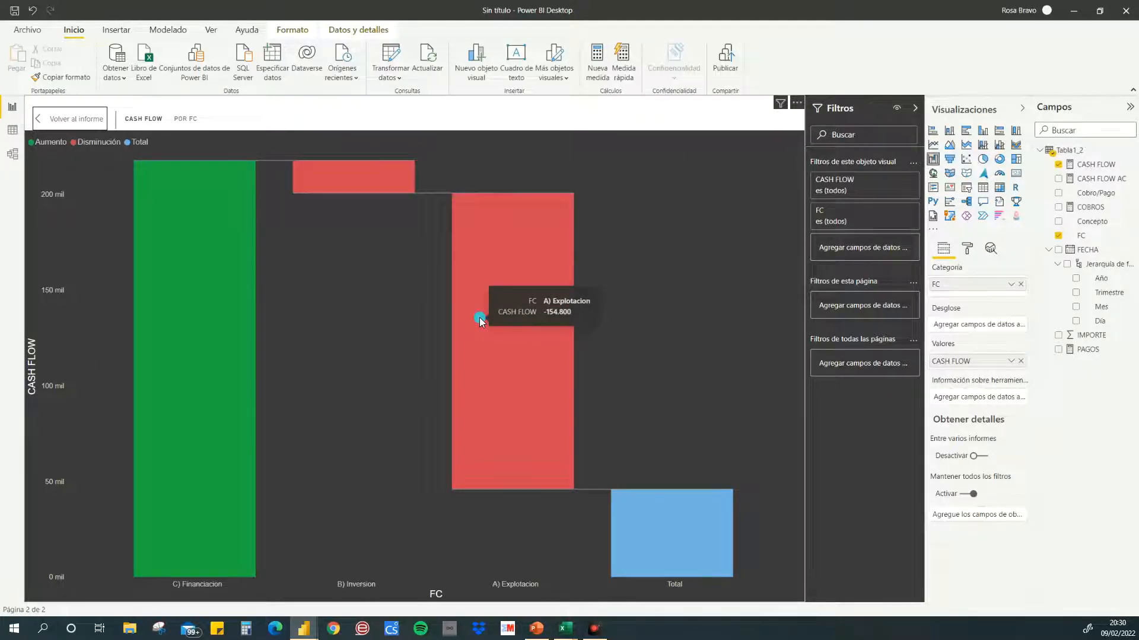
left_click(72, 121)
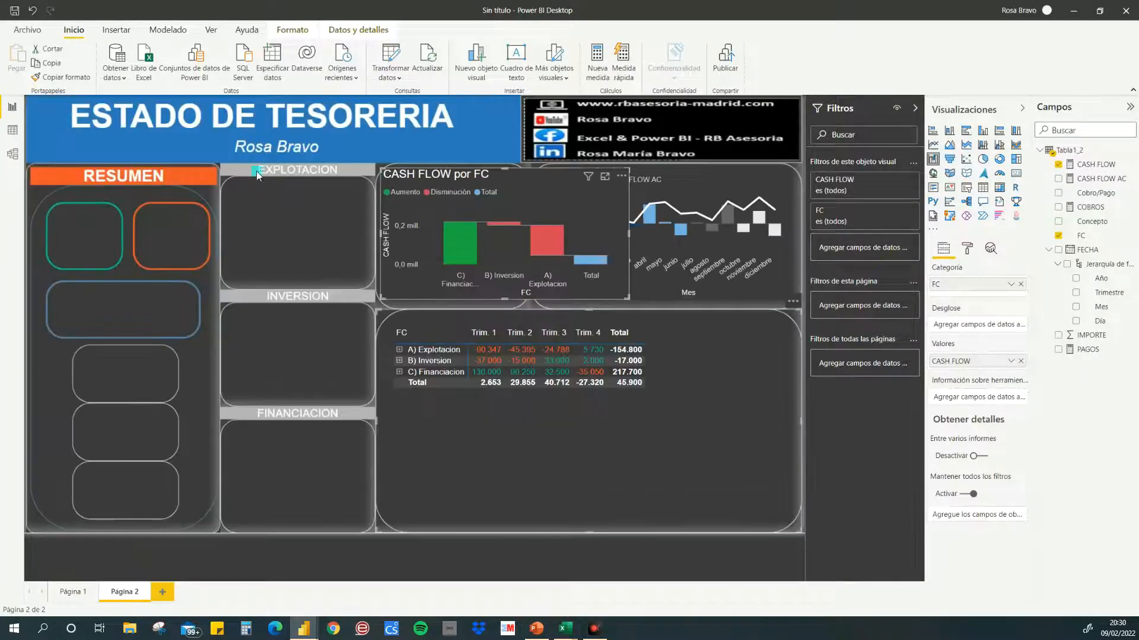
Step: Turn off the waterfall chart's title and shrink the chart to fit the empty frame beside the monthly chart
left_click(967, 249)
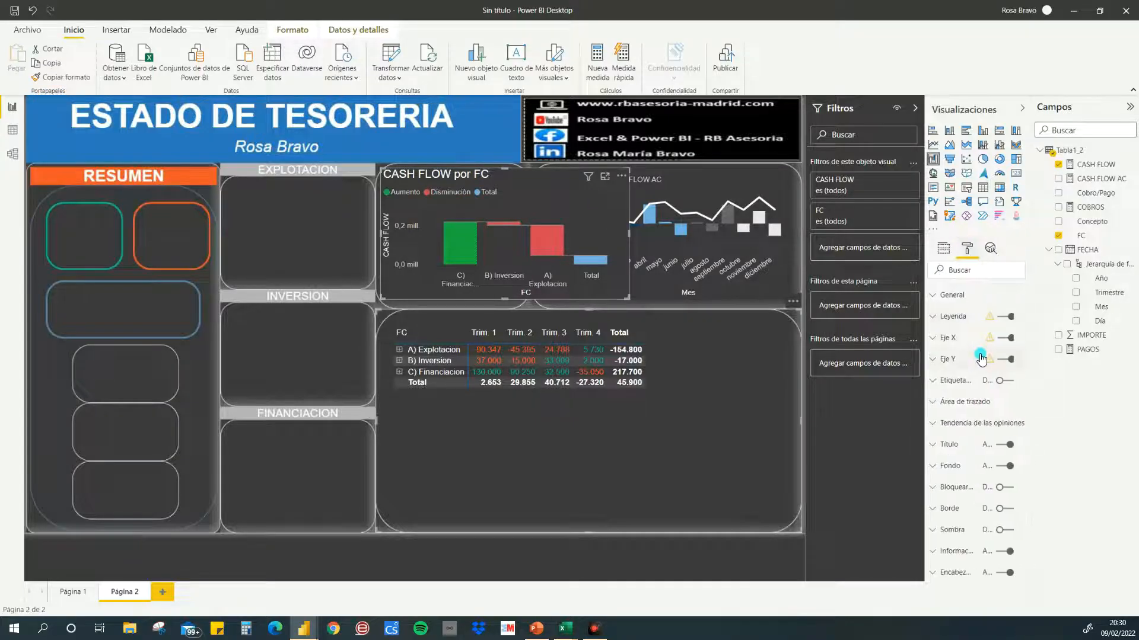
left_click(995, 450)
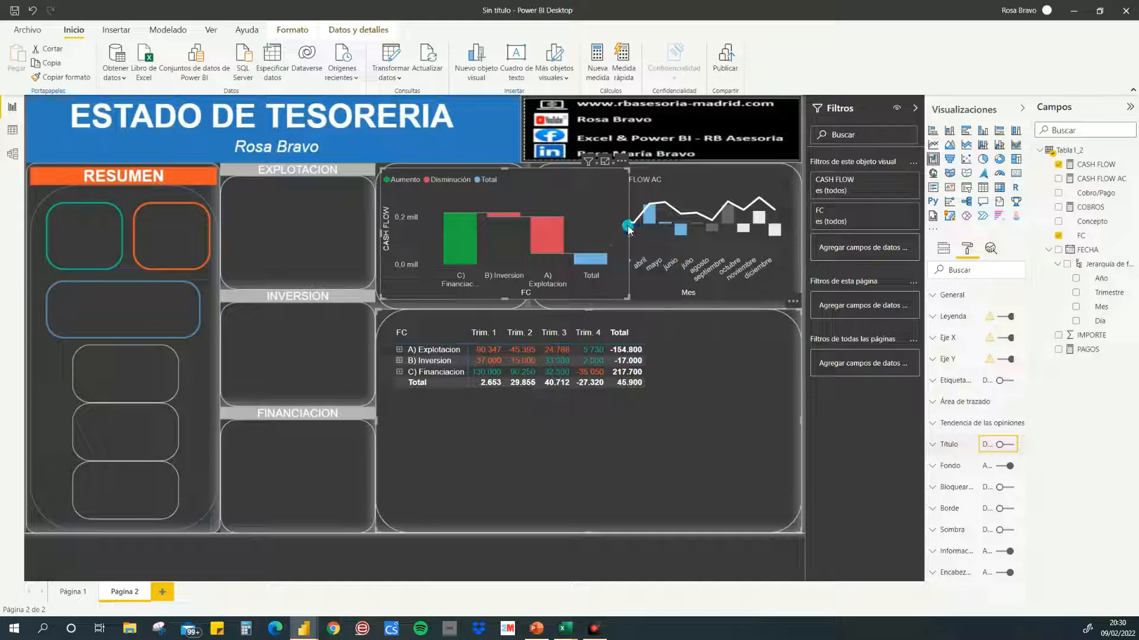
left_click_drag(628, 233, 517, 223)
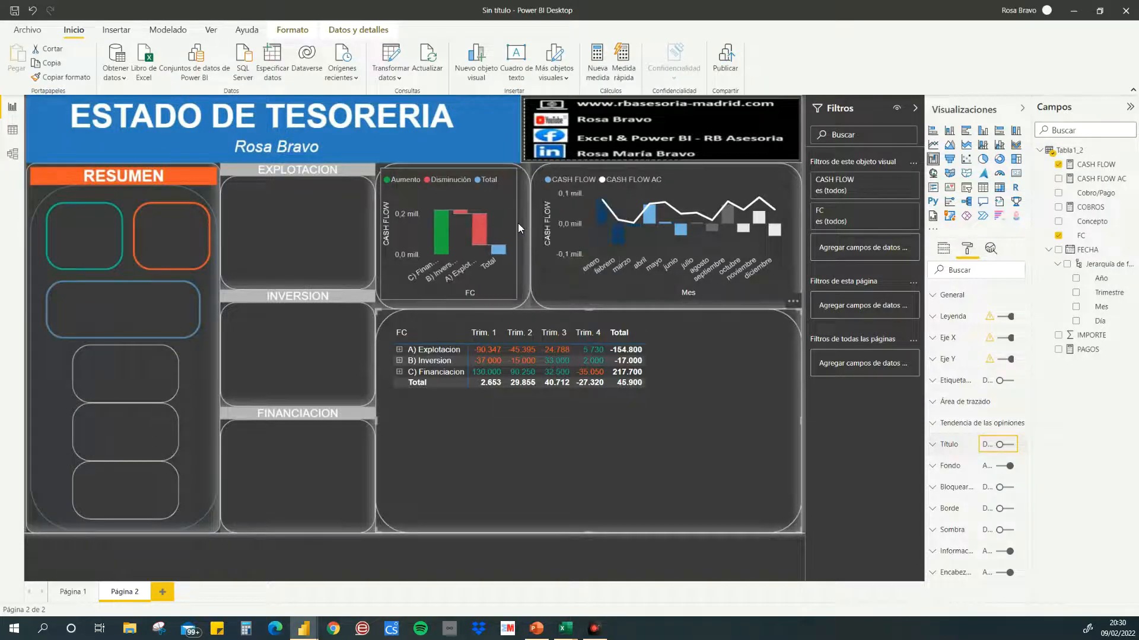
left_click_drag(481, 301, 445, 290)
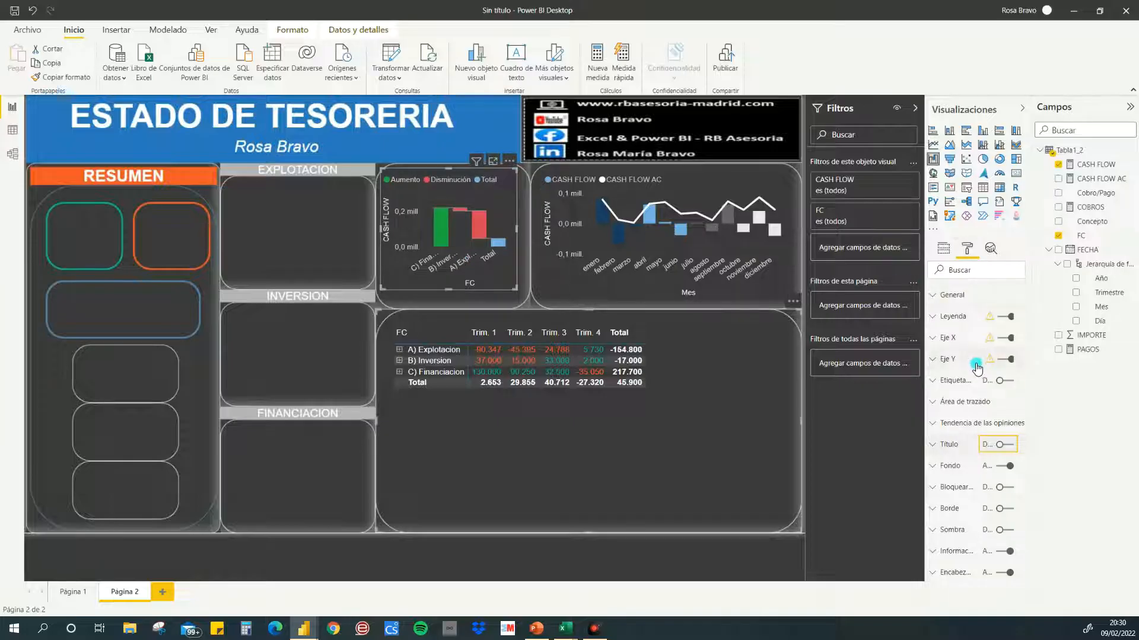
Step: Turn off the waterfall chart's X and Y axes and pull its upper-left corner slightly inward within the frame
left_click(1003, 338)
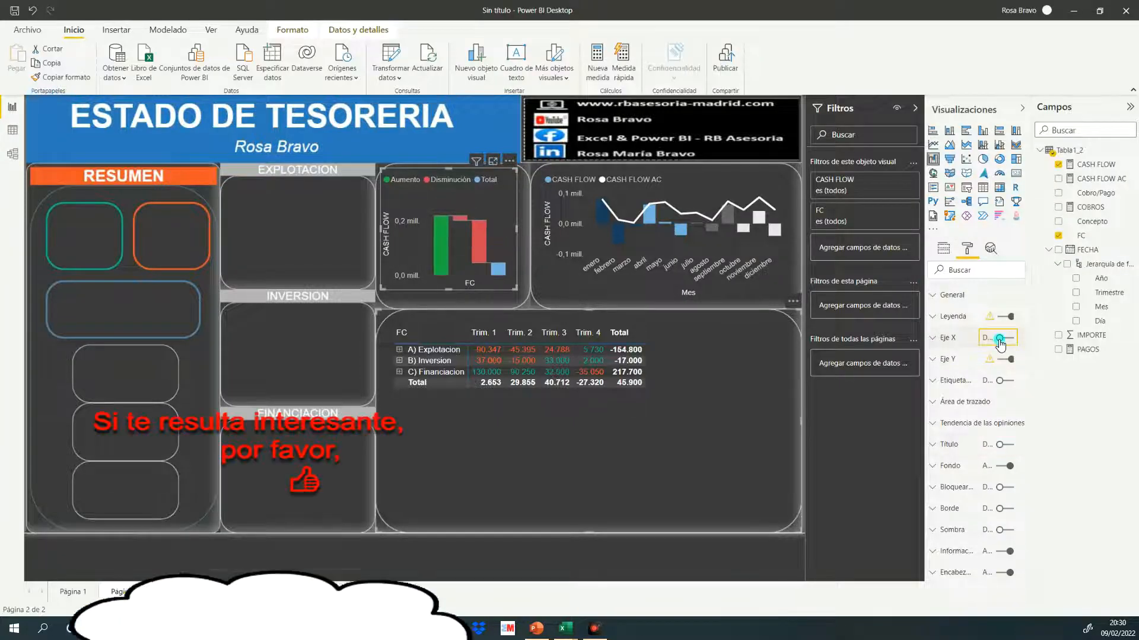
left_click(999, 361)
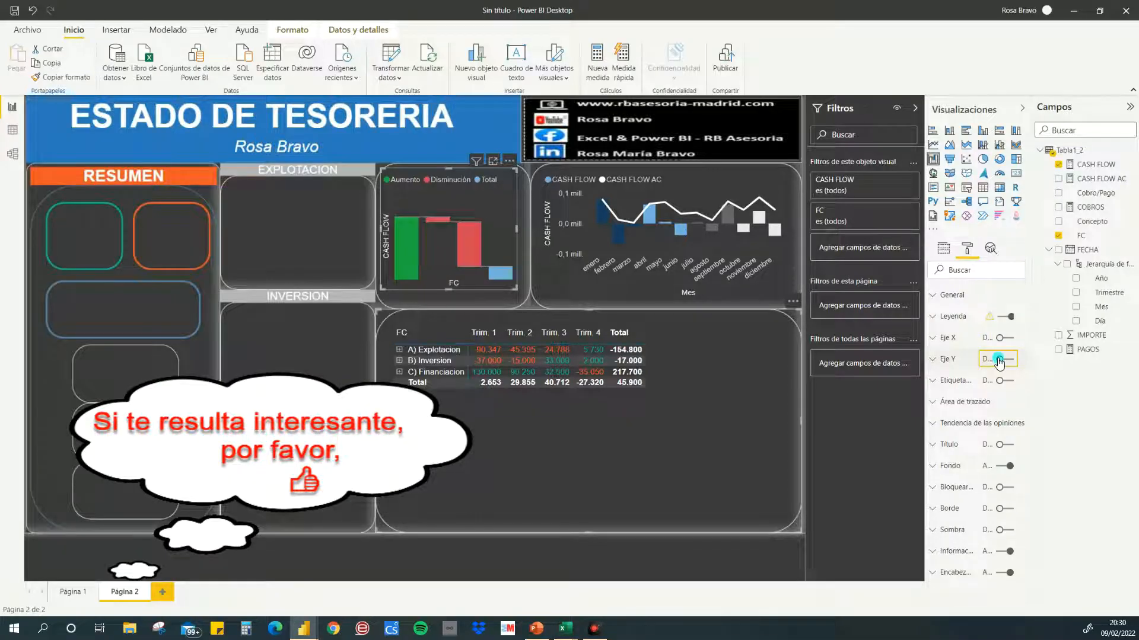
left_click(407, 235)
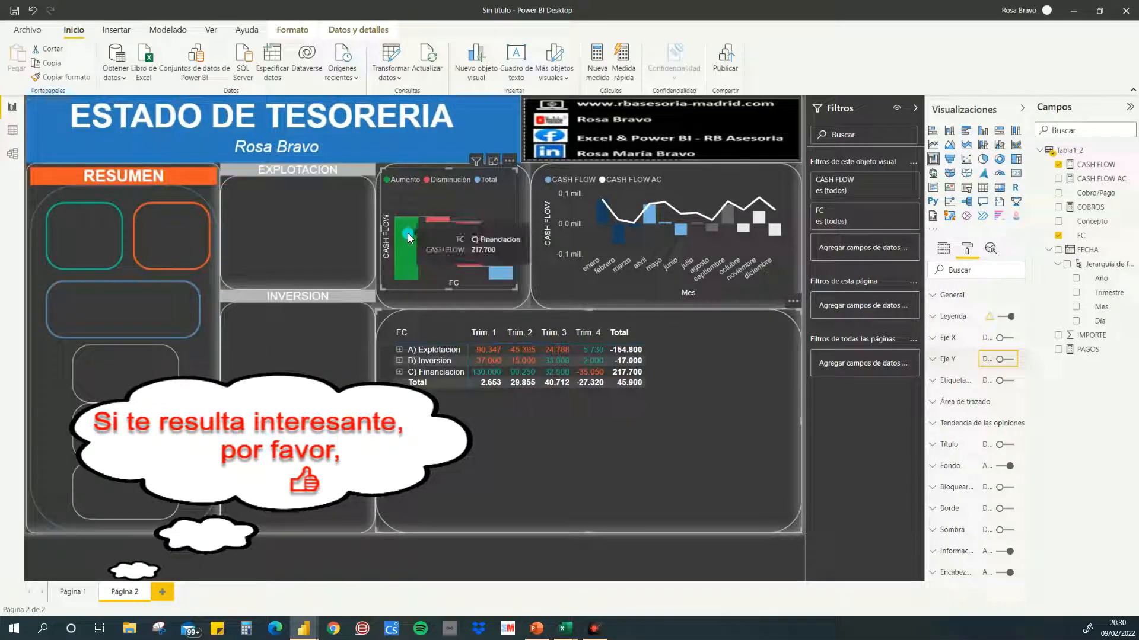
mouse_move(503, 245)
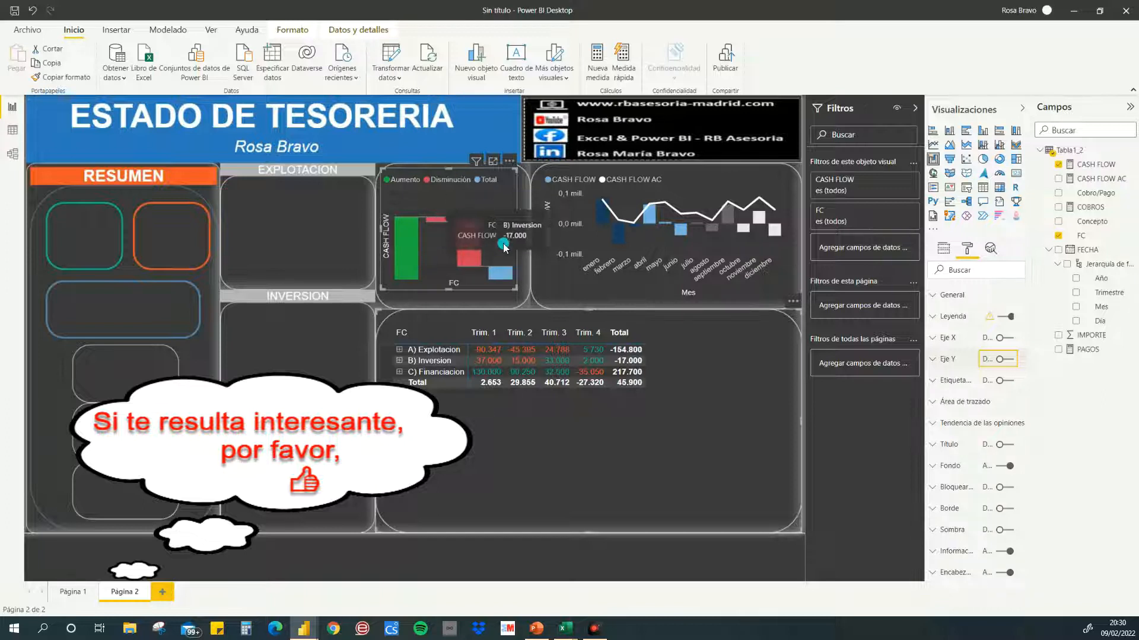
left_click(311, 198)
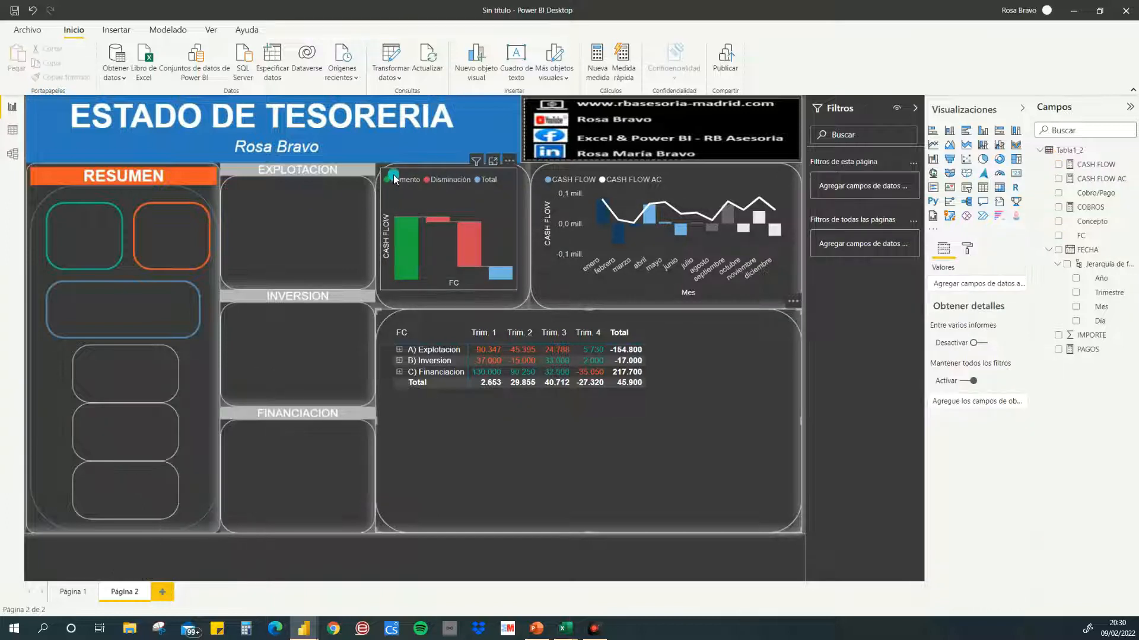
left_click(428, 190)
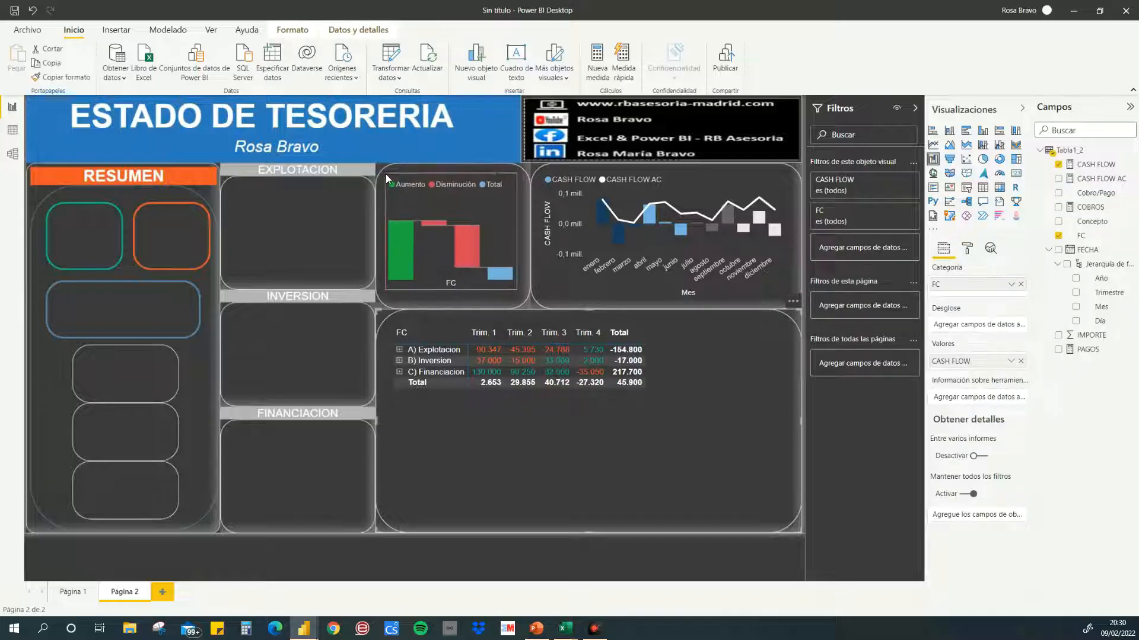
Step: Insert an empty donut chart and place it inside the EXPLOTACION frame
left_click(297, 207)
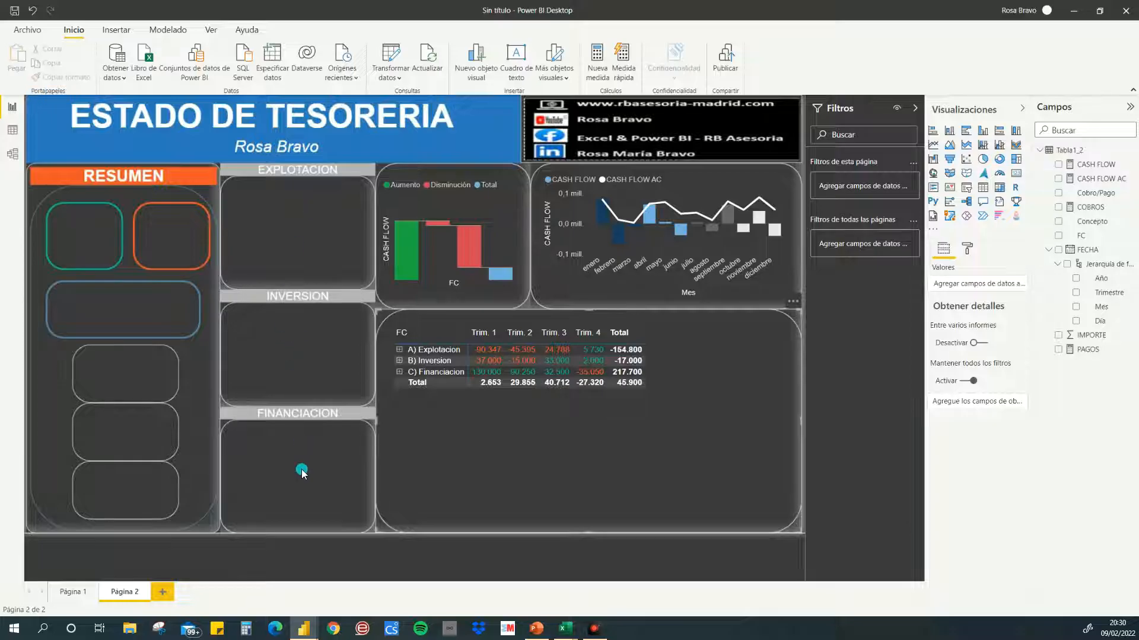
left_click(997, 160)
left_click_drag(144, 227, 319, 225)
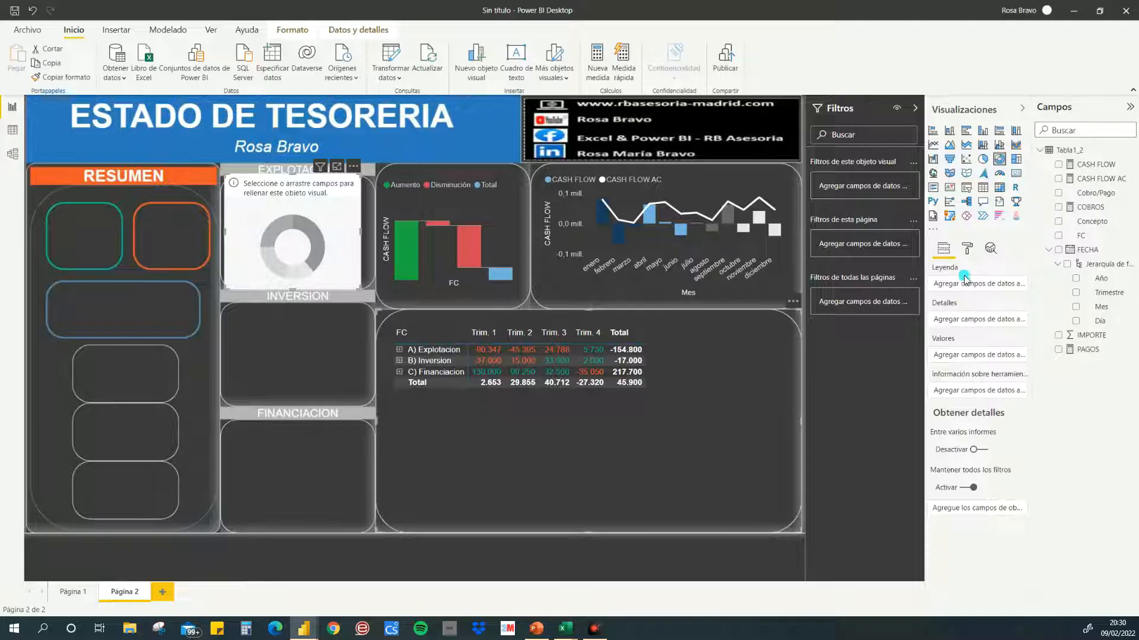
Step: Set IMPORTE as values and Cobro/Pago as legend of the EXPLOTACION donut, and colour Cobro teal and Pago light orange
left_click_drag(1094, 335, 995, 359)
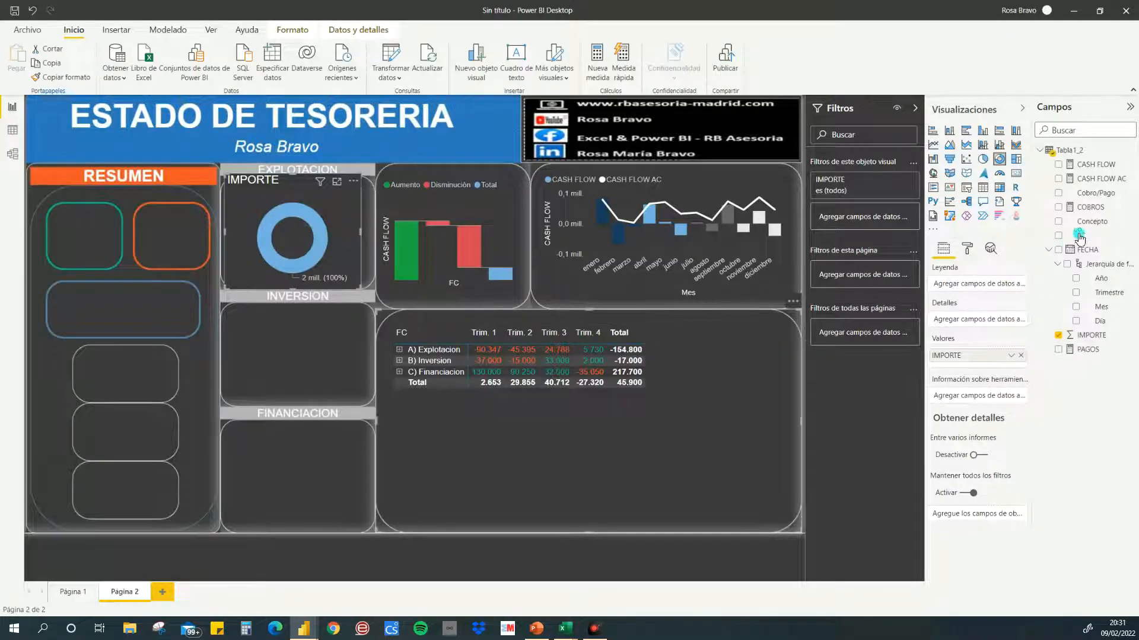
left_click_drag(1090, 193, 975, 286)
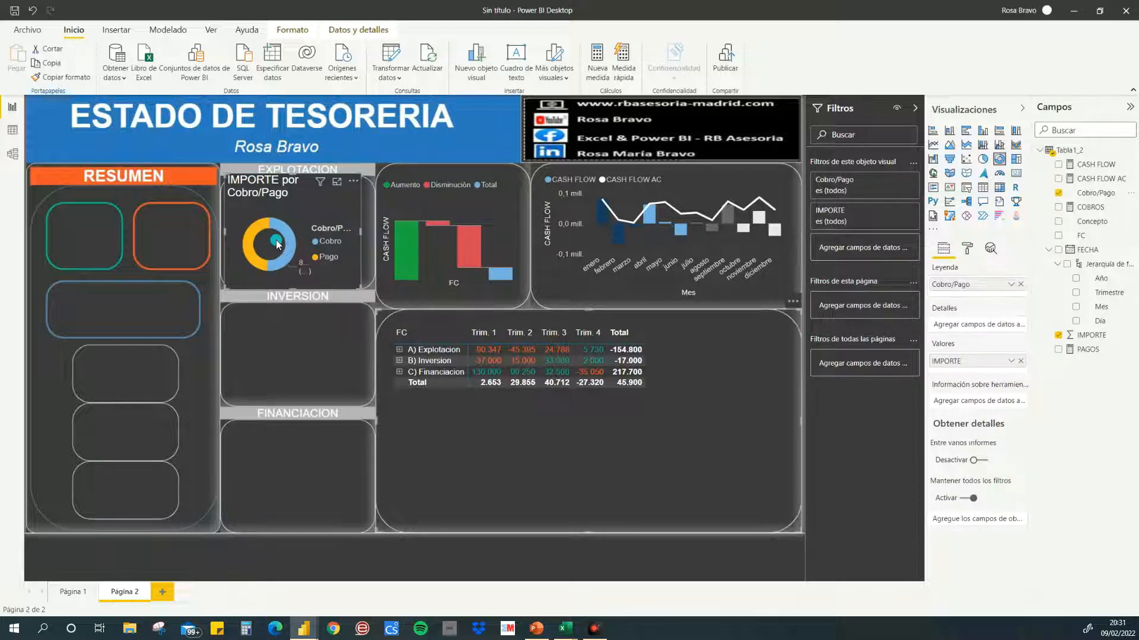
left_click(967, 250)
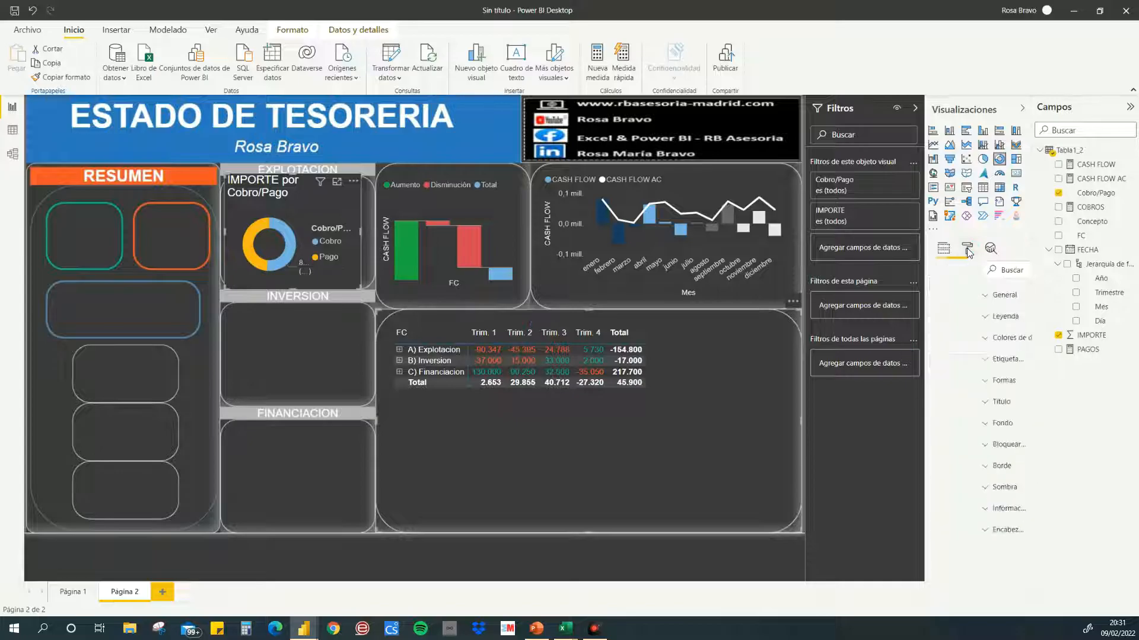
left_click(944, 338)
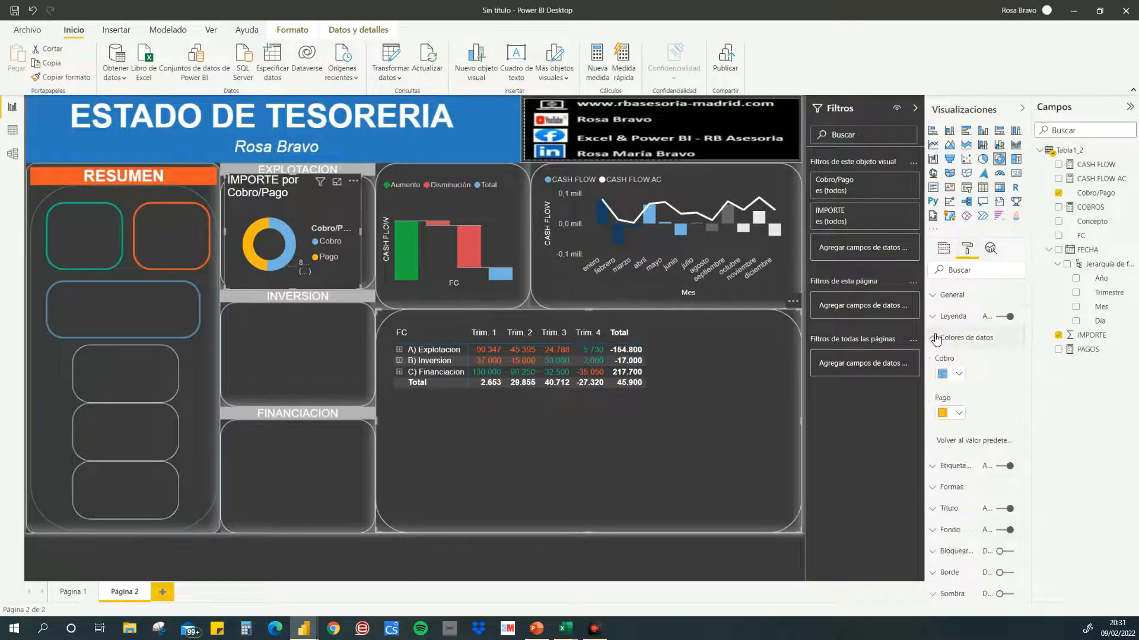
left_click(959, 377)
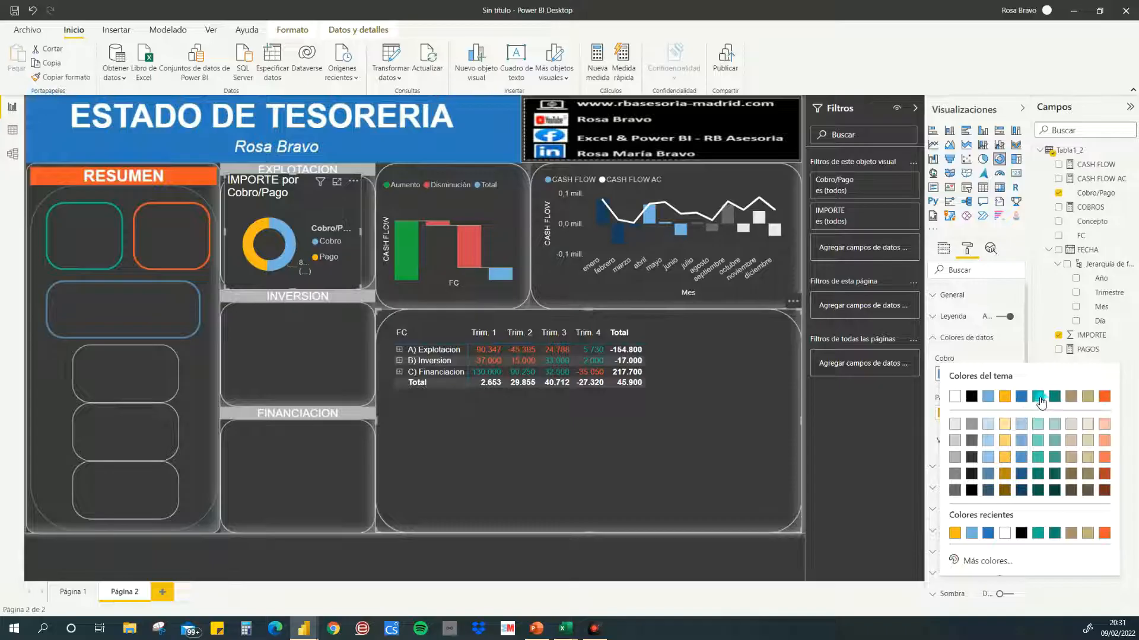
left_click(1039, 397)
left_click(959, 415)
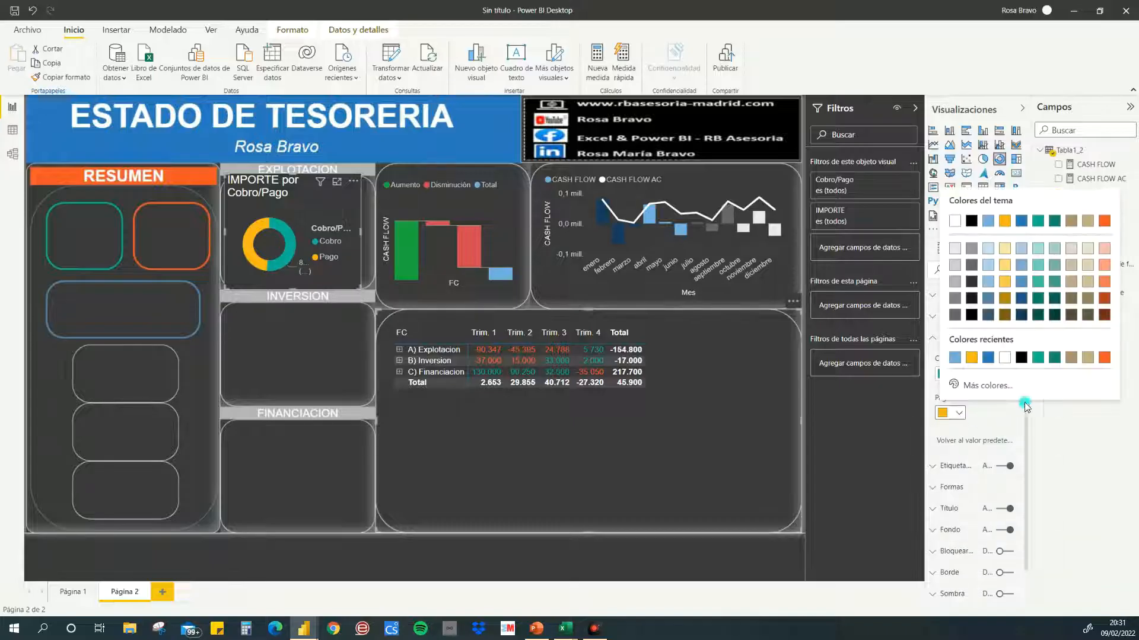
left_click(1106, 281)
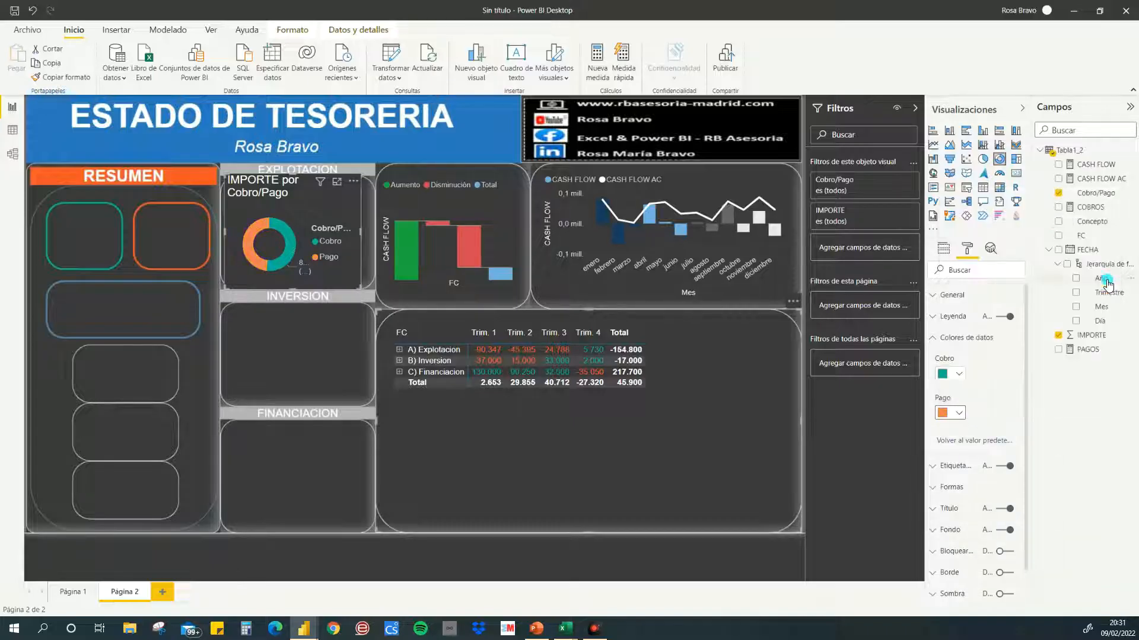
left_click(934, 341)
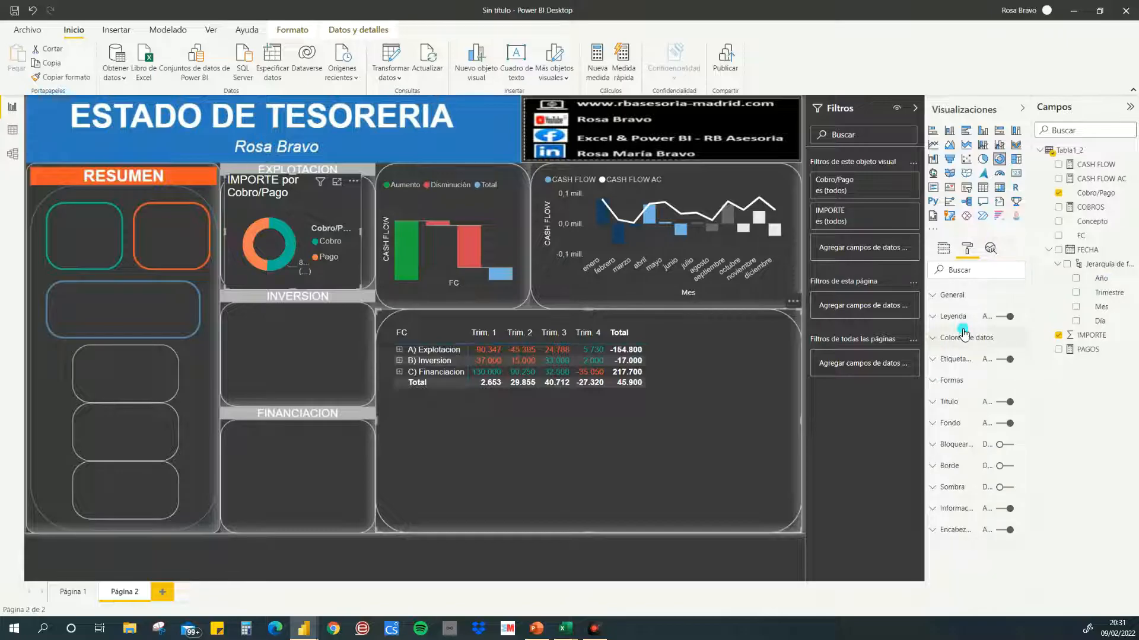
Step: Turn off the donut chart's title and review the position options of its data labels
left_click(1001, 404)
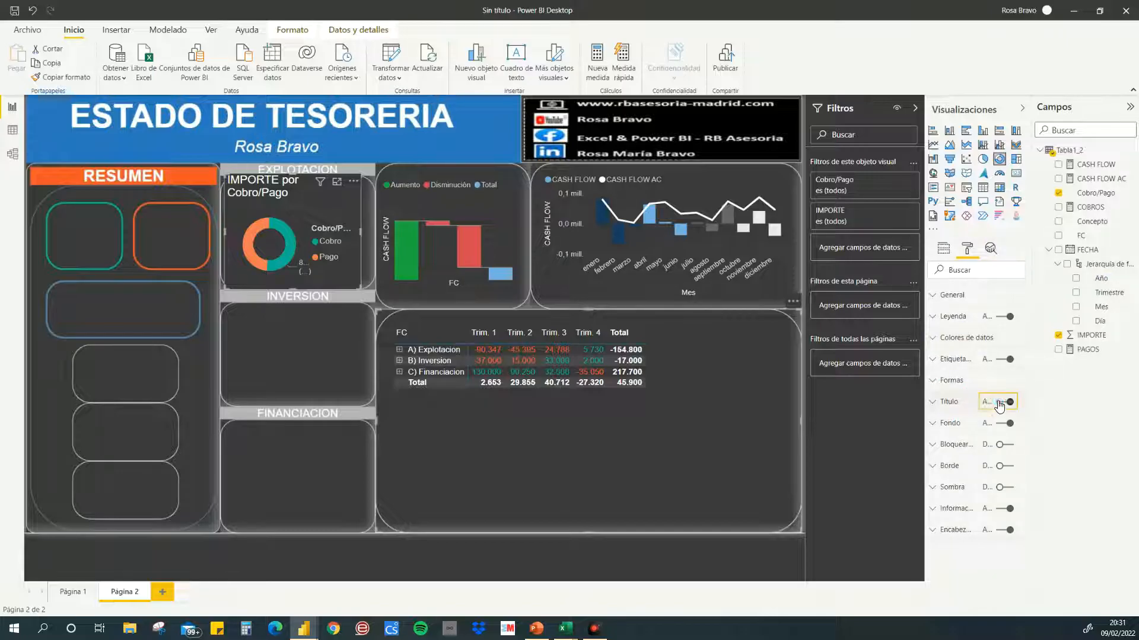
left_click(942, 359)
scroll(973, 408, "down", 5)
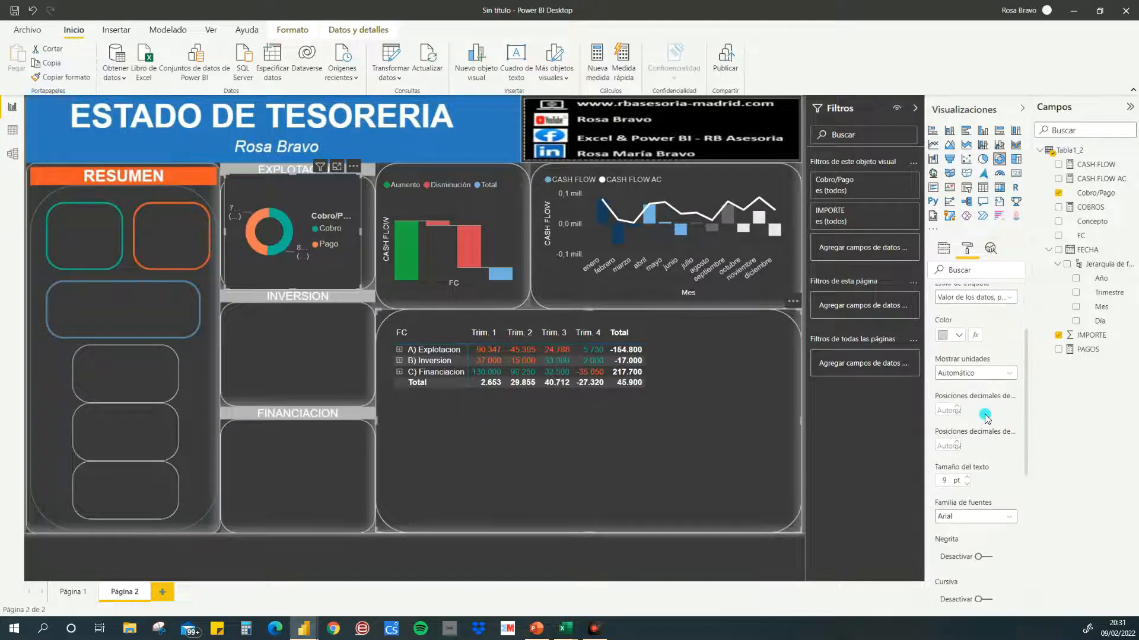
left_click(976, 536)
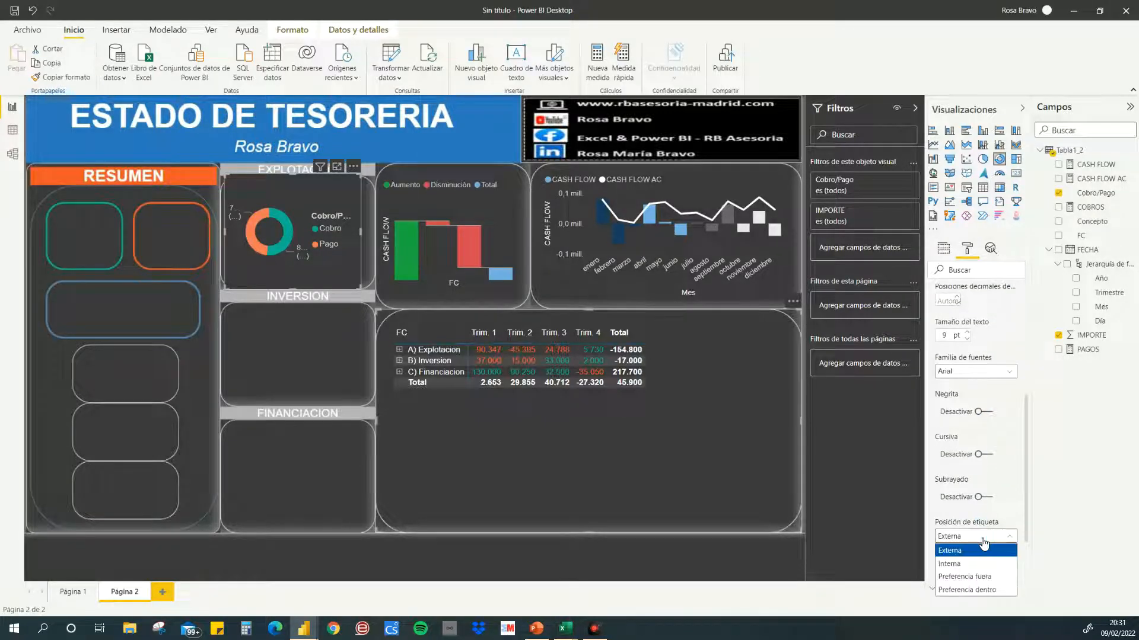
scroll(975, 398, "up", 4)
left_click(932, 359)
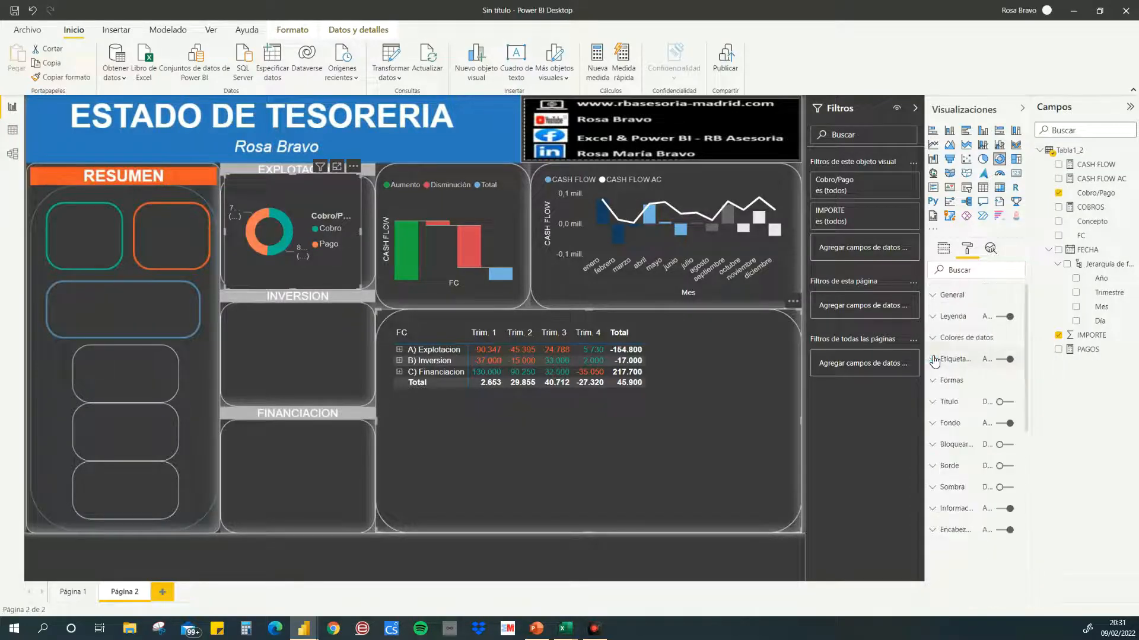
Step: Set the donut chart's legend position to Abajo, en el centro
left_click(935, 317)
scroll(984, 385, "down", 2)
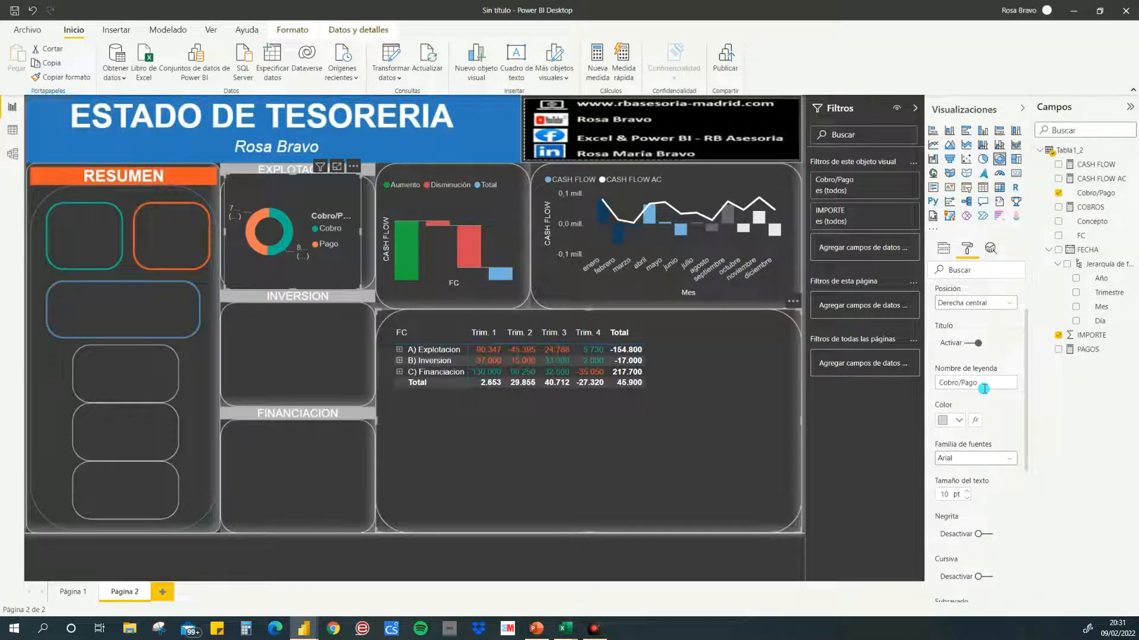
scroll(984, 388, "up", 1)
left_click(981, 351)
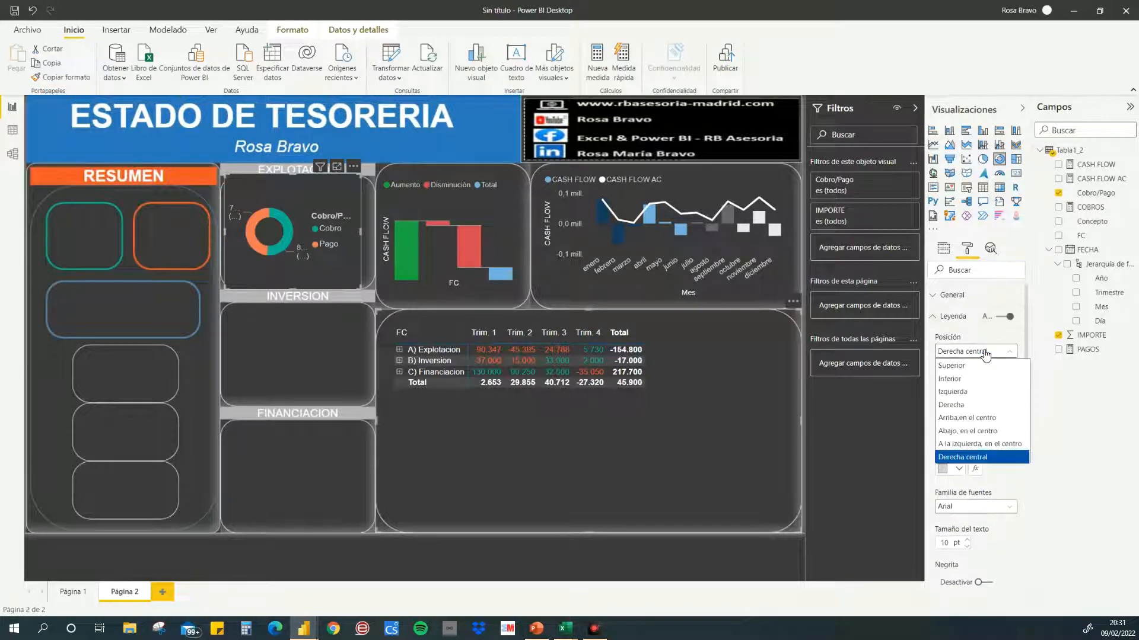
left_click(980, 432)
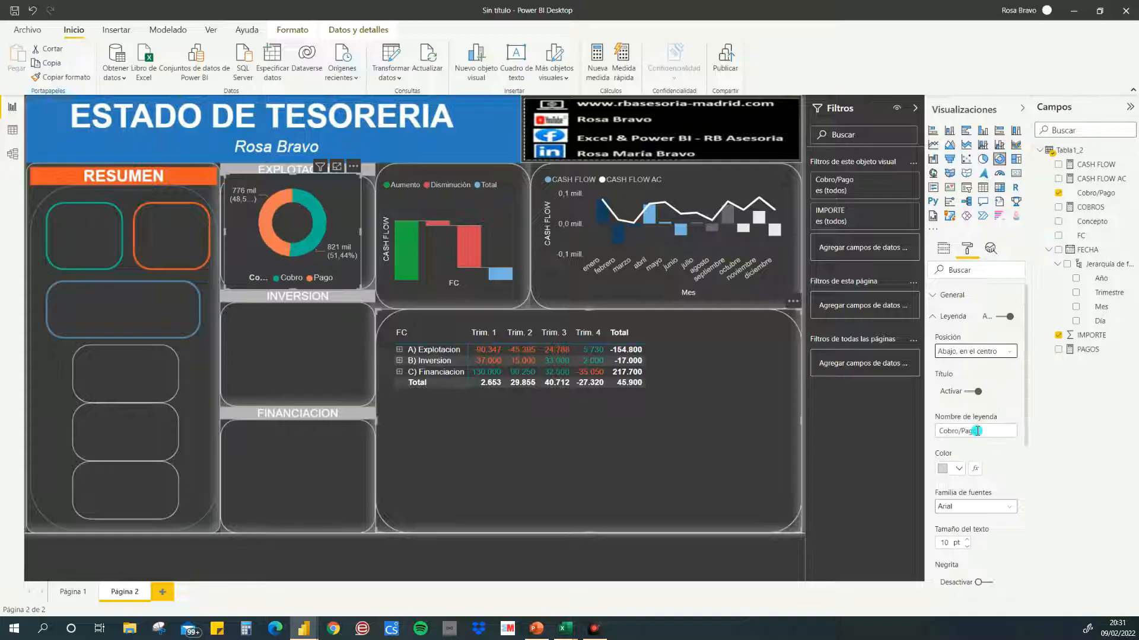
Step: Enlarge the donut in focus mode, filter it by FC to A) Explotacion, and return to the report with the filters collapsed
left_click(338, 167)
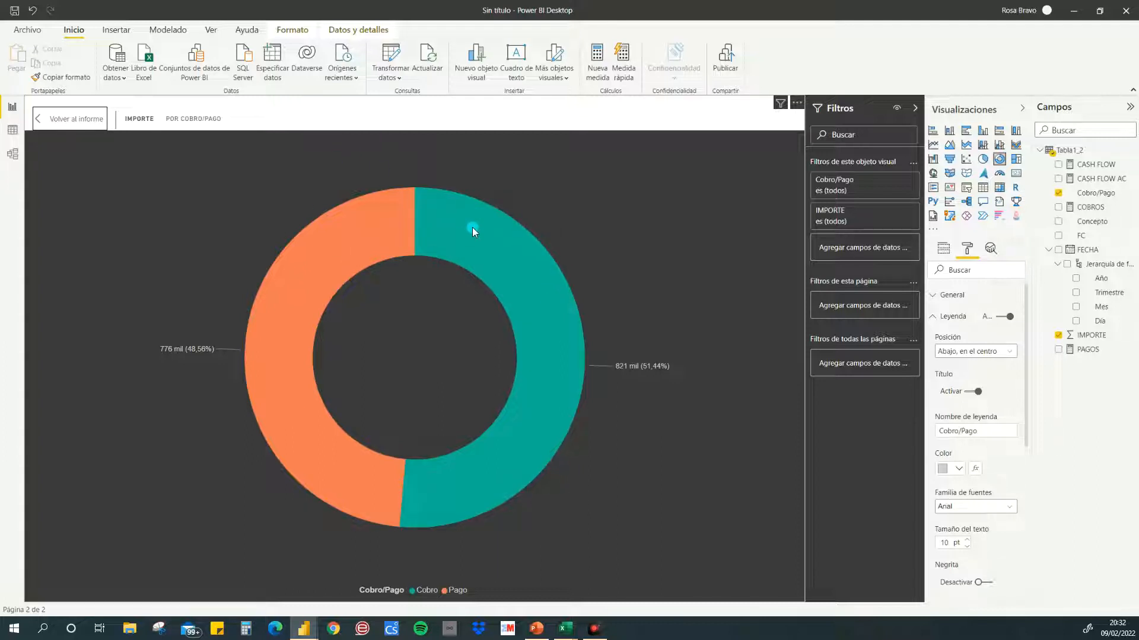
mouse_move(473, 230)
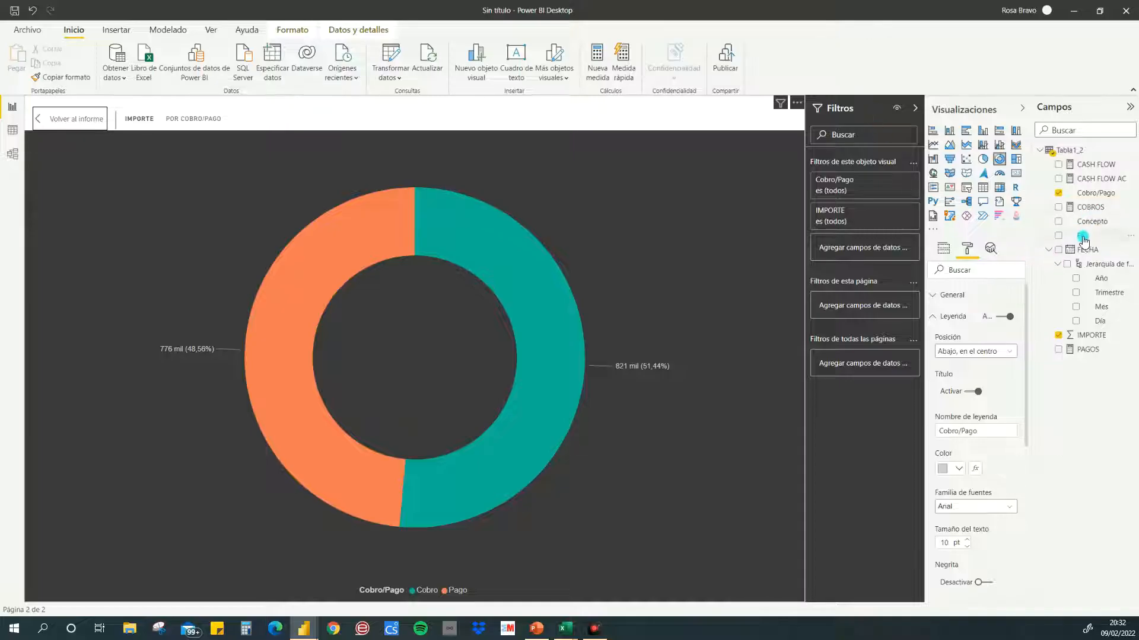
left_click_drag(1084, 239, 864, 247)
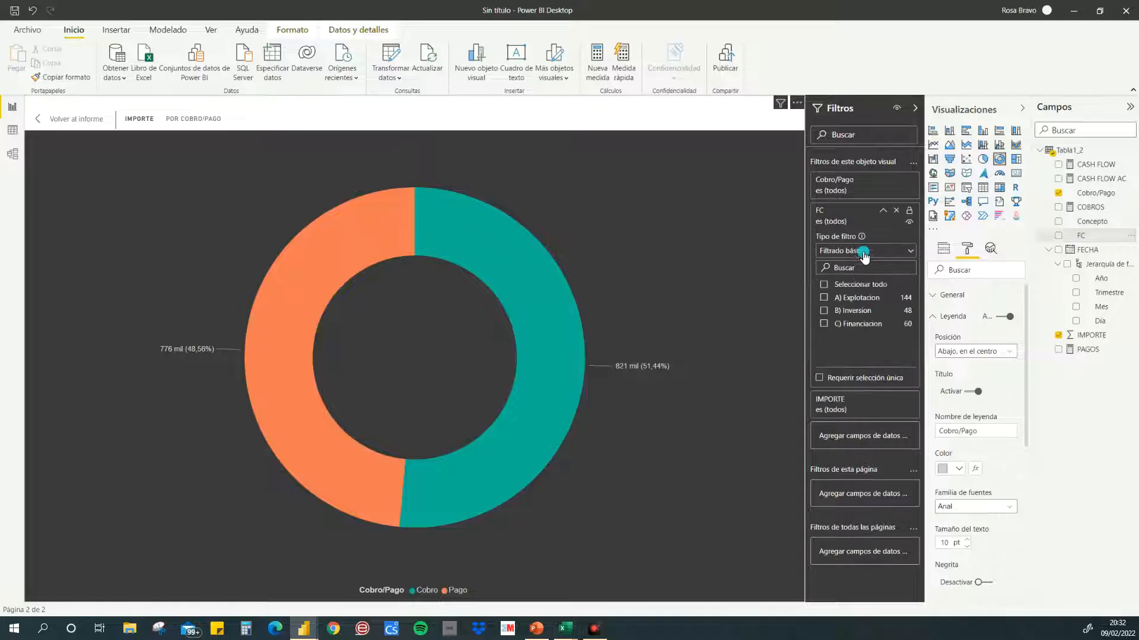
left_click(824, 299)
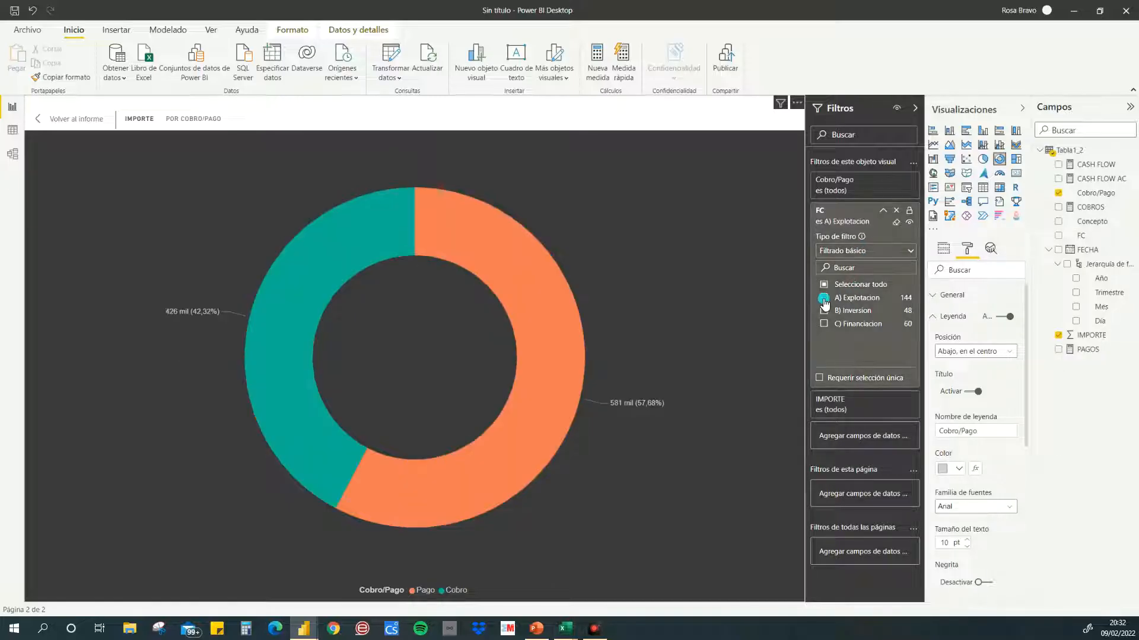
left_click(915, 108)
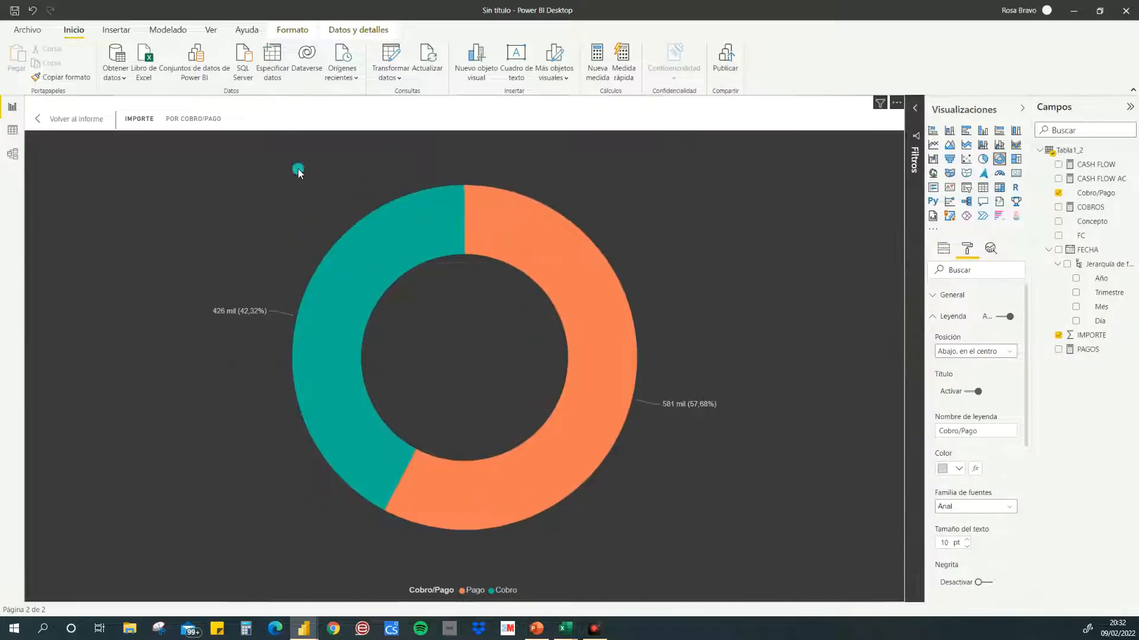
left_click(34, 122)
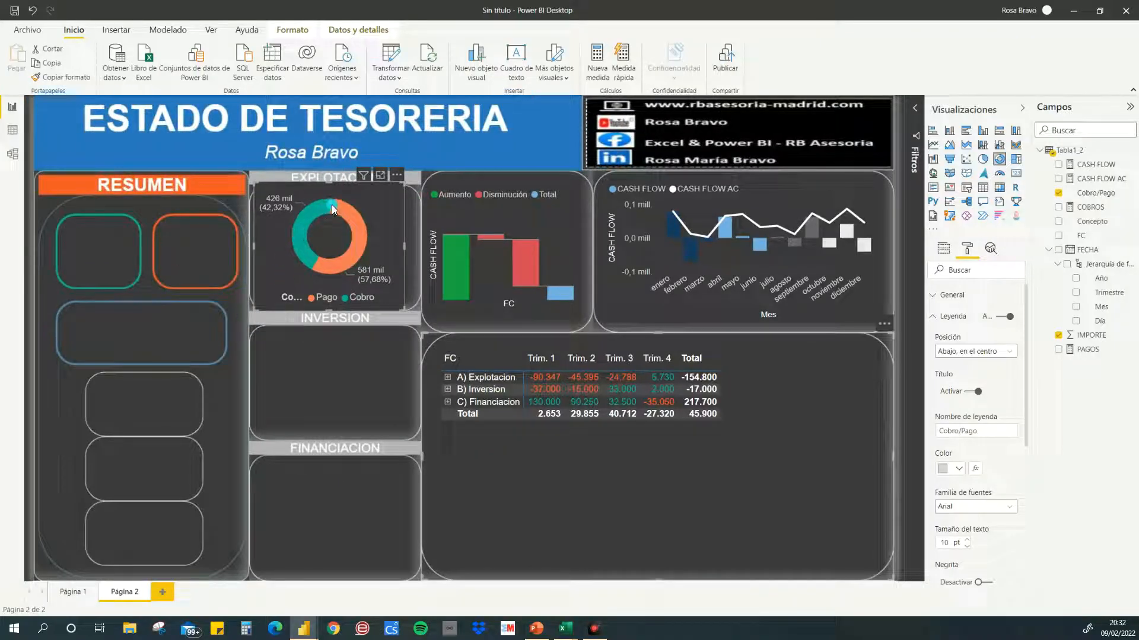
Step: Lower the donut's upper edge to clear the EXPLOTACION heading and turn off its legend title
left_click_drag(327, 183, 327, 192)
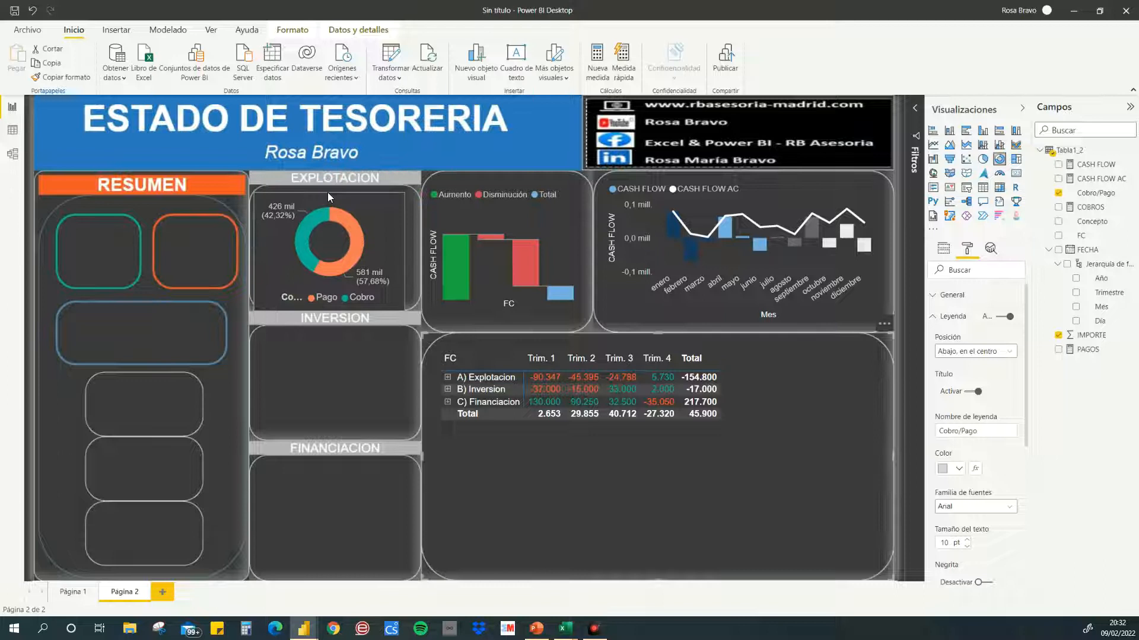
left_click(928, 323)
left_click(932, 368)
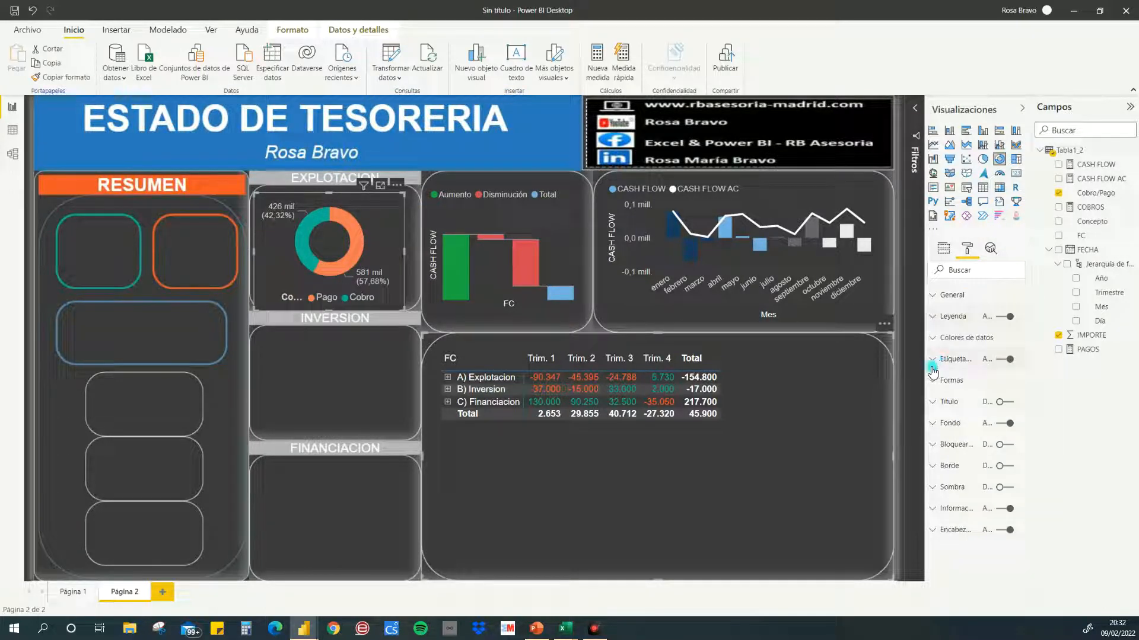
scroll(961, 510, "down", 5)
left_click(961, 520)
scroll(966, 542, "up", 5)
left_click(966, 392)
left_click(269, 287)
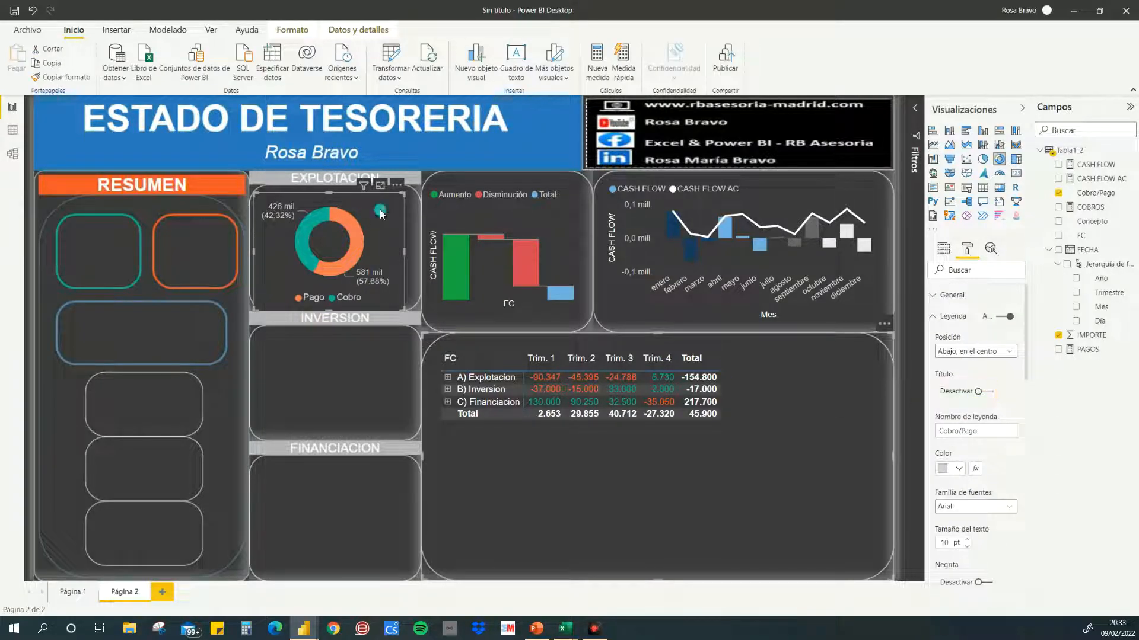
Step: Copy the EXPLOTACION donut chart and place the copy inside the INVERSION frame
left_click(362, 268)
left_click(397, 185)
left_click(367, 274)
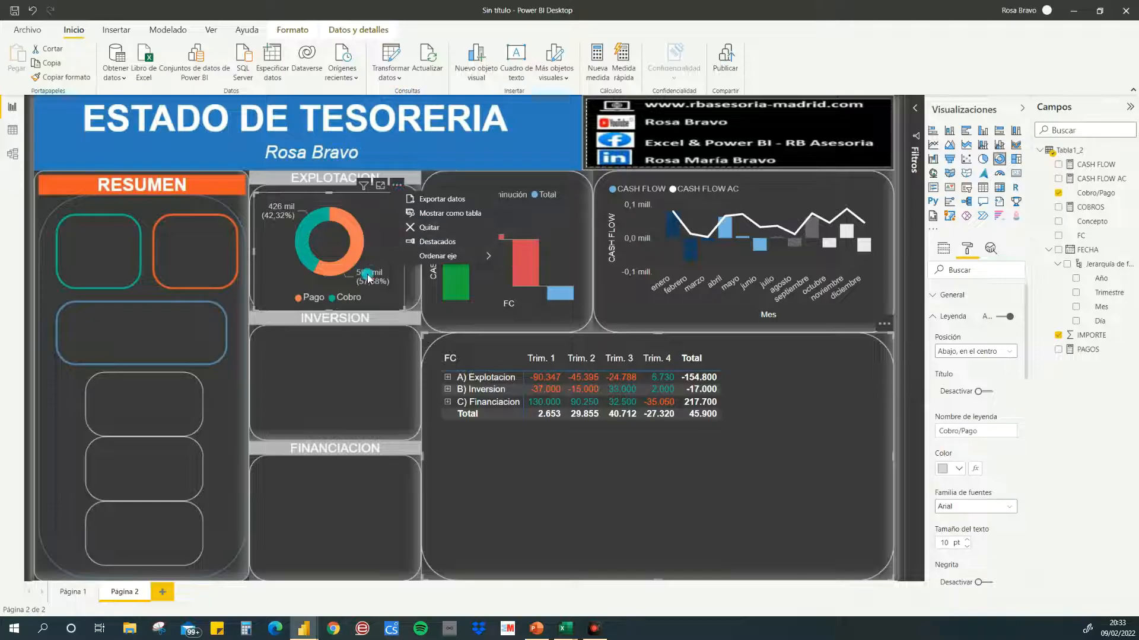
left_click(368, 241)
left_click(326, 379)
key("ctrl+v")
left_click_drag(314, 280, 294, 400)
Step: Paste another copy of the donut, place it inside the FINANCIACION frame and shrink it slightly from its upper-left corner
left_click(302, 507)
key("ctrl+v")
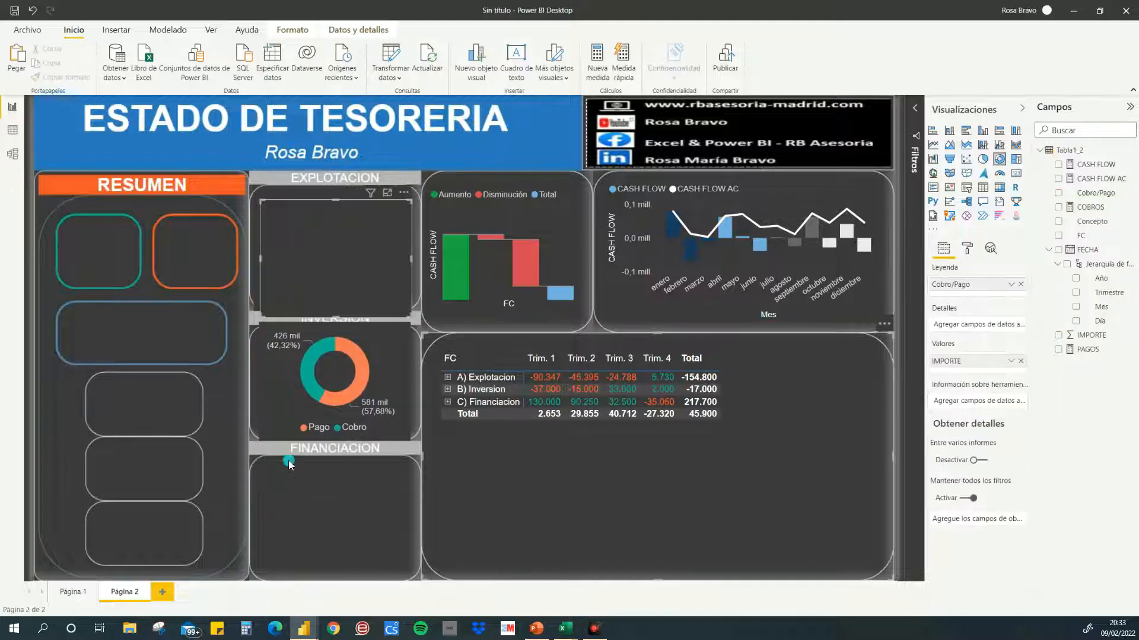
left_click_drag(287, 263, 287, 534)
left_click_drag(263, 457, 263, 463)
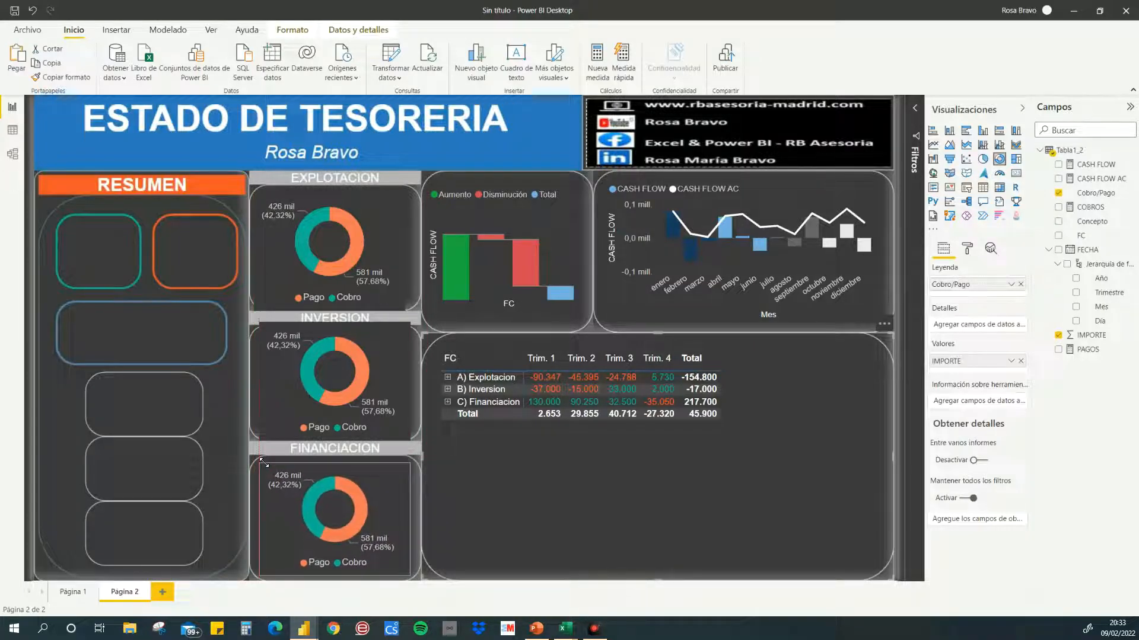
Step: Shrink the INVERSION donut from its upper edge so that it clears the INVERSION heading
left_click(261, 320)
left_click(258, 326)
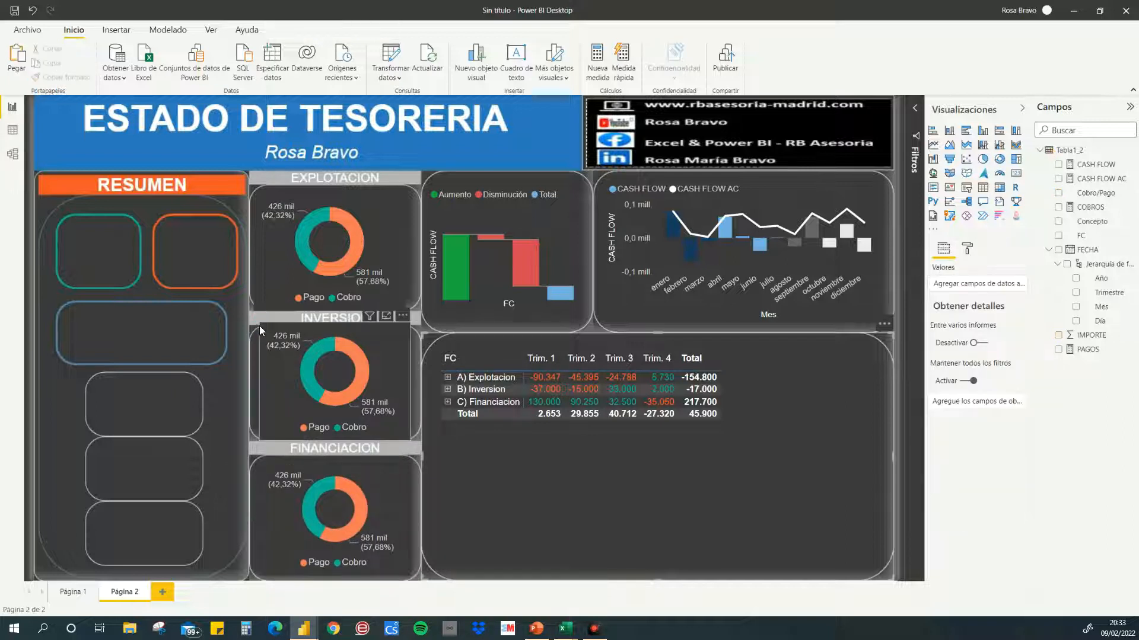
left_click_drag(258, 325, 309, 339)
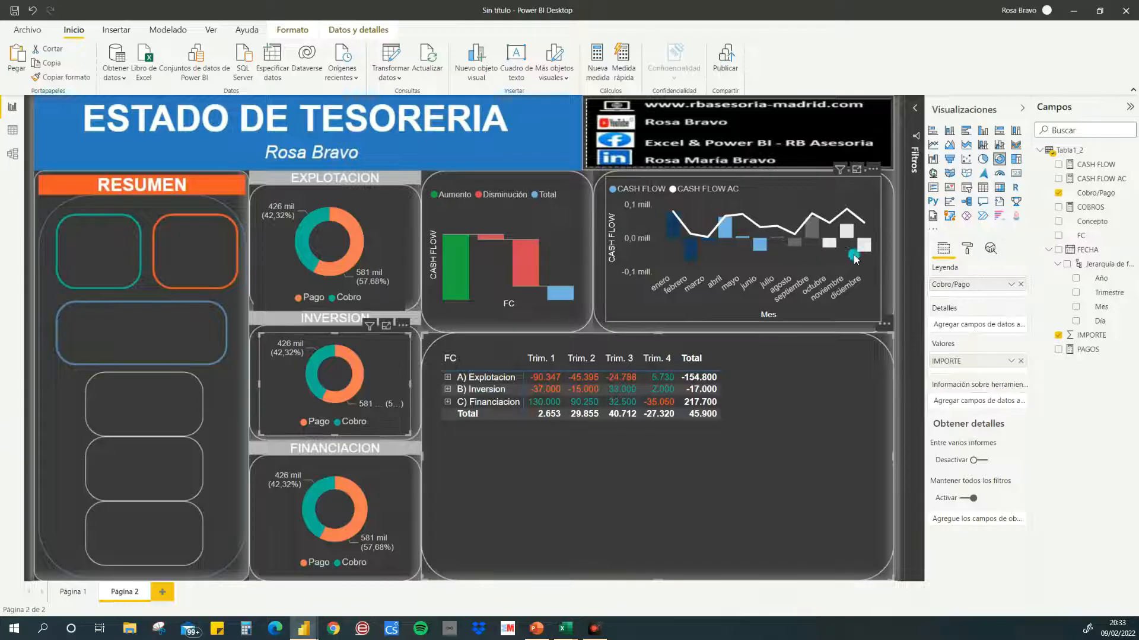
Step: Change the INVERSION donut's FC filter from A) Explotacion to B) Inversion
left_click(915, 111)
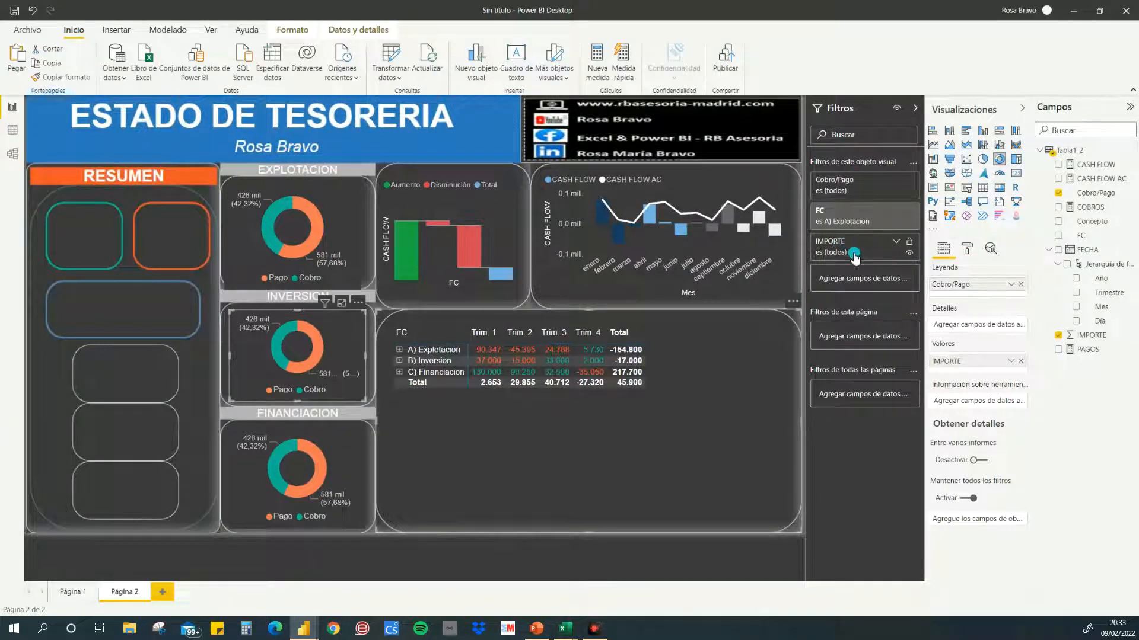
left_click(896, 241)
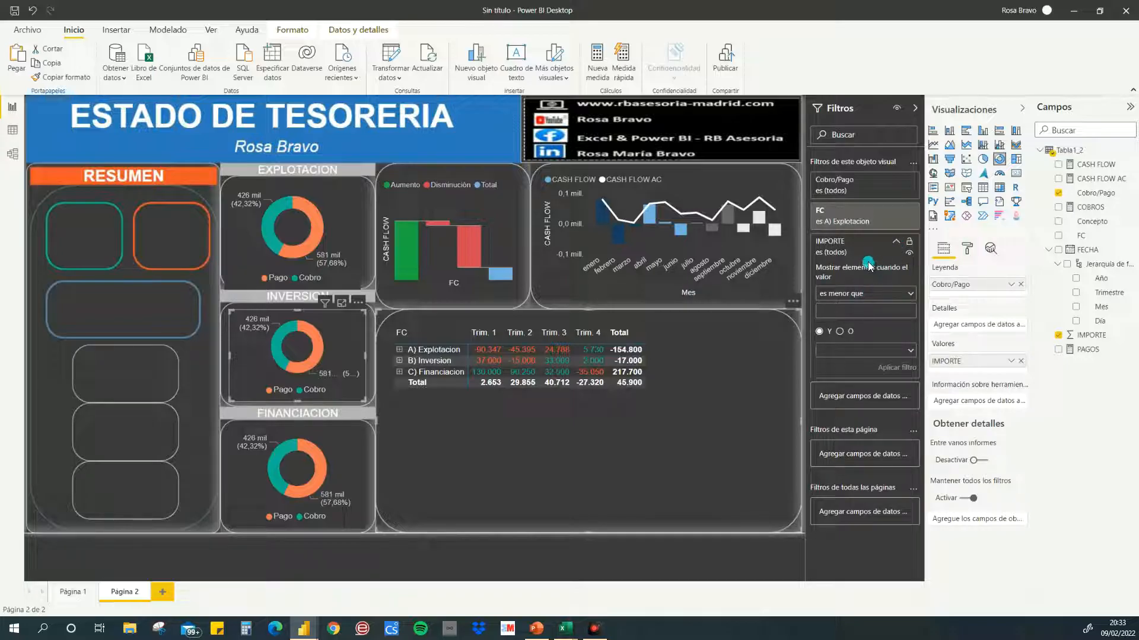
left_click(881, 212)
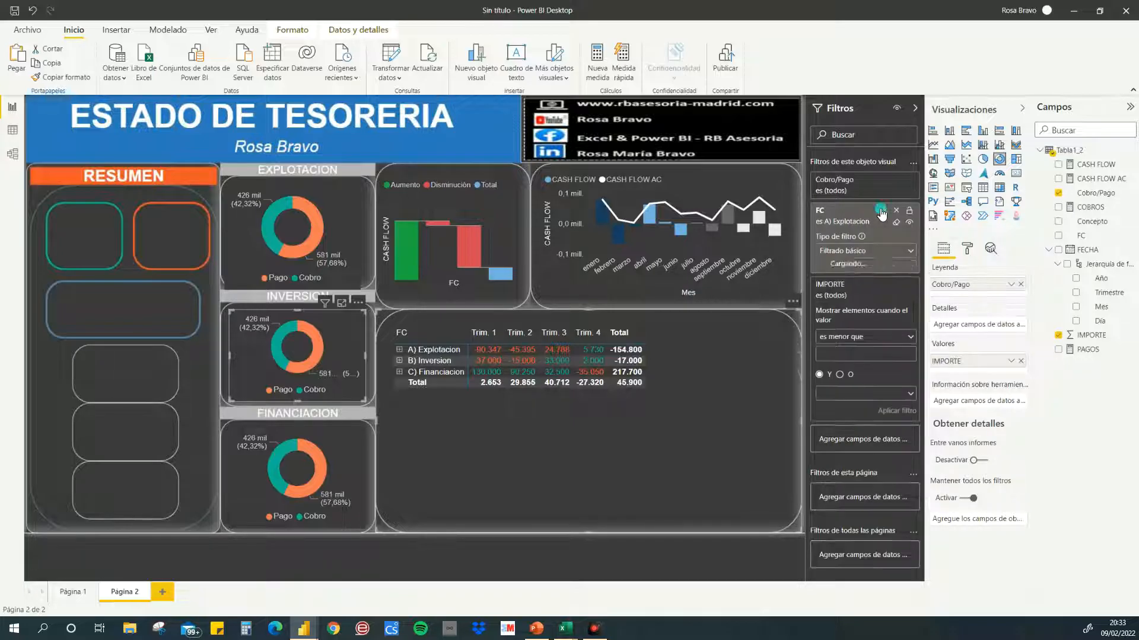
left_click(824, 297)
left_click(823, 311)
Step: Change the FINANCIACION donut's FC filter from A) Explotacion to C) Financiacion and shrink the chart slightly from its lower edge
left_click(335, 452)
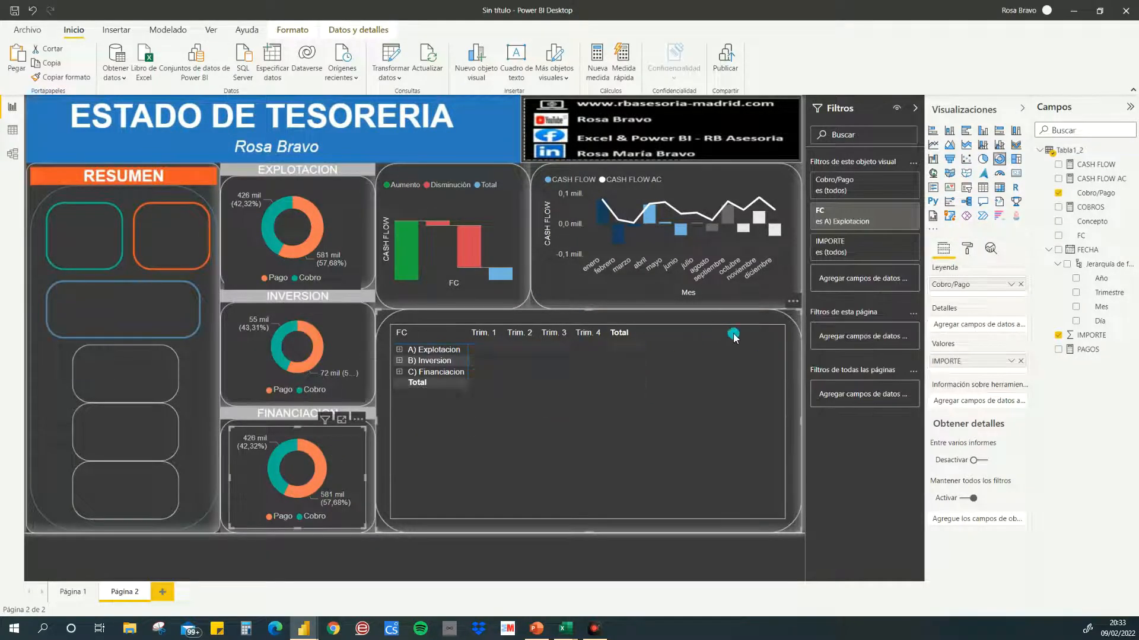
left_click(882, 213)
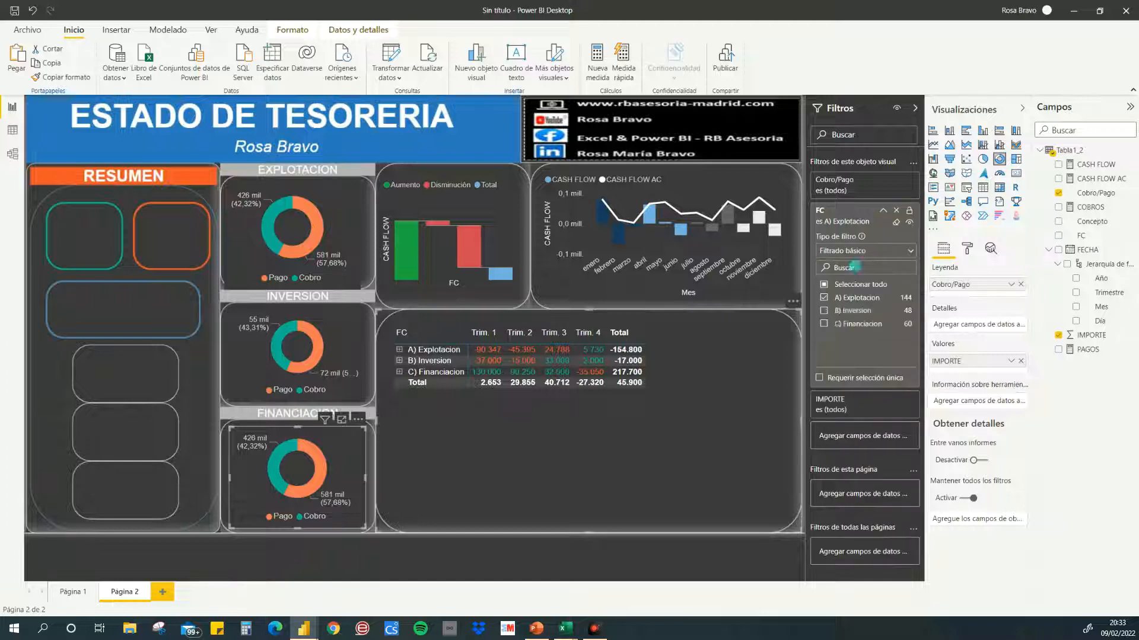
left_click(824, 299)
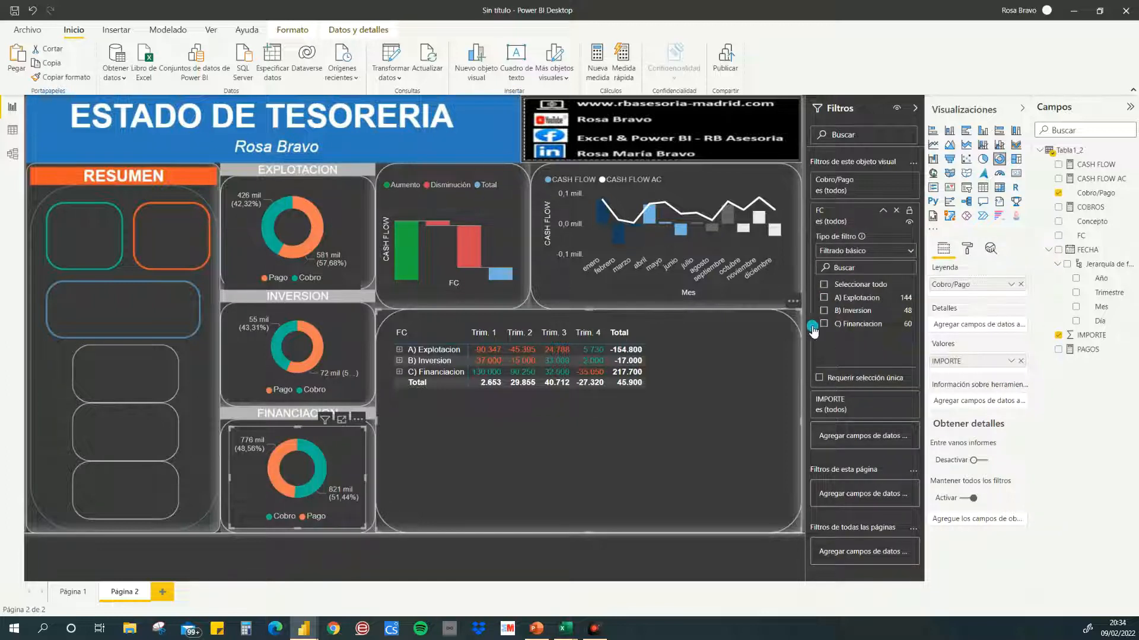
left_click(824, 324)
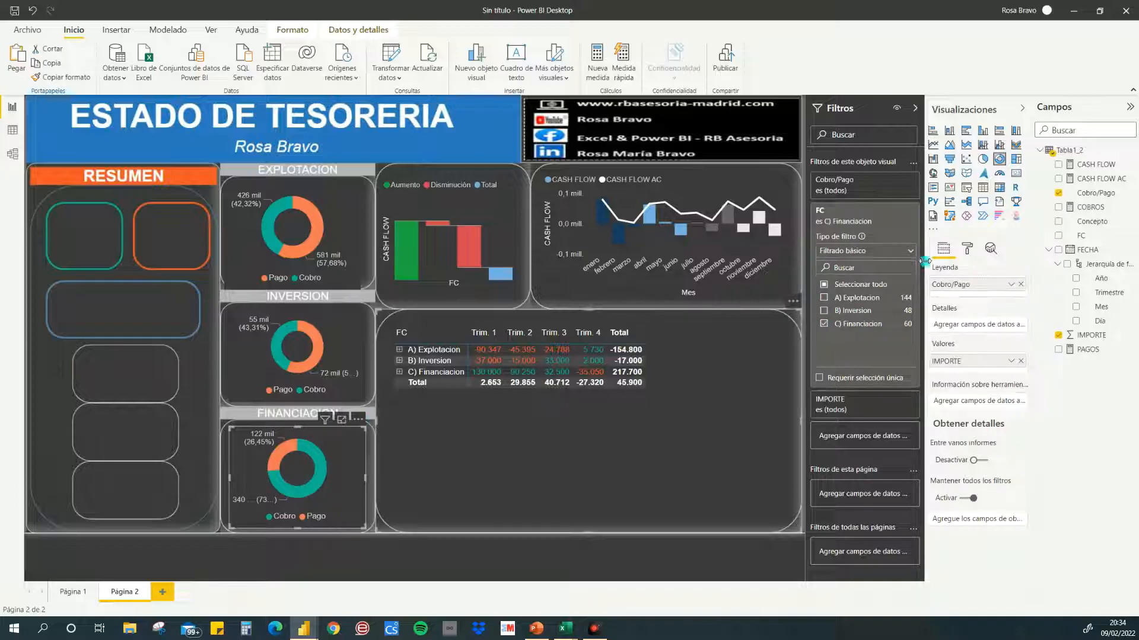
left_click(914, 109)
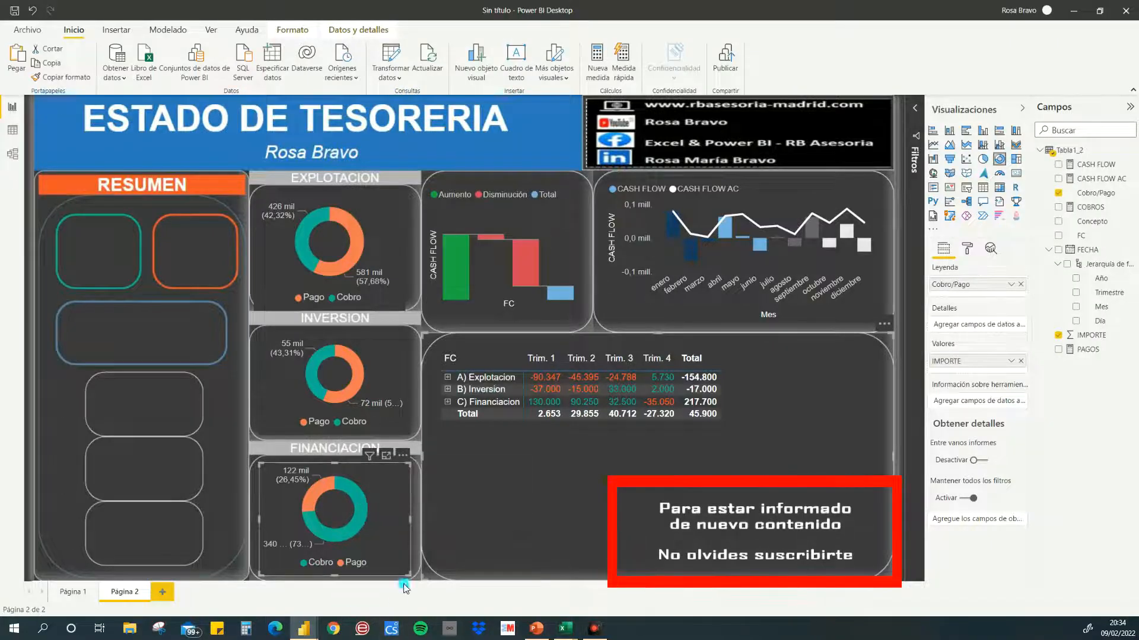
left_click_drag(406, 575, 407, 565)
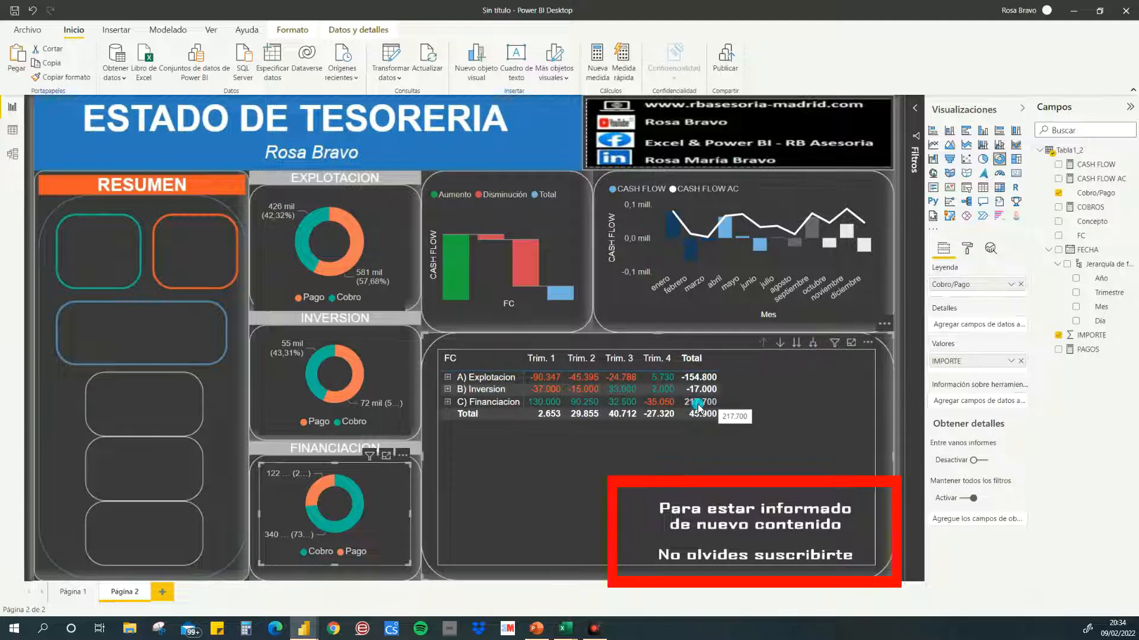
Step: Check the cross-filtering by selecting the Explotacion, Inversion and Financiacion rows of the matrix in turn, and clear the selection
left_click(498, 377)
left_click(492, 389)
left_click(491, 402)
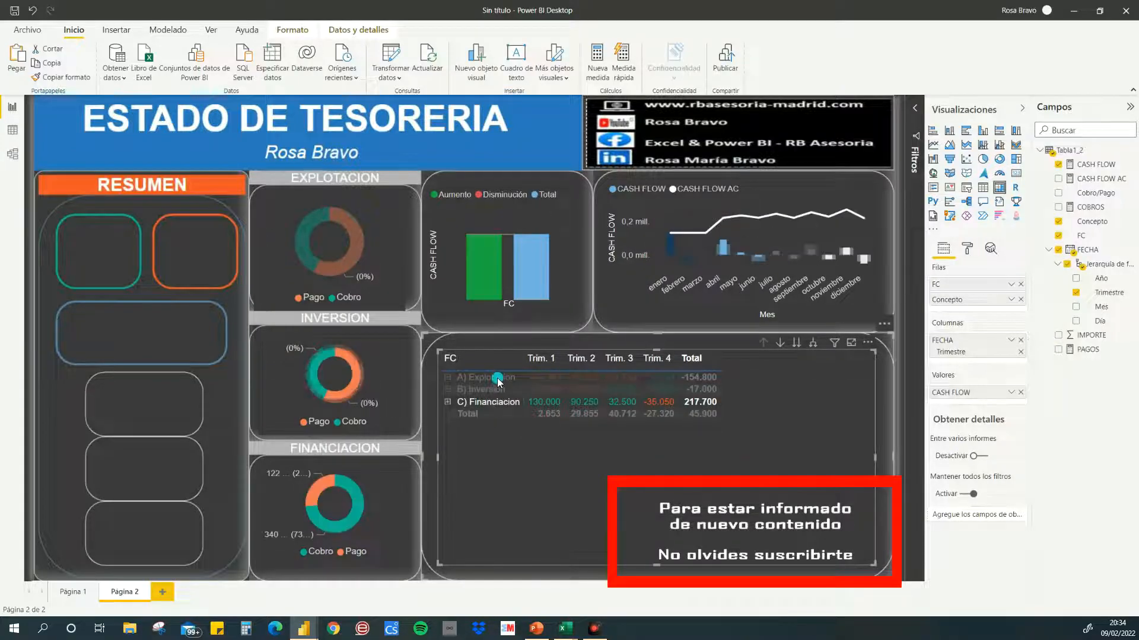
left_click(497, 379)
left_click(497, 376)
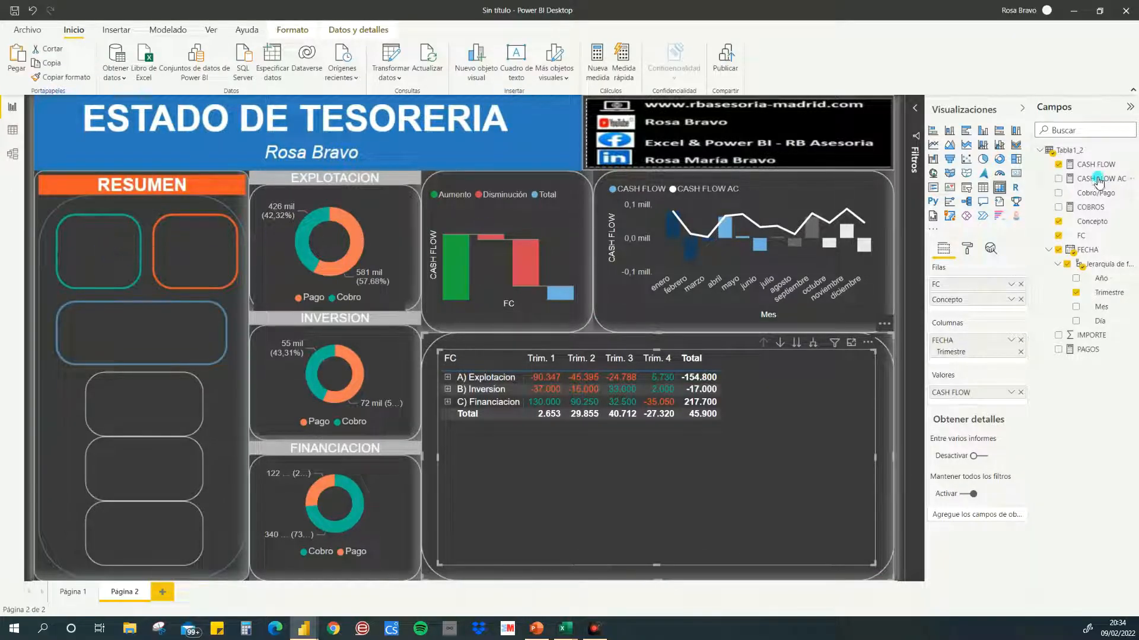
Step: Insert a card visual showing COBROS, sized to fit inside the green frame under RESUMEN
left_click(140, 243)
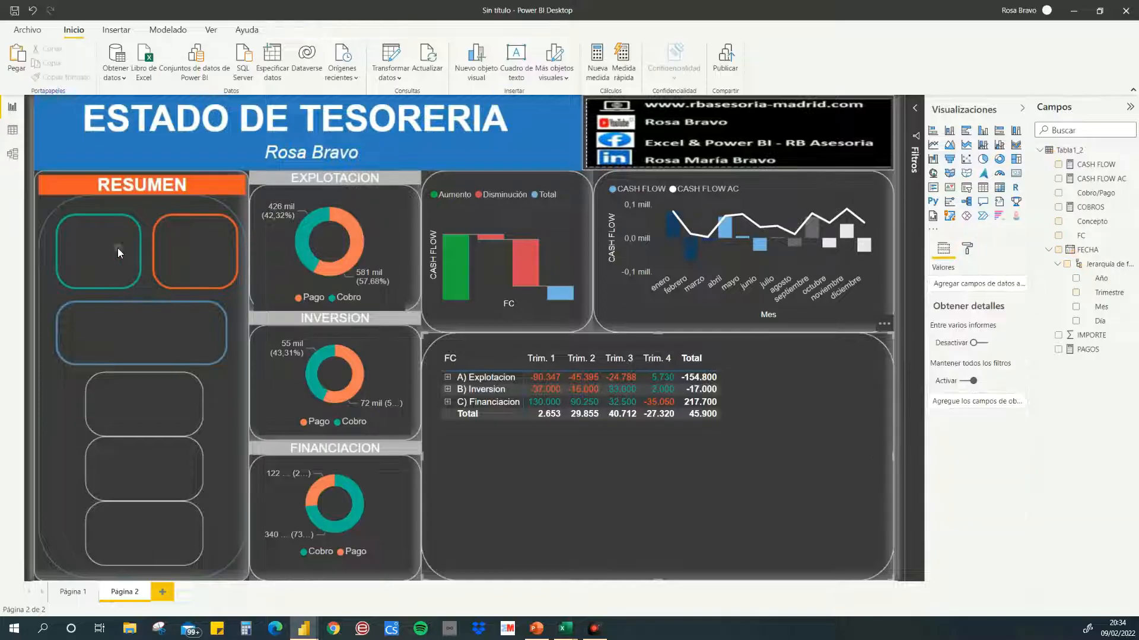
left_click(1022, 177)
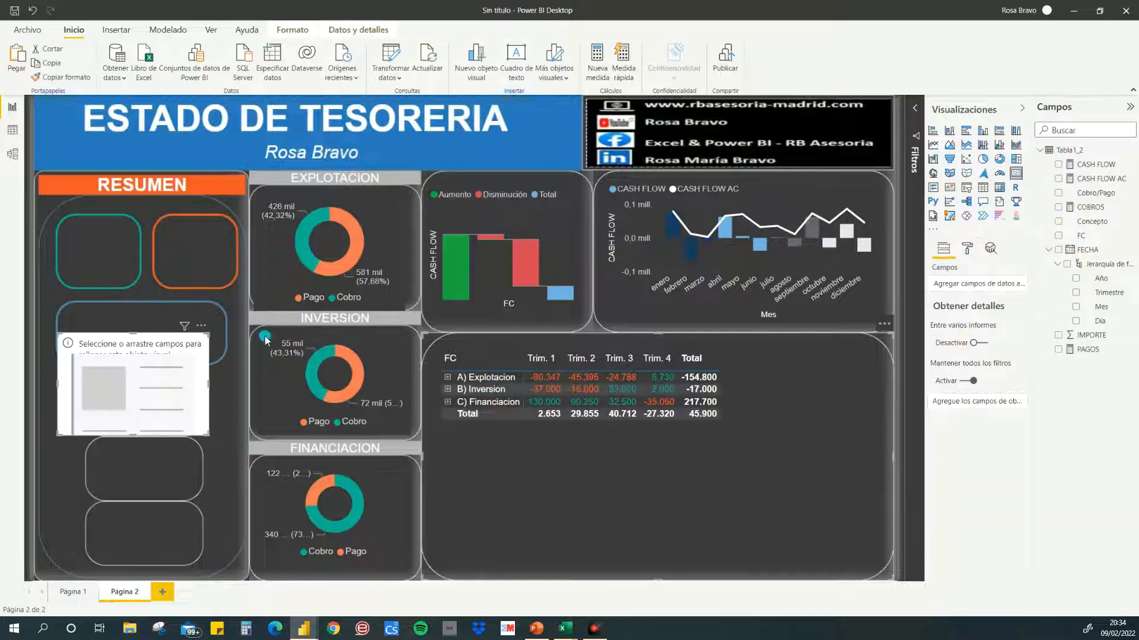
left_click_drag(112, 354, 126, 250)
left_click_drag(217, 330, 128, 274)
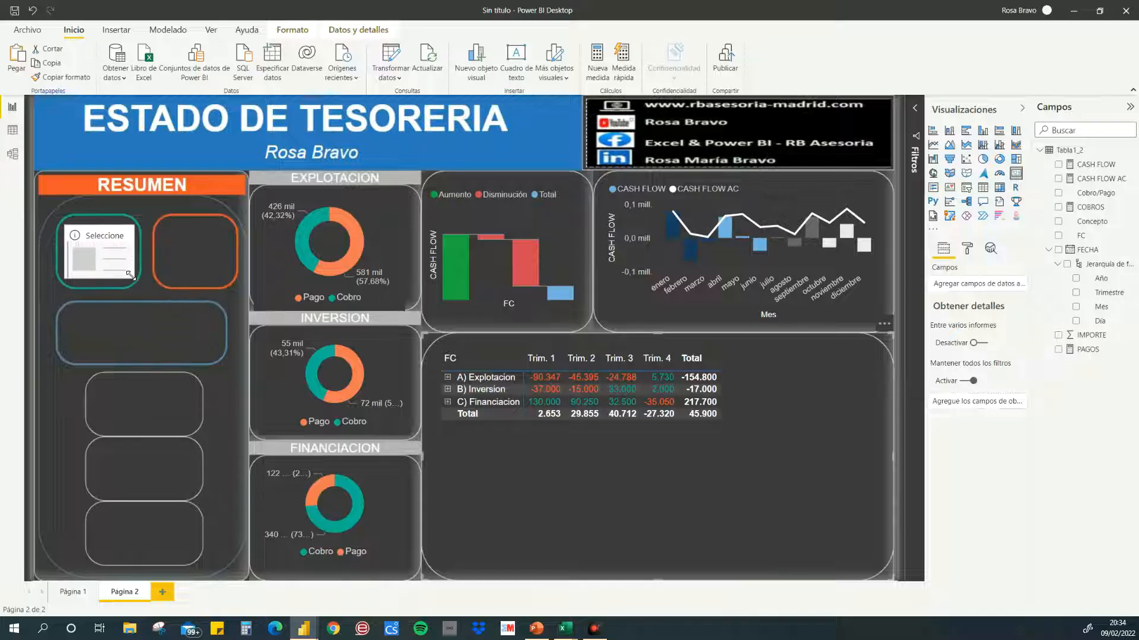
left_click(1088, 208)
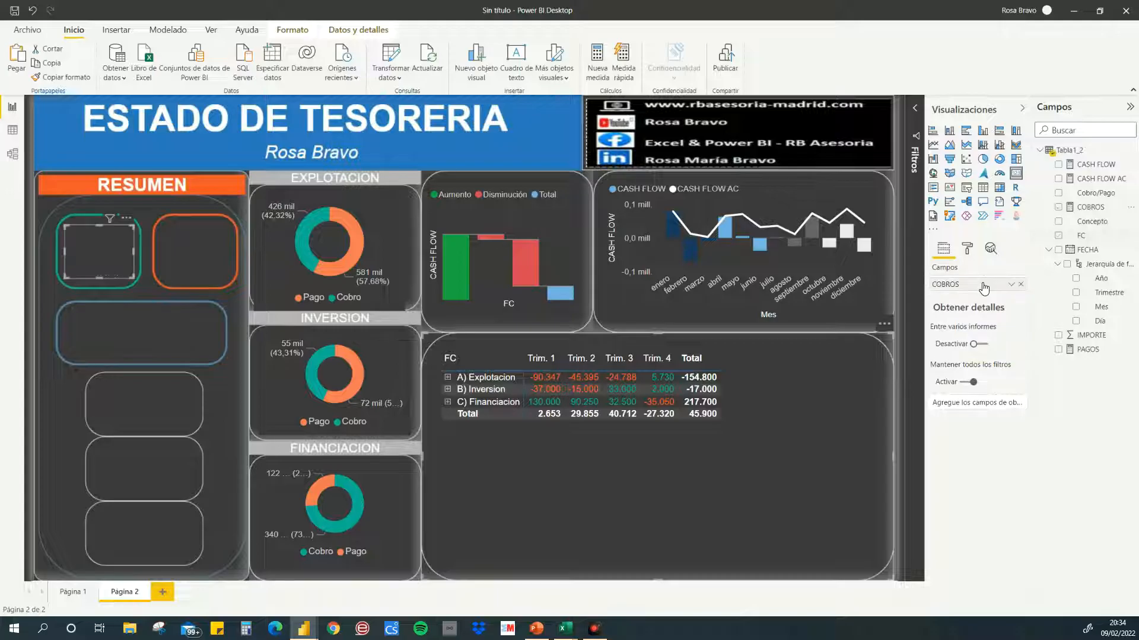
Step: Set the data label text size of the COBROS card to 11 pt
left_click(973, 252)
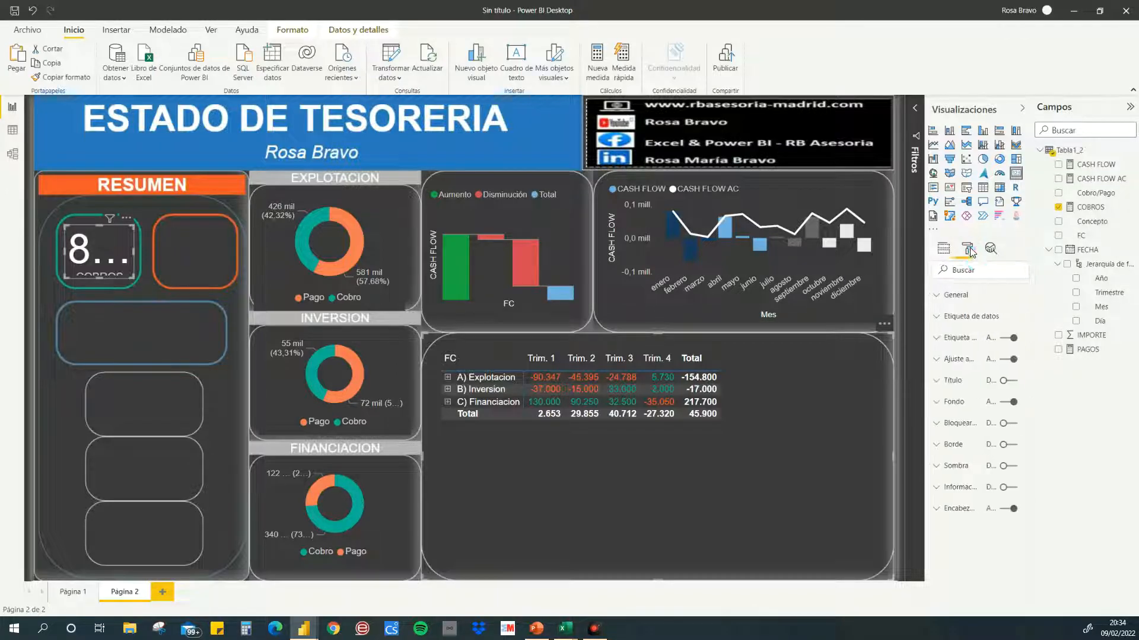
left_click(939, 337)
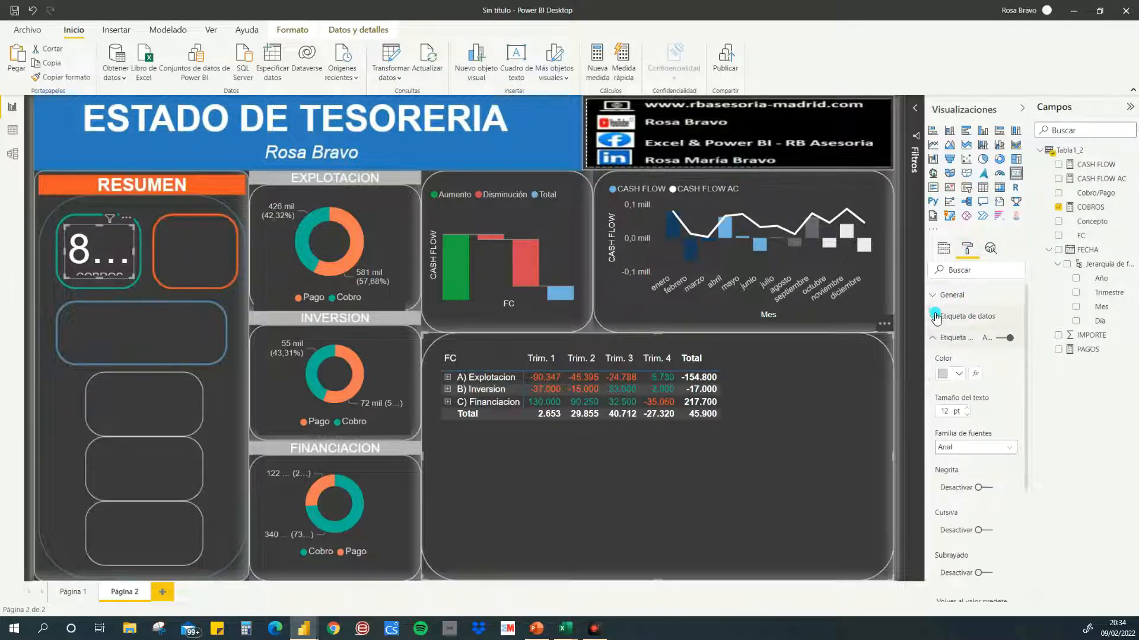
left_click(933, 317)
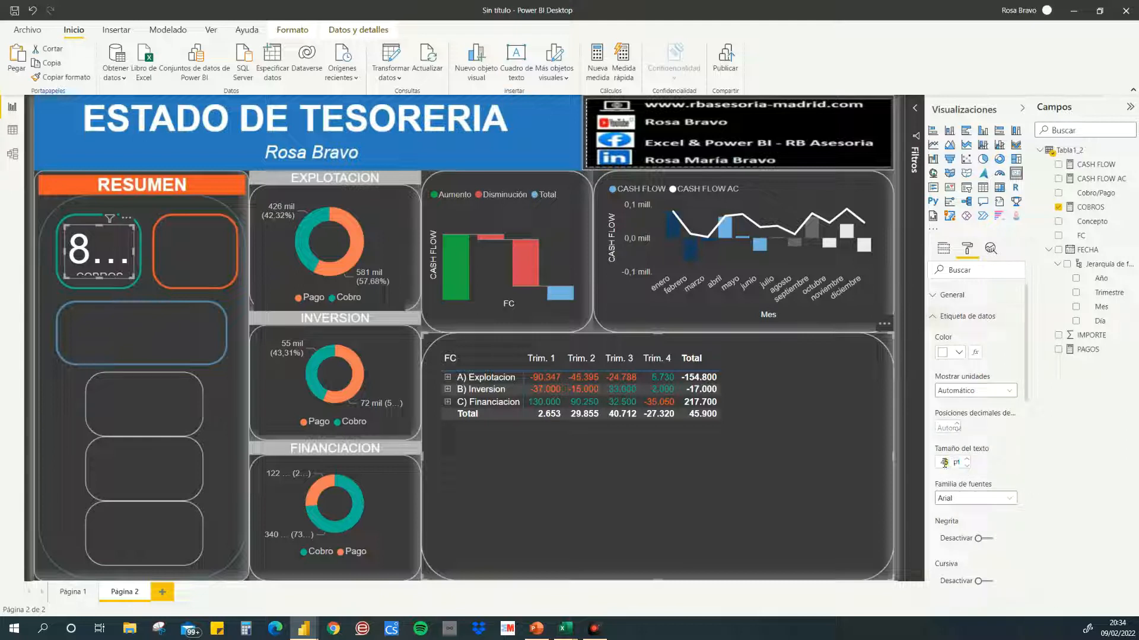
type("2")
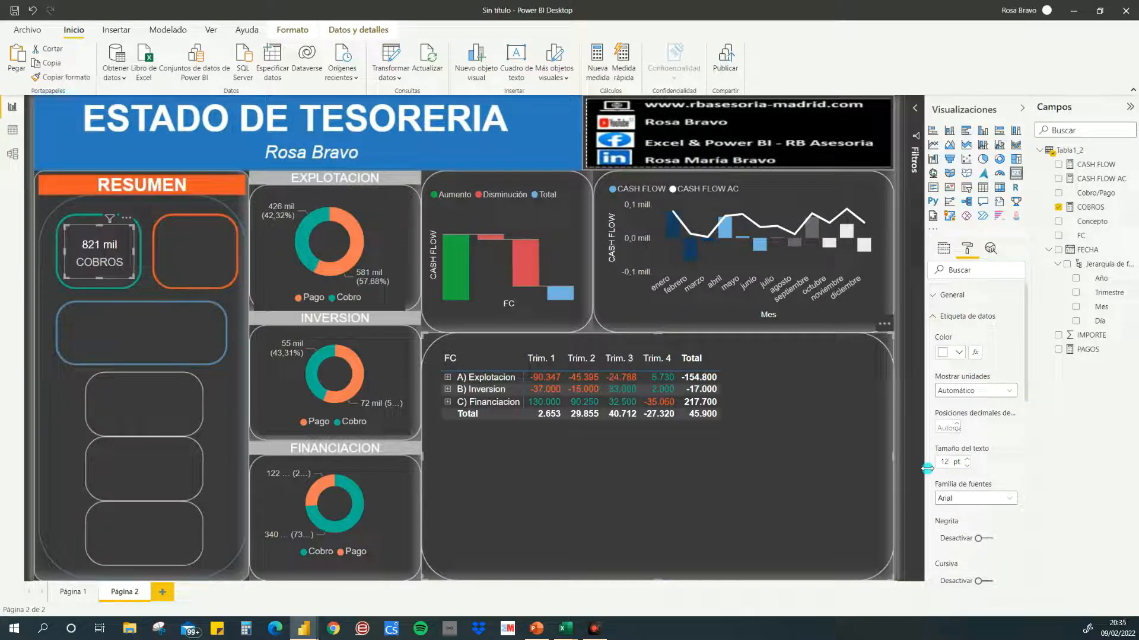
left_click(934, 321)
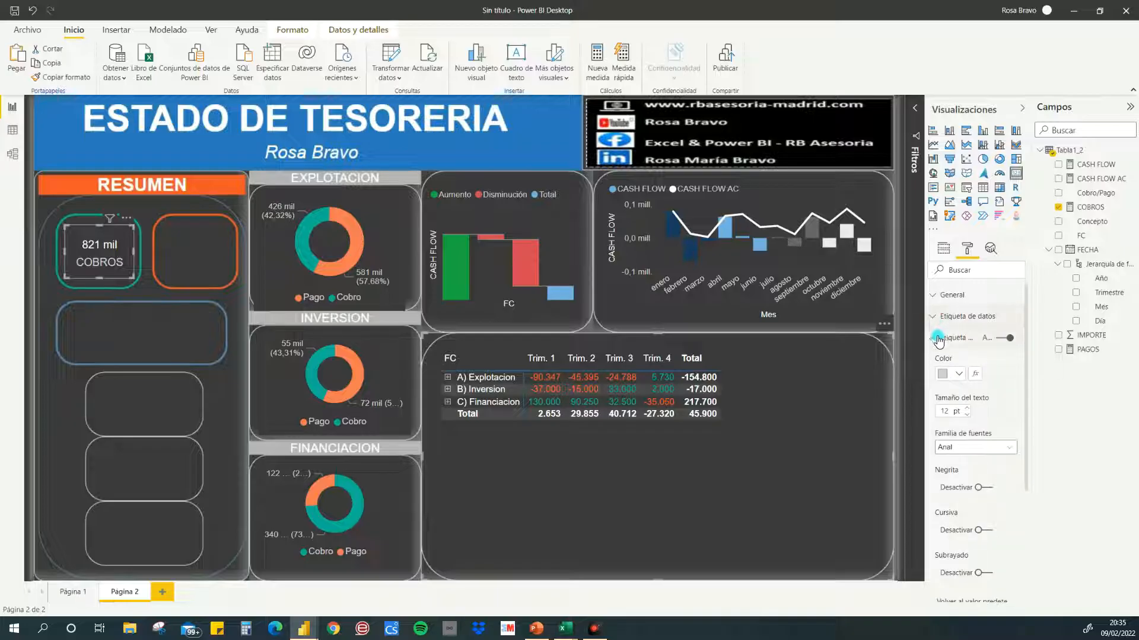
left_click(934, 317)
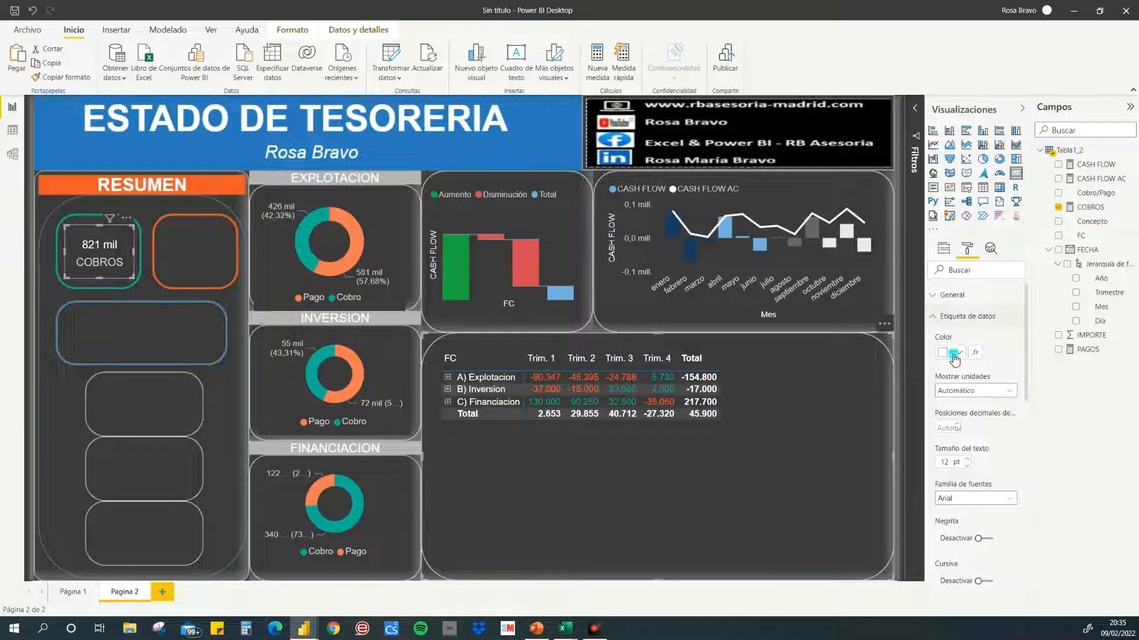
left_click(966, 467)
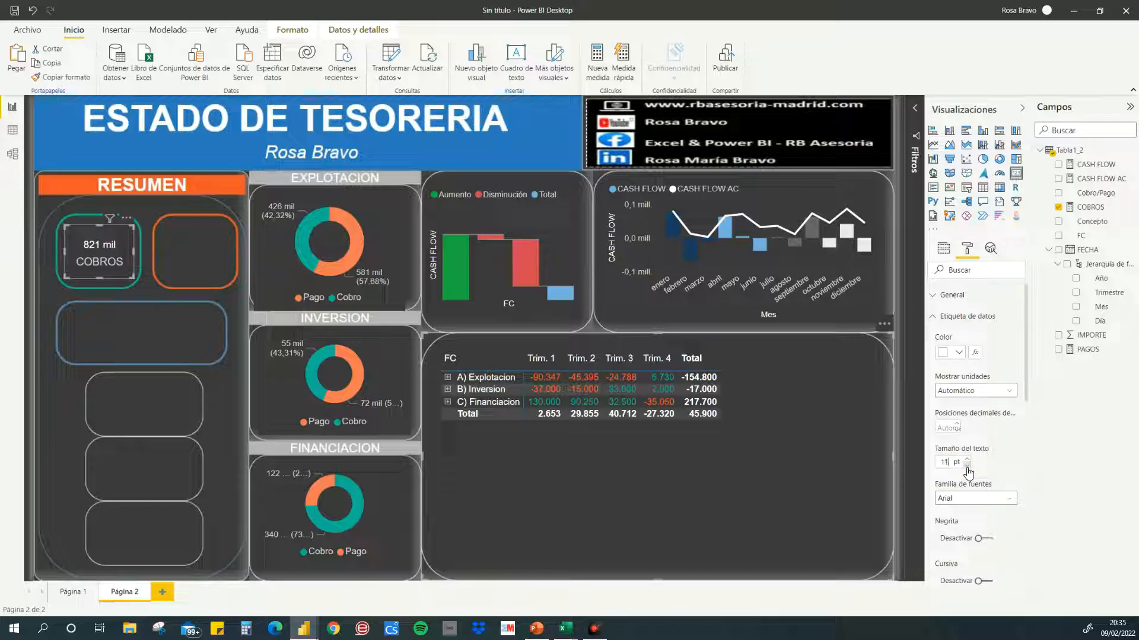
Step: Reduce the category label text size of the COBROS card to 8 pt
left_click(934, 317)
left_click(963, 435)
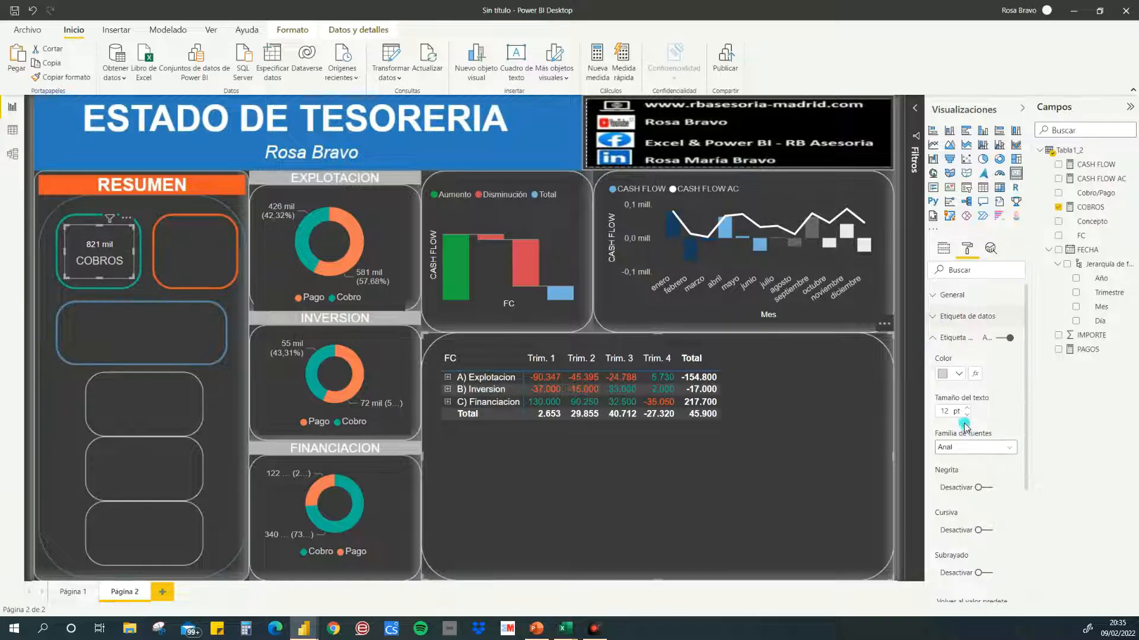
left_click(966, 416)
left_click(966, 416)
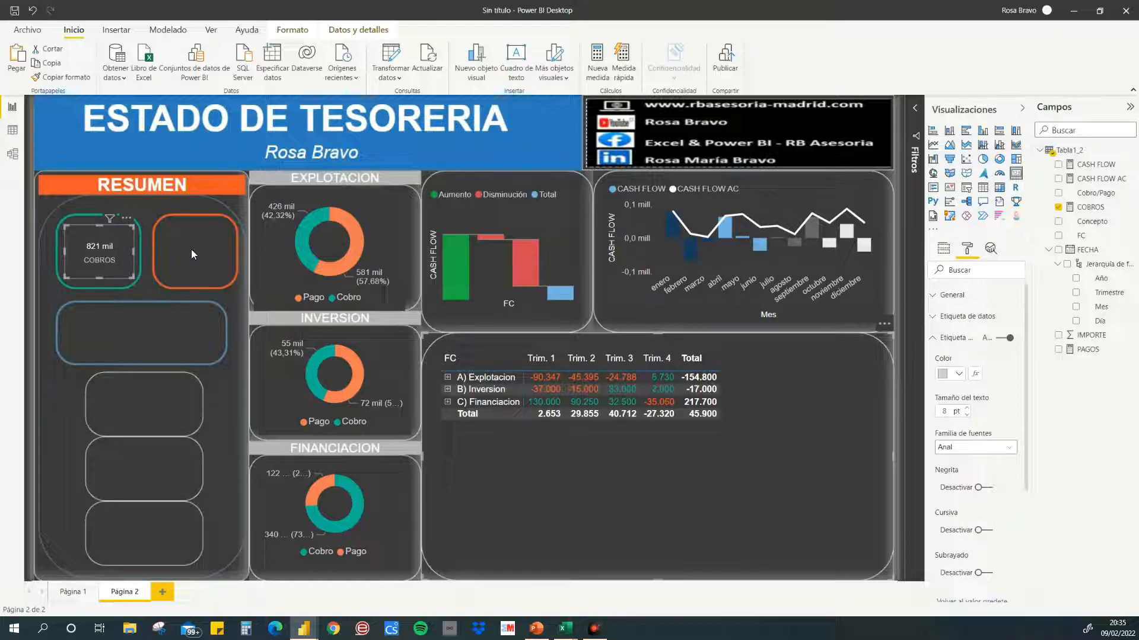
Step: Place a copy of the COBROS card inside the orange frame and replace its field with PAGOS
left_click_drag(123, 248, 214, 237)
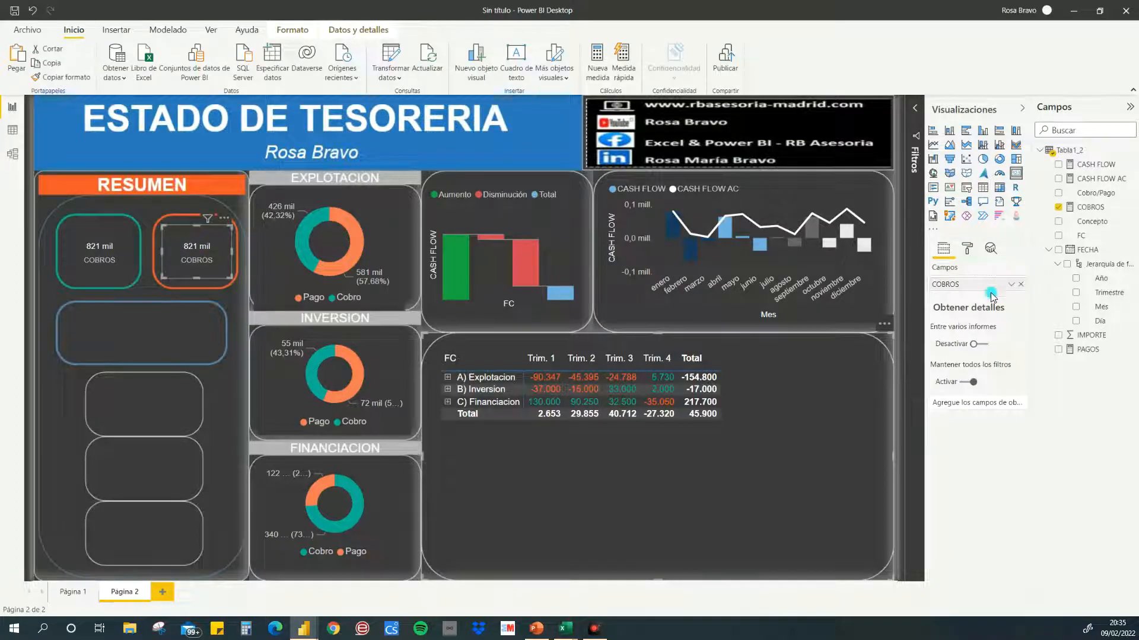
left_click(1020, 284)
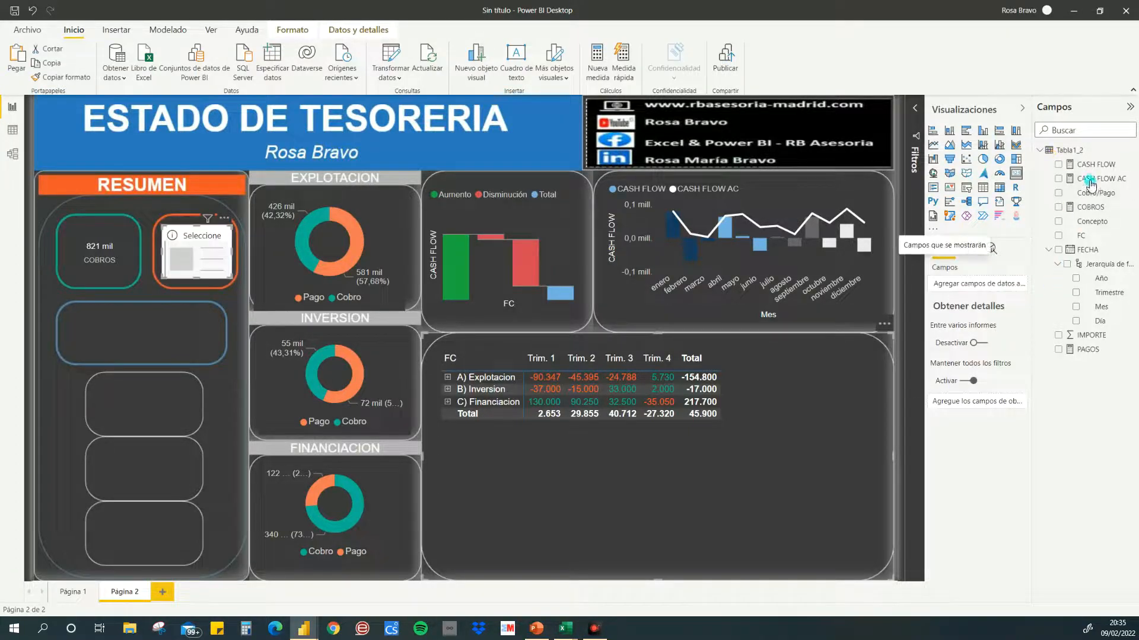
left_click_drag(1089, 350, 977, 284)
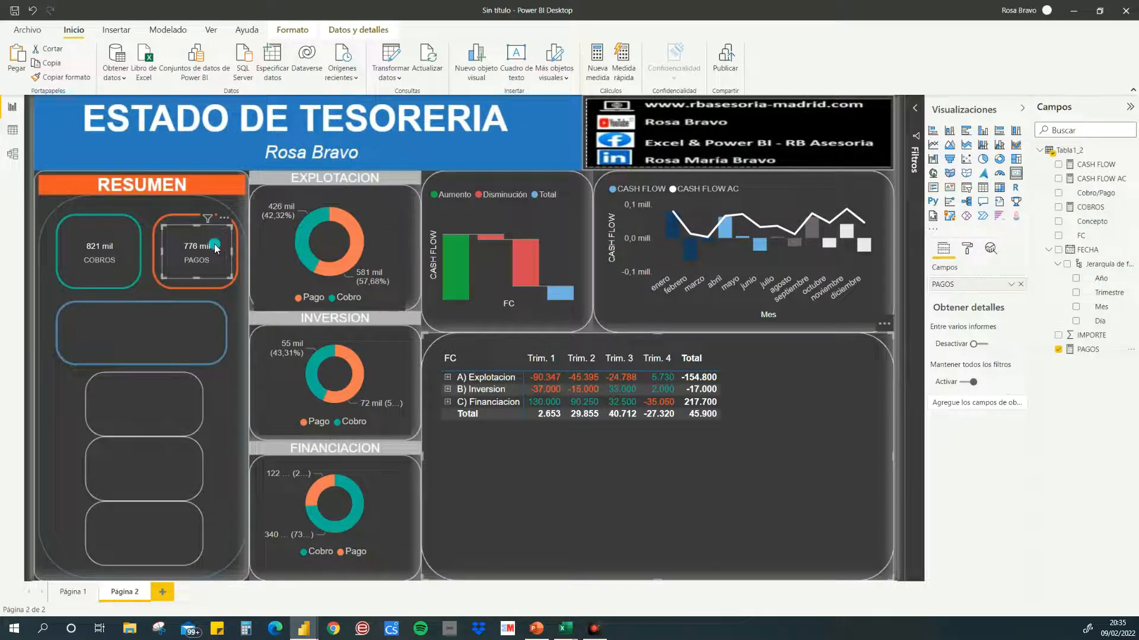
Step: Paste another card into the blue frame, widen it to suit the frame and replace its PAGOS field with CASH FLOW
left_click(173, 312)
key("ctrl+v")
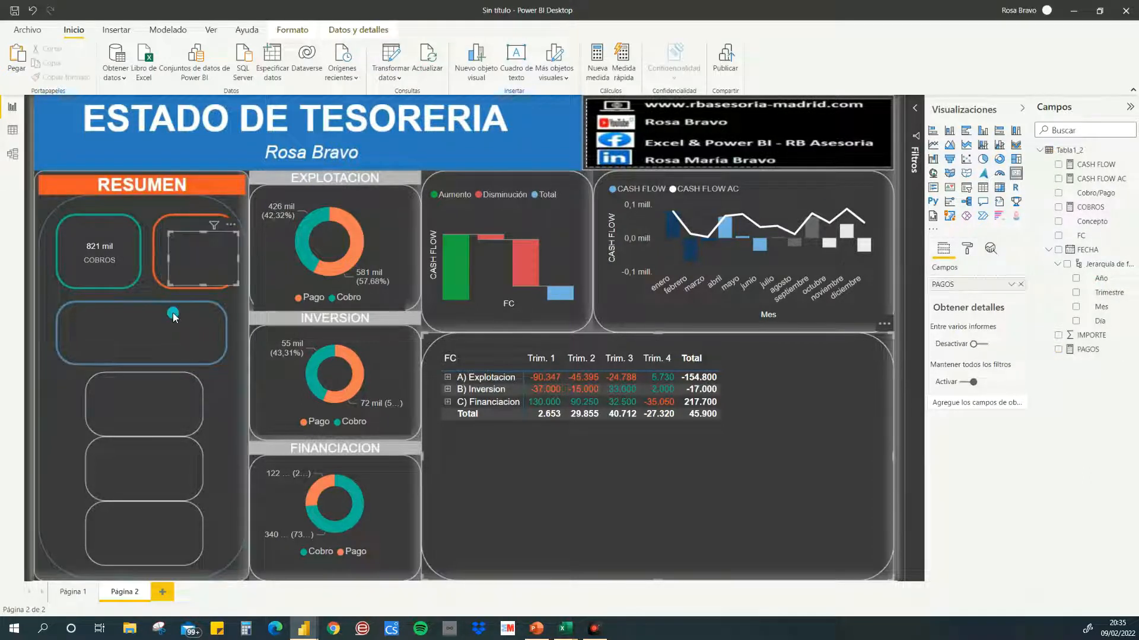
left_click_drag(203, 244, 209, 332)
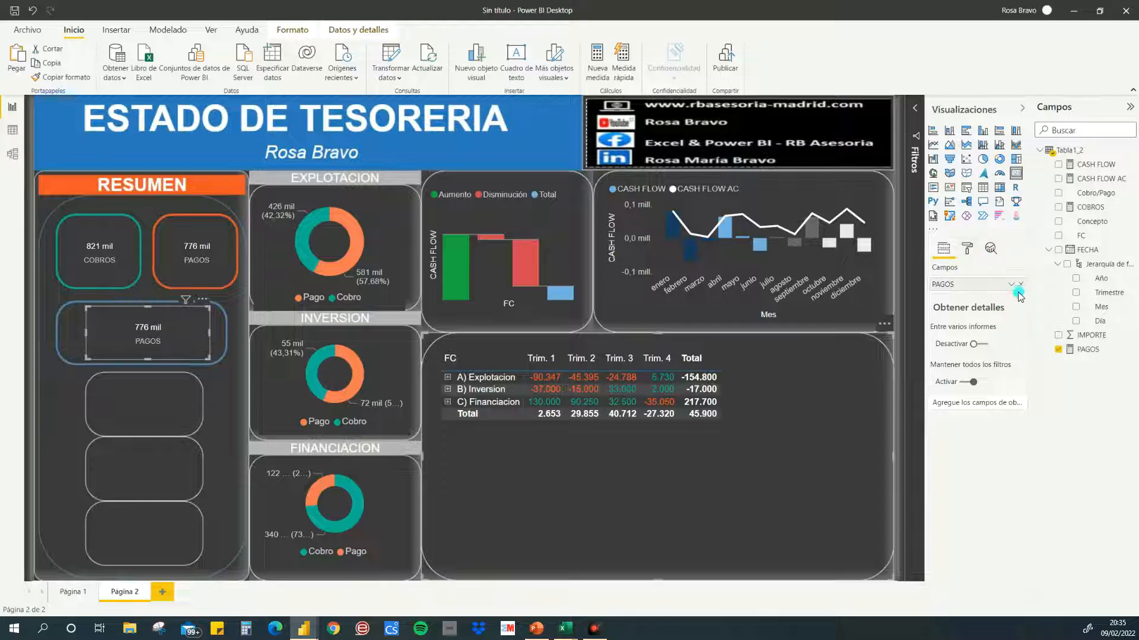
left_click(1020, 285)
left_click_drag(1090, 170, 986, 288)
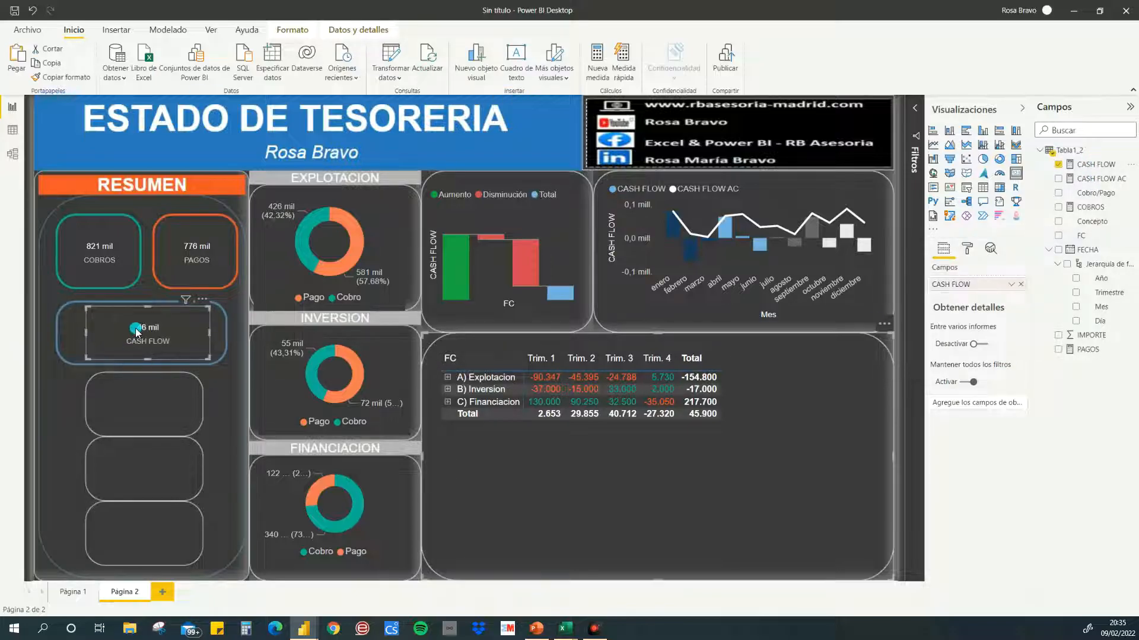
Step: Place a copy of the COBROS card in the first white frame below the CASH FLOW card and replace its field with CASH FLOW
left_click(123, 243)
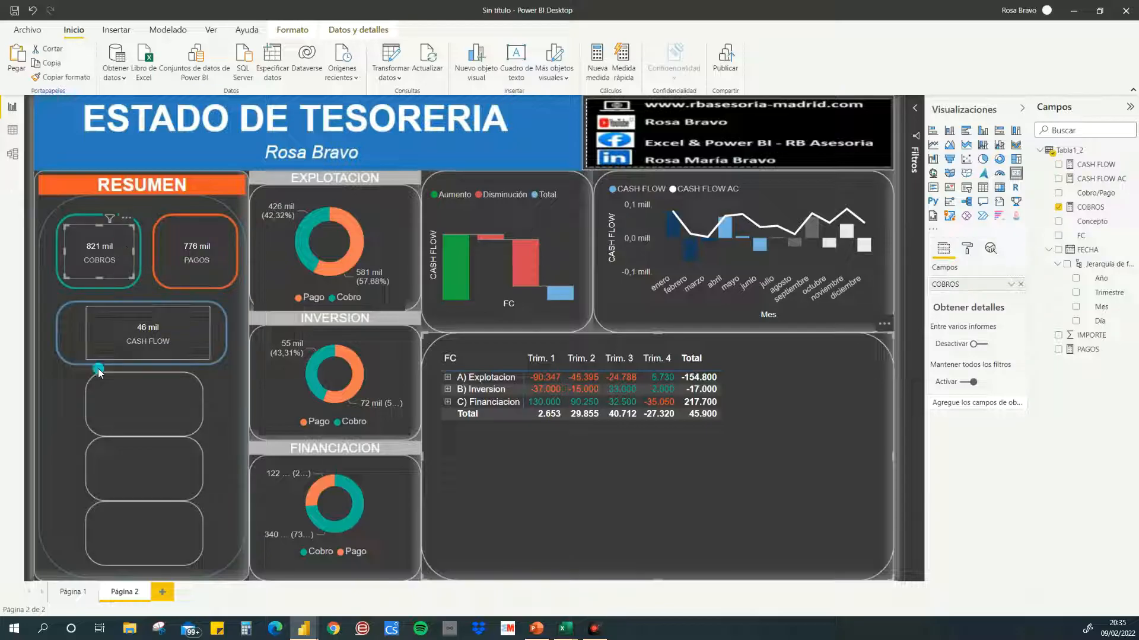
left_click(119, 404)
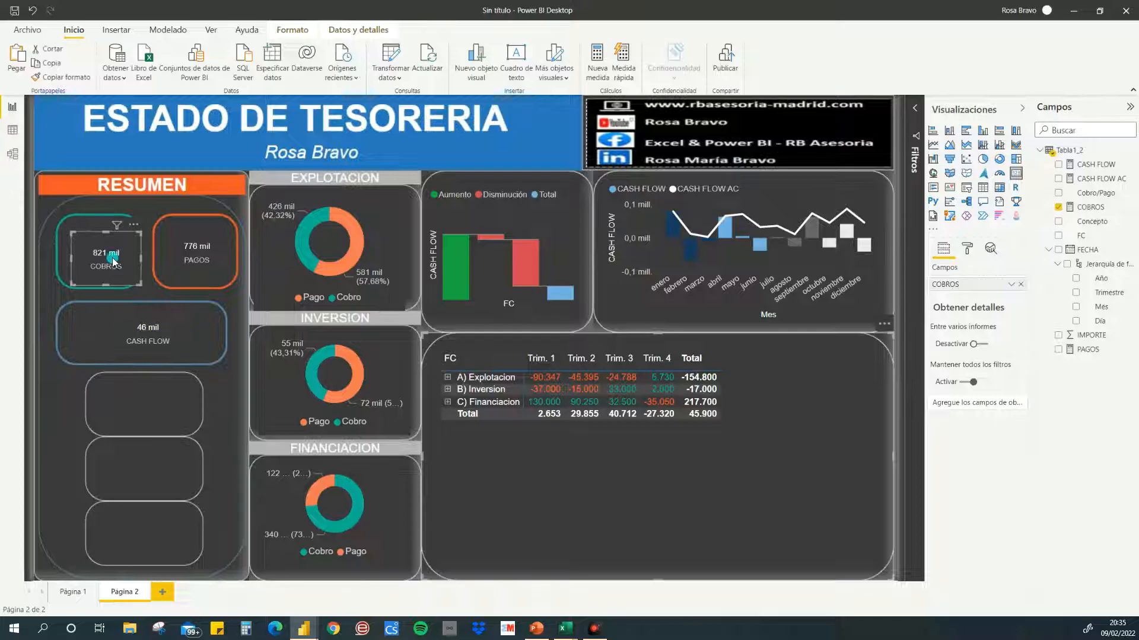
left_click_drag(113, 236, 155, 381)
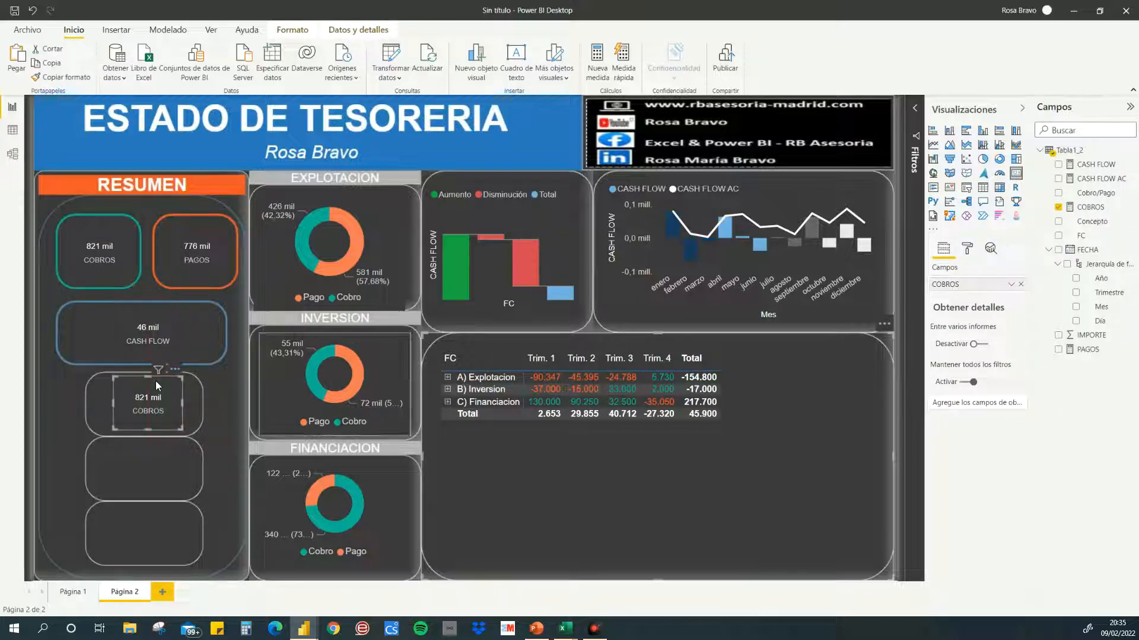
left_click(1020, 285)
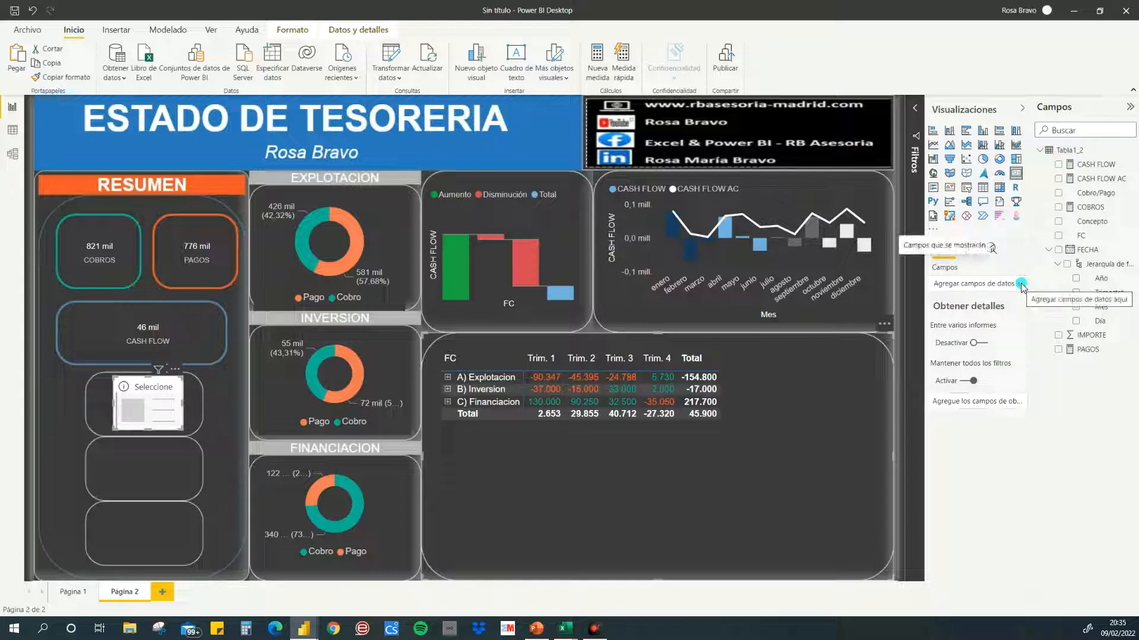
left_click_drag(1098, 166, 952, 284)
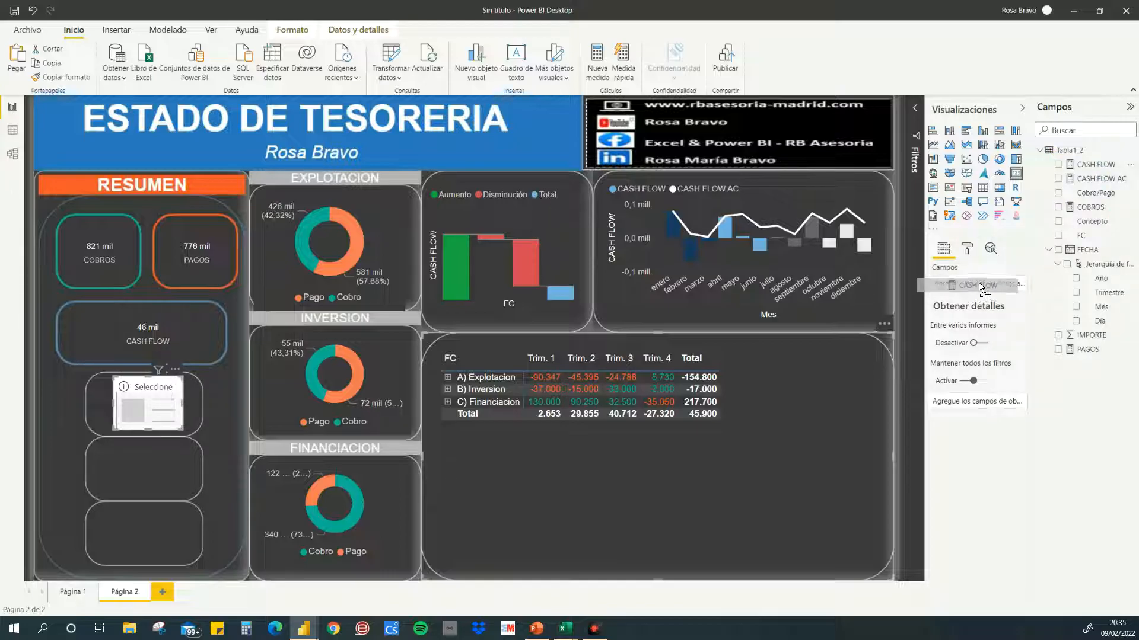
Step: Add FC as a visual-level filter on the new CASH FLOW card in the first white frame and restrict it to A) Explotacion
left_click(910, 126)
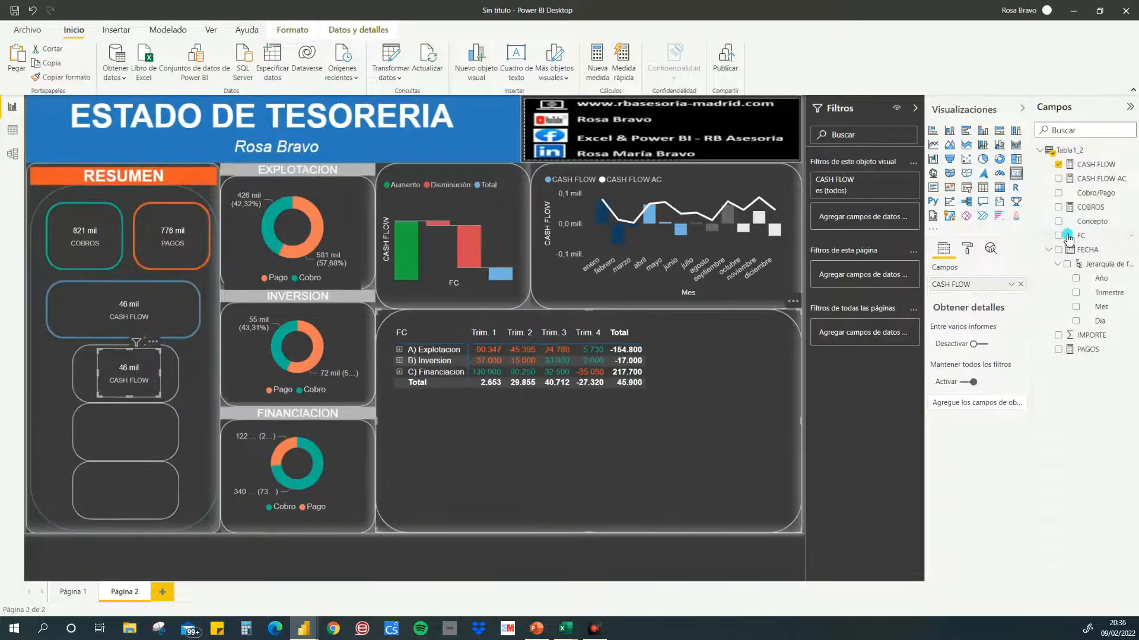
left_click_drag(1076, 236, 855, 212)
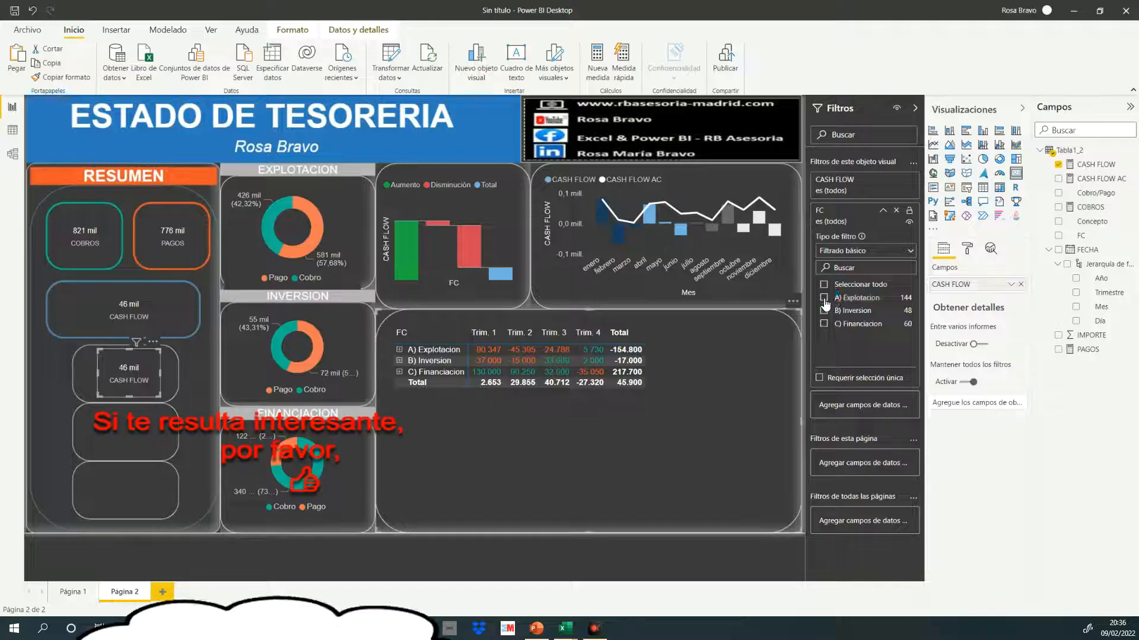
left_click(823, 298)
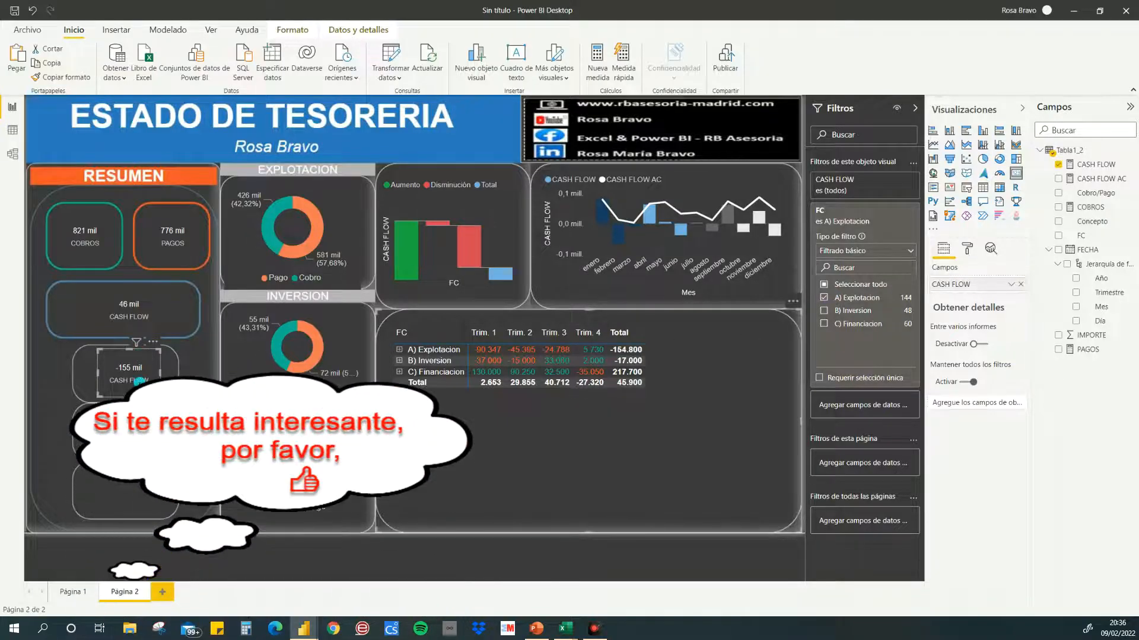
Step: Turn off the category label on the card in the first white frame and enable its title with the text EXPLOTACION
left_click(967, 248)
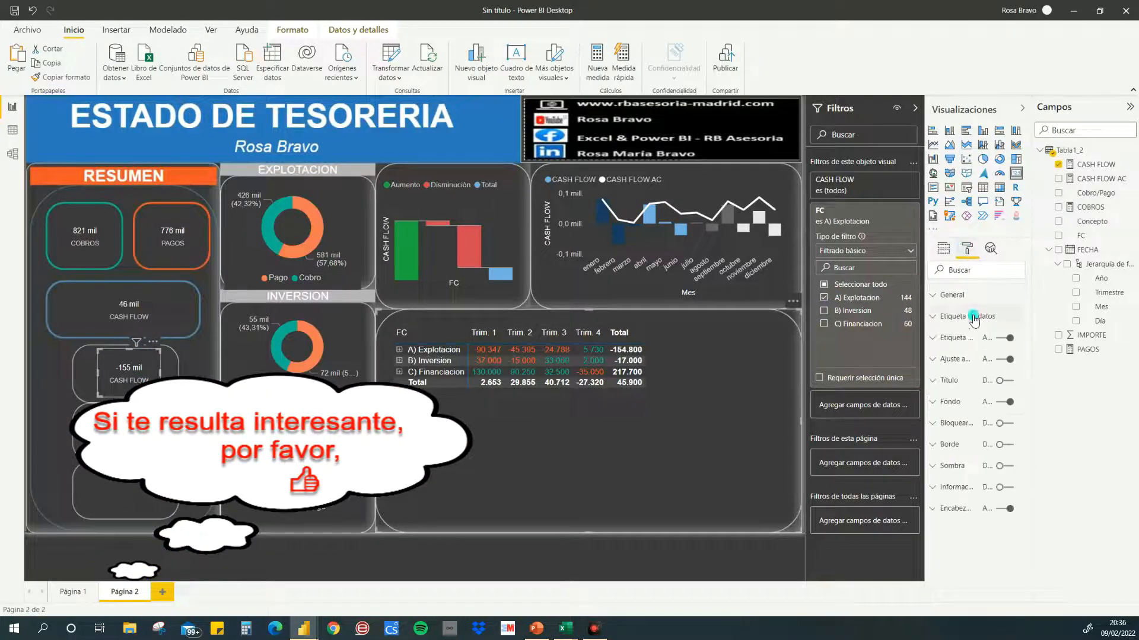
left_click(935, 338)
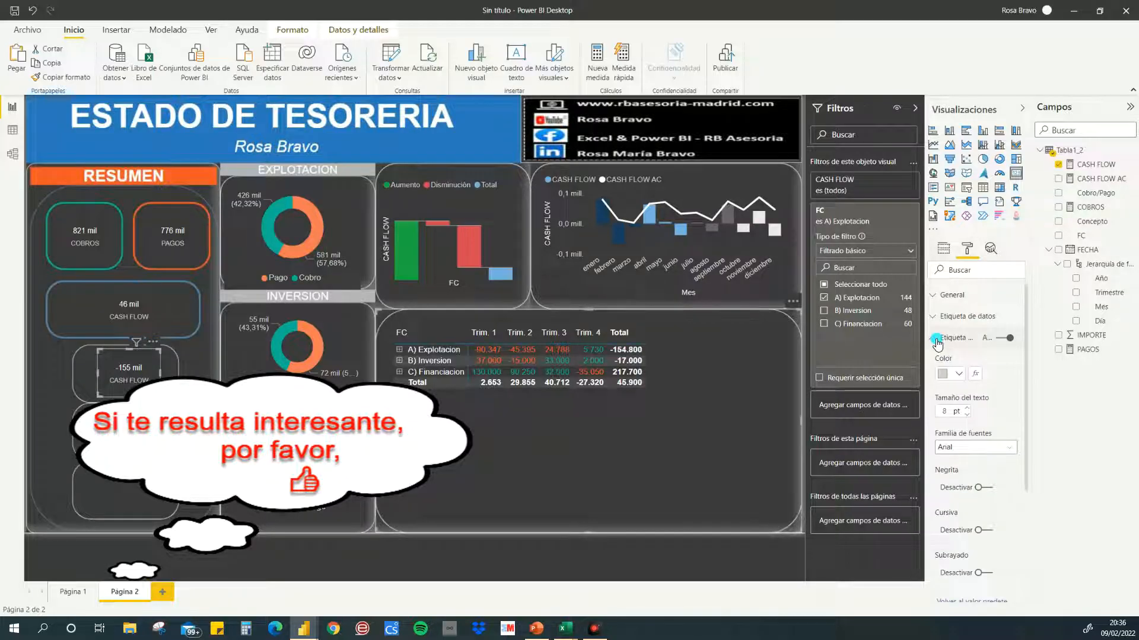
left_click(1001, 339)
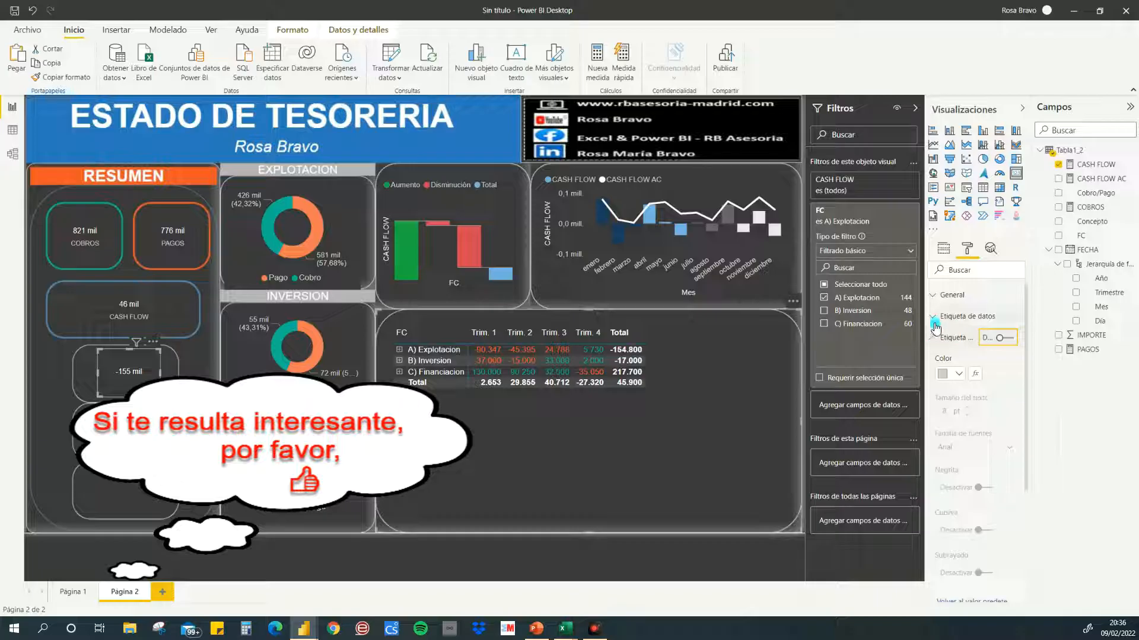
left_click(935, 342)
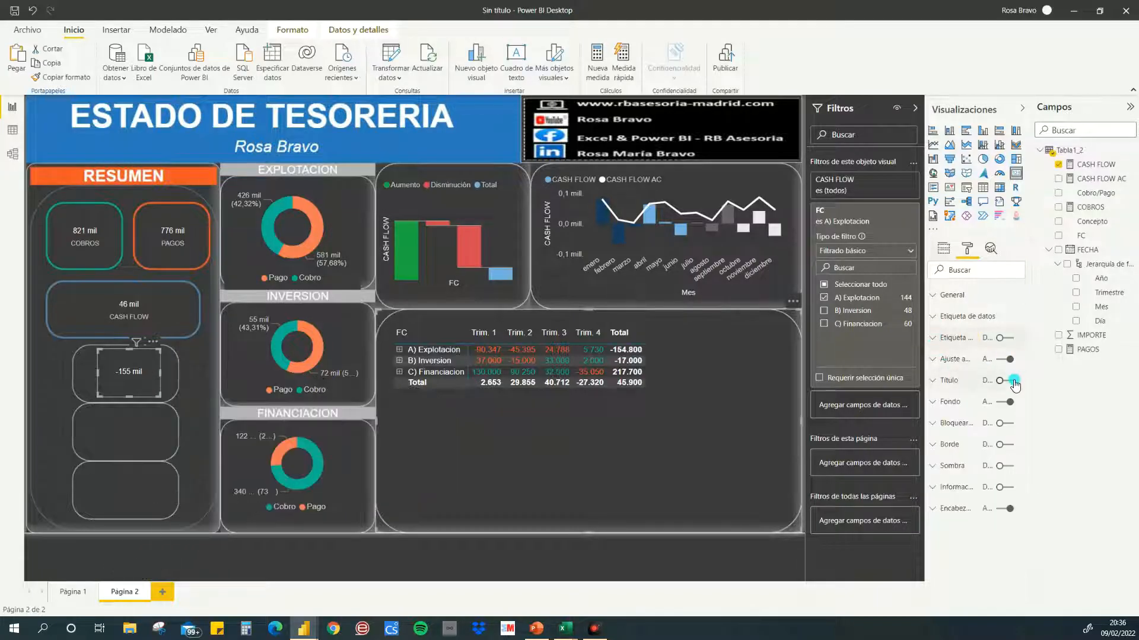
left_click(935, 380)
left_click(956, 414)
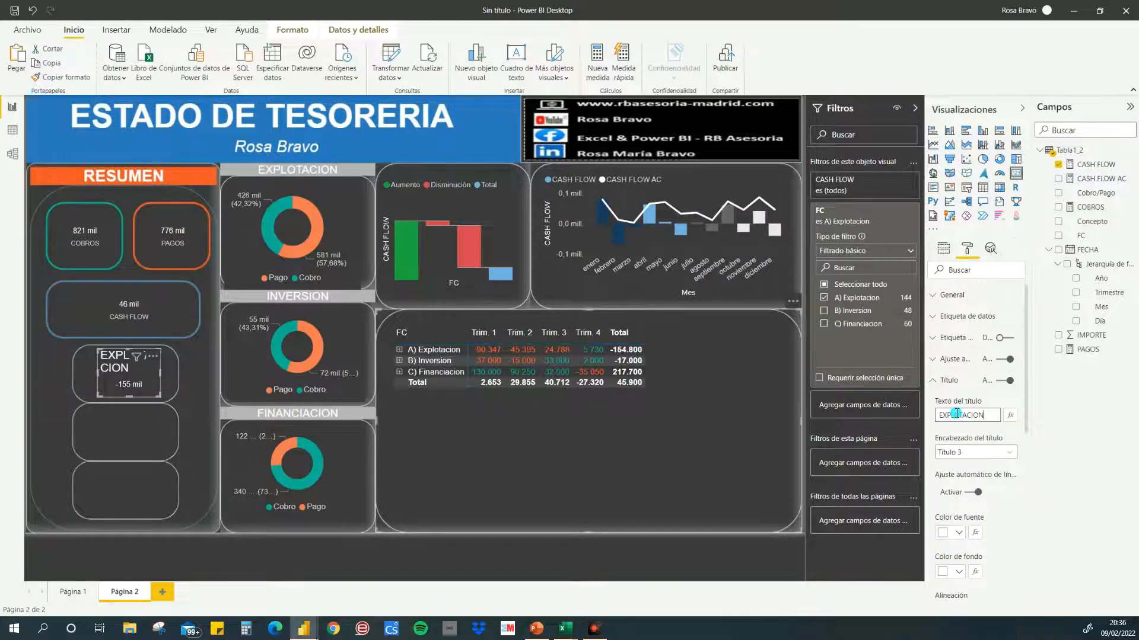
Step: Centre the EXPLOTACION card's title and reduce its text size to 10 pt
scroll(965, 468, "down", 3)
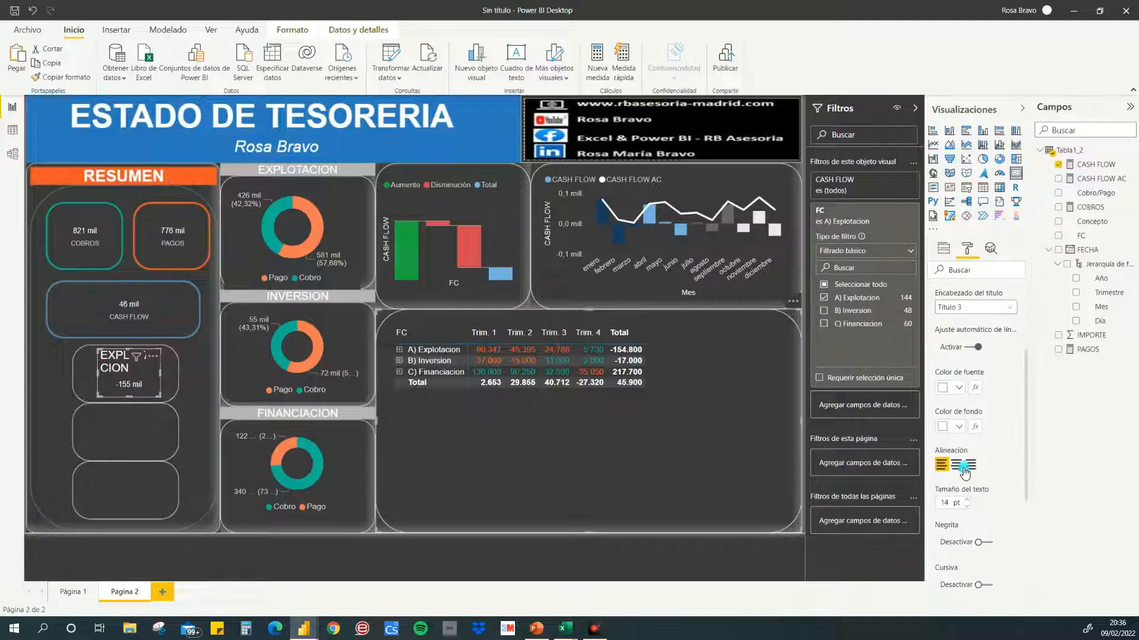
left_click(966, 507)
left_click(967, 507)
left_click(966, 507)
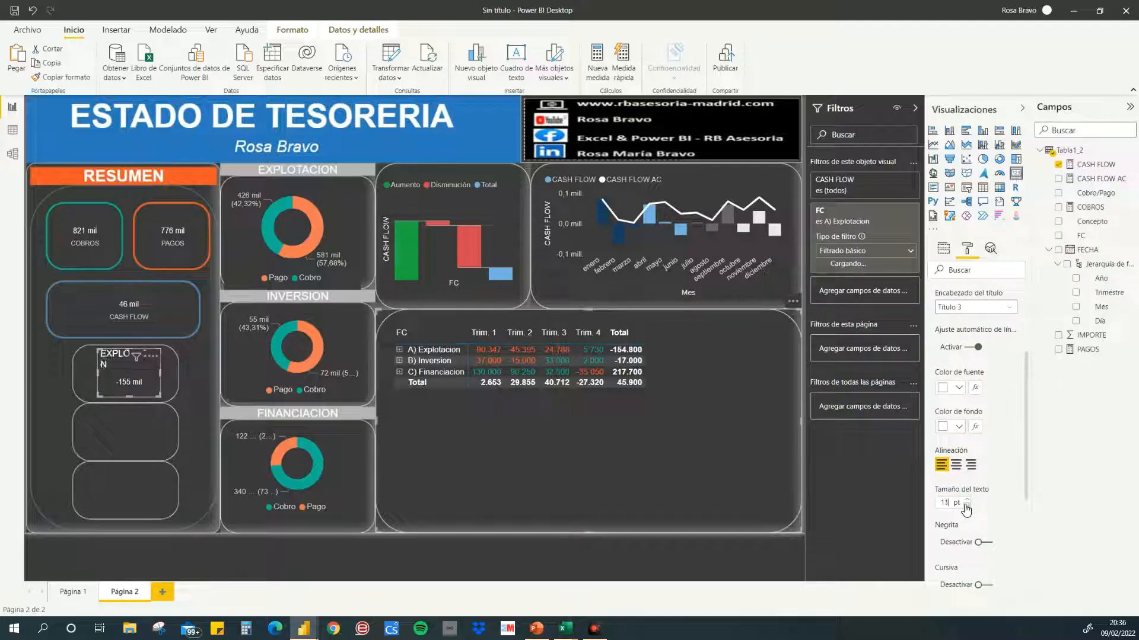
left_click(956, 465)
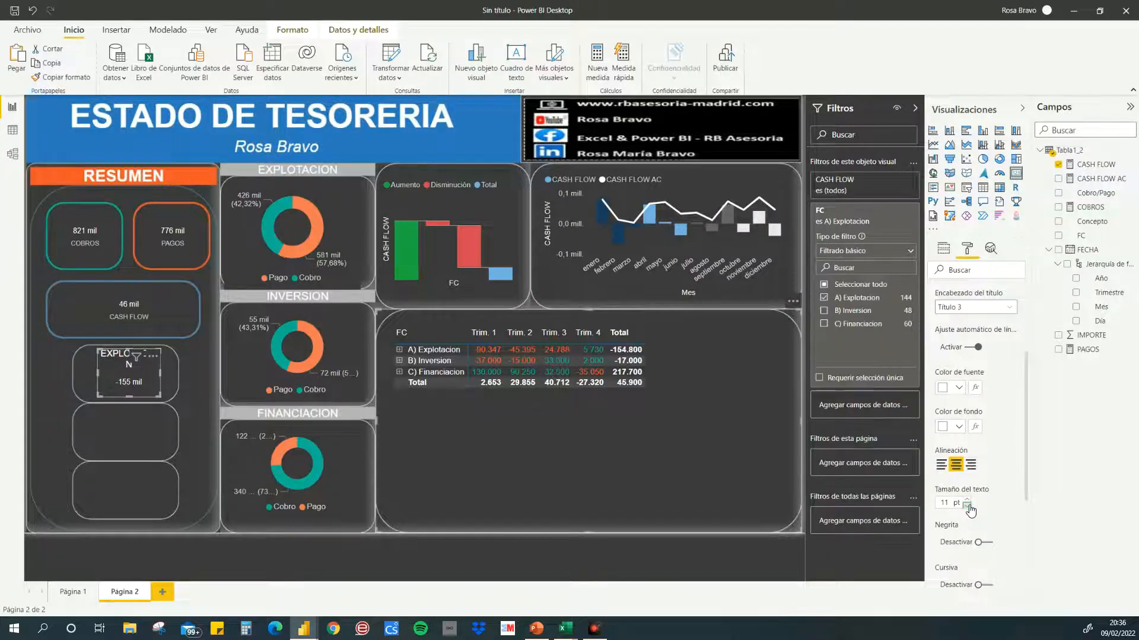
left_click(966, 506)
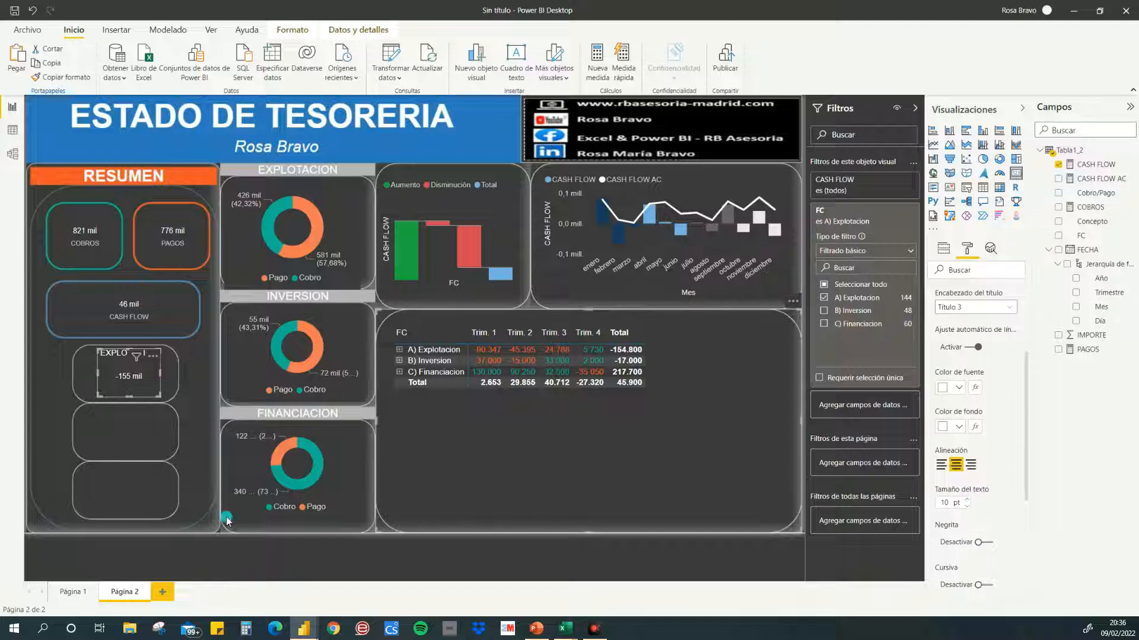
Step: Paste two copies of the EXPLOTACION card and place them inside the second and third white frames
left_click(119, 439)
left_click(137, 372)
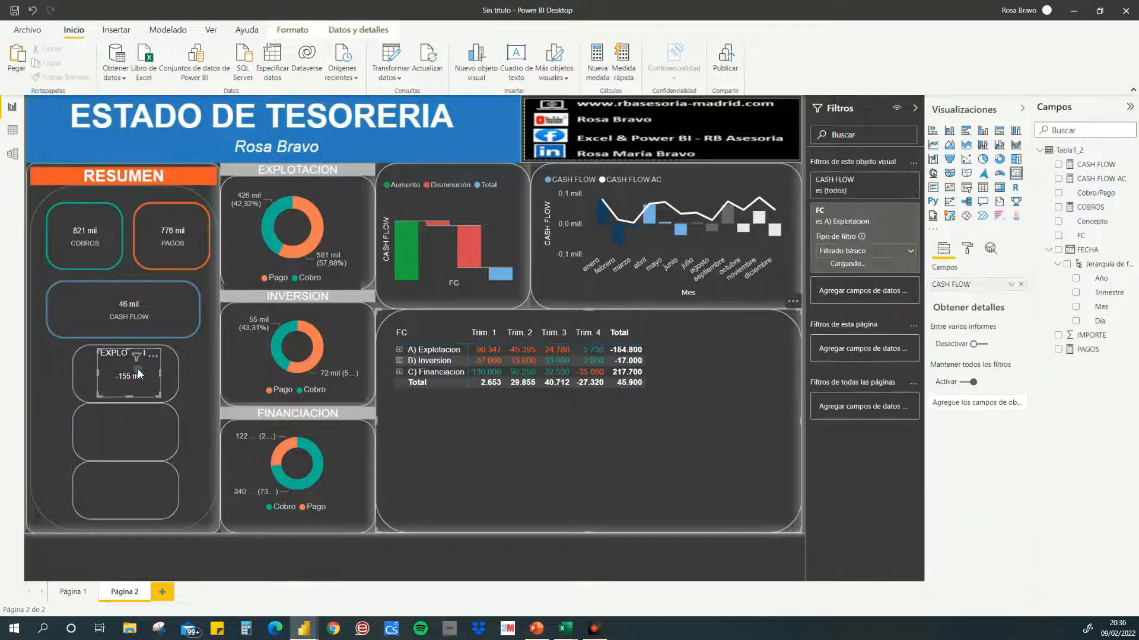
left_click(136, 428)
key("ctrl+v")
left_click_drag(126, 380, 114, 443)
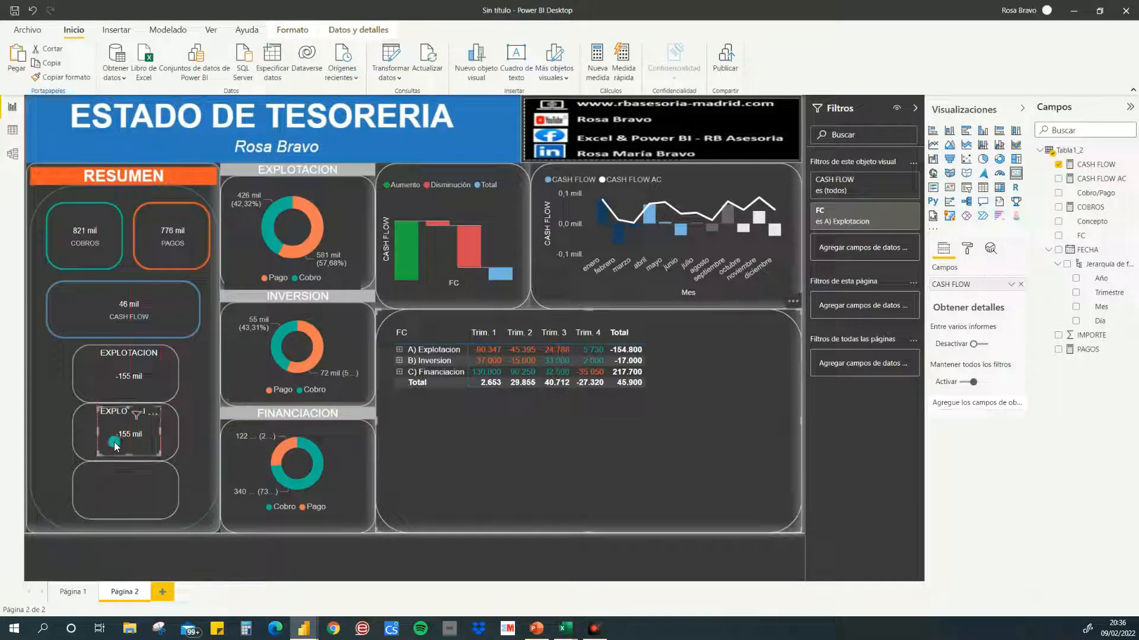
left_click(109, 485)
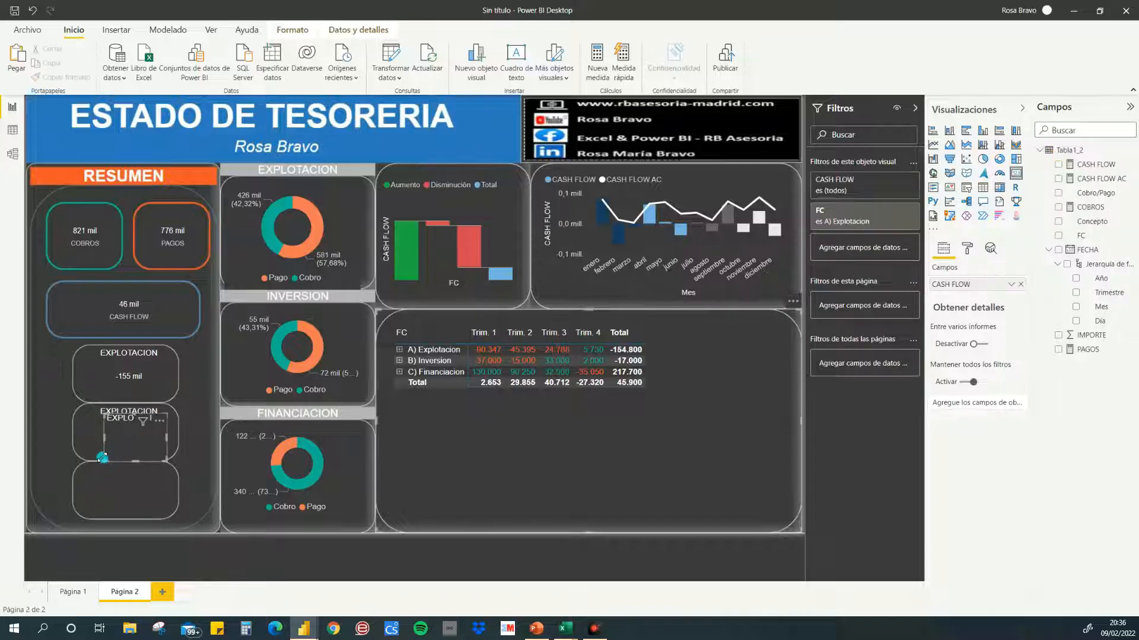
left_click_drag(107, 461, 98, 501)
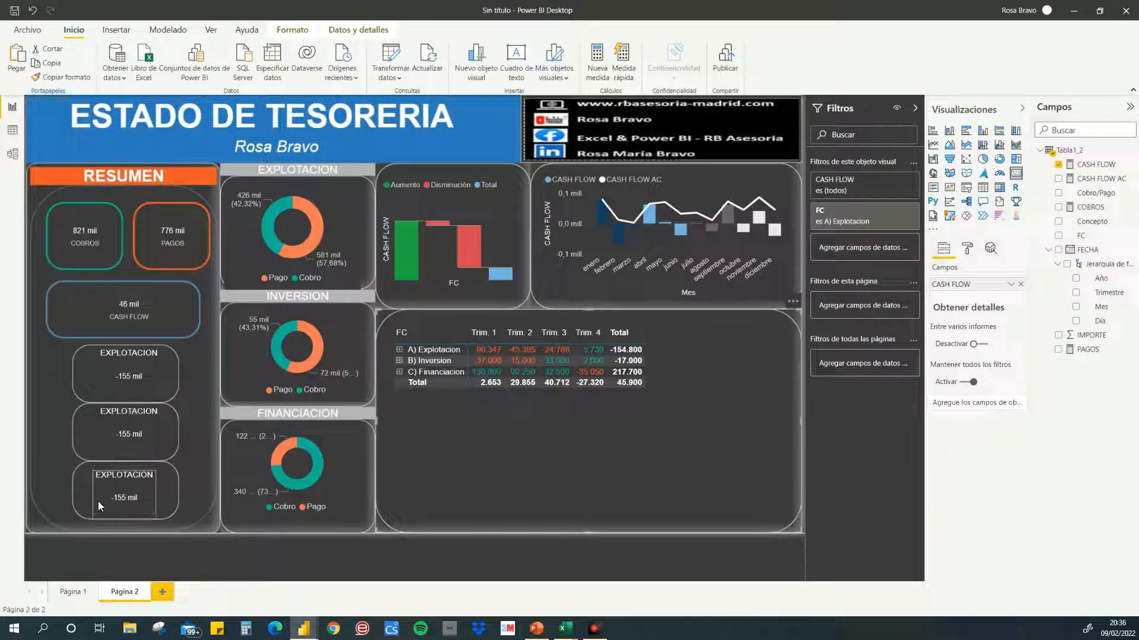
Step: Clear the FC filter on the card in the second white frame and restrict it to B) Inversion
left_click(110, 435)
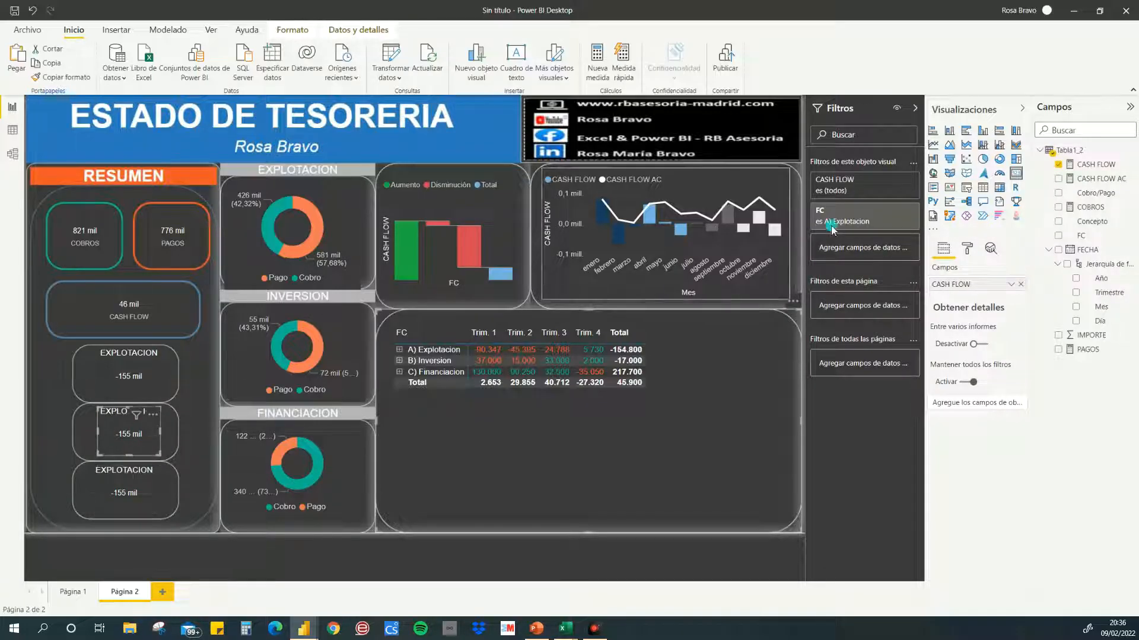
left_click(893, 224)
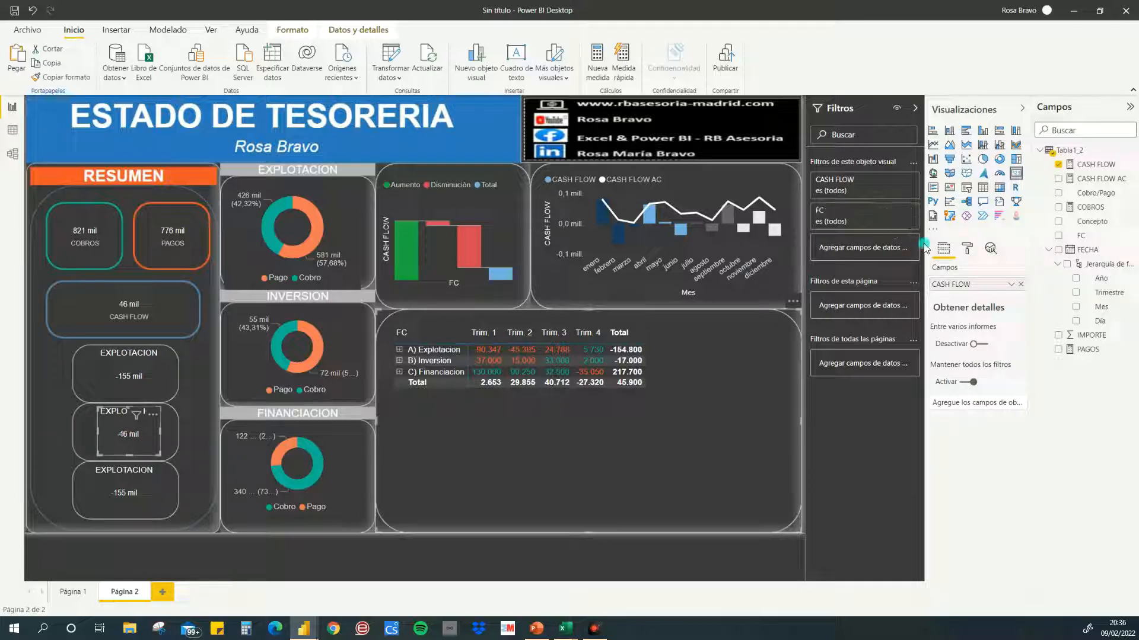
left_click(858, 215)
left_click(825, 310)
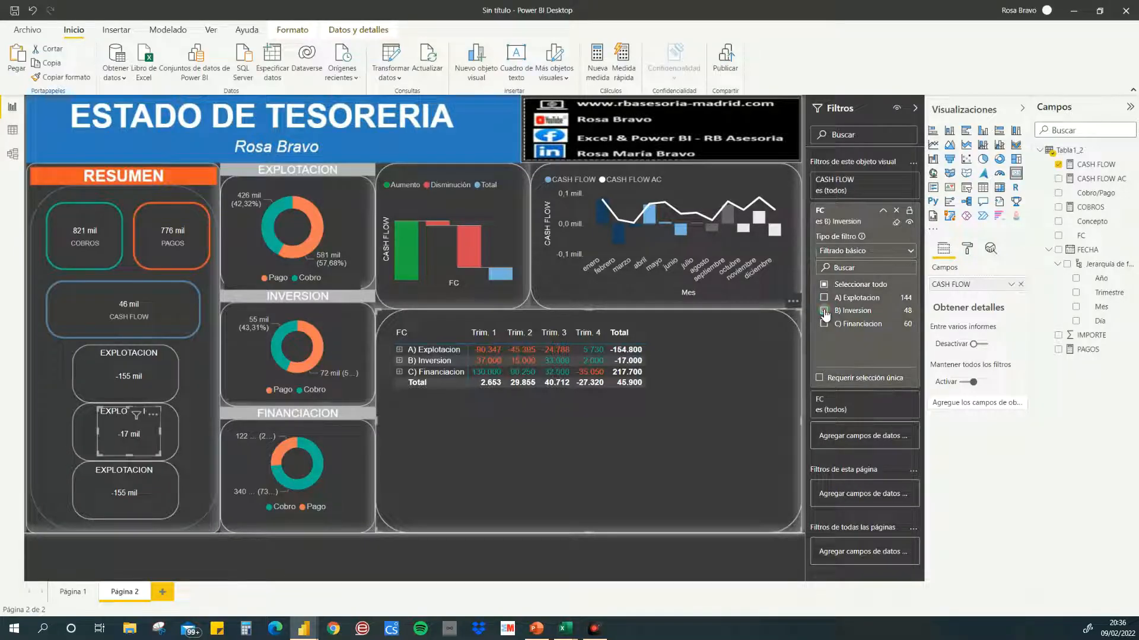
Step: Change the FC filter of the card in the third white frame to only C) Financiacion
left_click(147, 491)
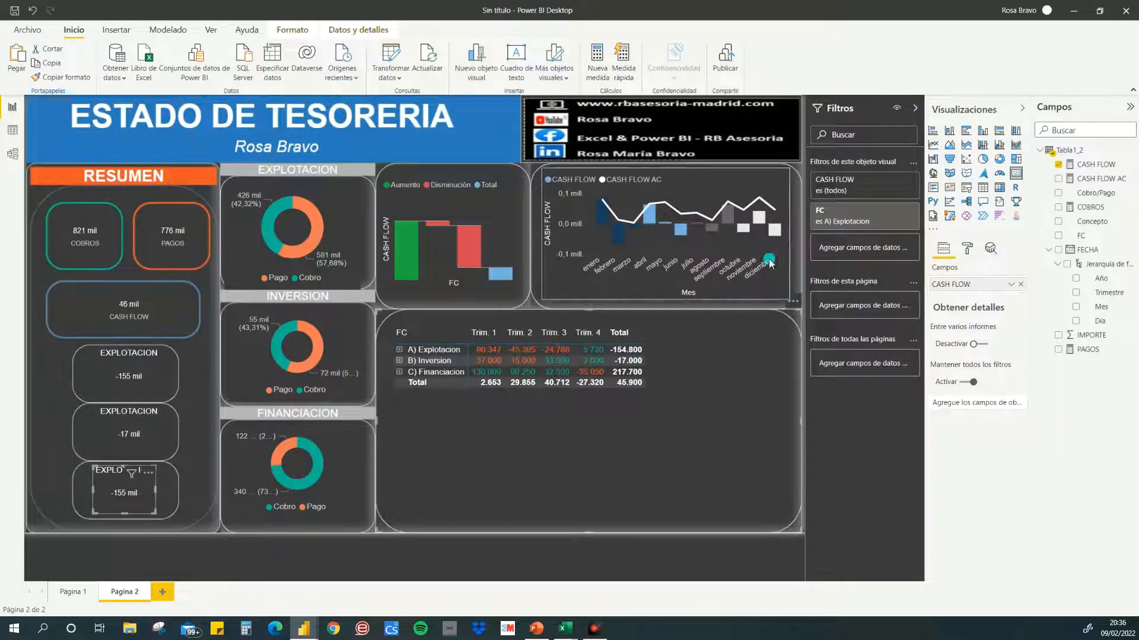
left_click(882, 212)
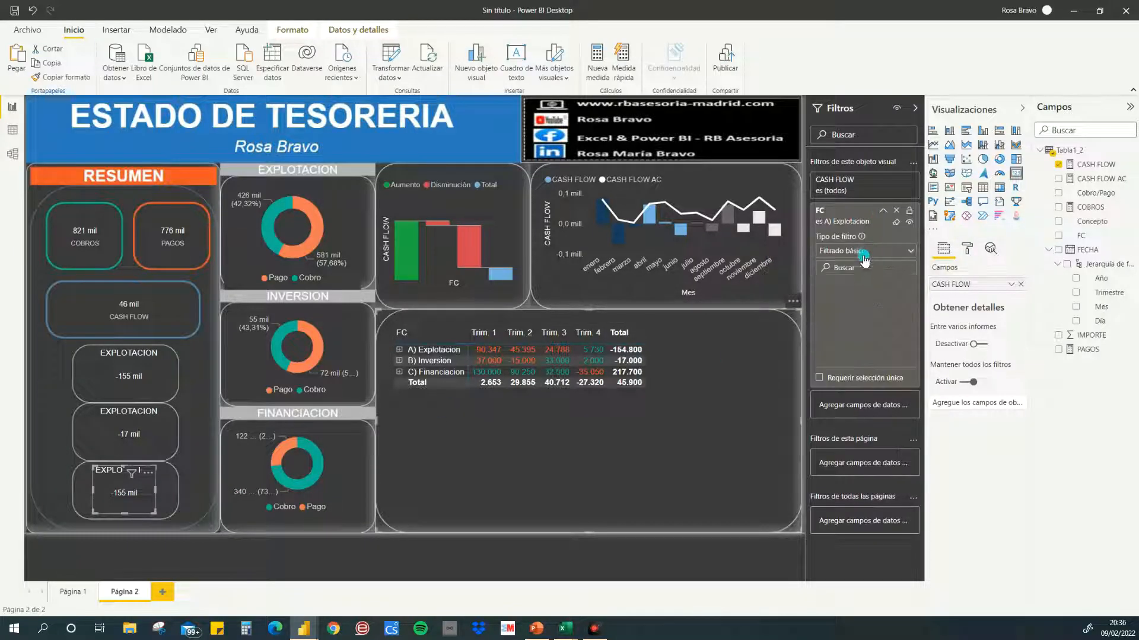
left_click(825, 325)
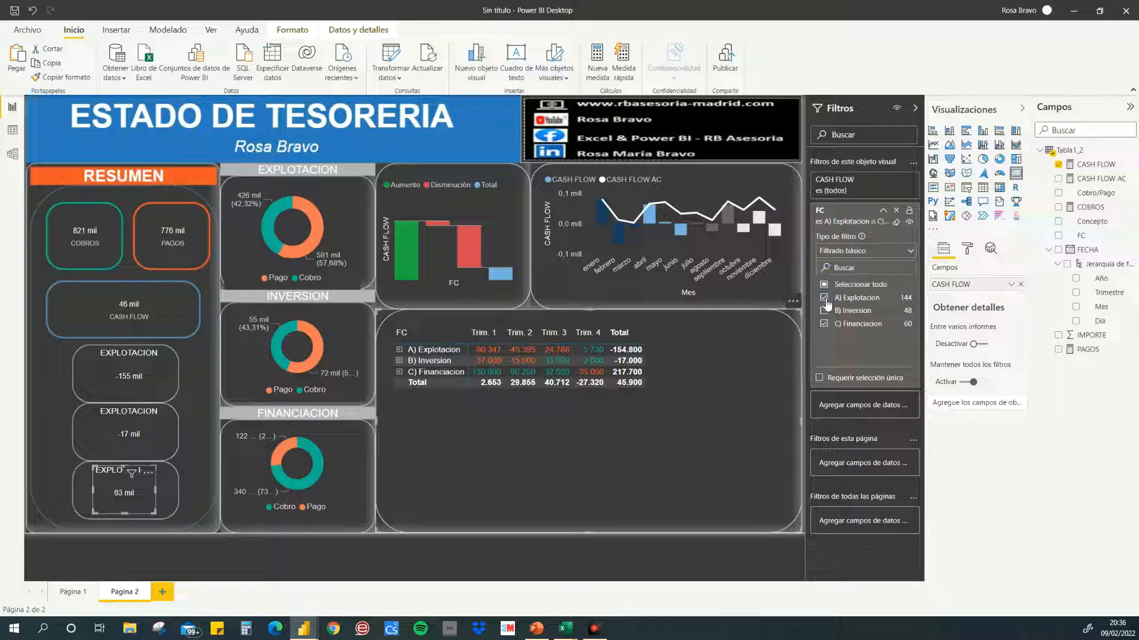
Step: Collapse the Filtros, Visualizaciones and Campos panes to enlarge the report canvas, and deselect the card
left_click(915, 110)
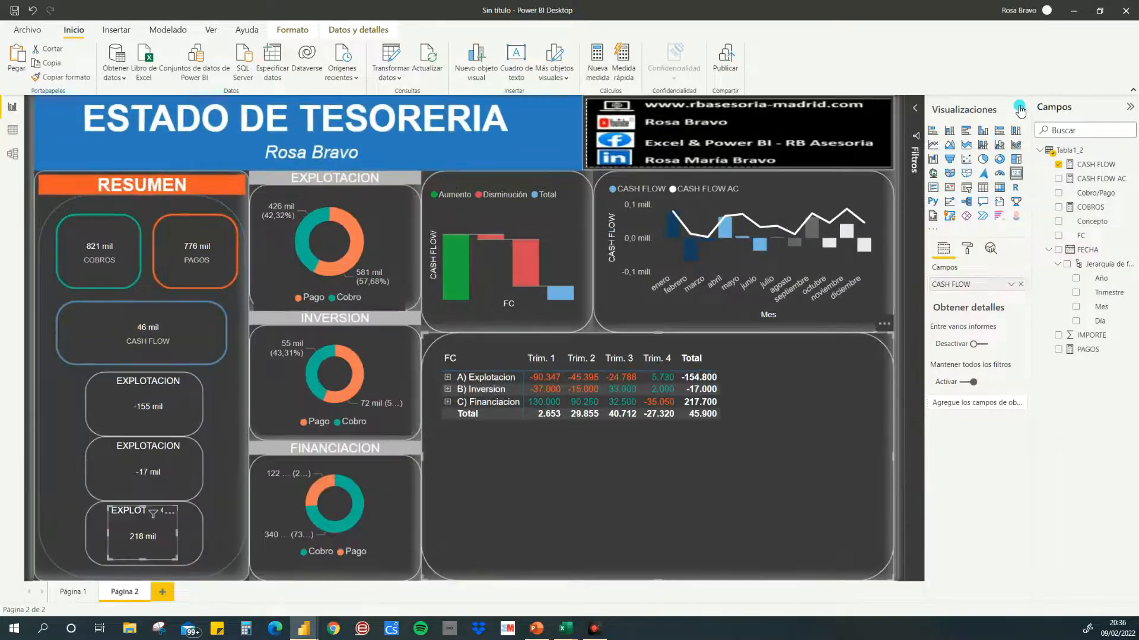
left_click(1022, 108)
left_click(1130, 107)
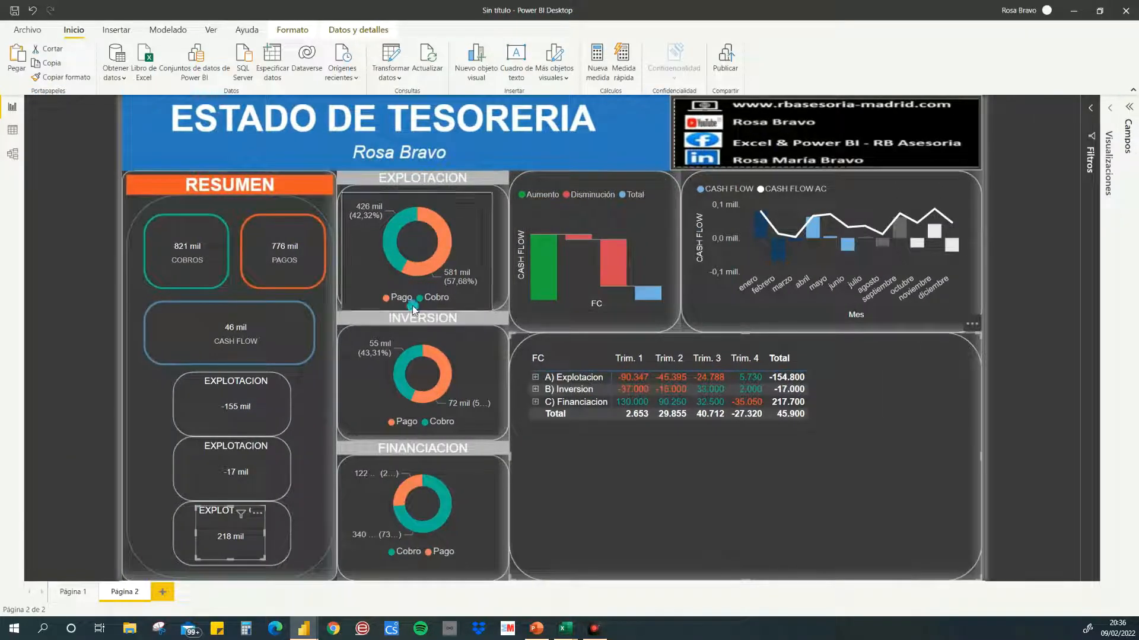
left_click(305, 429)
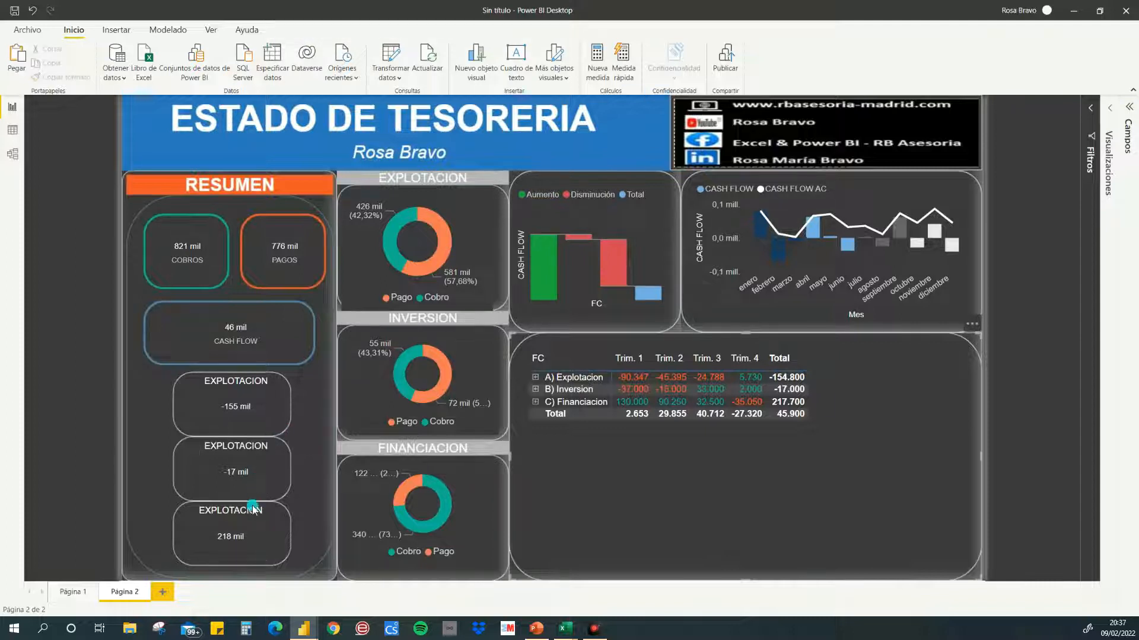
mouse_move(248, 526)
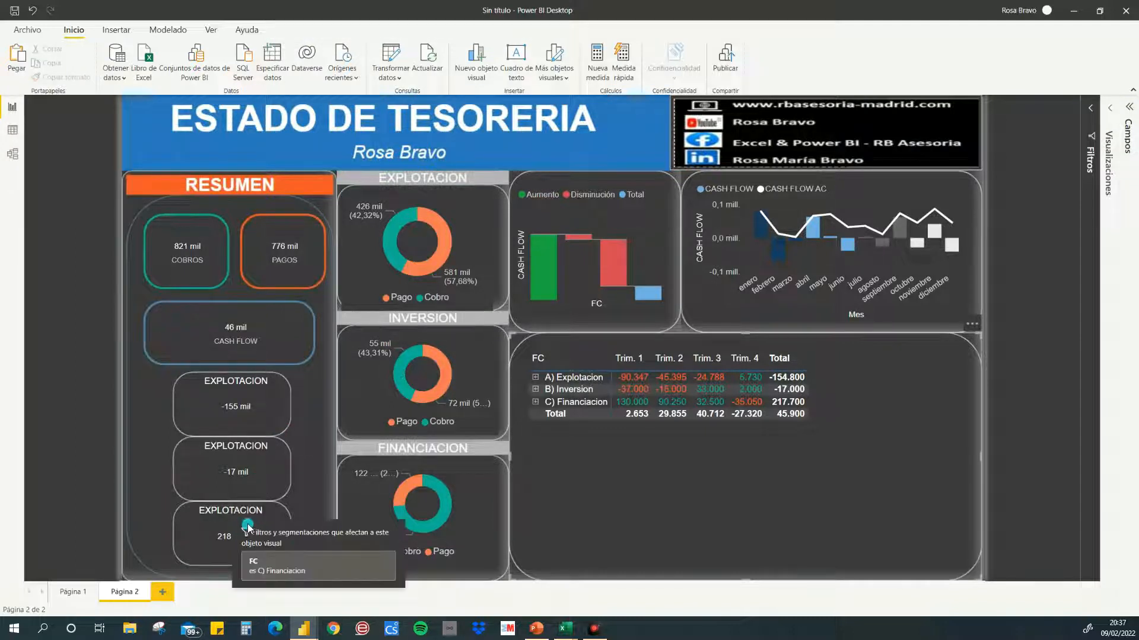
Step: Change the title text of the card in the second white frame to INVERSION
left_click(226, 456)
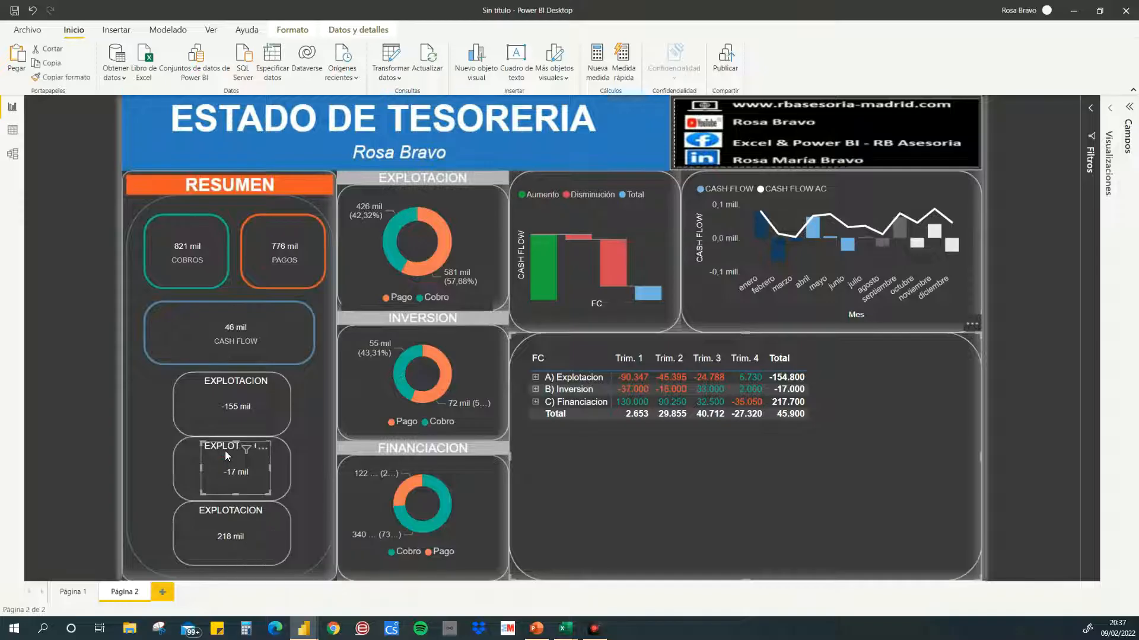
left_click(1107, 111)
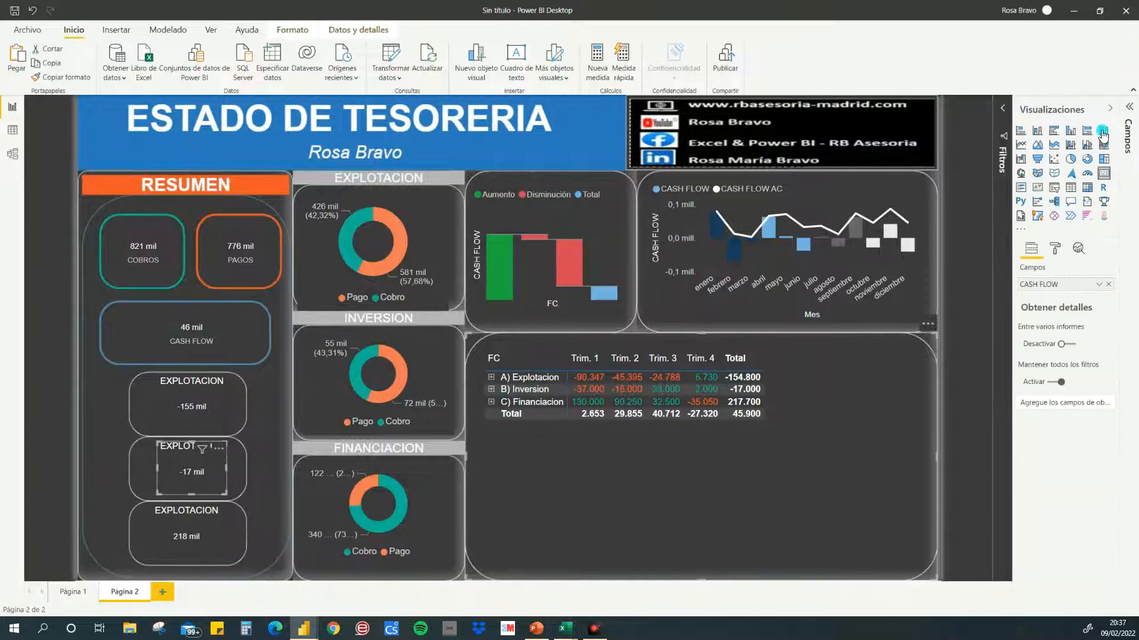
left_click(1056, 249)
left_click(1022, 381)
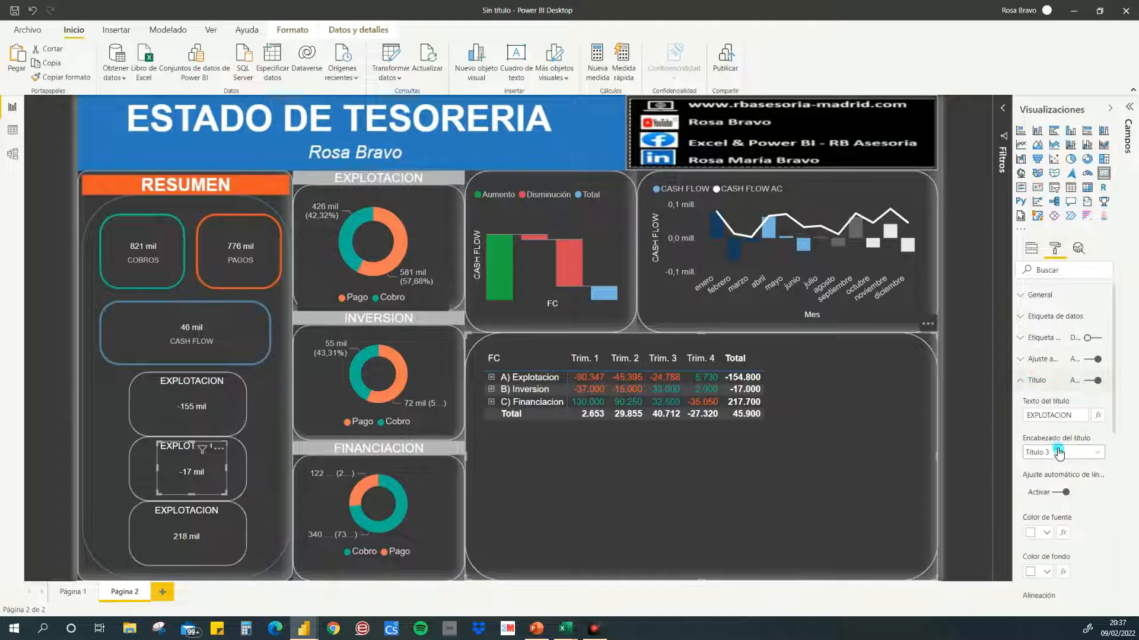
double_click(1074, 415)
type("INVERSION")
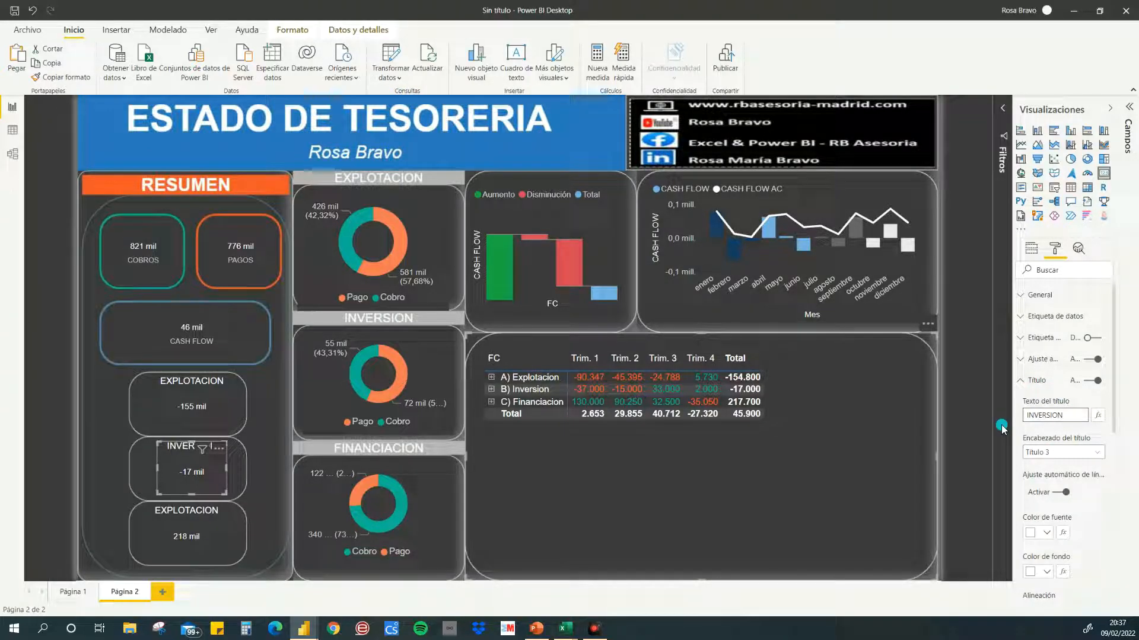
Step: Change the title of the card in the third white frame to FINANCIACION and reduce its text size to 9 pt
left_click(225, 526)
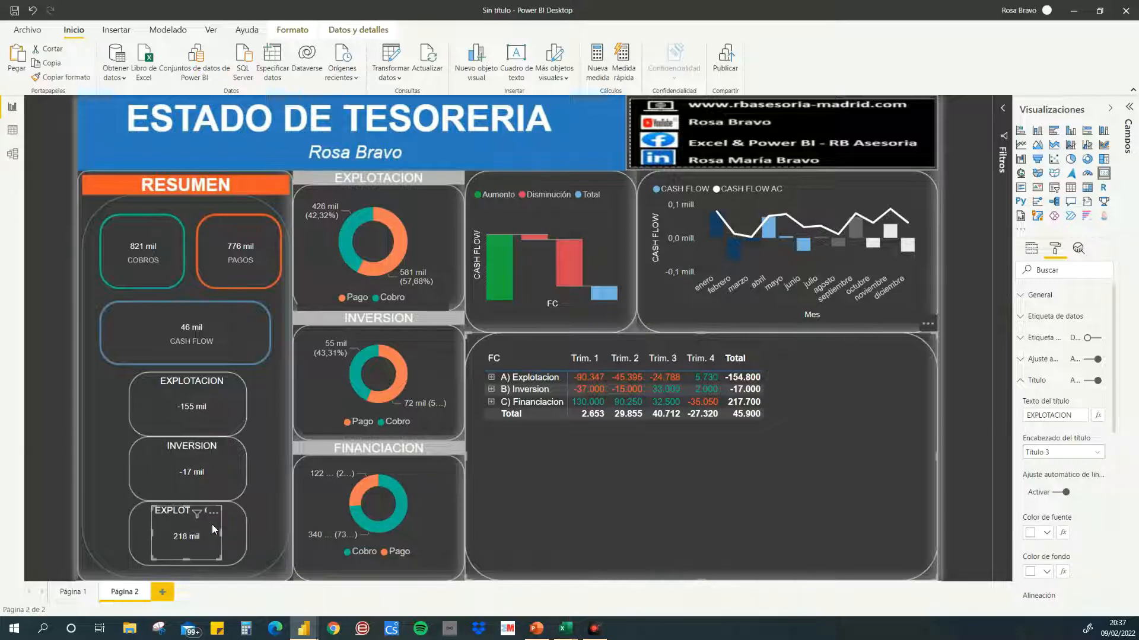
double_click(1074, 415)
type("FINANCIACION")
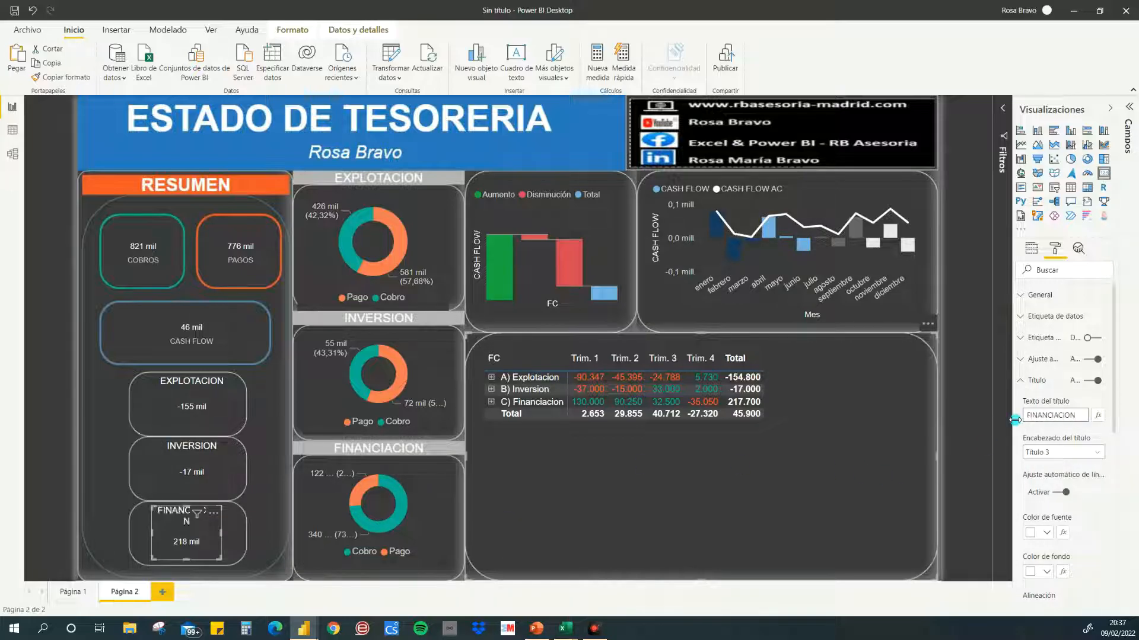
scroll(1055, 469, "down", 3)
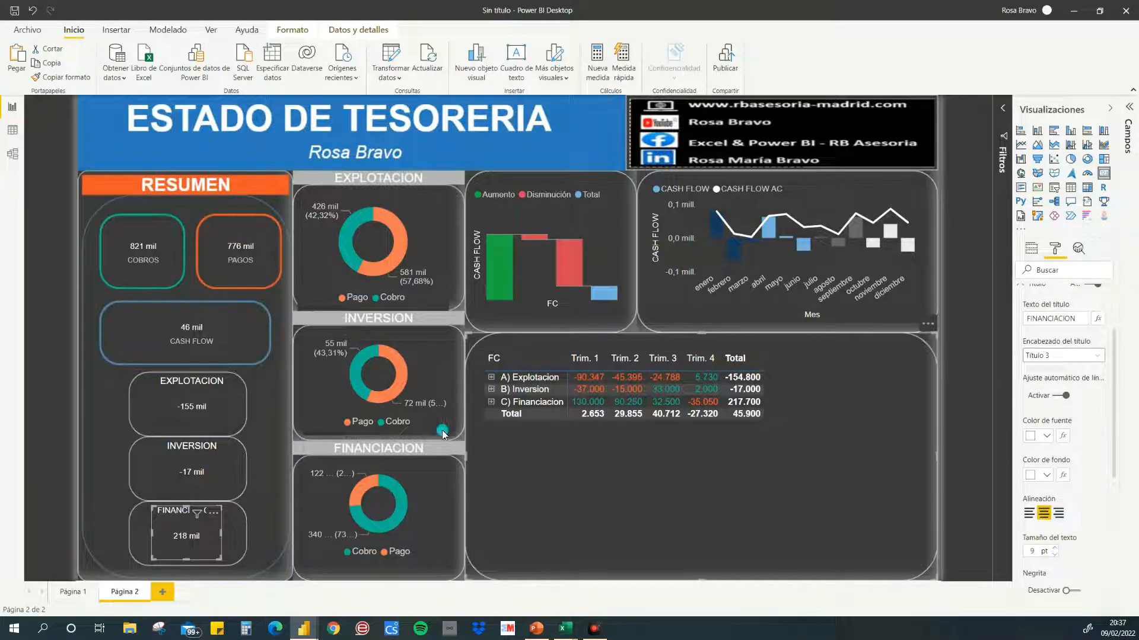
left_click(267, 439)
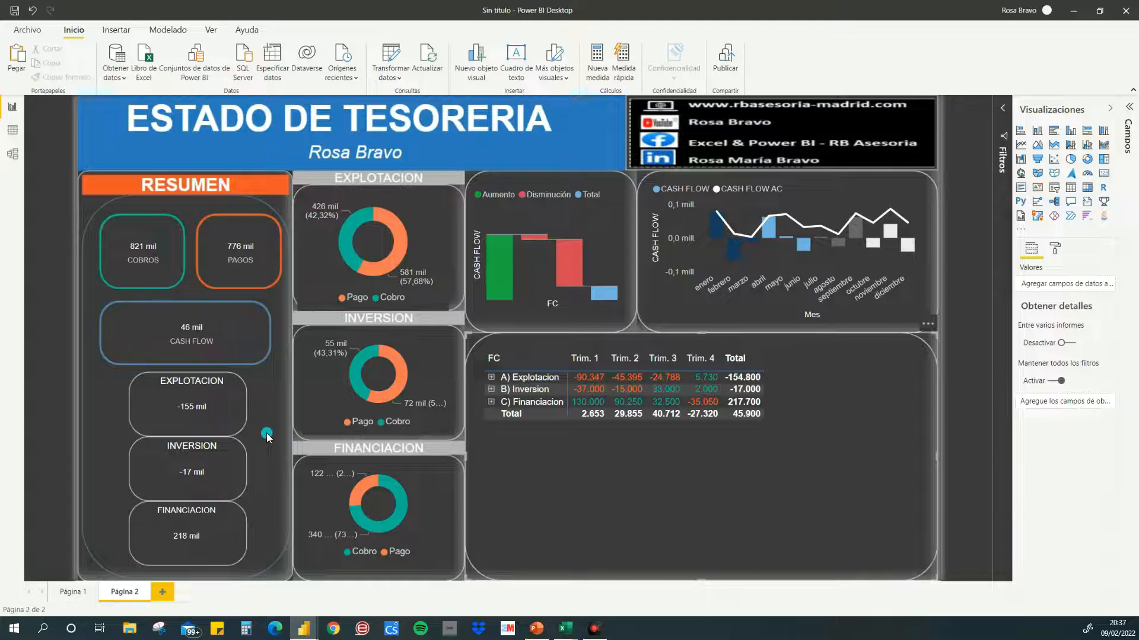
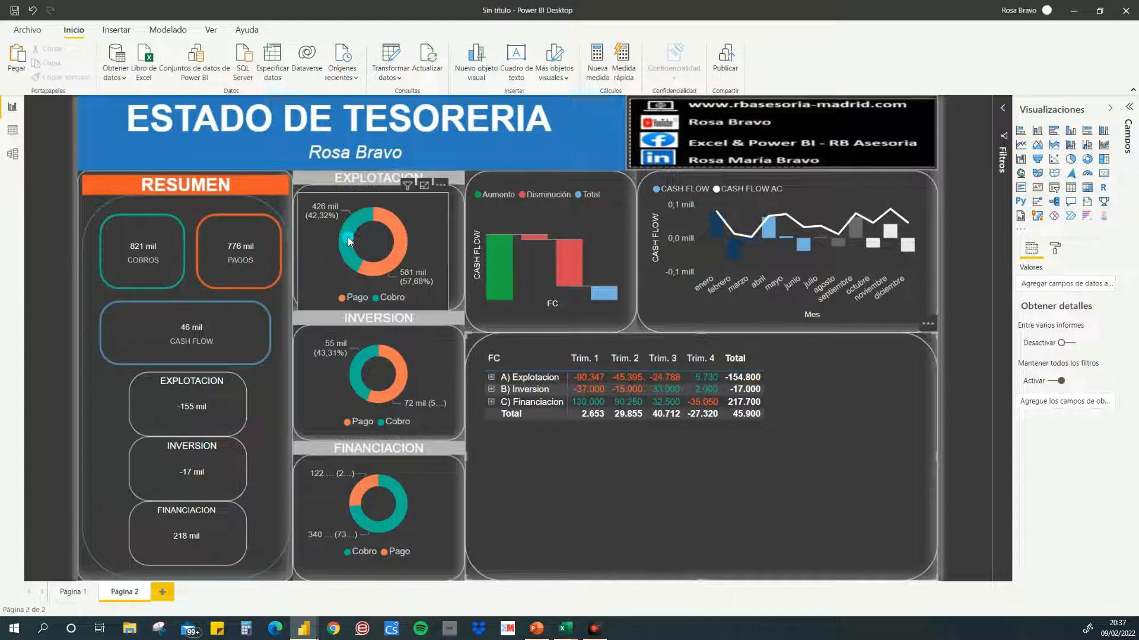
Step: Cross-filter the report by the Cobro segment of the EXPLOTACION donut and expand A) Explotacion in the matrix to view its concepts
mouse_move(345, 238)
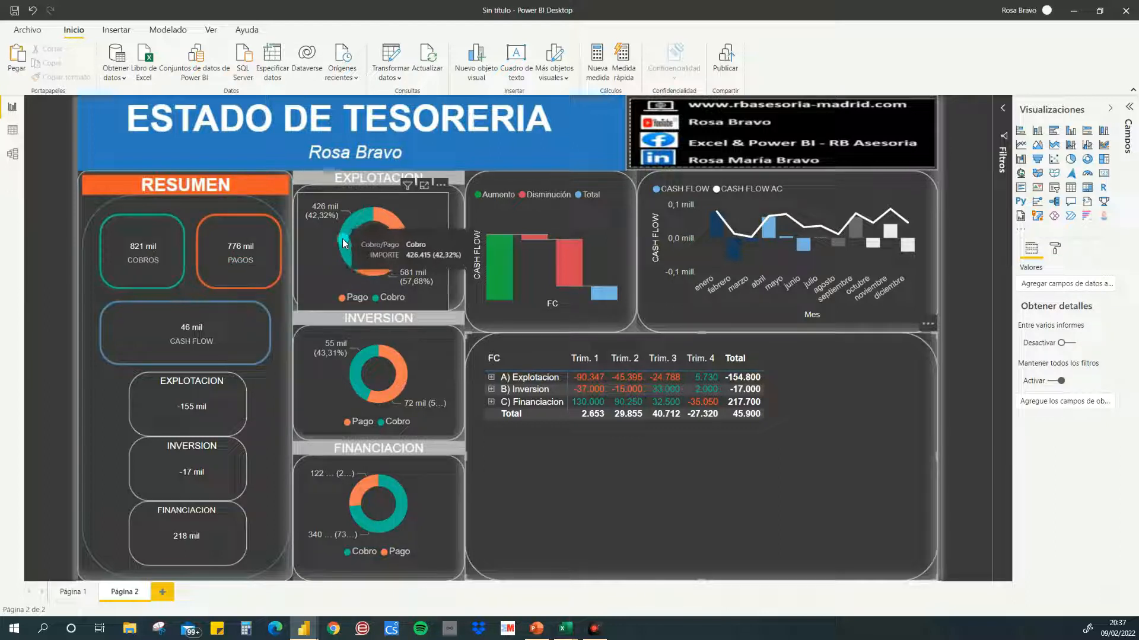
left_click(343, 238)
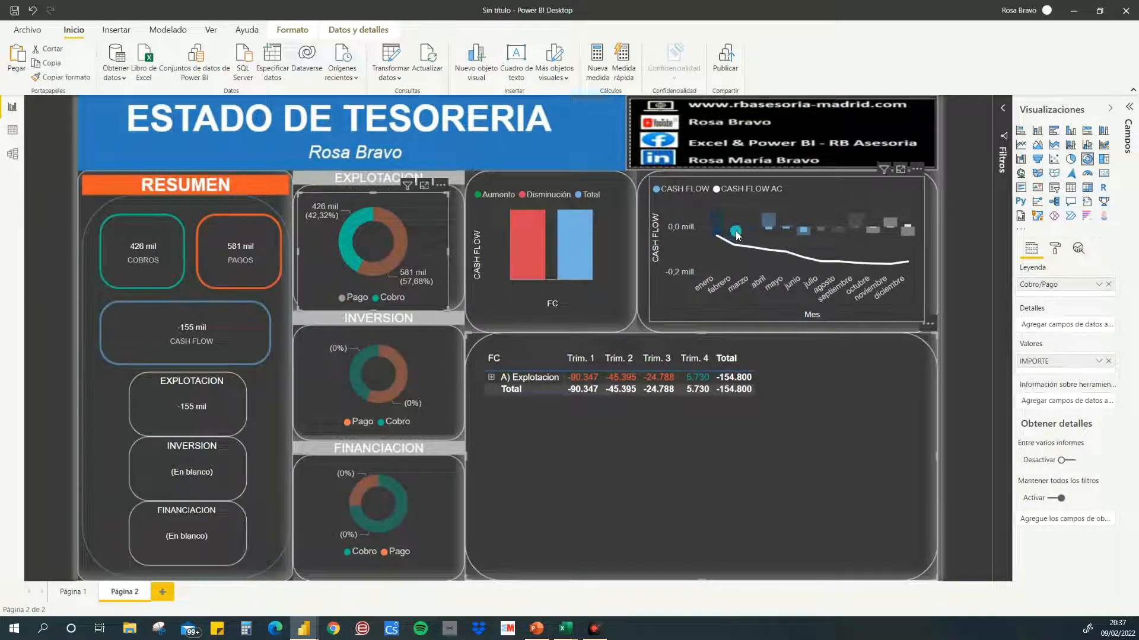
left_click(490, 379)
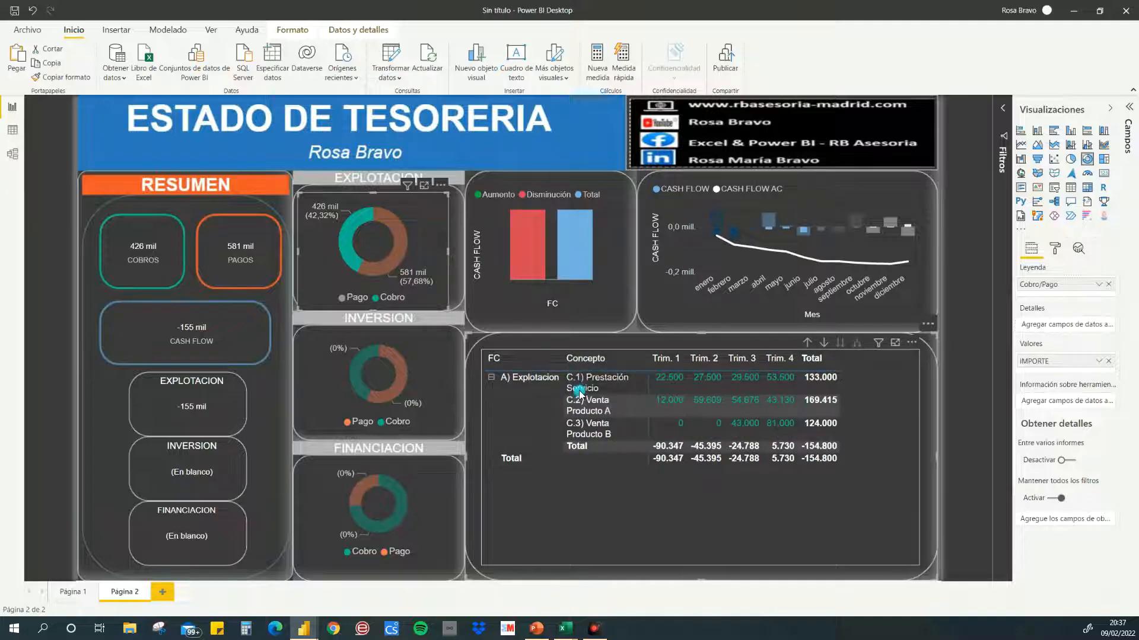
Step: Cross-filter the report by segments of the EXPLOTACION, INVERSION and FINANCIACION donuts in turn, and clear the filter
left_click(392, 252)
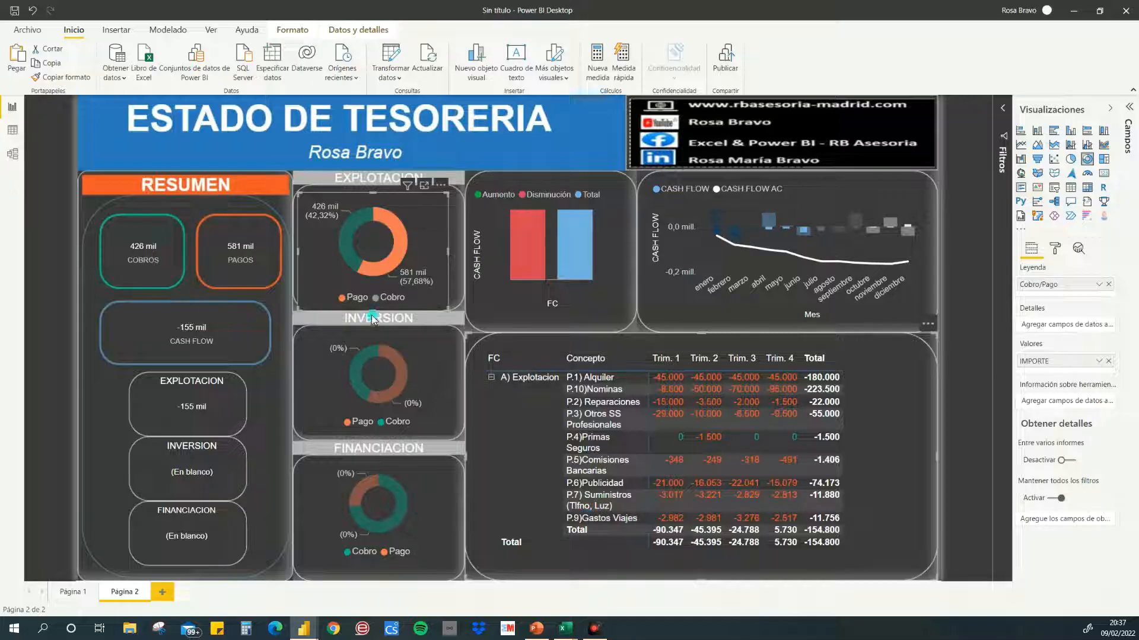
left_click(398, 369)
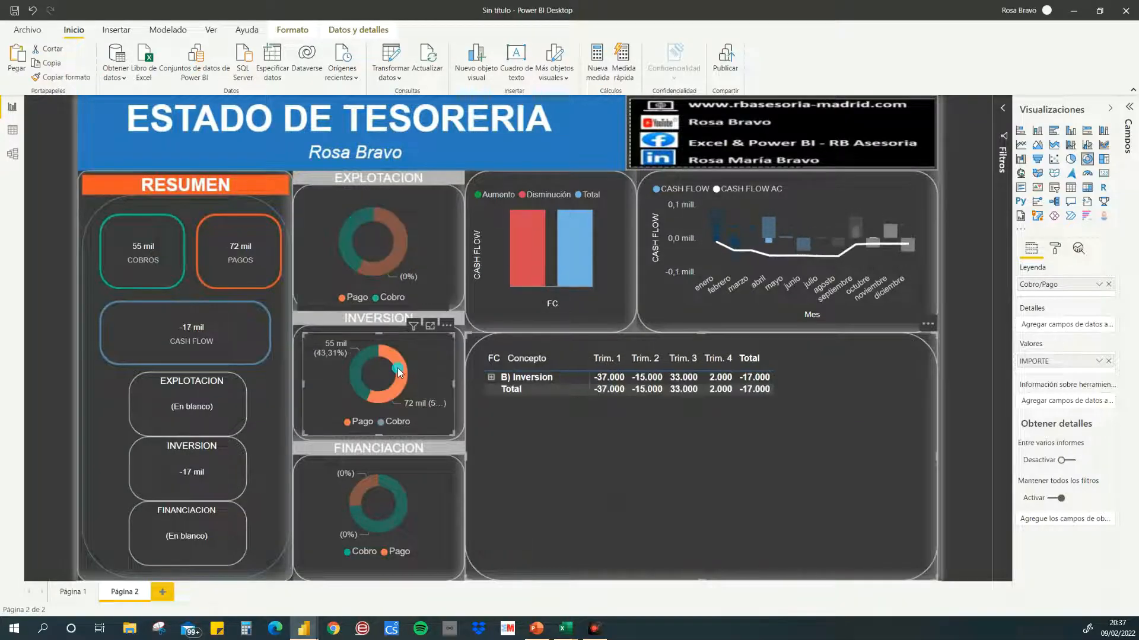
left_click(391, 492)
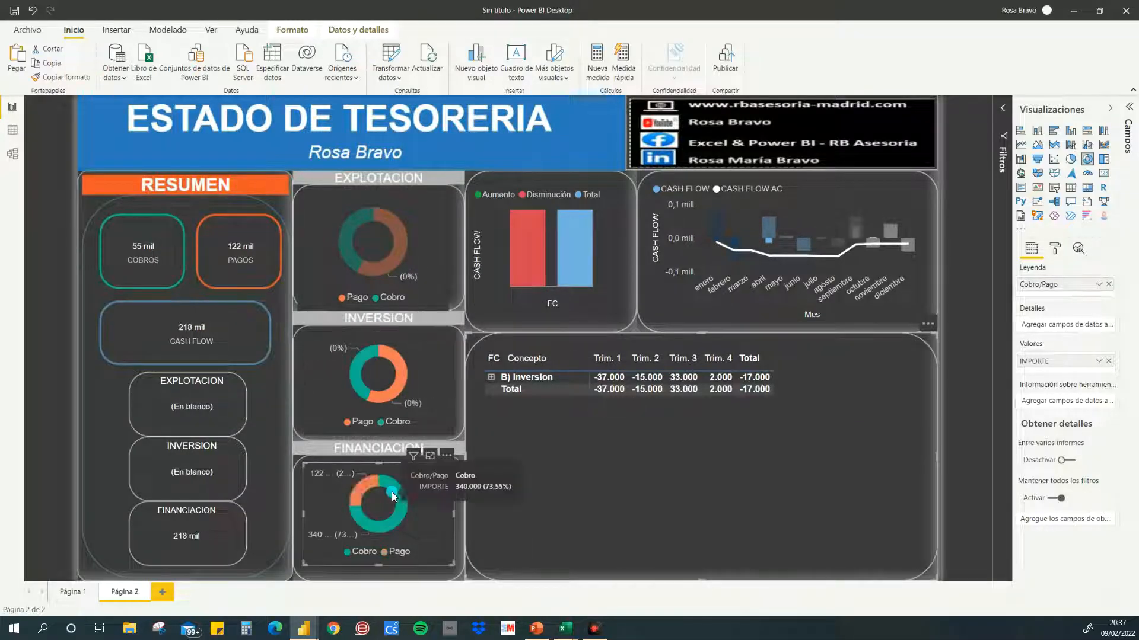
left_click(393, 265)
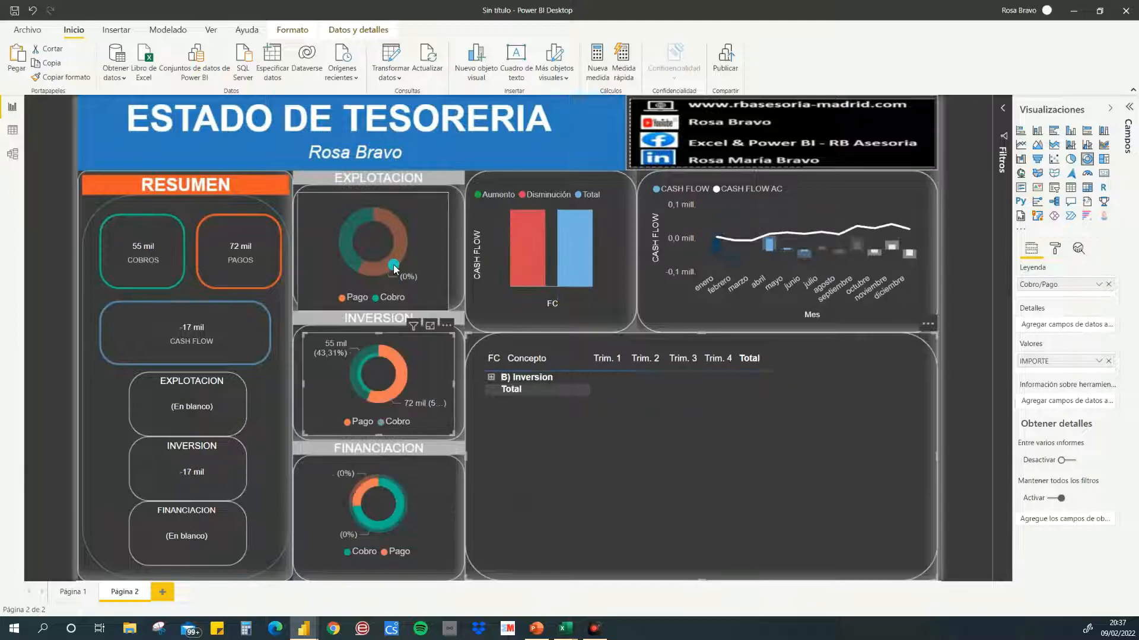
left_click(393, 260)
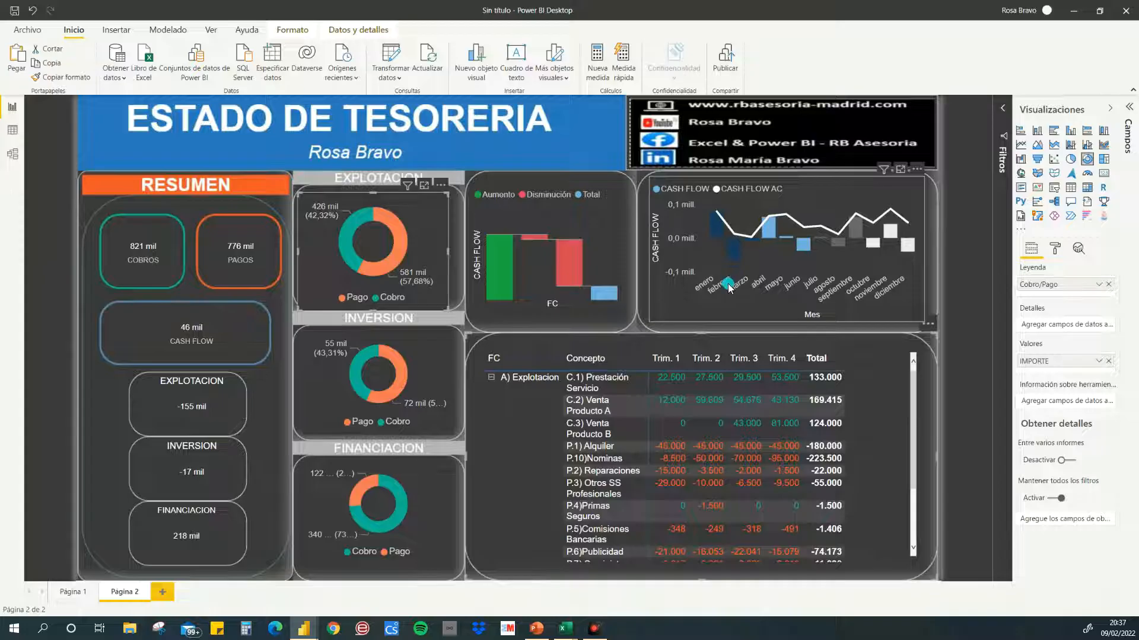
Step: Cross-filter the report by each quarter column of the matrix in turn, from Trim. 1 to Trim. 4
left_click(672, 359)
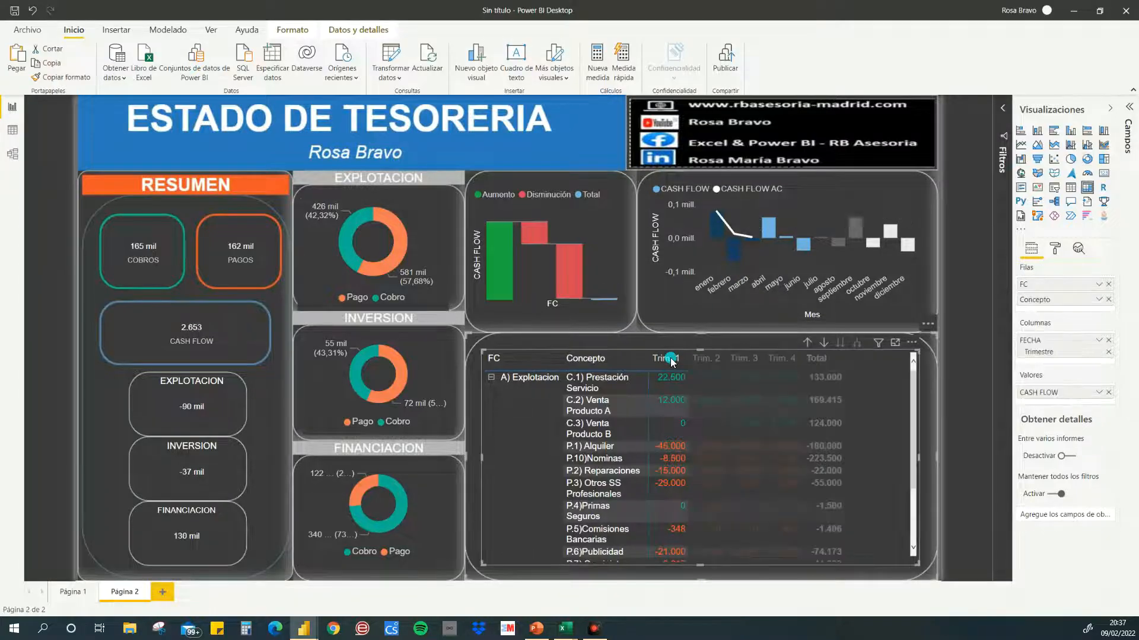
left_click(706, 359)
left_click(740, 360)
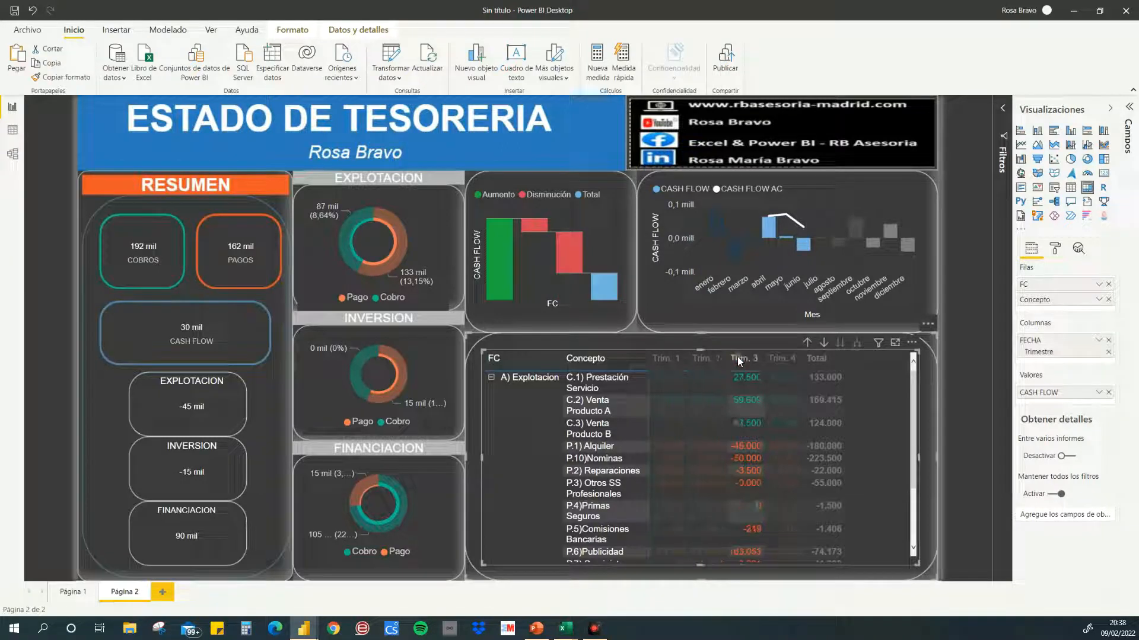
left_click(777, 357)
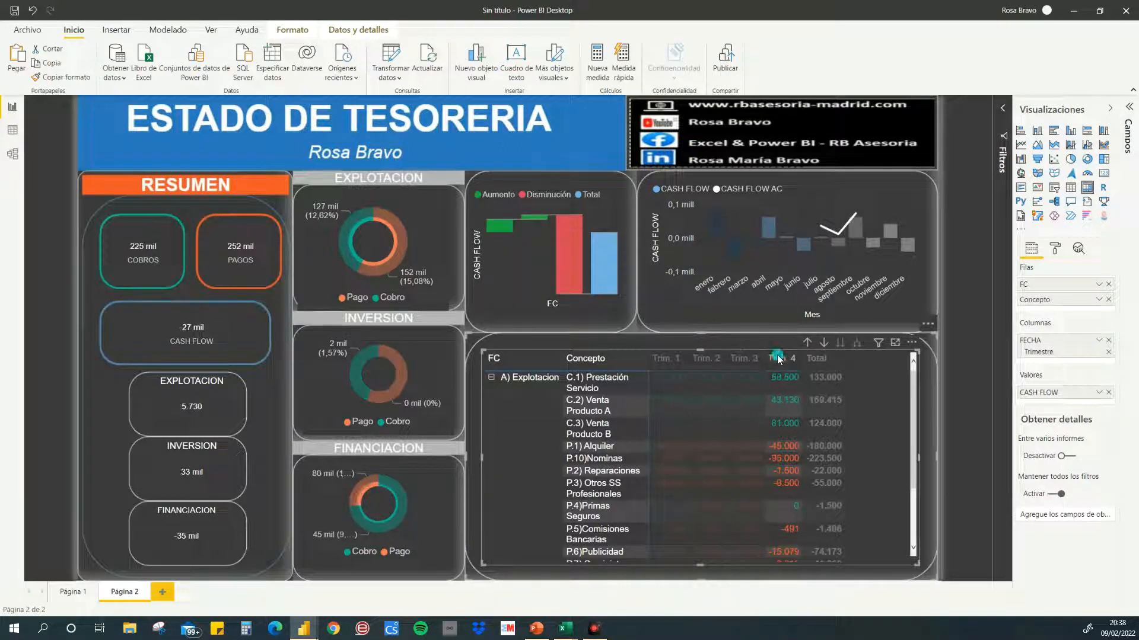
Step: Cross-filter the report by several quarters at once, adding Trim. 2, Trim. 3 and Trim. 4 to the Trim. 1 selection
left_click(672, 359)
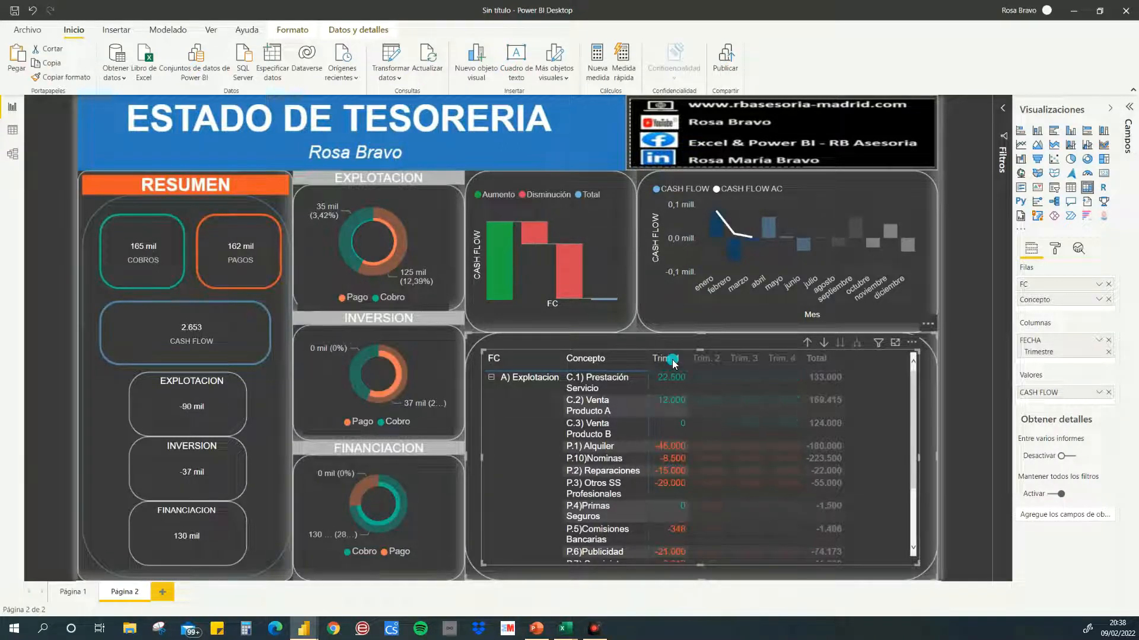
left_click(702, 365, "ctrl")
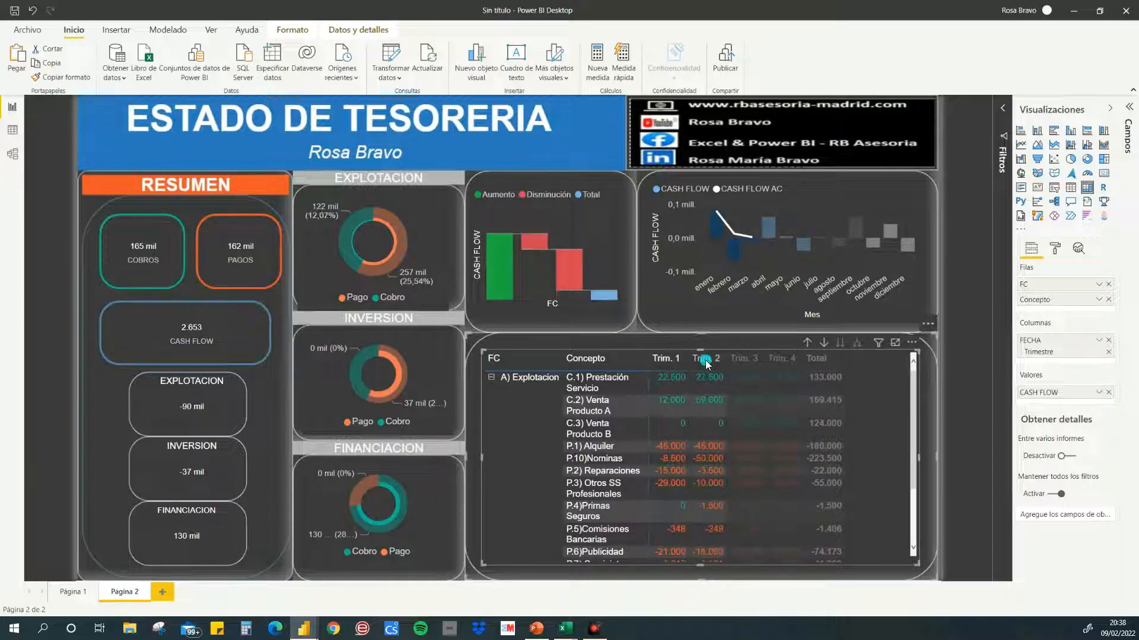
left_click(751, 360, "ctrl")
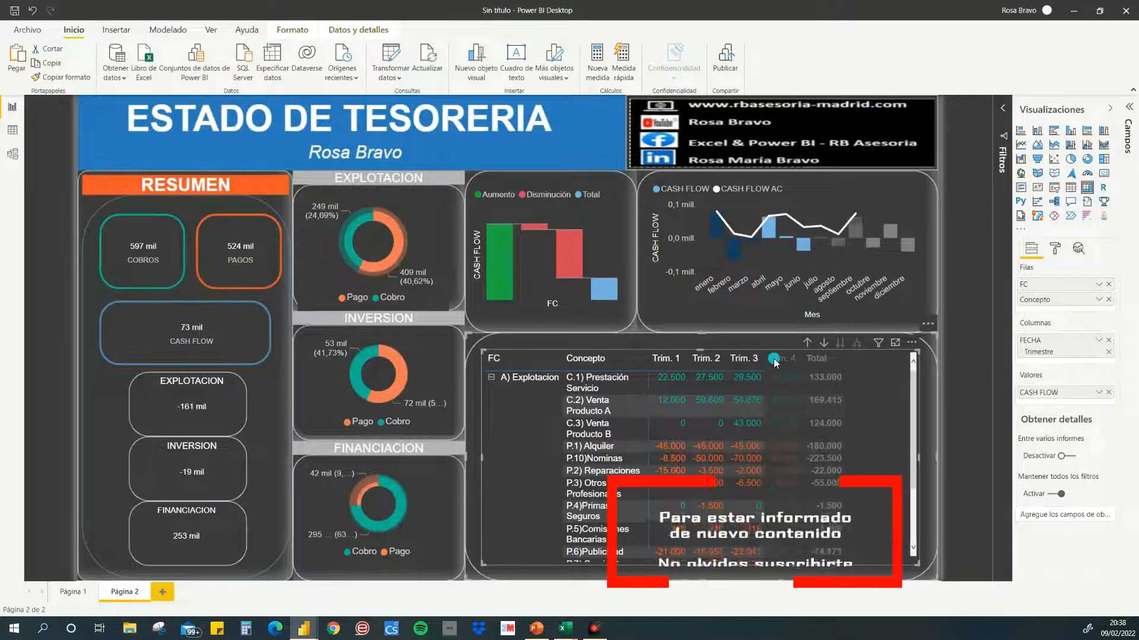
left_click(774, 360, "ctrl")
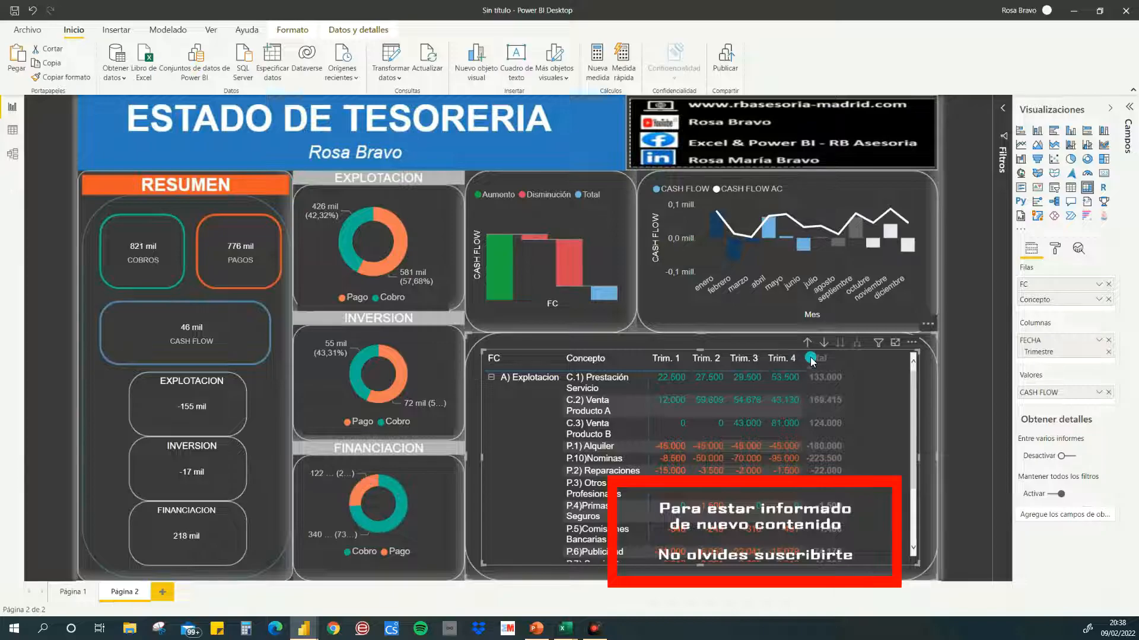
Step: Cross-filter the report by single quarters from Trim. 4 back to Trim. 1, and clear the quarter selection
left_click(687, 378)
left_click(781, 359)
left_click(736, 360)
left_click(706, 358)
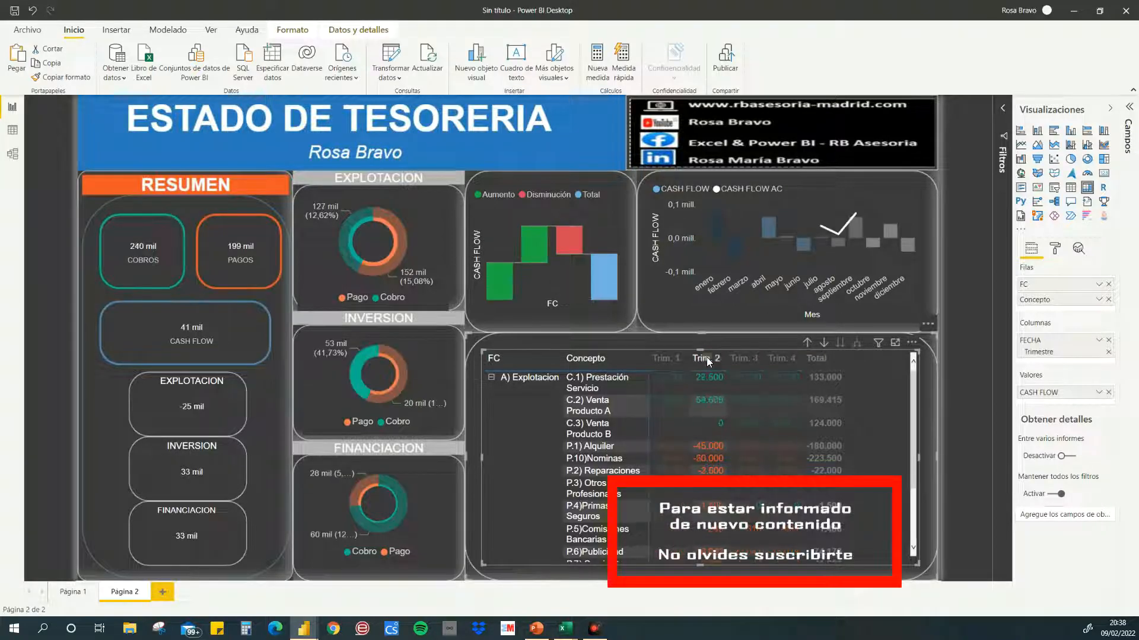
left_click(661, 357)
left_click(663, 360)
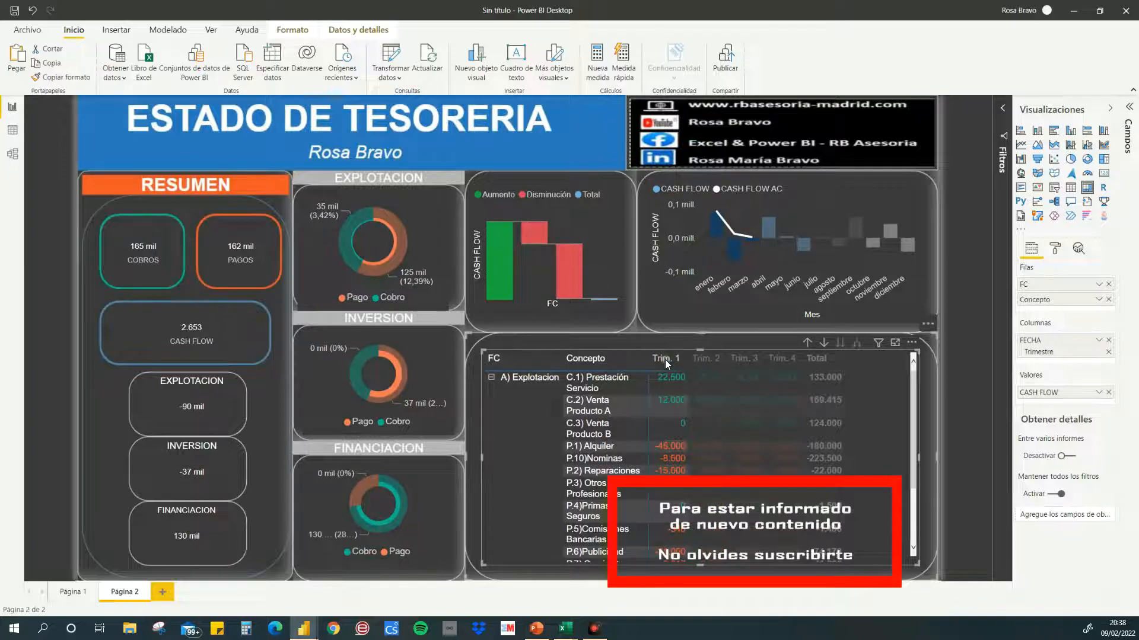
left_click(666, 359)
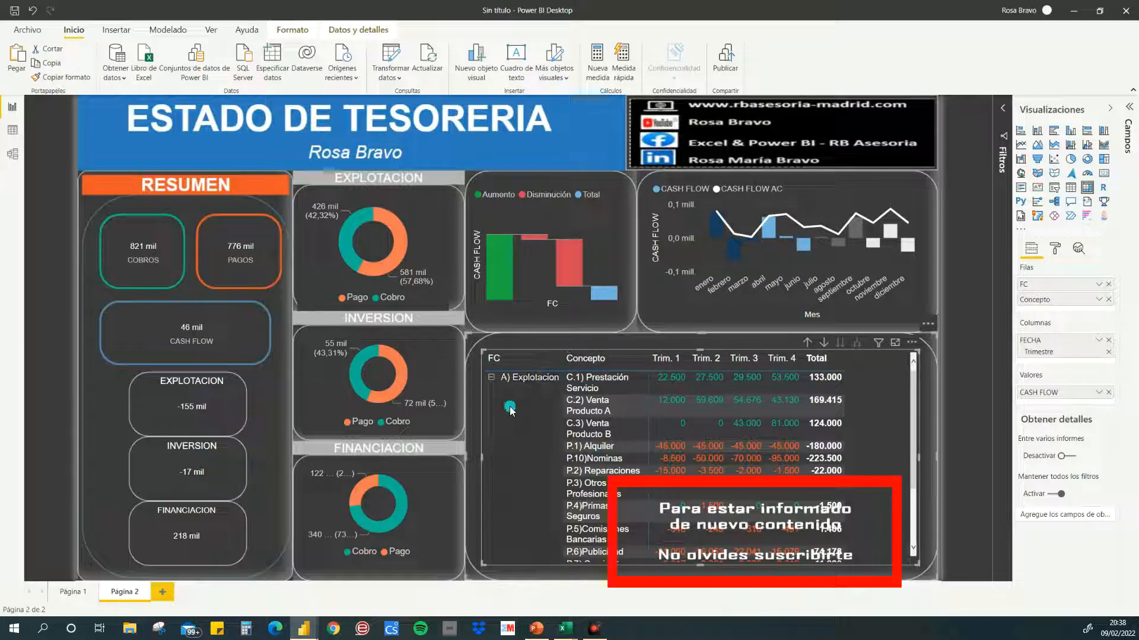
Step: Set the background colour of the matrix's column headers to blue
left_click(519, 363)
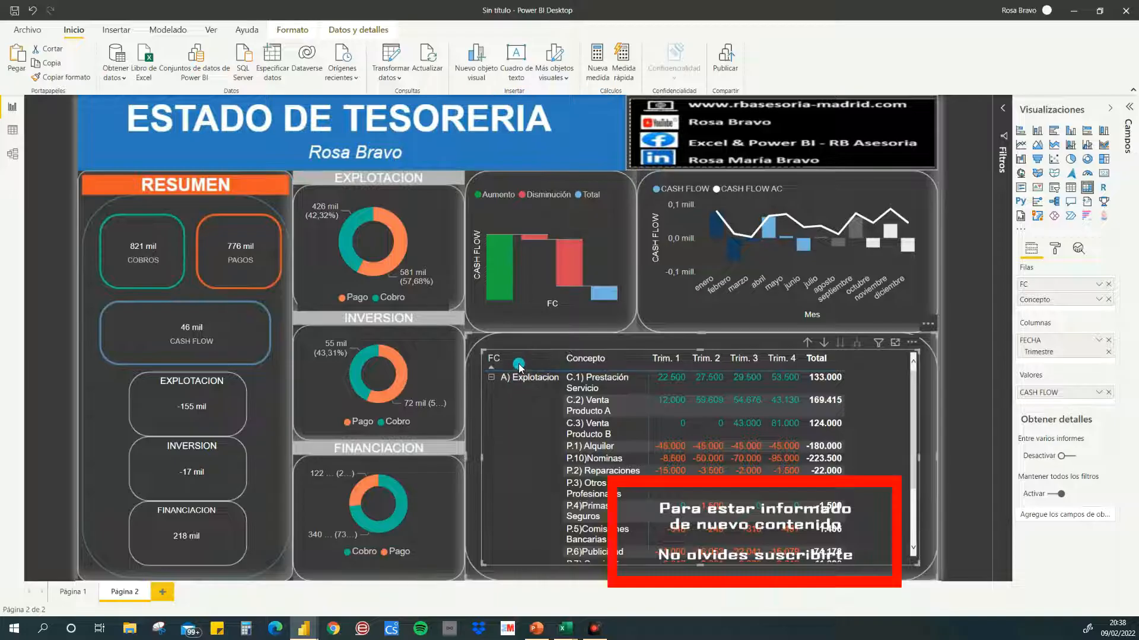
left_click(532, 410)
left_click(1055, 249)
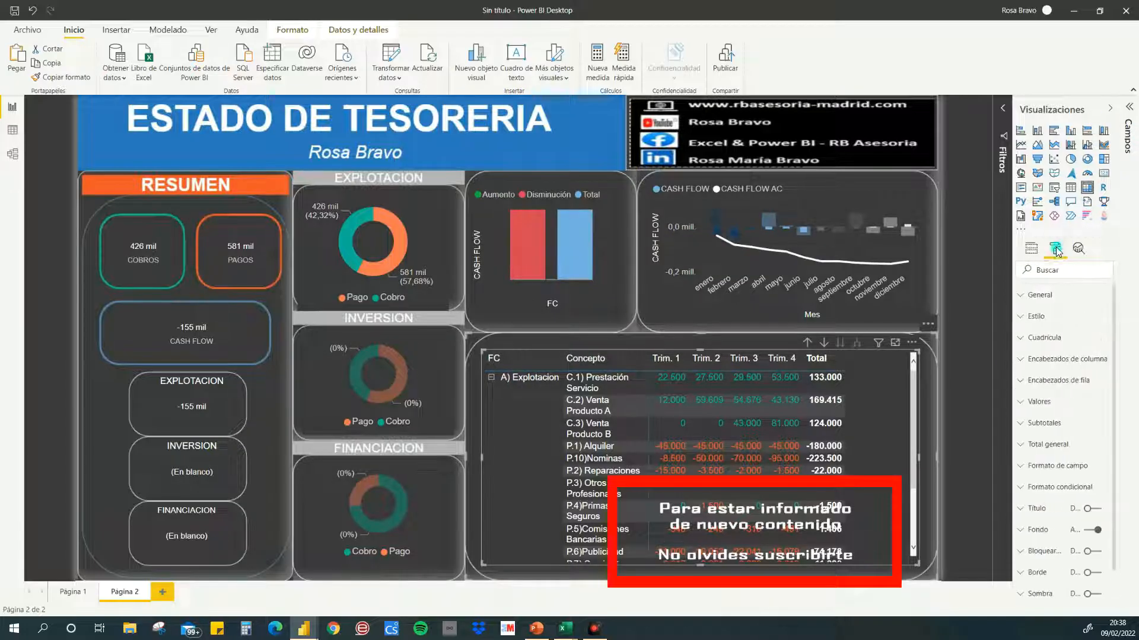
left_click(1025, 361)
left_click(1050, 435)
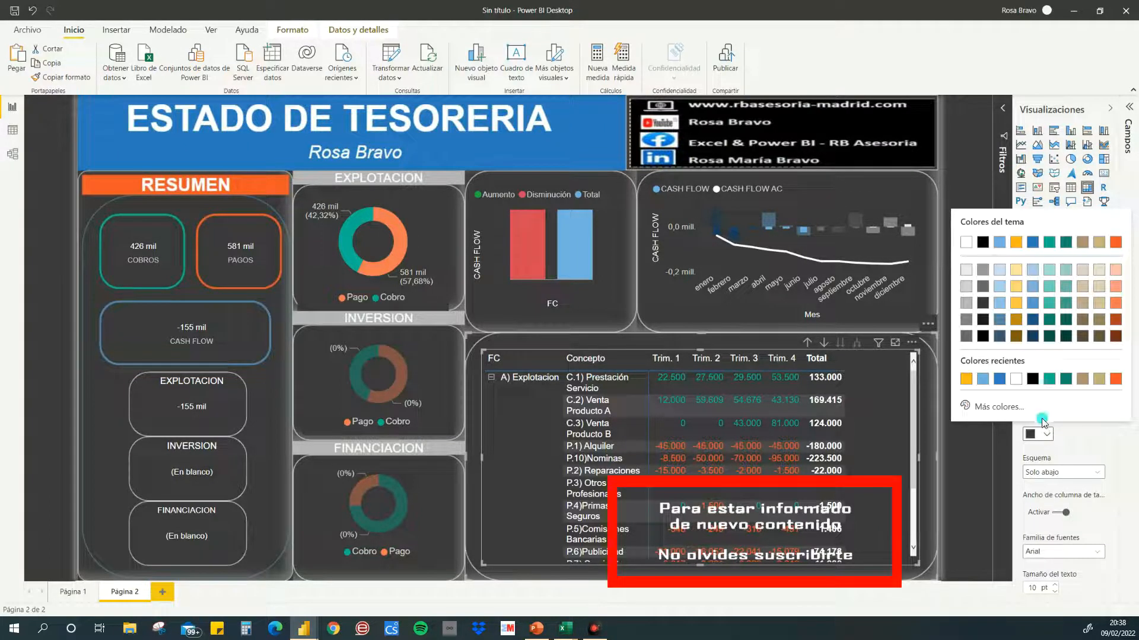
left_click(1002, 388)
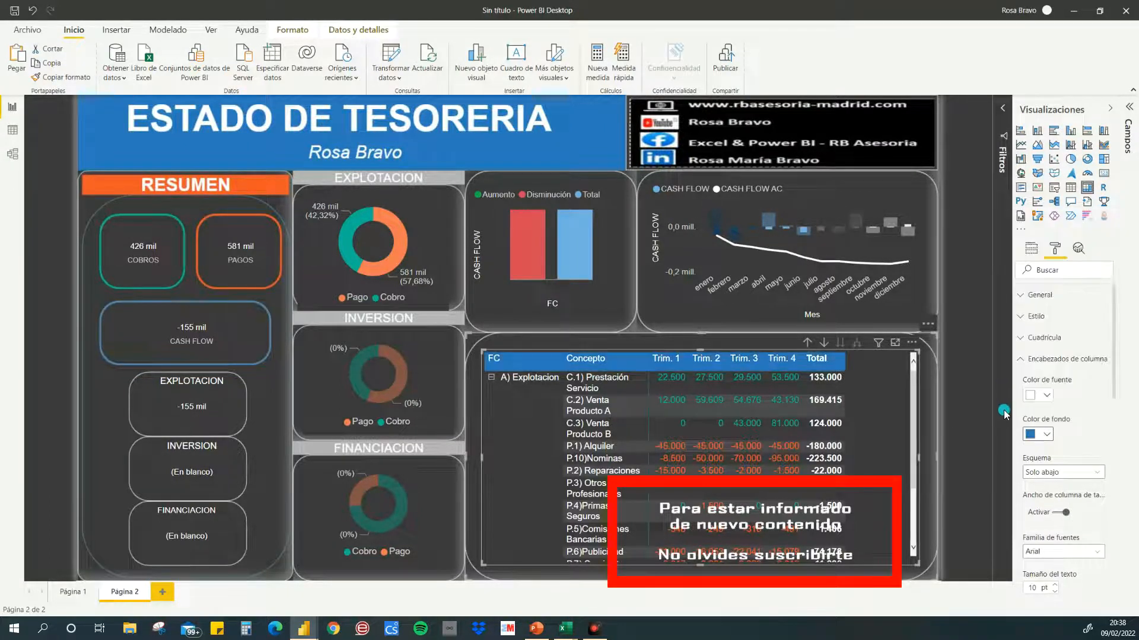
left_click(1026, 360)
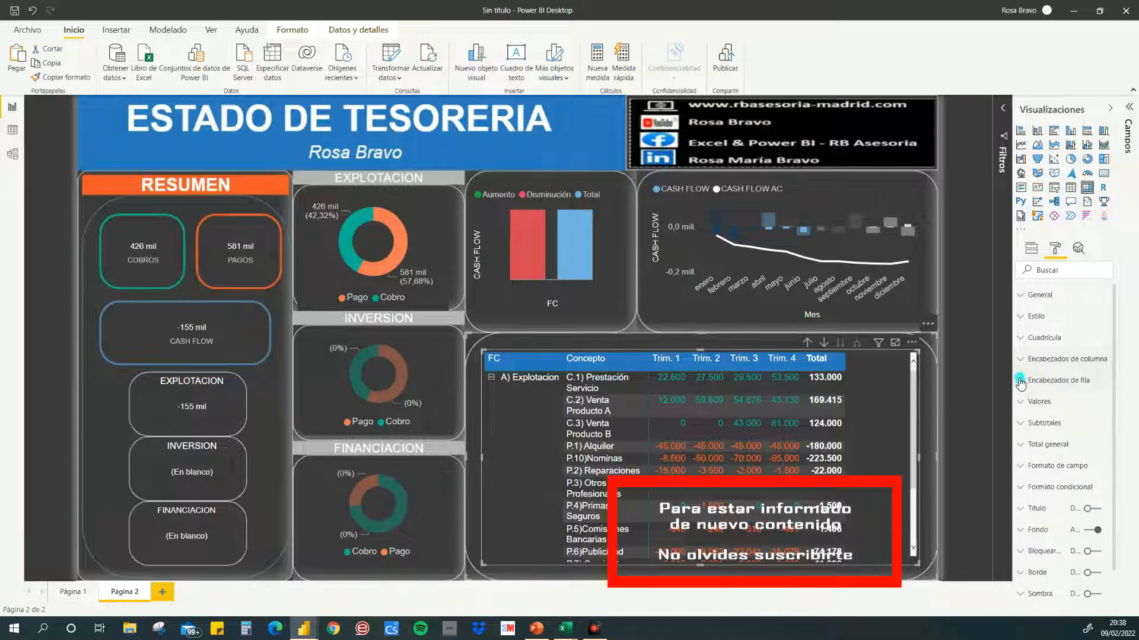
Step: Set the background colour of the matrix's row headers to light blue
left_click(1024, 382)
left_click(1049, 457)
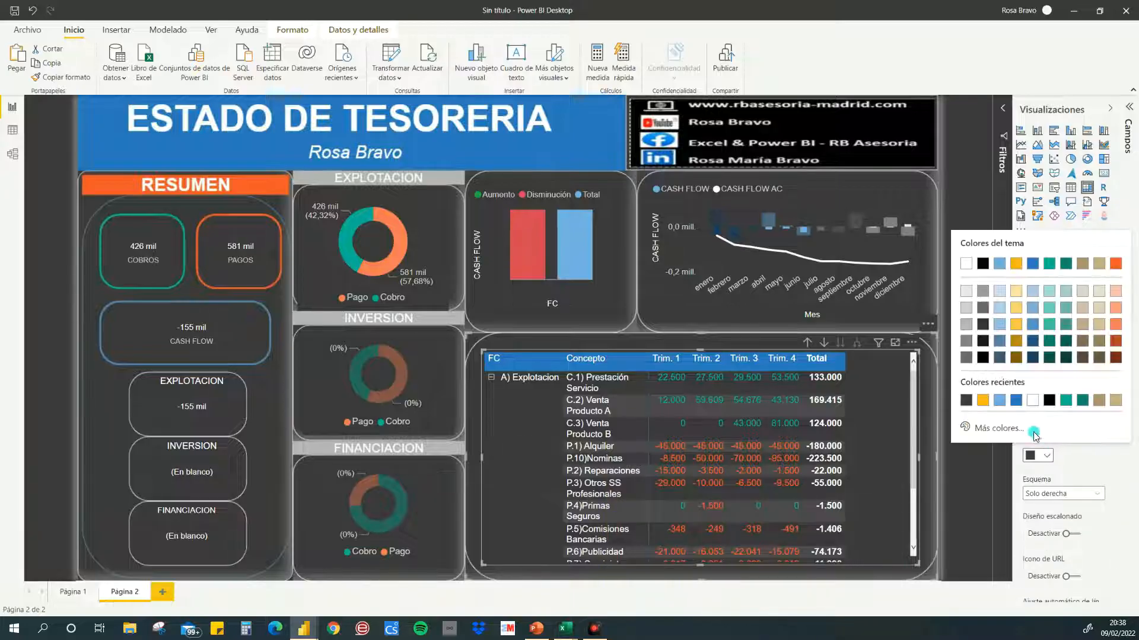
left_click(999, 401)
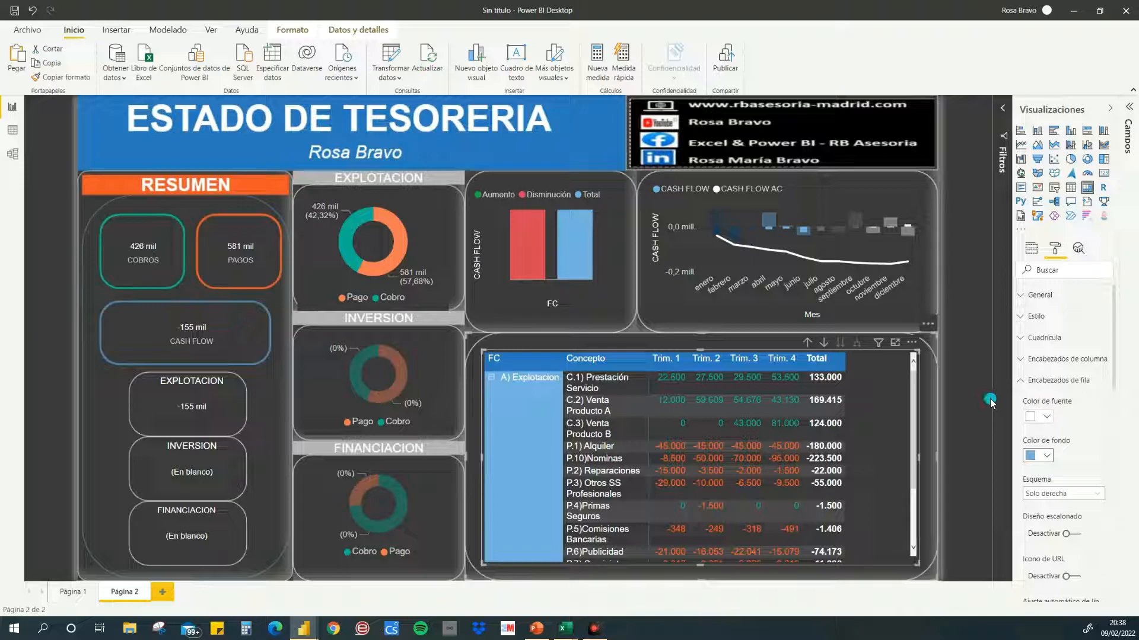
Step: Review the formatted matrix and cross-filter the report by the payment concepts Alquiler, Nominas and Reparaciones in turn
scroll(699, 397, "down", 3)
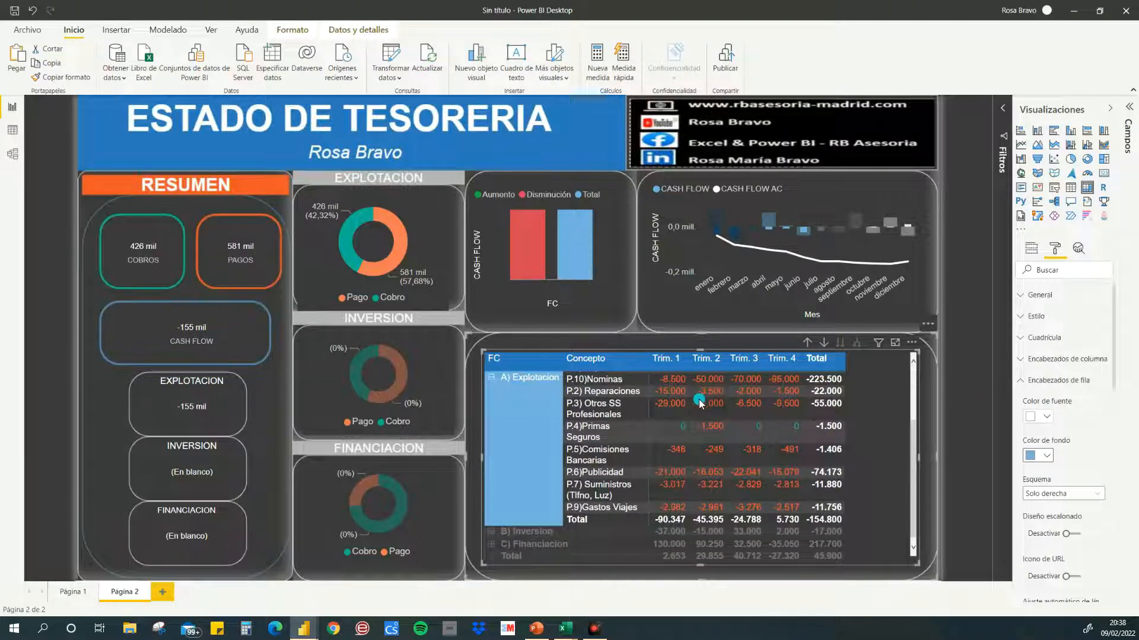
scroll(704, 444, "up", 3)
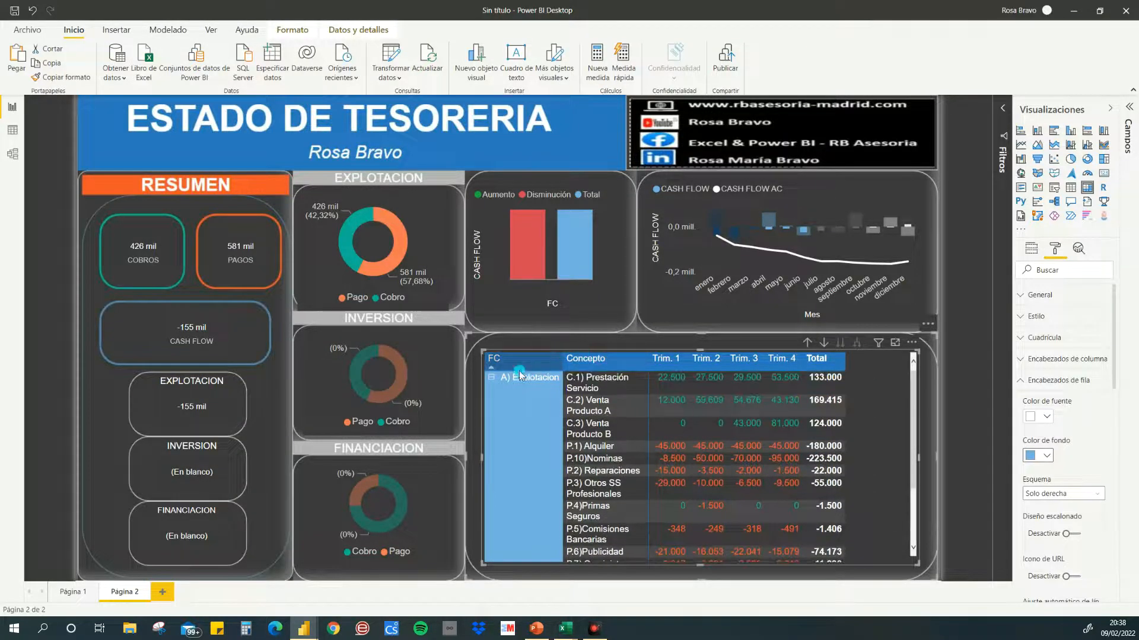
scroll(593, 427, "down", 3)
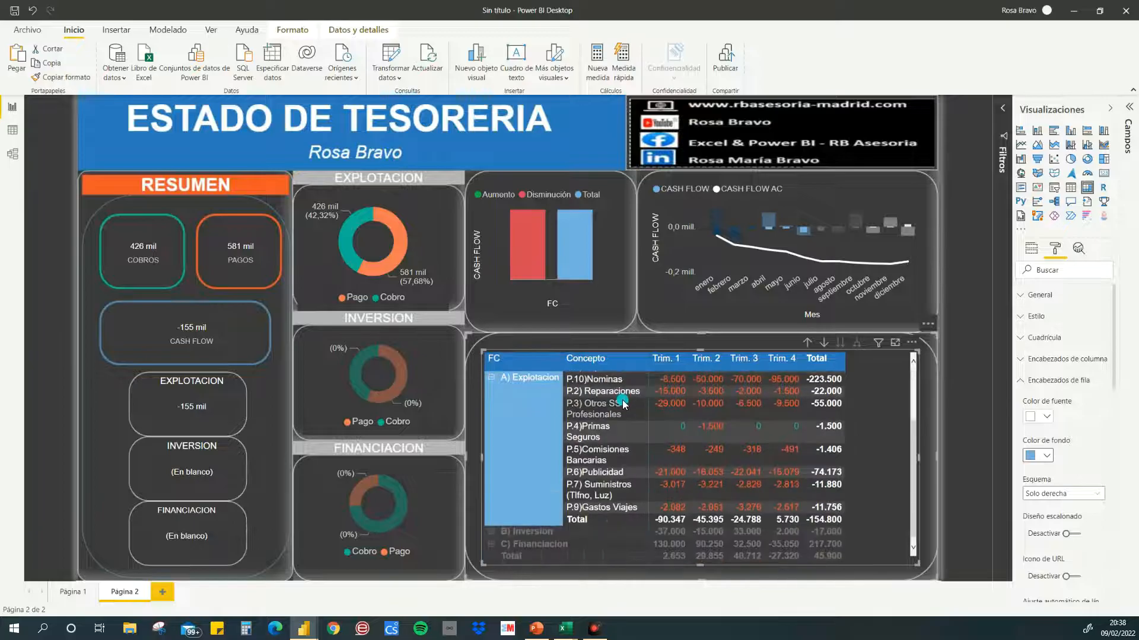
scroll(617, 450, "up", 3)
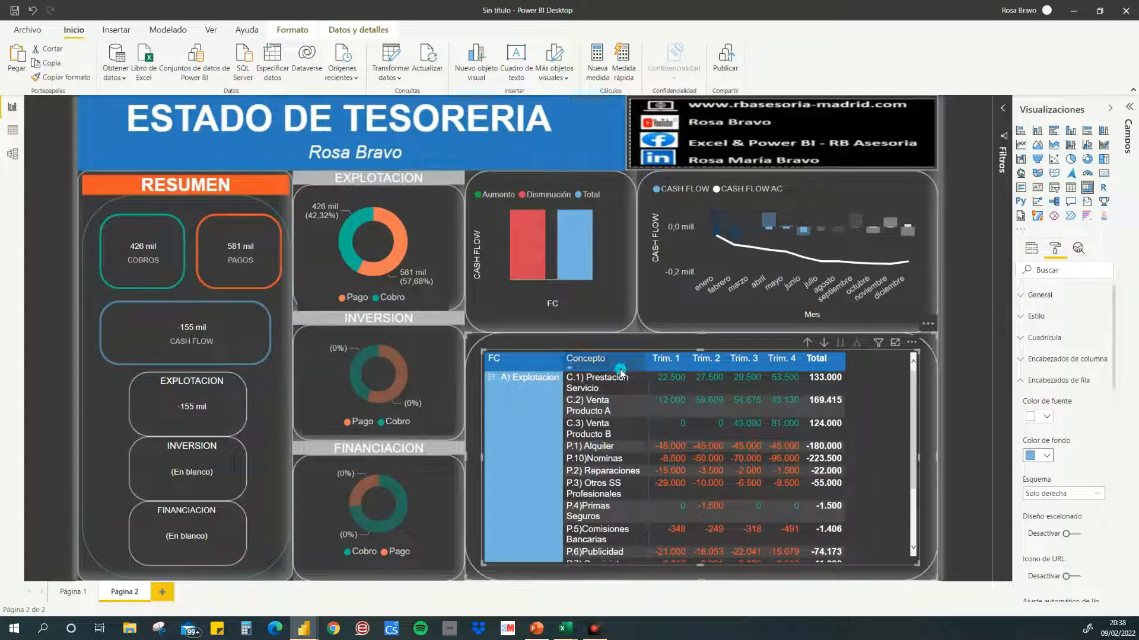
left_click(606, 447)
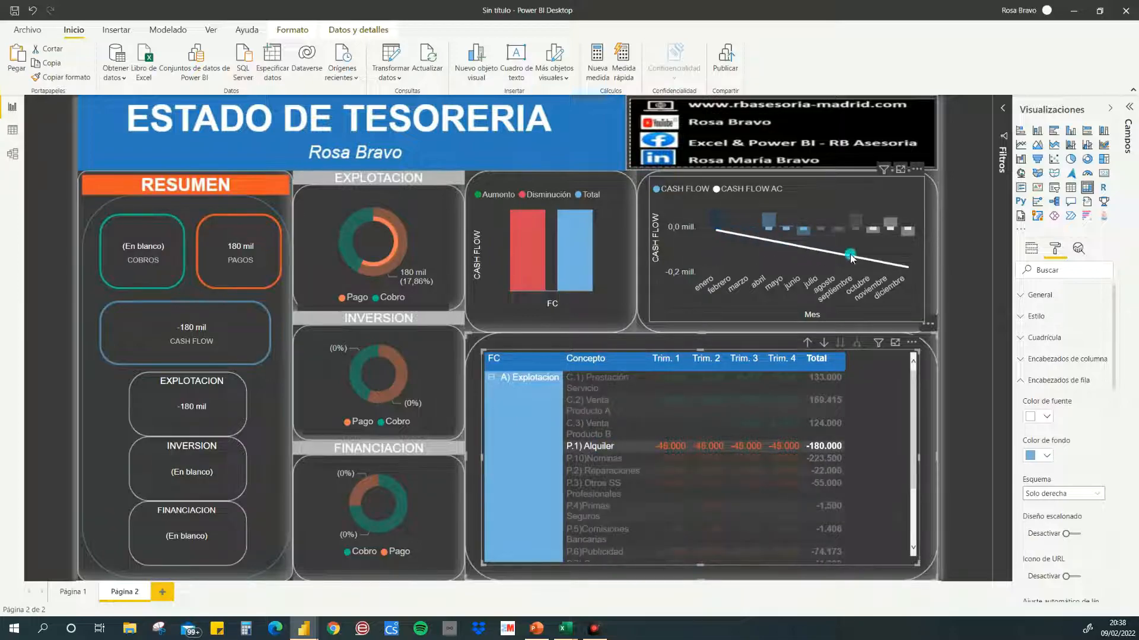
left_click(617, 459)
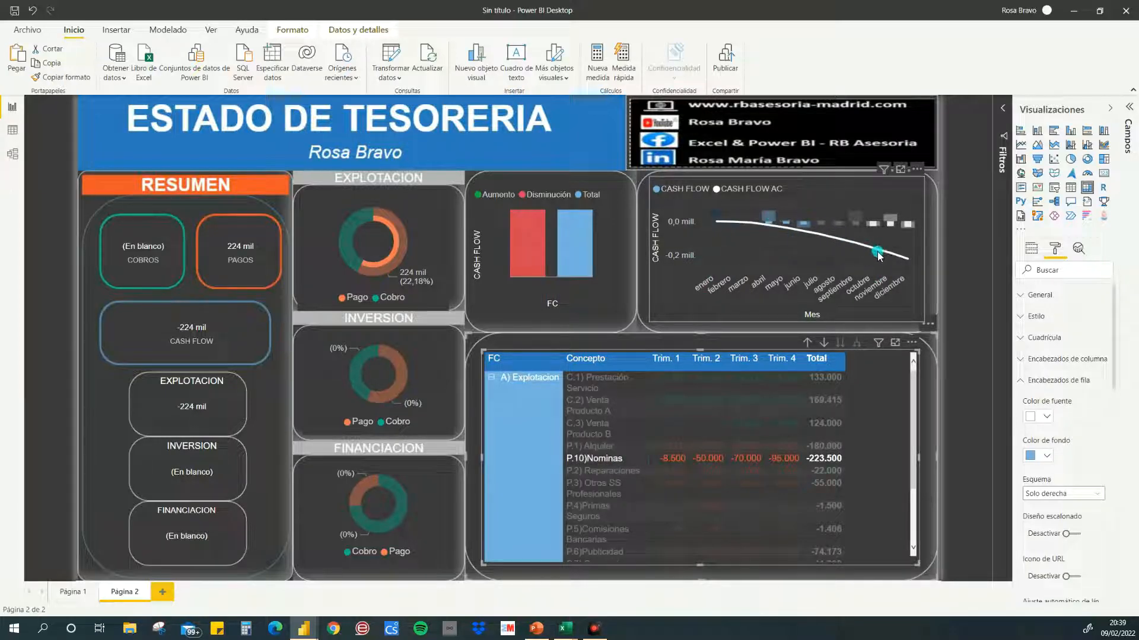
left_click(607, 471)
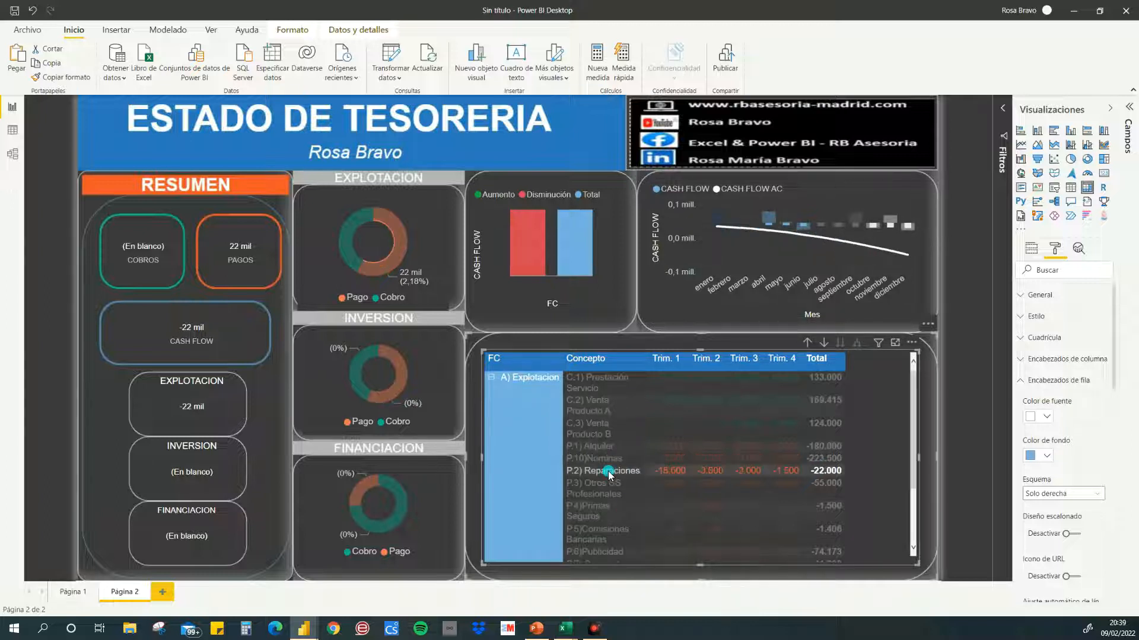
Step: Cross-filter the report by the collection concepts Prestación Servicio, Venta Producto A and Venta Producto B in turn, and clear the filter
left_click(600, 379)
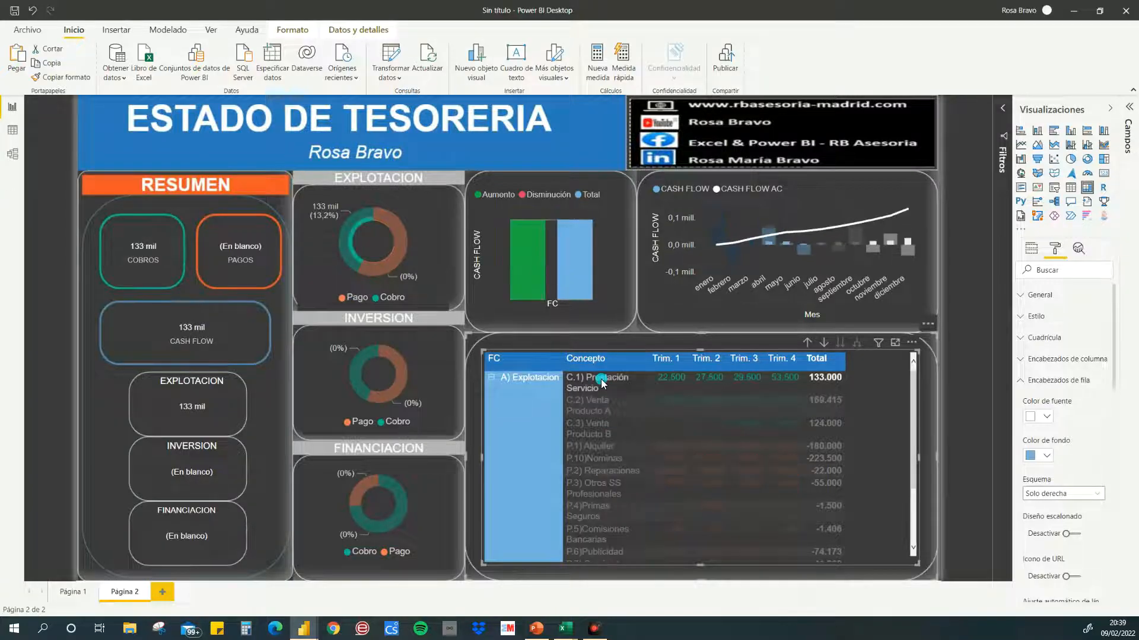
left_click(605, 399)
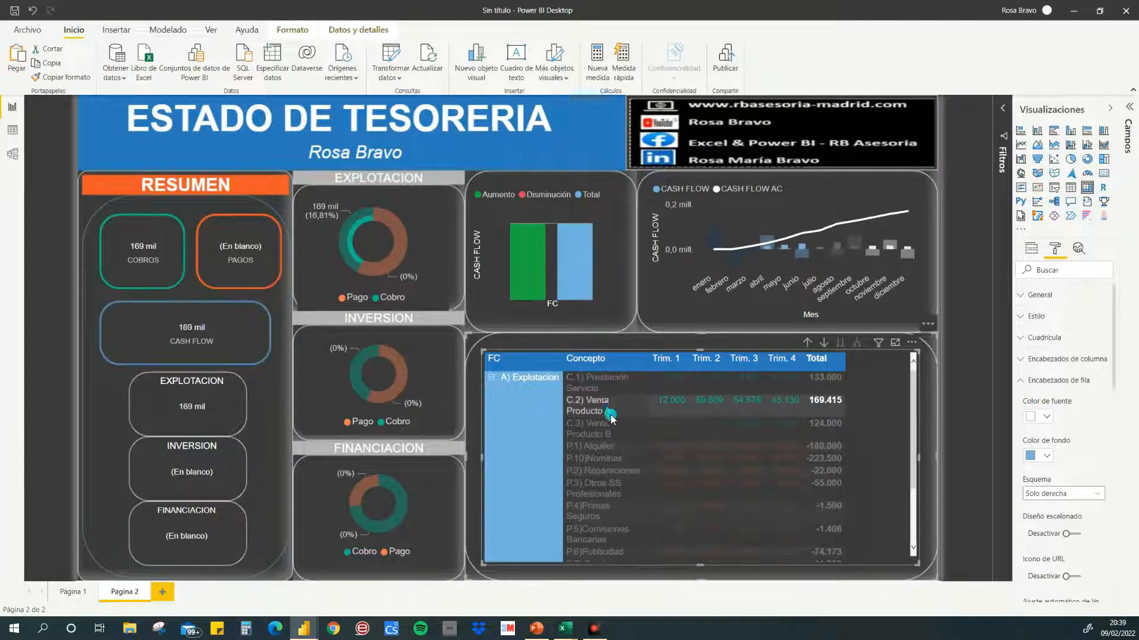
left_click(606, 428)
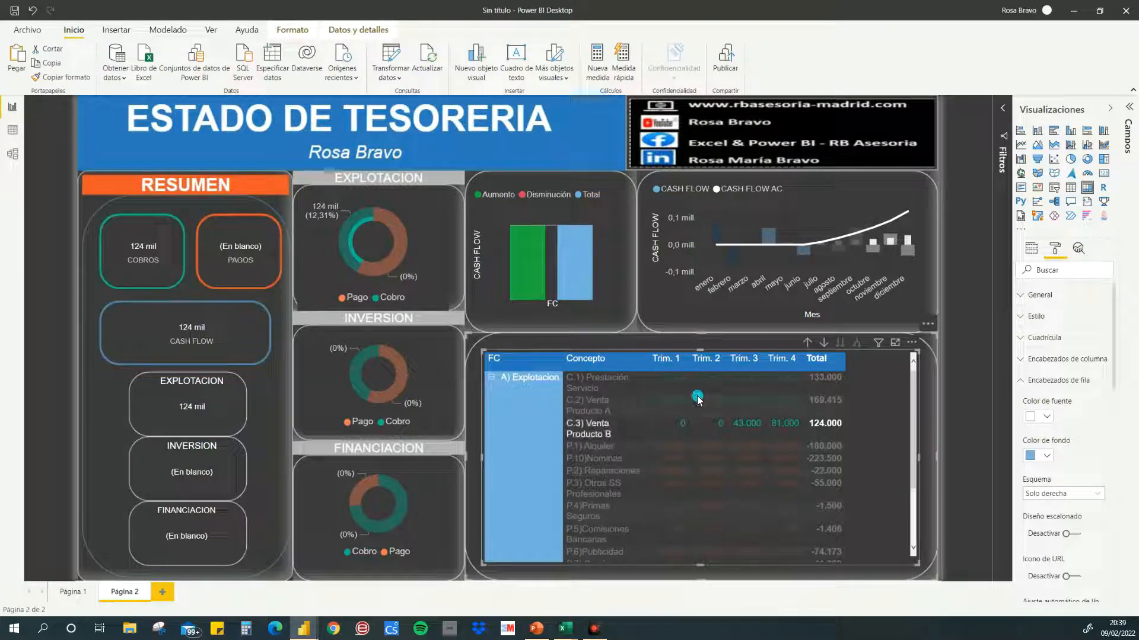
left_click(592, 427)
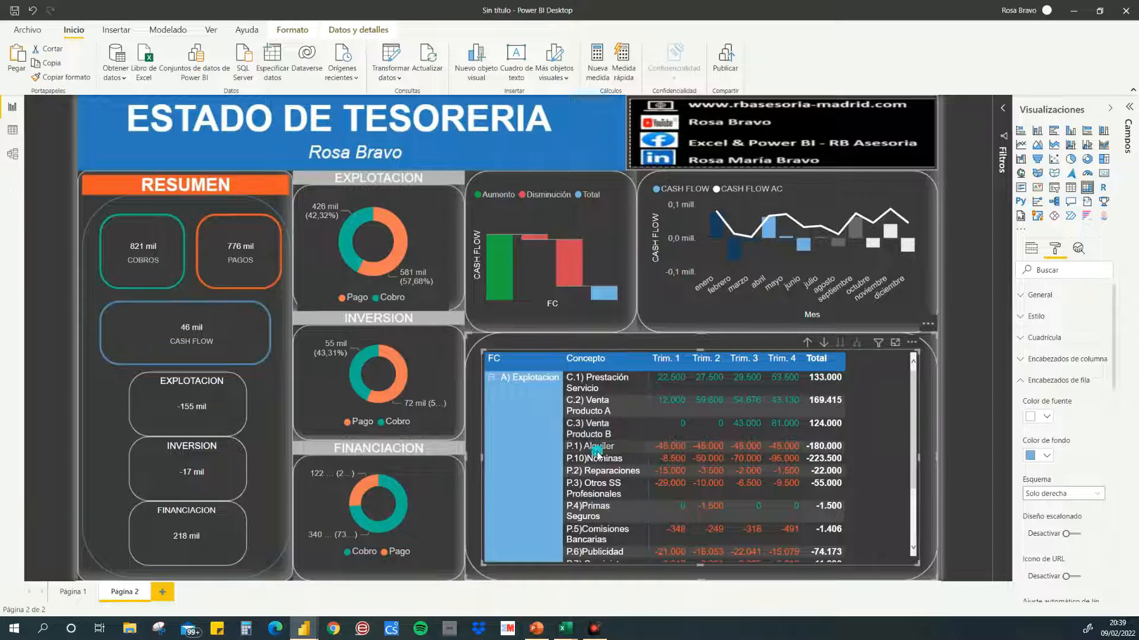
Step: Cross-filter the report by the B) Inversion and C) Financiacion rows of the matrix in turn
scroll(598, 463, "down", 3)
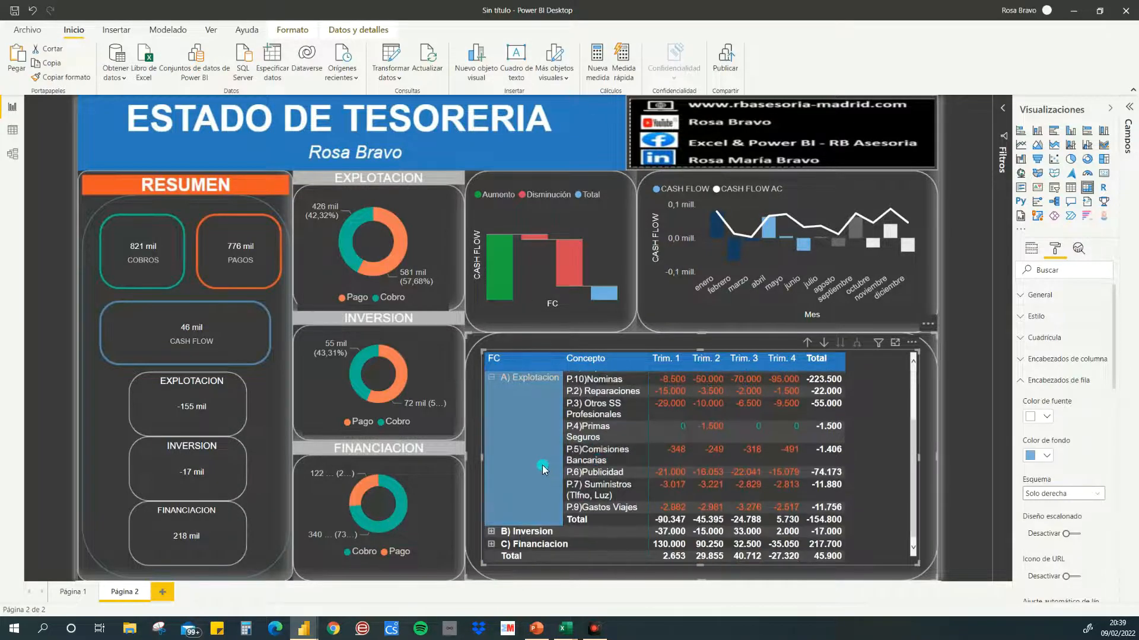
left_click(523, 531)
left_click(524, 545)
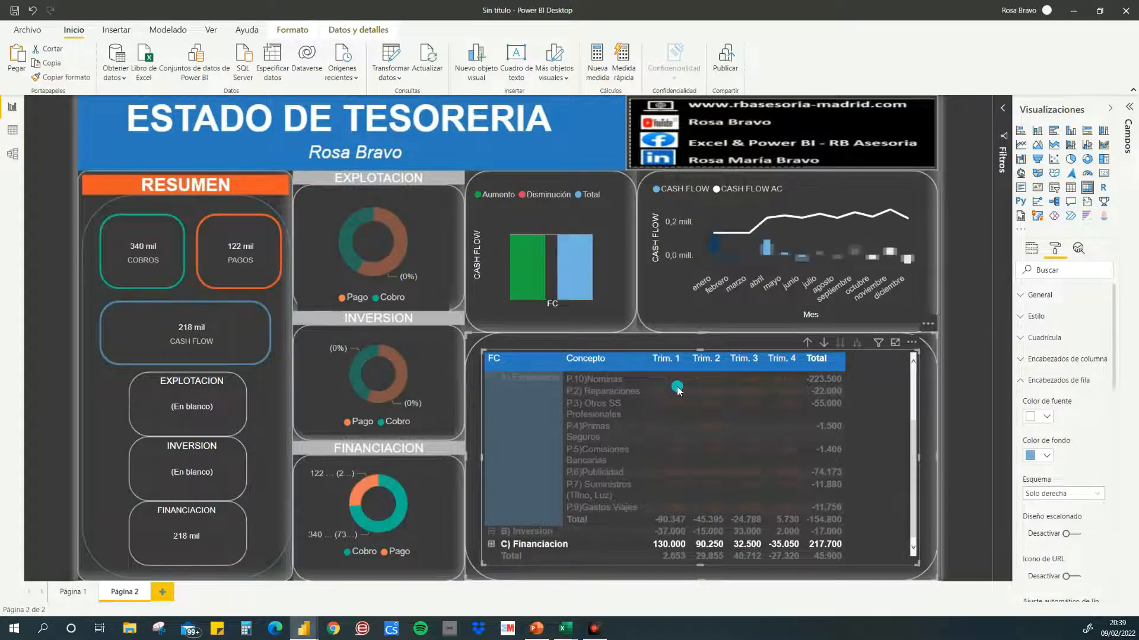
Step: Cross-filter the report by the B) Inversion and A) Explotacion rows of the matrix in turn, and clear the filter
left_click(519, 533)
left_click(529, 468)
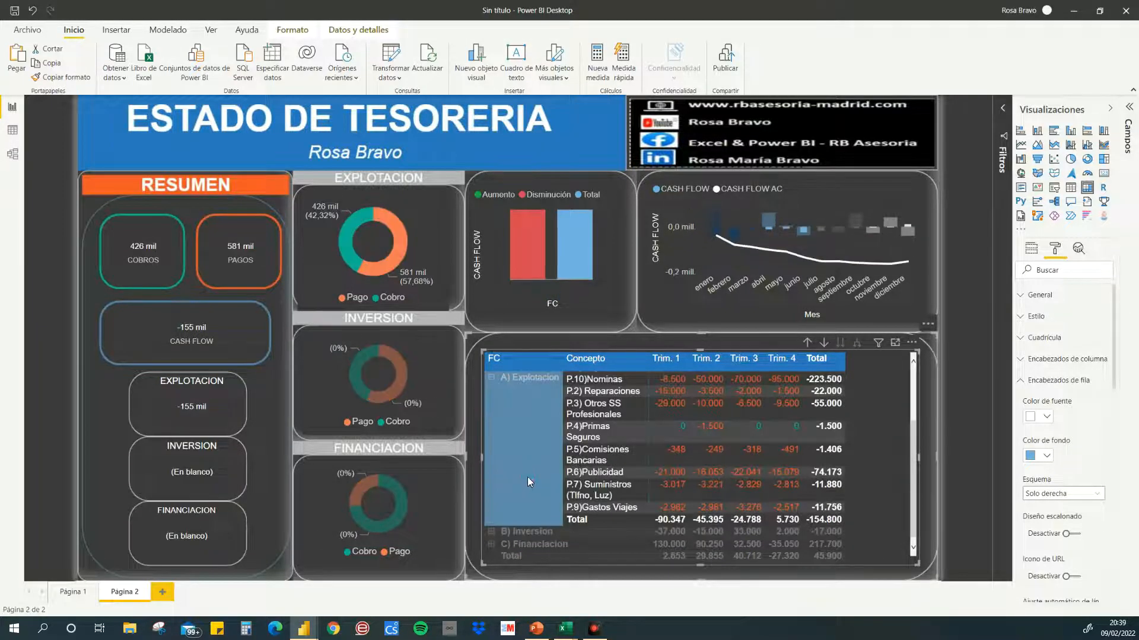
left_click(528, 477)
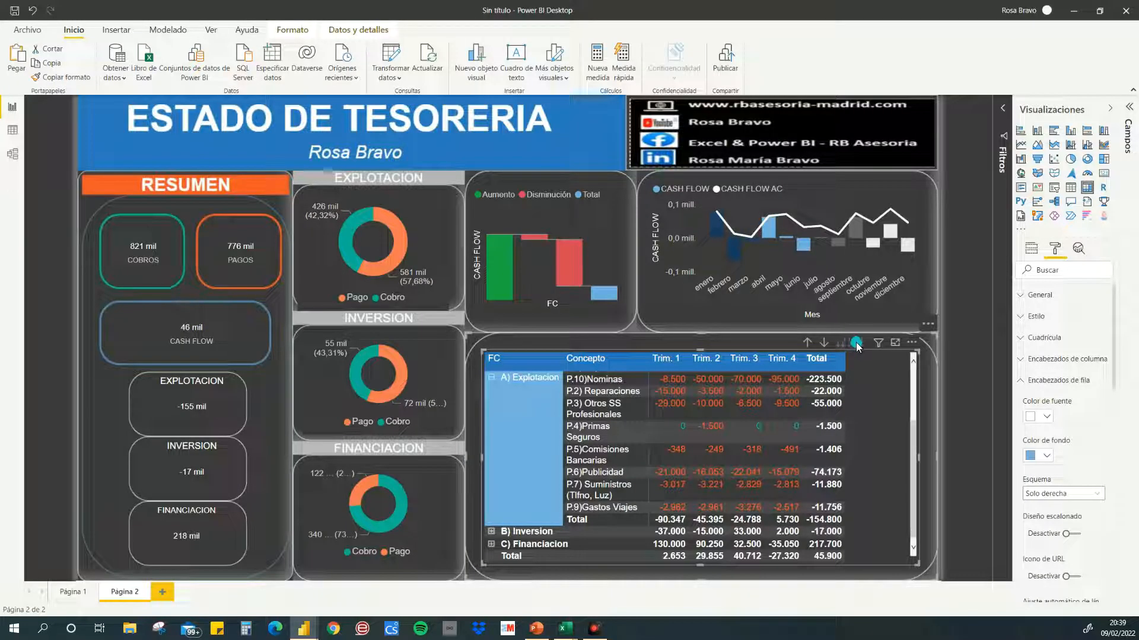
Step: Drill the matrix up to the FC level and expand its rows again to show the Concepto level
left_click(806, 341)
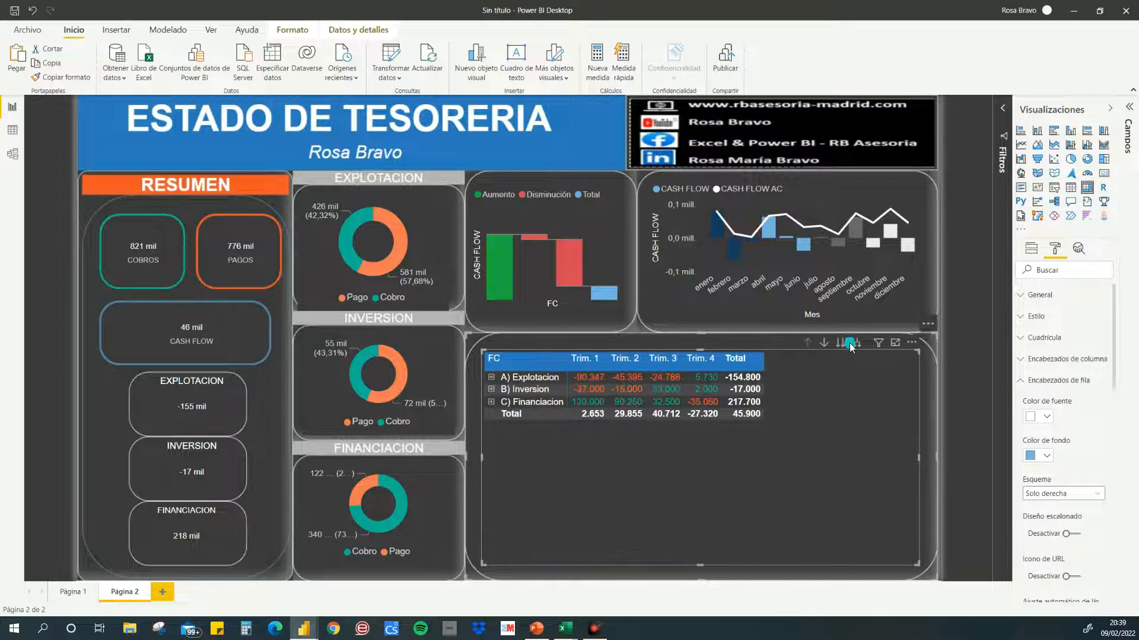
left_click(719, 405)
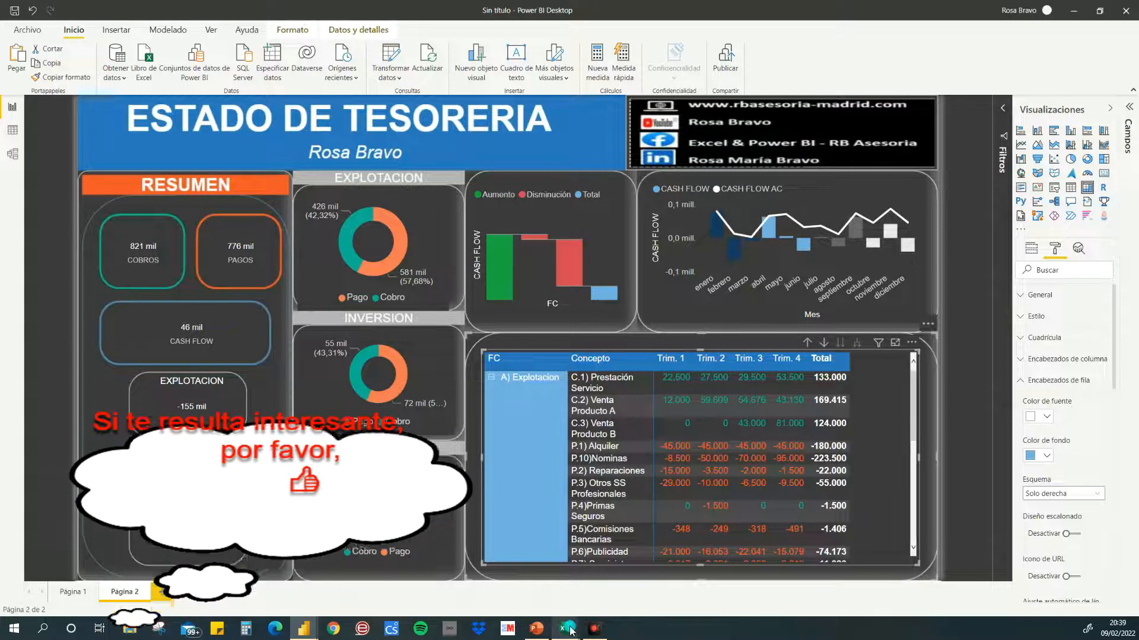
Step: Review the ACCESO A DATOS Y CASH FLOW and DATOS PARA DB sheets in the Excel workbook DATOS FLUJOS TESORERIA, and return to the Power BI report
mouse_move(568, 630)
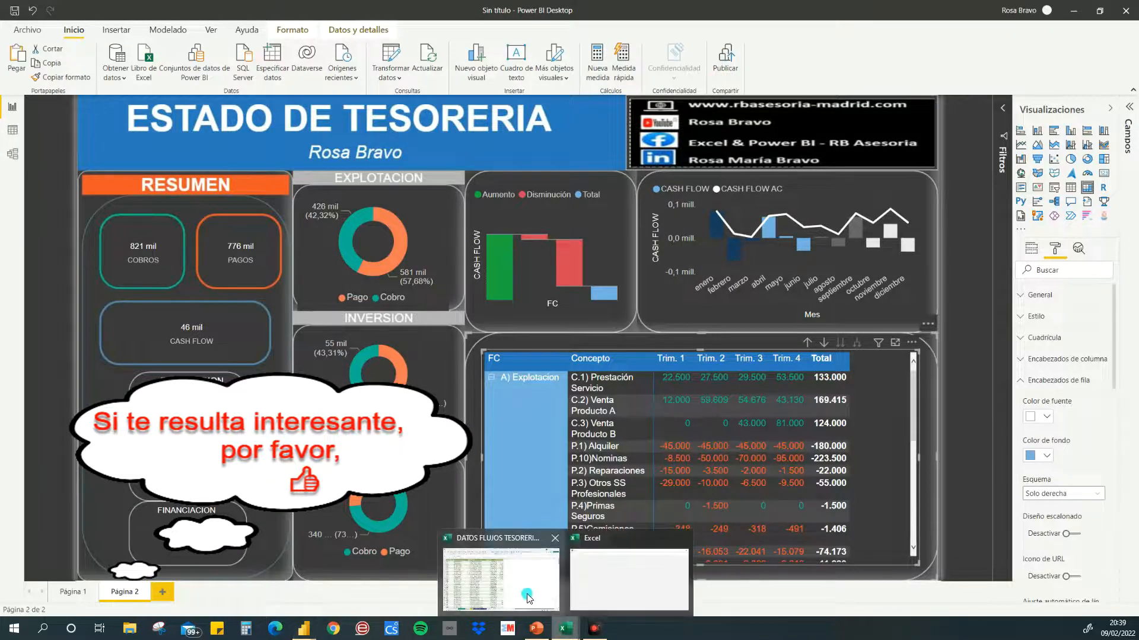
left_click(529, 589)
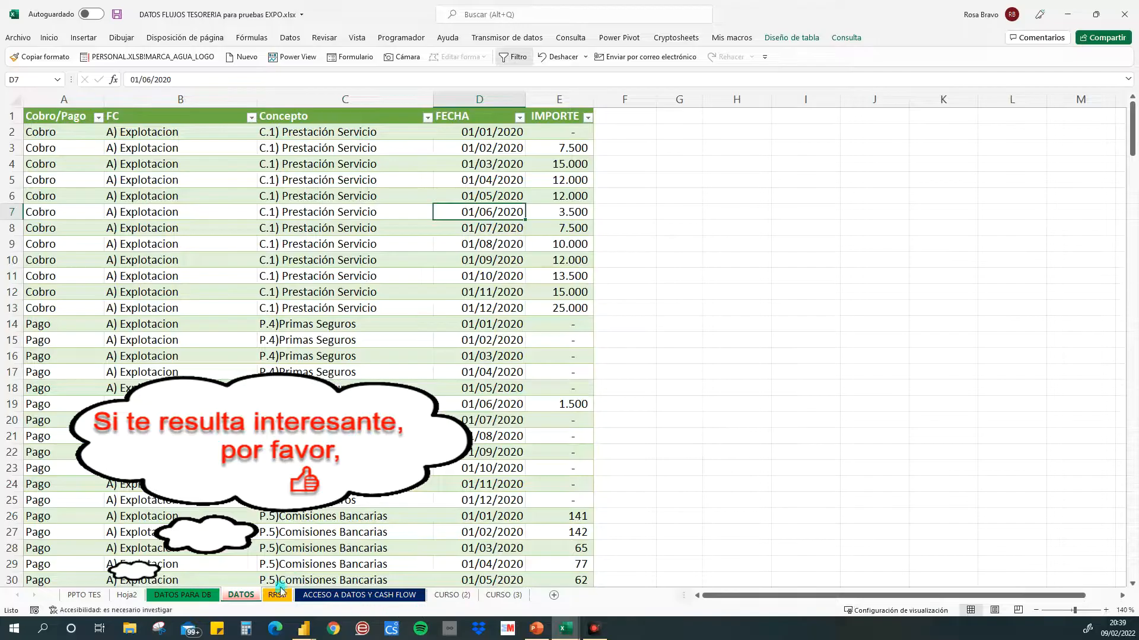
left_click(319, 596)
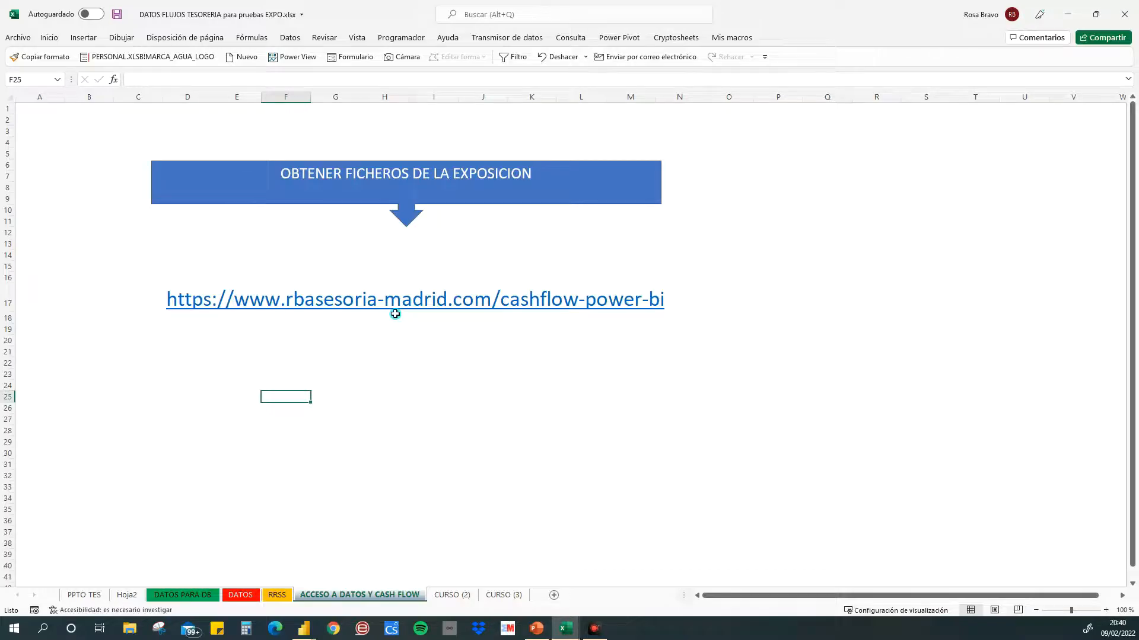
left_click(196, 595)
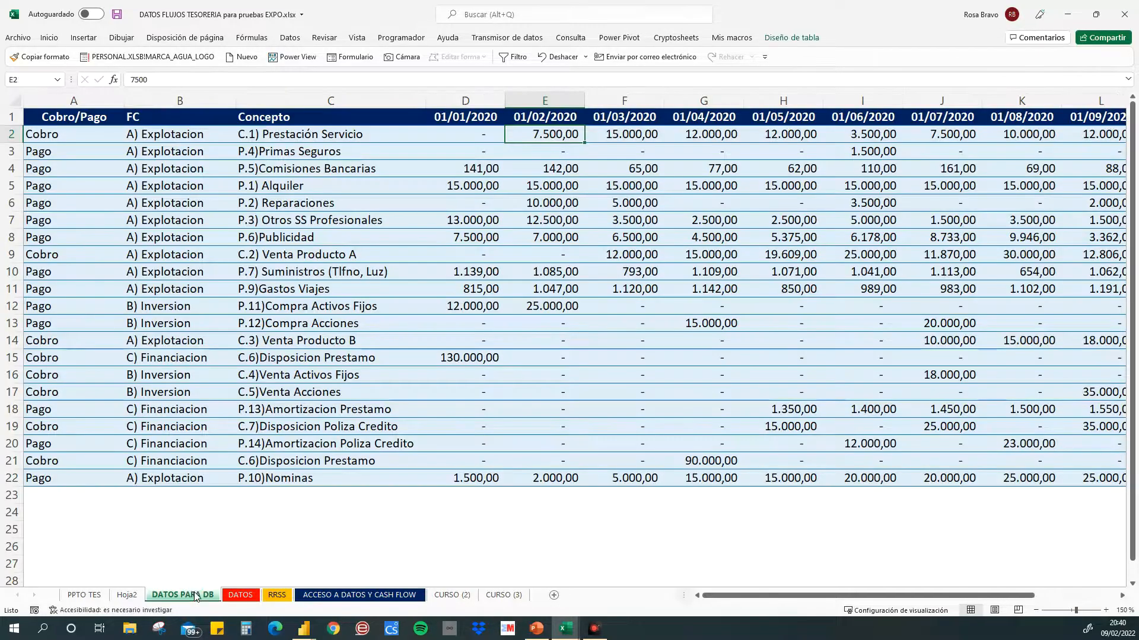
left_click(303, 628)
left_click(320, 592)
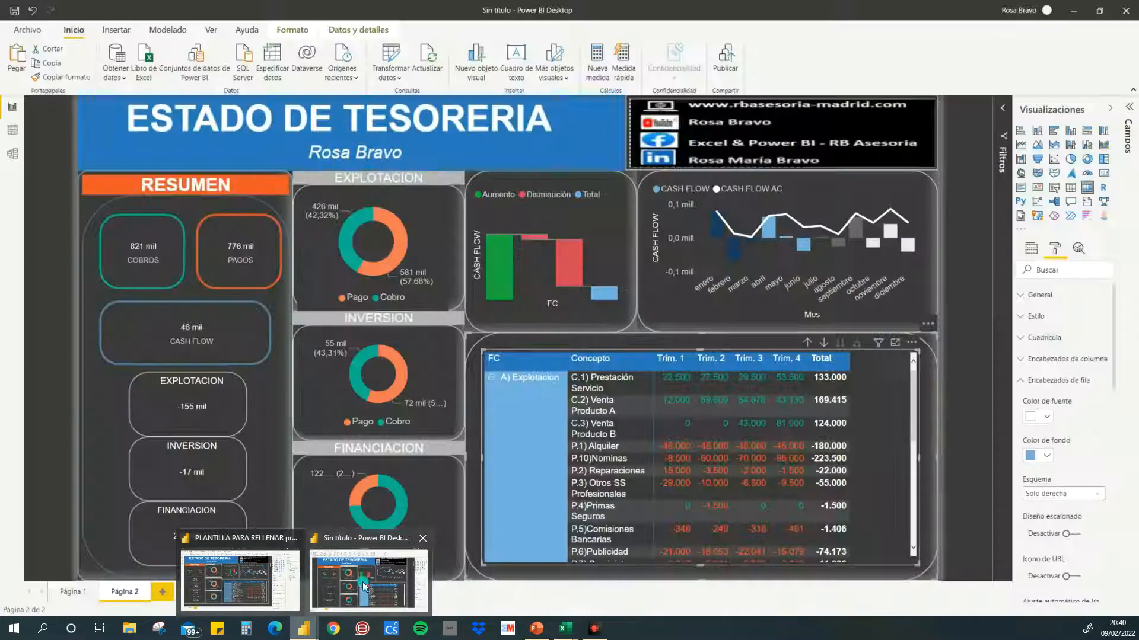